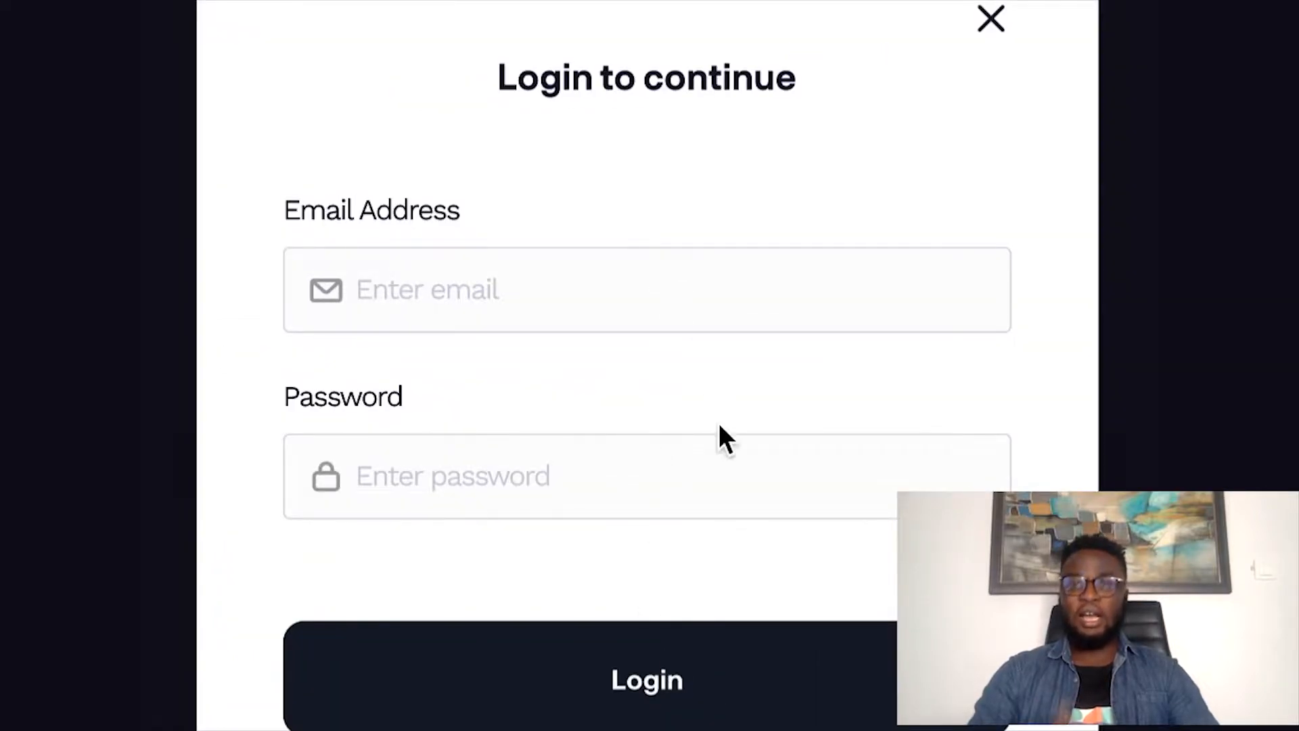
Step: Try out the login prototype's email field by entering "Typing" and clearing it again
{"action": "left_click", "coordinate": [457, 292]}
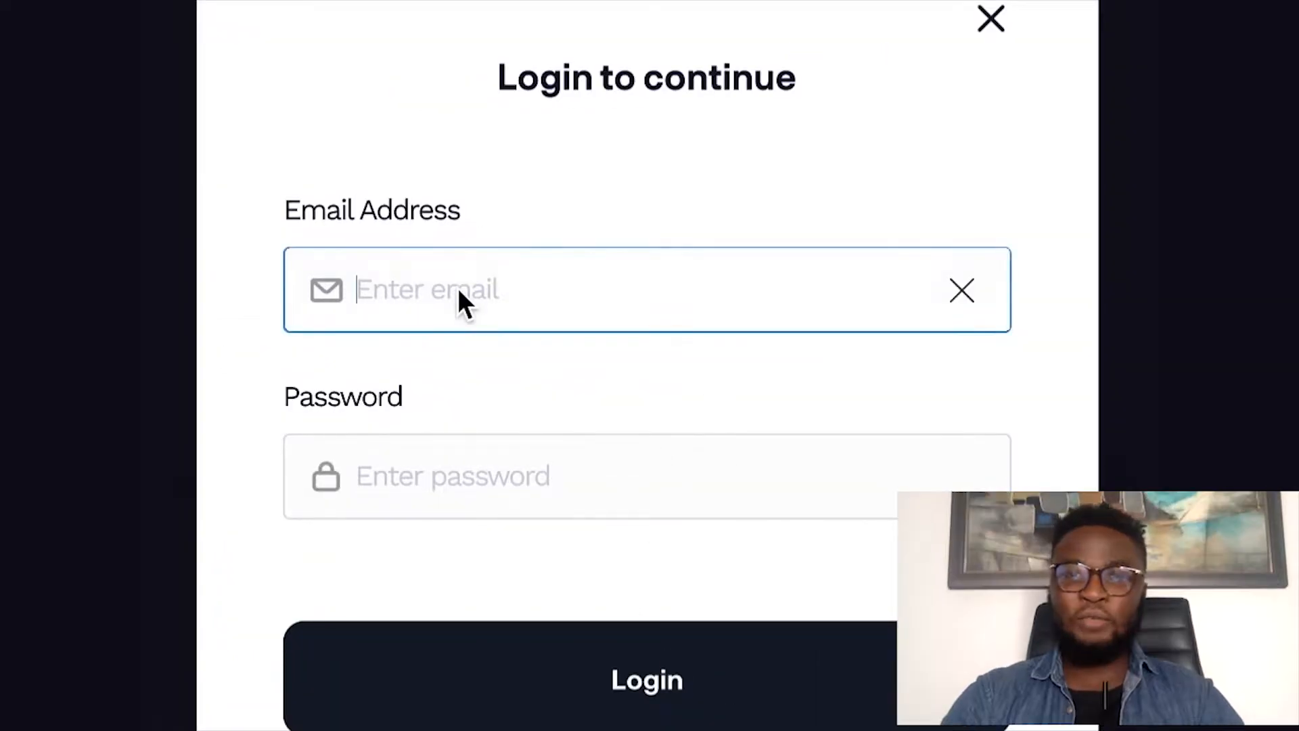
{"action": "type", "text": "Typing"}
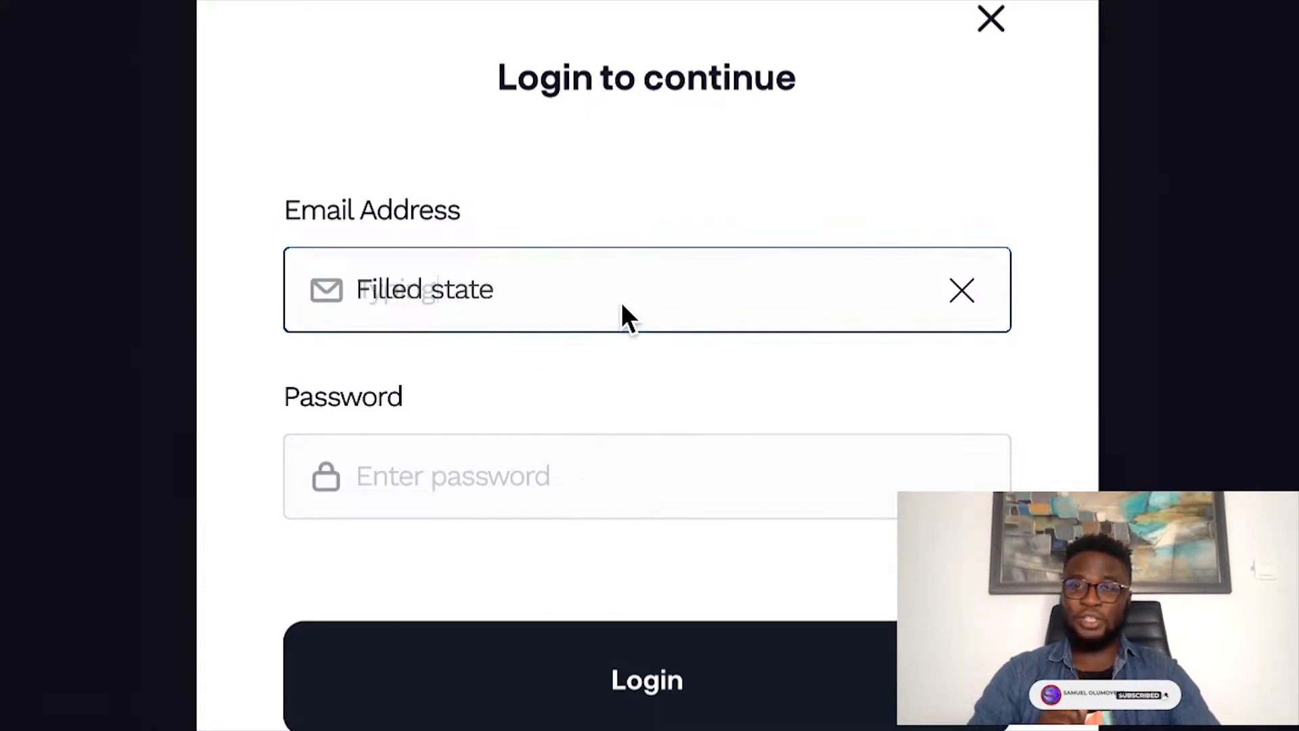
{"action": "left_click", "coordinate": [963, 292]}
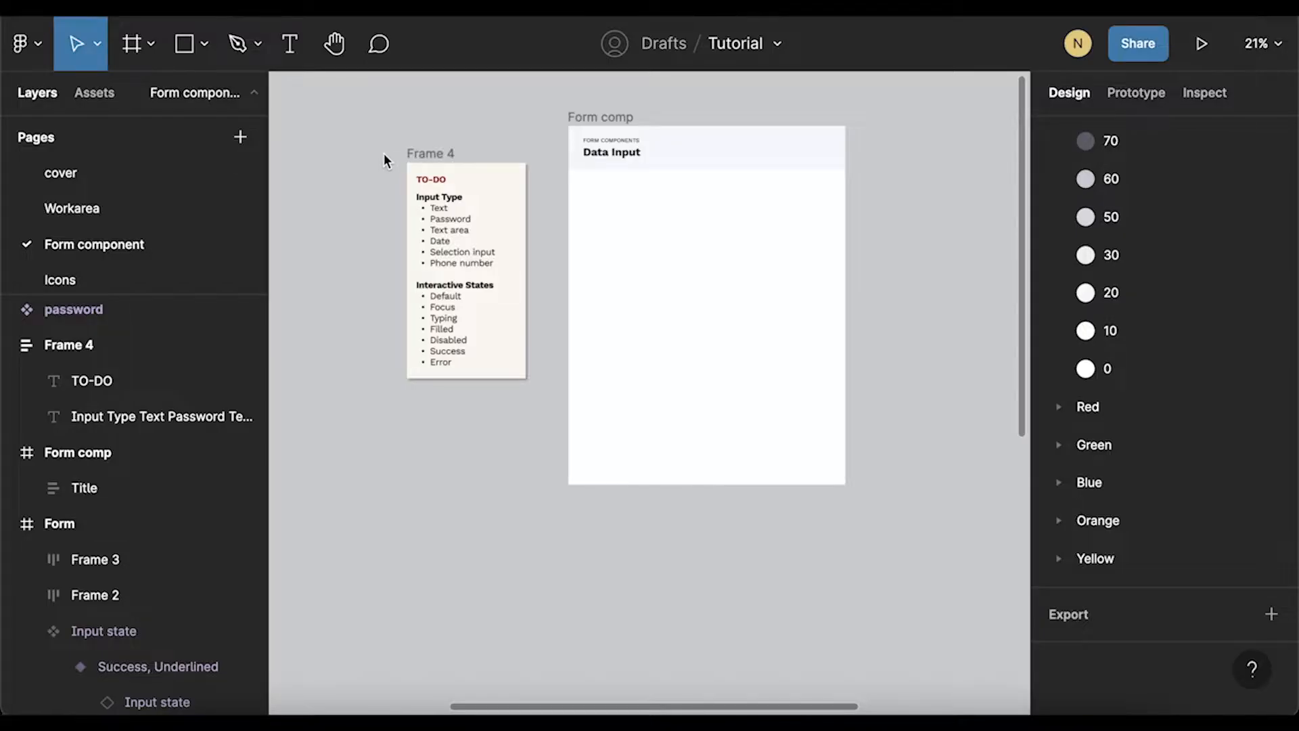
Step: Add the text "Placeholder" to the Form comp frame, beneath its Data Input header
{"action": "scroll", "coordinate": [383, 155], "scroll_direction": "up", "scroll_amount": 5}
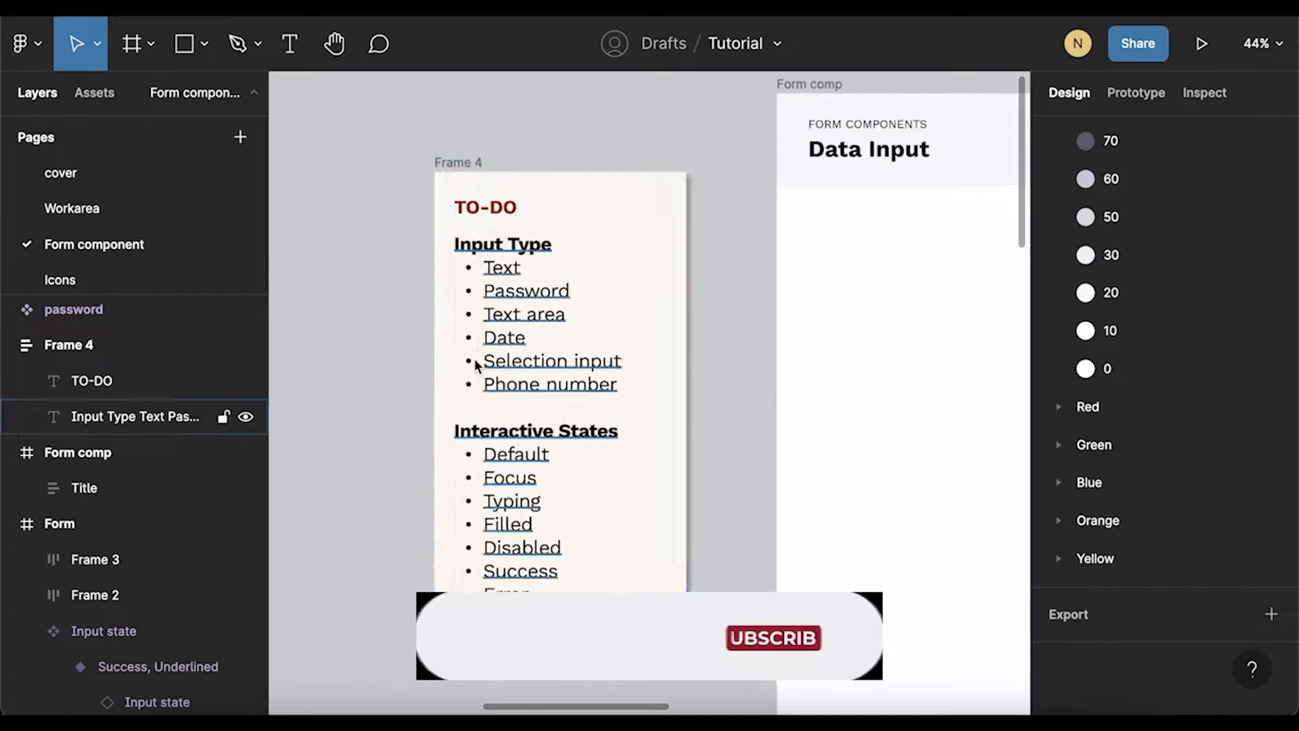
{"action": "scroll", "coordinate": [328, 286], "scroll_direction": "right", "scroll_amount": 2}
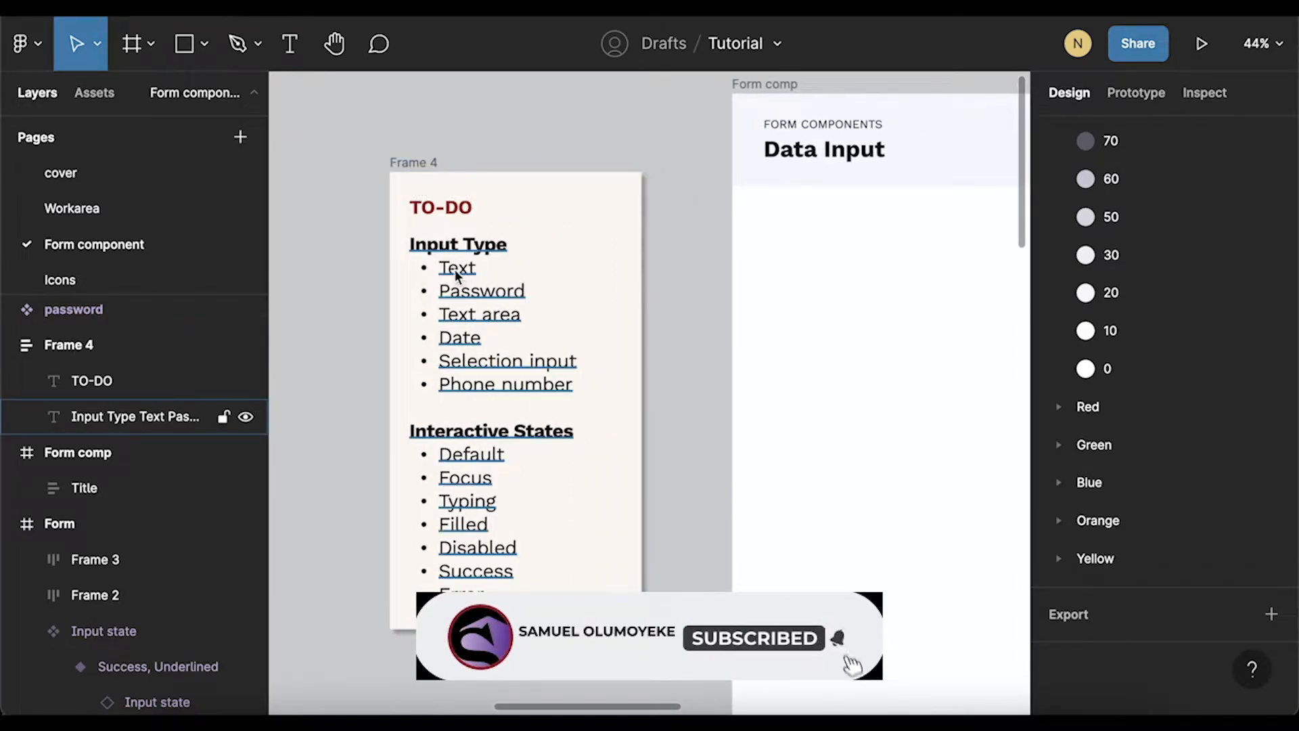
{"action": "scroll", "coordinate": [633, 324], "scroll_direction": "right", "scroll_amount": 4}
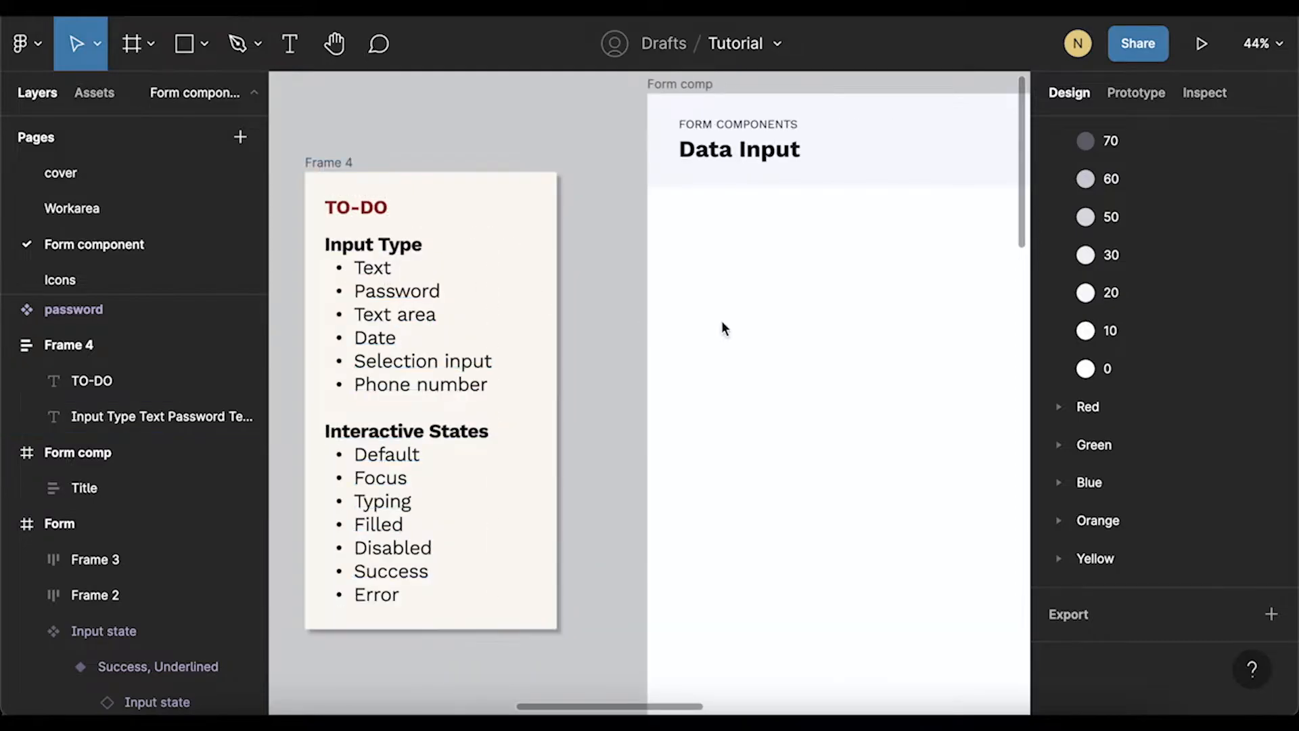
{"action": "scroll", "coordinate": [720, 322], "scroll_direction": "right", "scroll_amount": 10}
{"action": "scroll", "coordinate": [578, 238], "scroll_direction": "up", "scroll_amount": 3}
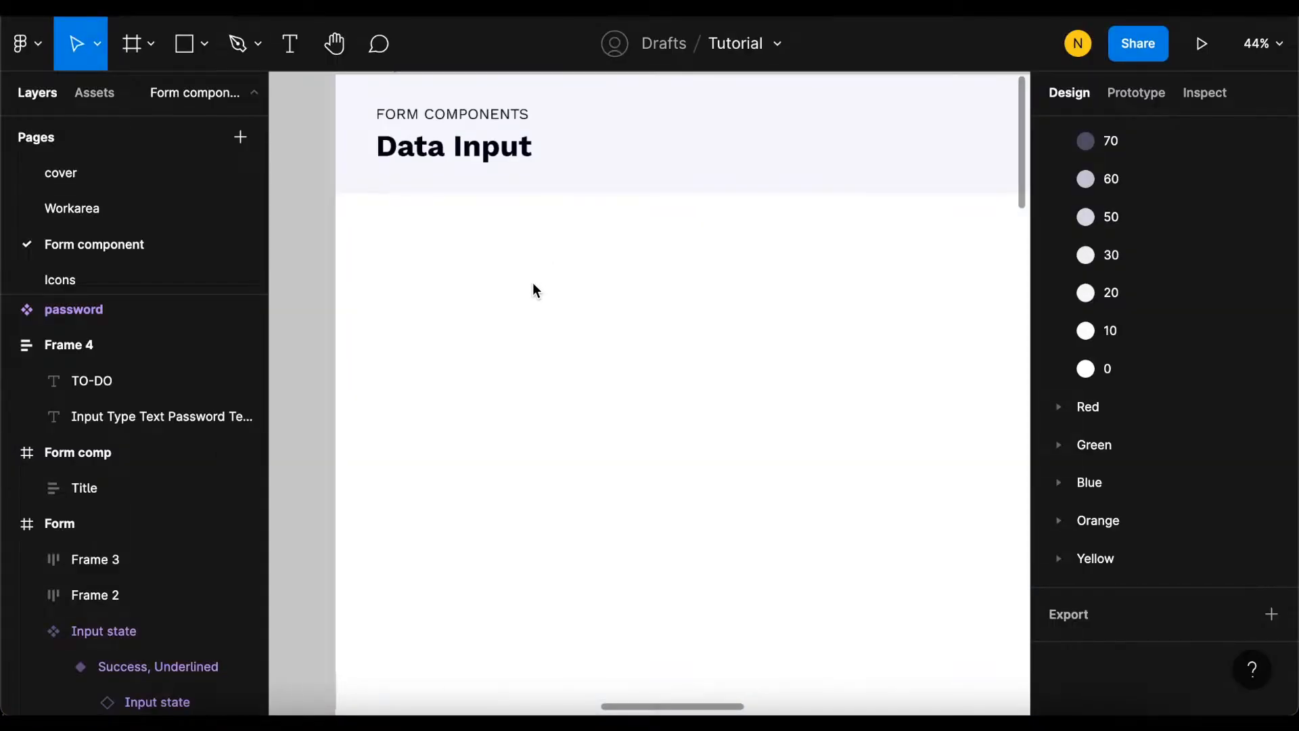
{"action": "scroll", "coordinate": [533, 282], "scroll_direction": "up", "scroll_amount": 3}
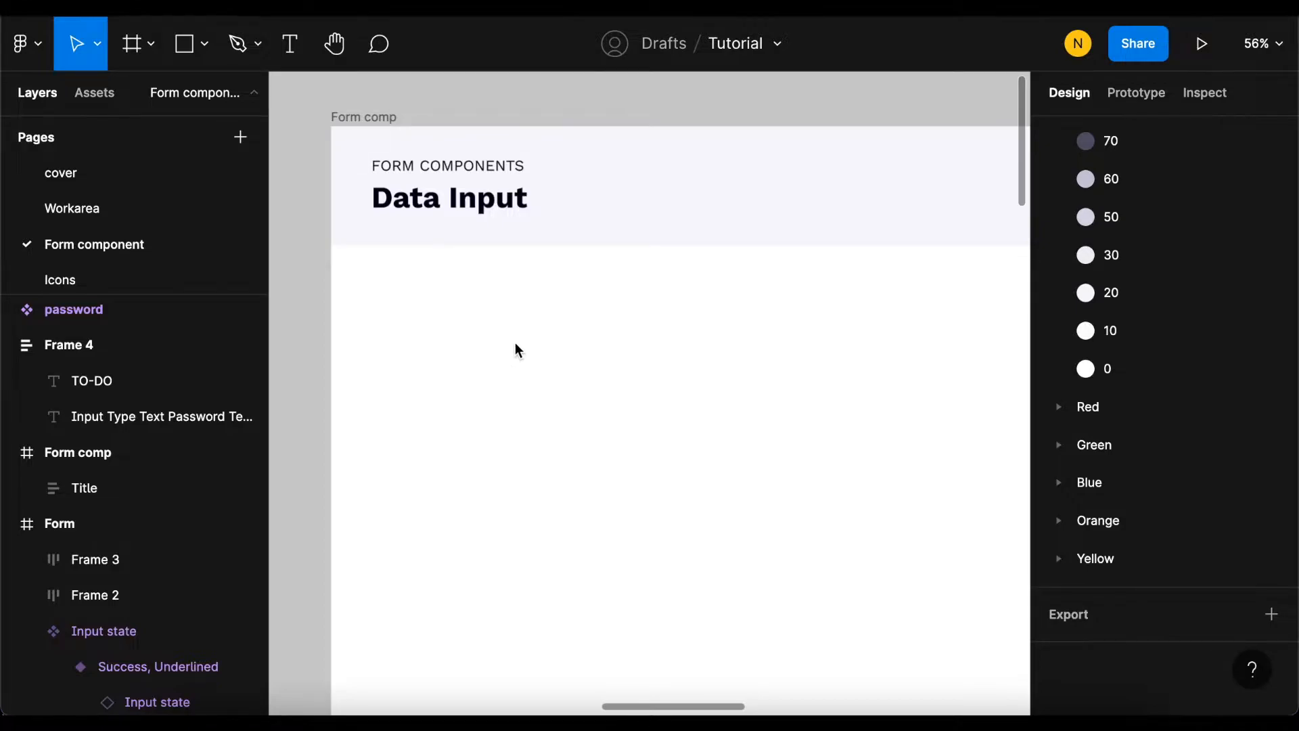
{"action": "key", "text": "t"}
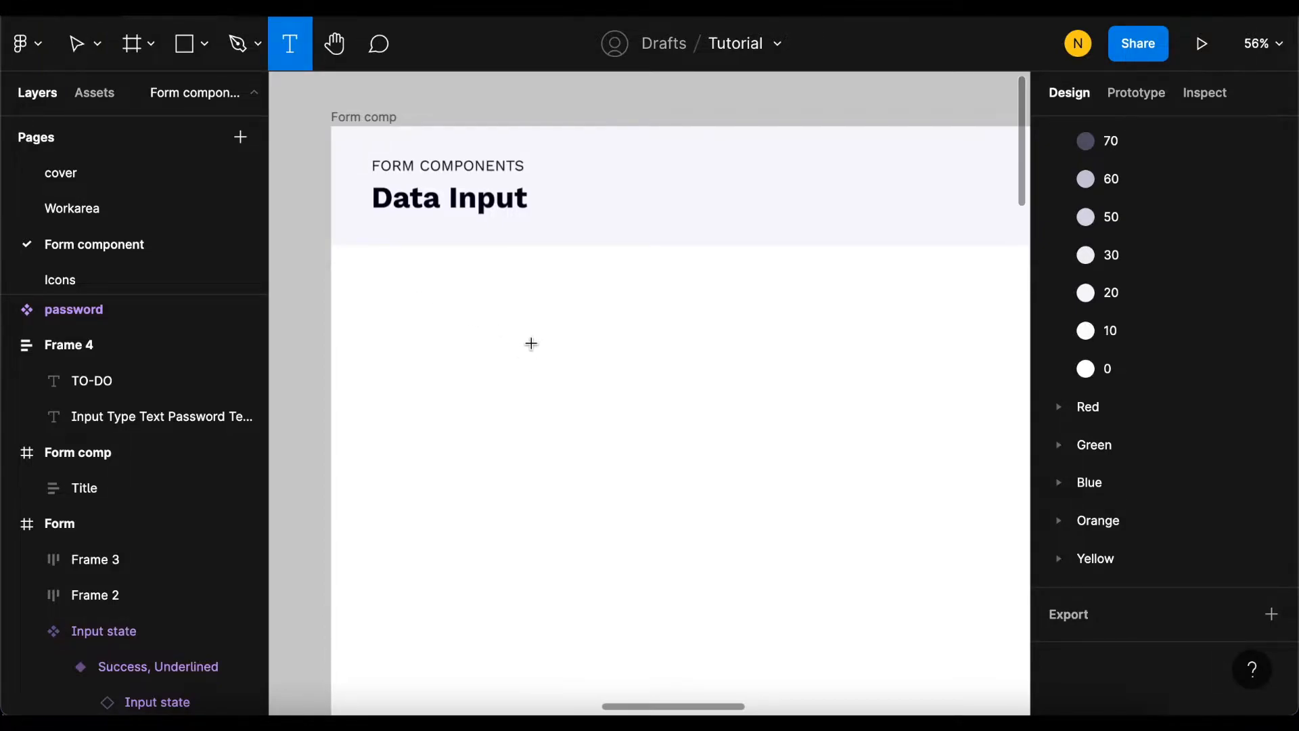
{"action": "left_click", "coordinate": [520, 340]}
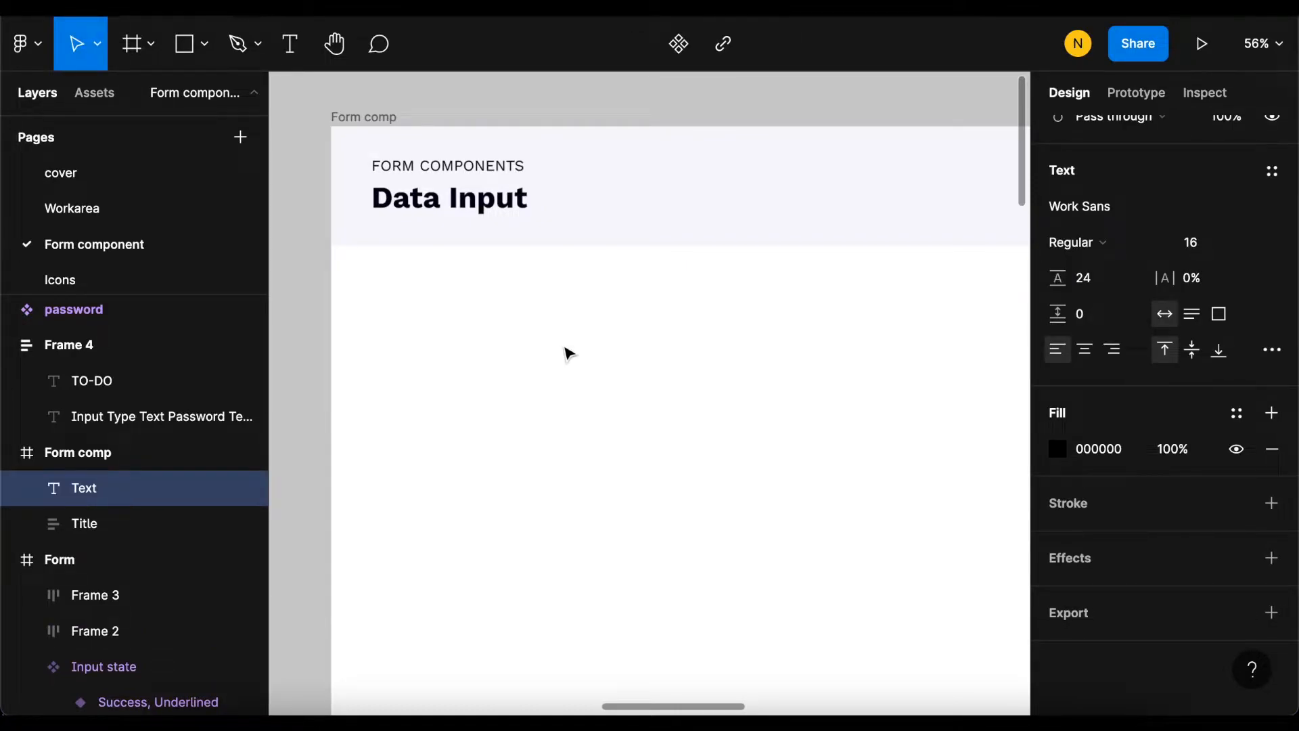
{"action": "type", "text": "Placeholde"}
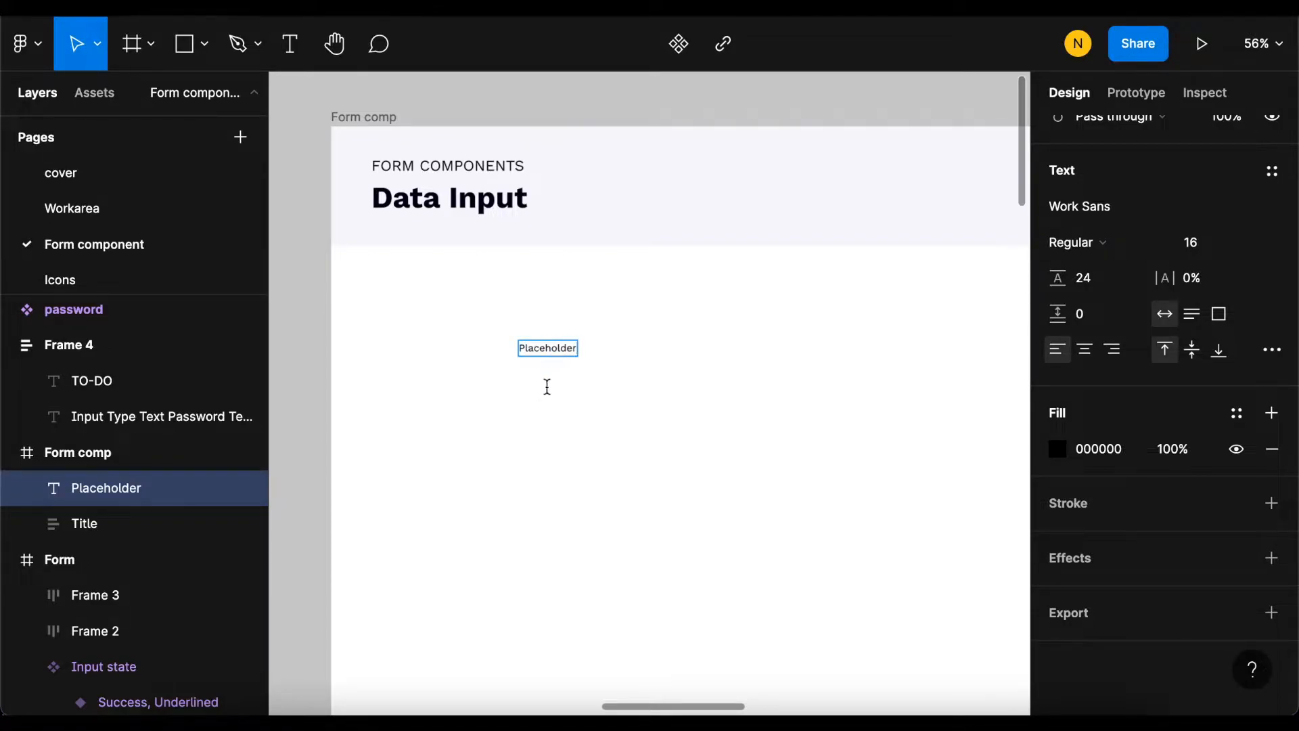
{"action": "type", "text": "r"}
{"action": "key", "text": "Escape"}
Step: Wrap the Placeholder text in an auto layout frame
{"action": "scroll", "coordinate": [519, 353], "scroll_direction": "up", "scroll_amount": 5}
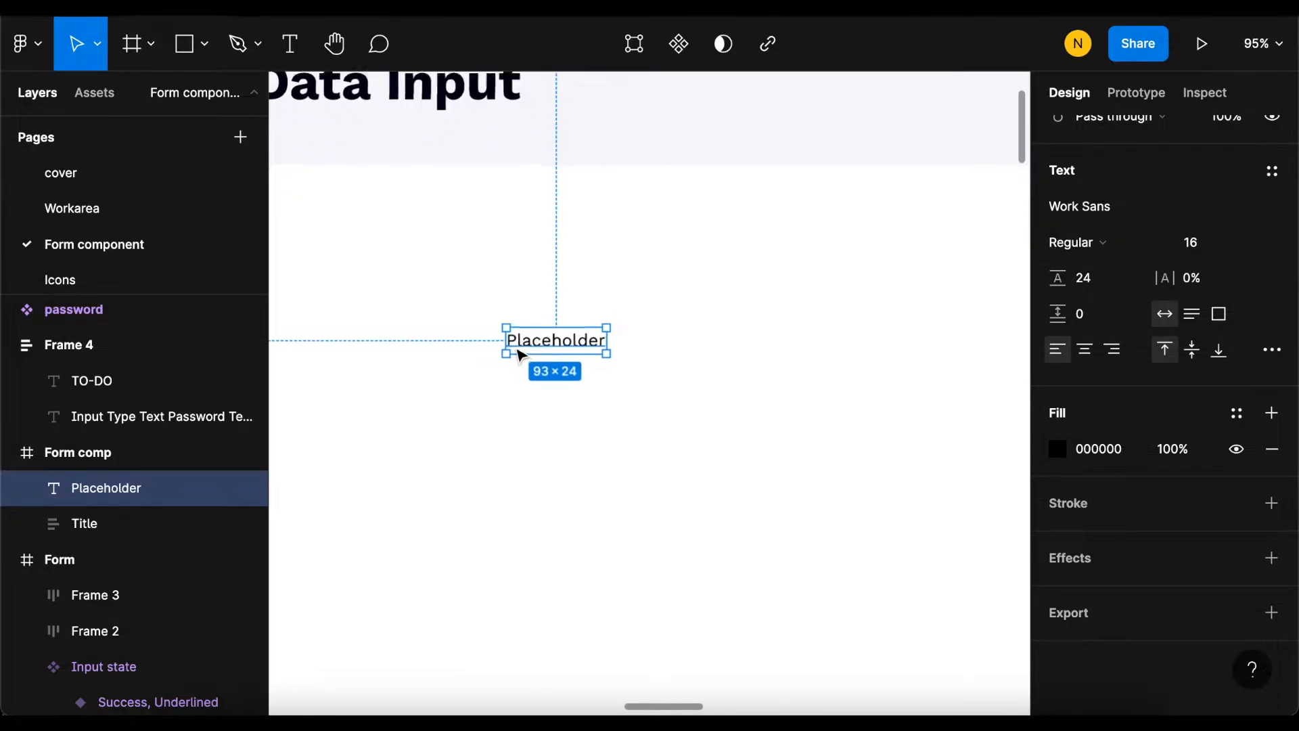
{"action": "scroll", "coordinate": [554, 431], "scroll_direction": "down", "scroll_amount": 4}
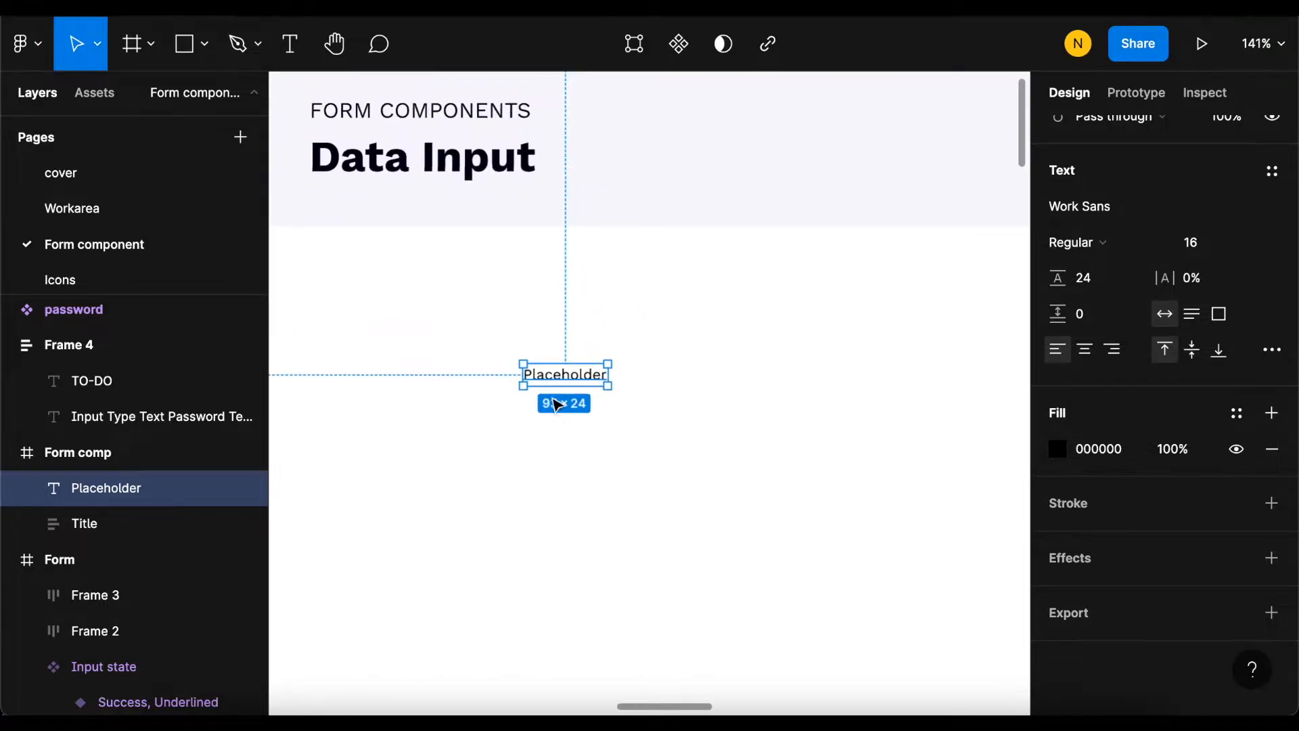
{"action": "scroll", "coordinate": [535, 376], "scroll_direction": "up", "scroll_amount": 3}
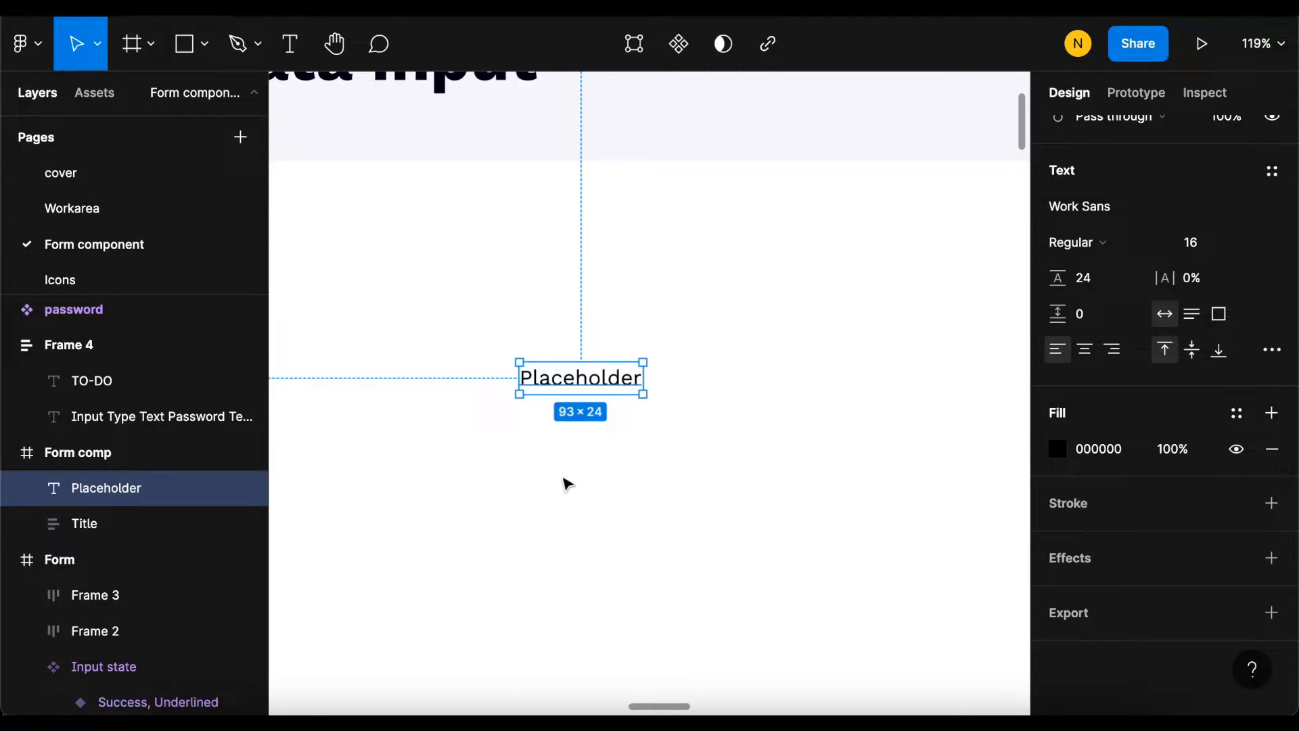
{"action": "key", "text": "shift+a"}
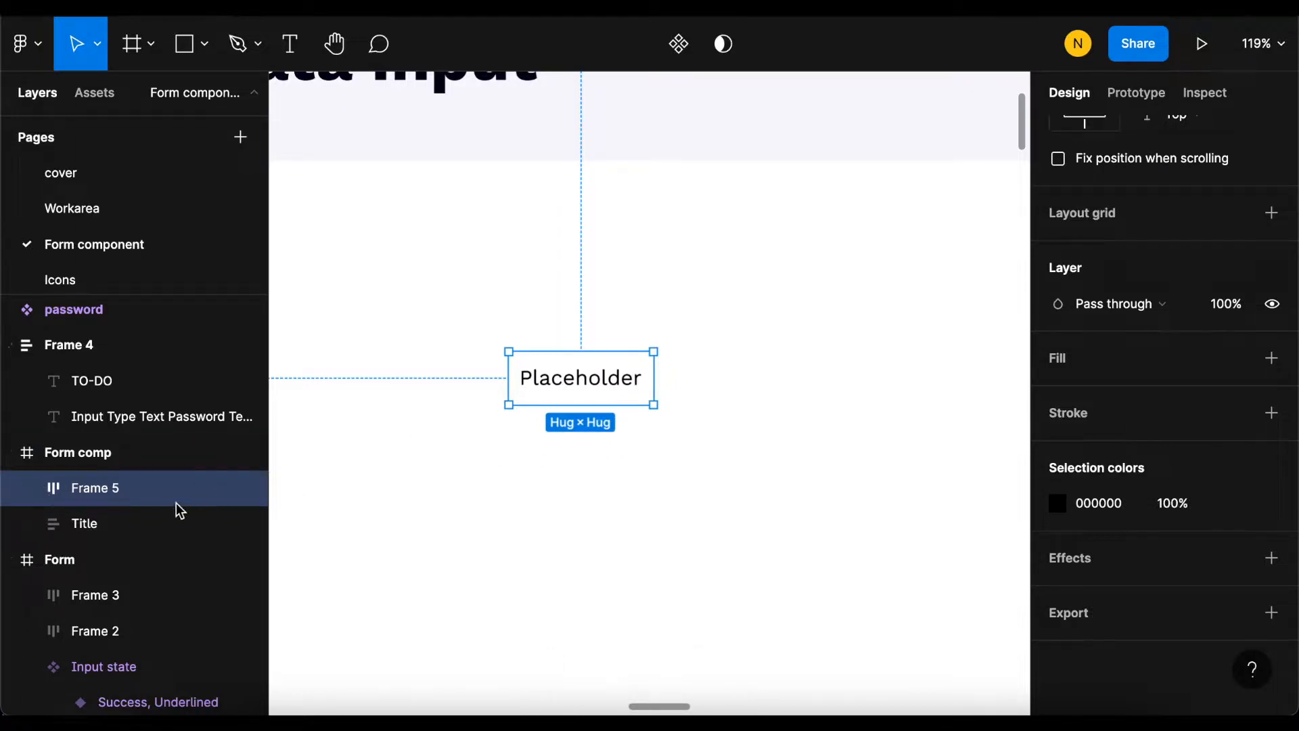
Step: Set the auto layout frame to left alignment, centred vertically, with horizontal and vertical padding of 0
{"action": "scroll", "coordinate": [1188, 340], "scroll_direction": "up", "scroll_amount": 6}
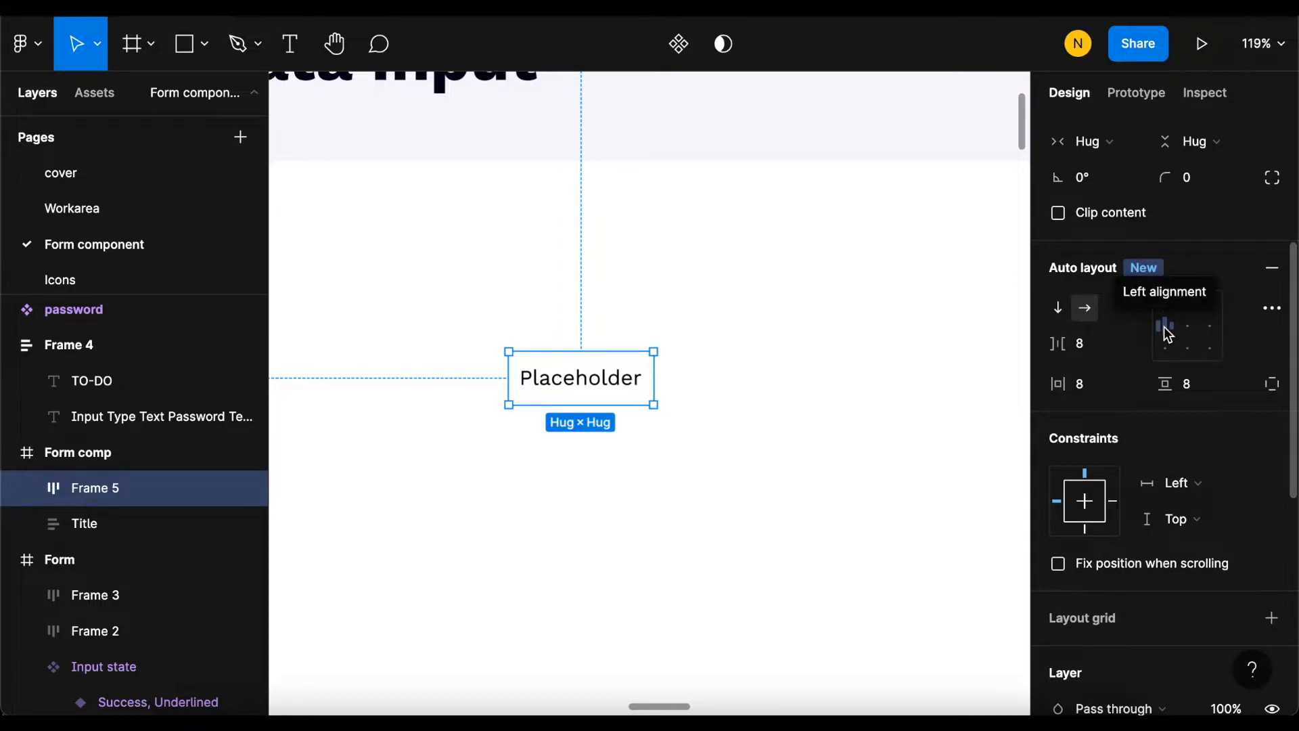
{"action": "left_click", "coordinate": [1164, 326]}
{"action": "left_click", "coordinate": [1086, 347]}
{"action": "left_click", "coordinate": [1094, 382]}
{"action": "type", "text": "0"}
{"action": "key", "text": "Return"}
{"action": "left_click", "coordinate": [1196, 386]}
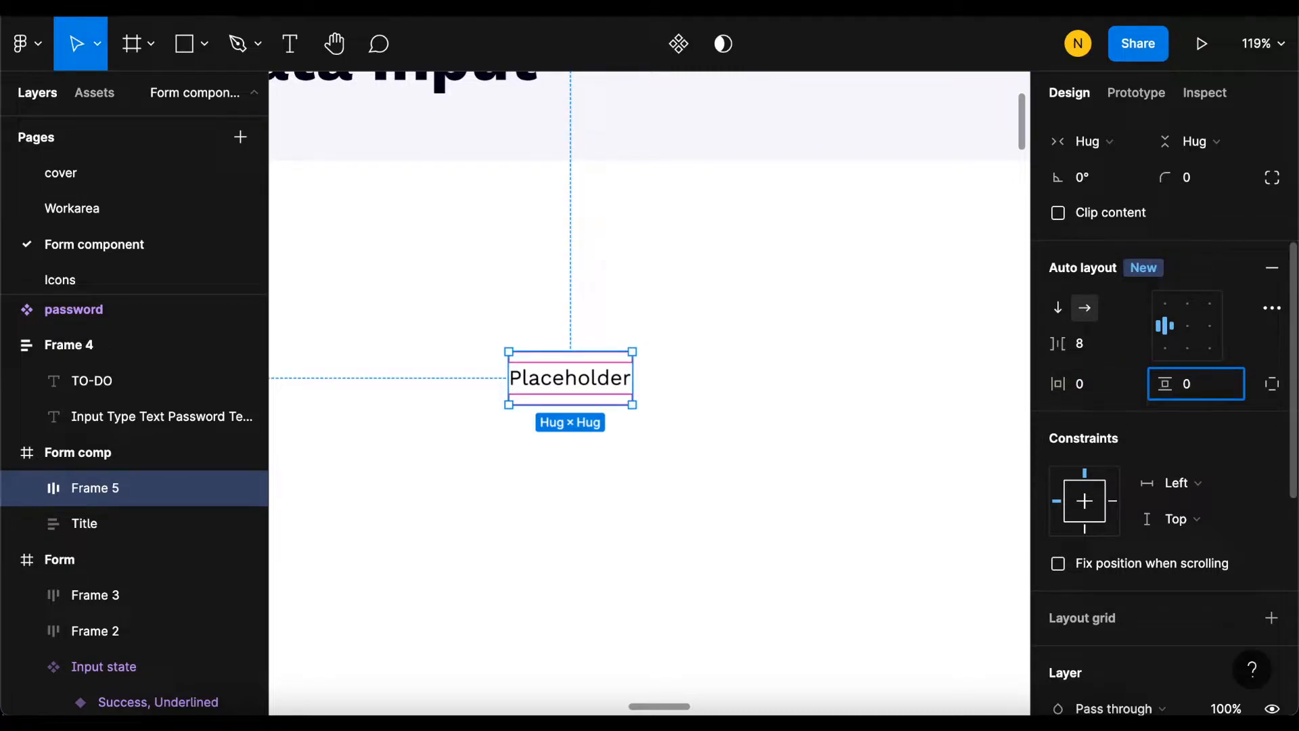
{"action": "type", "text": "0"}
{"action": "key", "text": "Return"}
Step: Apply the Neutrals/70 color style to the fill of the Placeholder text
{"action": "scroll", "coordinate": [597, 415], "scroll_direction": "down", "scroll_amount": 3}
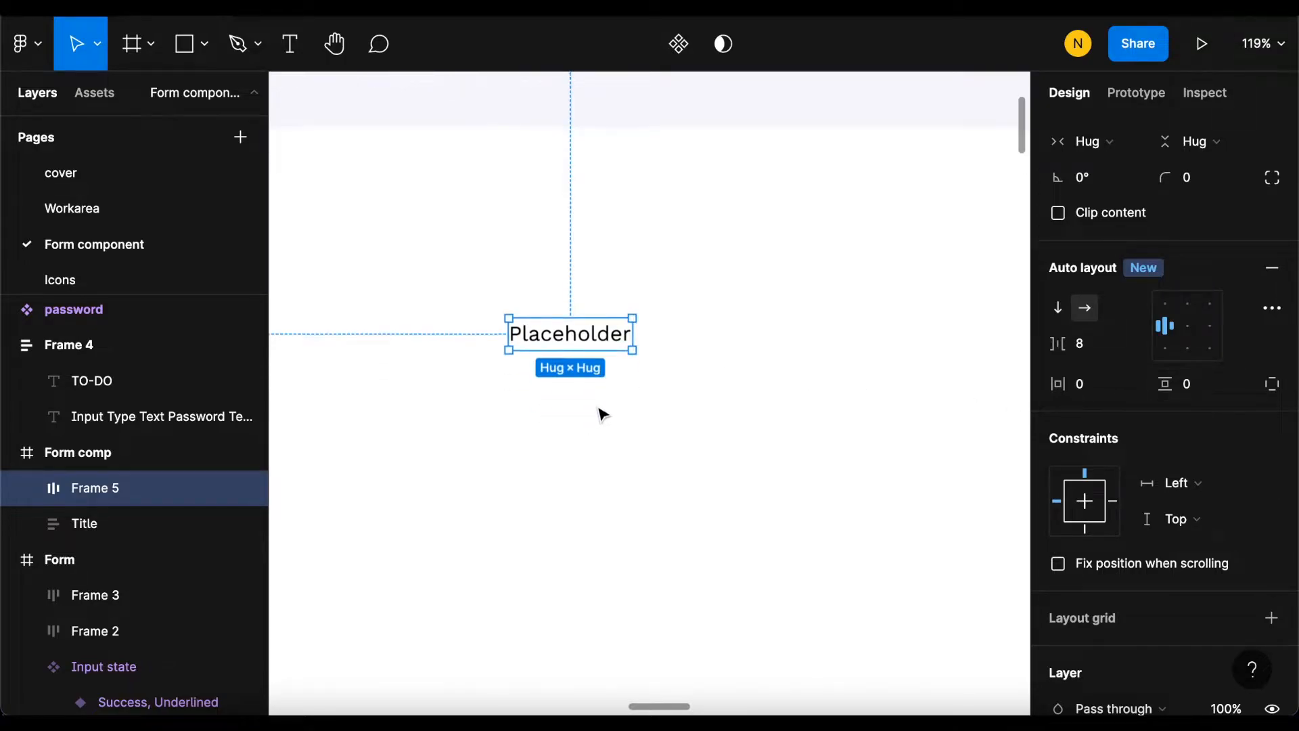
{"action": "scroll", "coordinate": [574, 392], "scroll_direction": "down", "scroll_amount": 2}
{"action": "scroll", "coordinate": [580, 389], "scroll_direction": "up", "scroll_amount": 3}
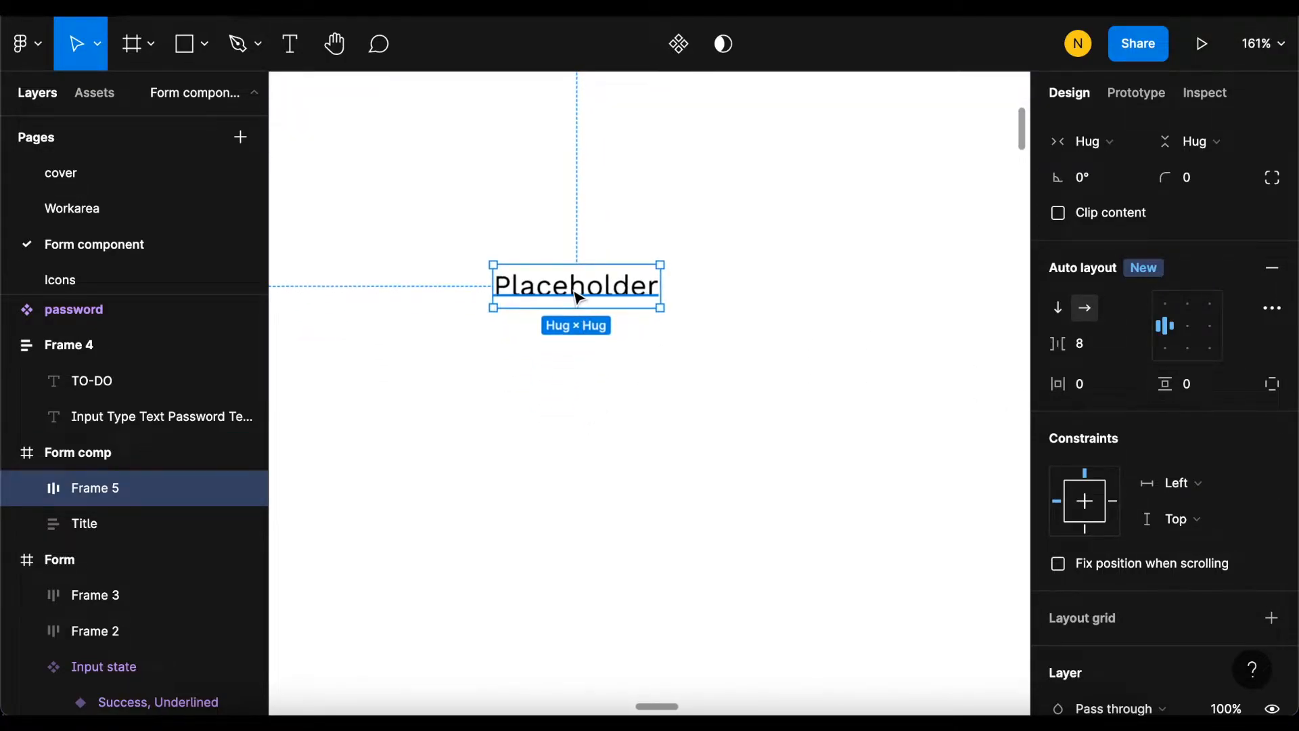
{"action": "left_click", "coordinate": [569, 298]}
{"action": "scroll", "coordinate": [1235, 540], "scroll_direction": "down", "scroll_amount": 3}
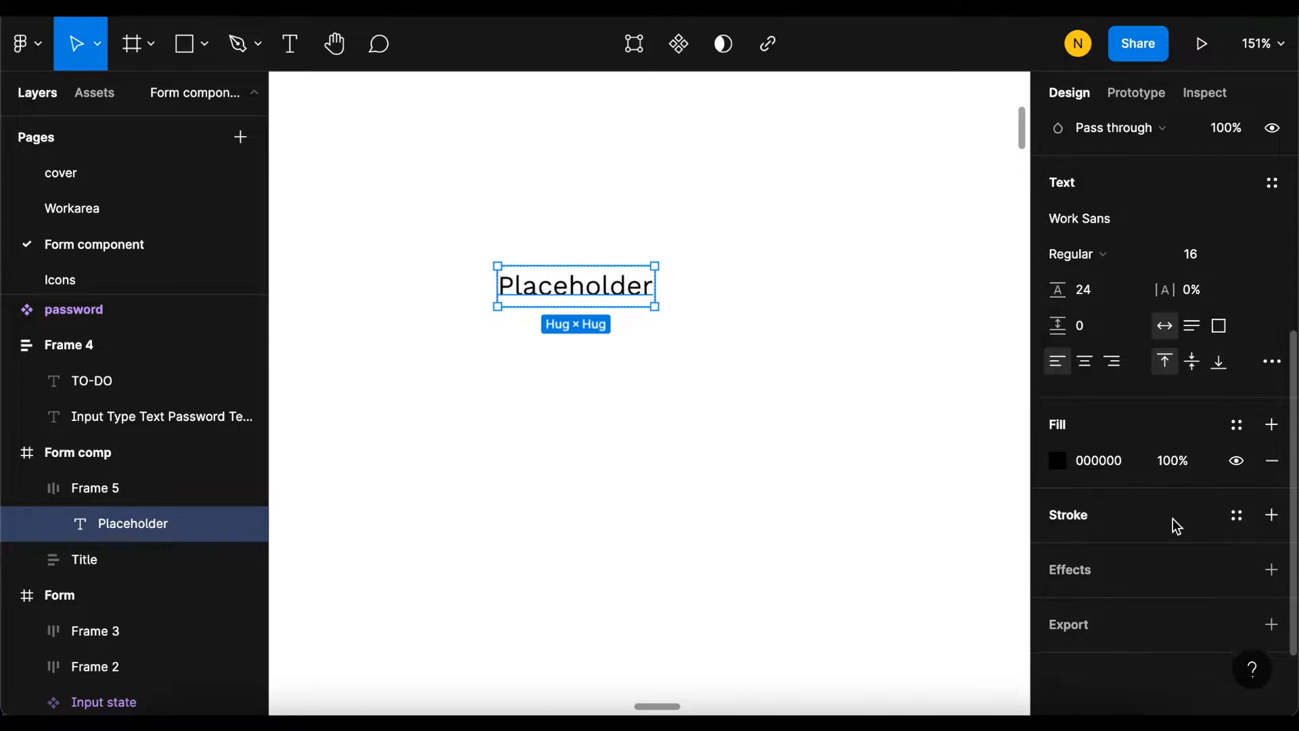
{"action": "left_click", "coordinate": [1236, 424]}
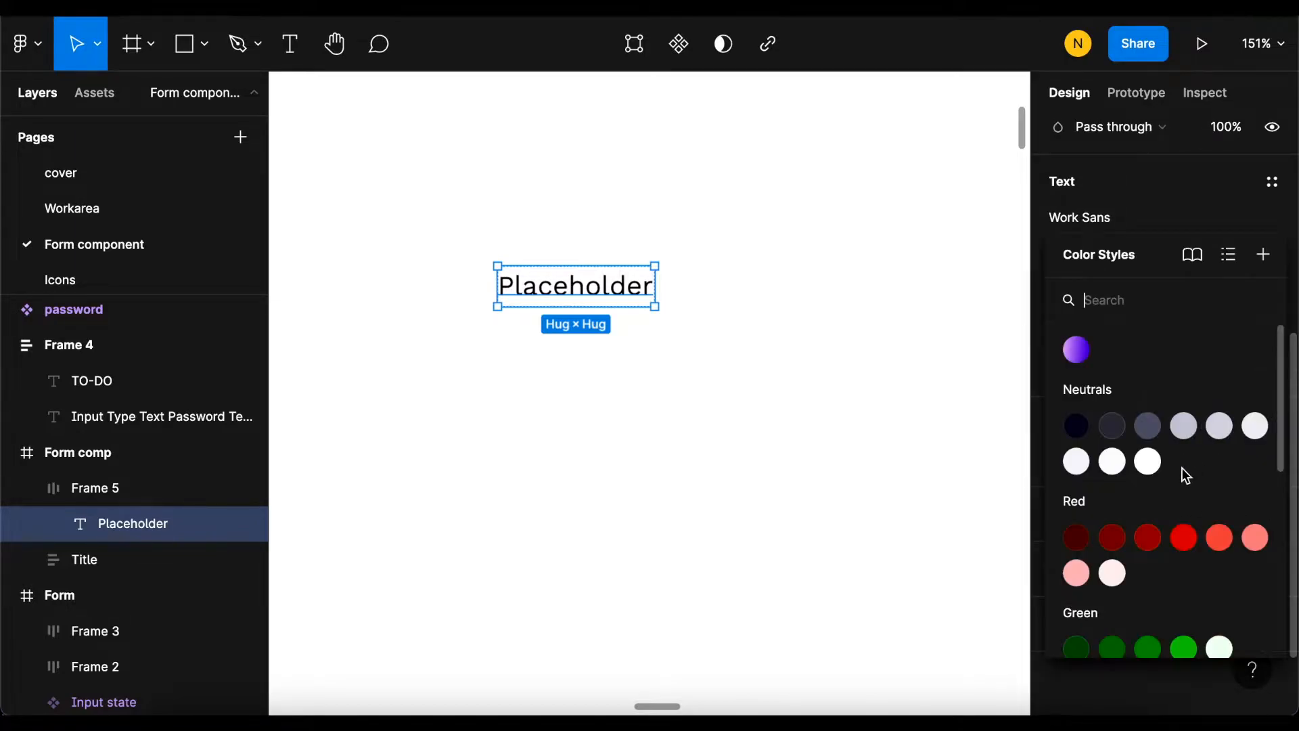
{"action": "left_click", "coordinate": [1148, 426]}
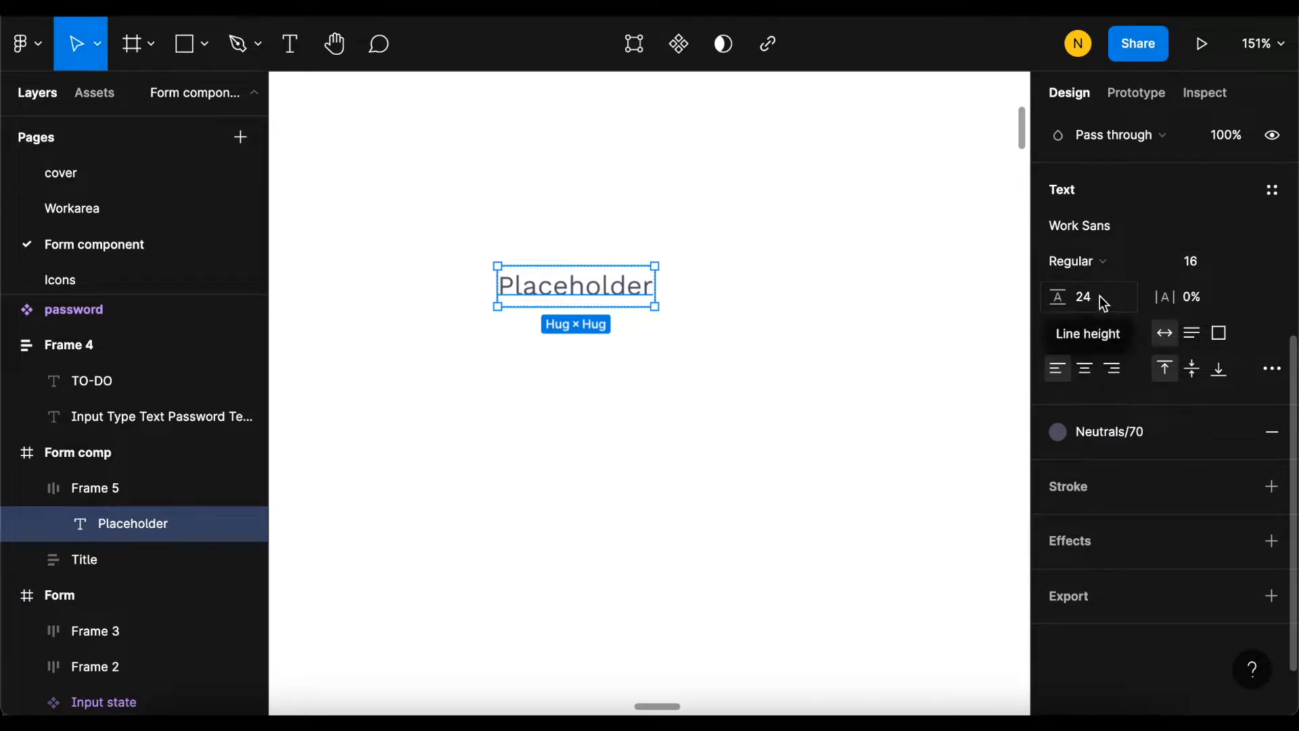
Step: Rename the auto layout frame around the Placeholder text as "placeholder text"
{"action": "scroll", "coordinate": [550, 466], "scroll_direction": "down", "scroll_amount": 4}
{"action": "scroll", "coordinate": [542, 394], "scroll_direction": "up", "scroll_amount": 2}
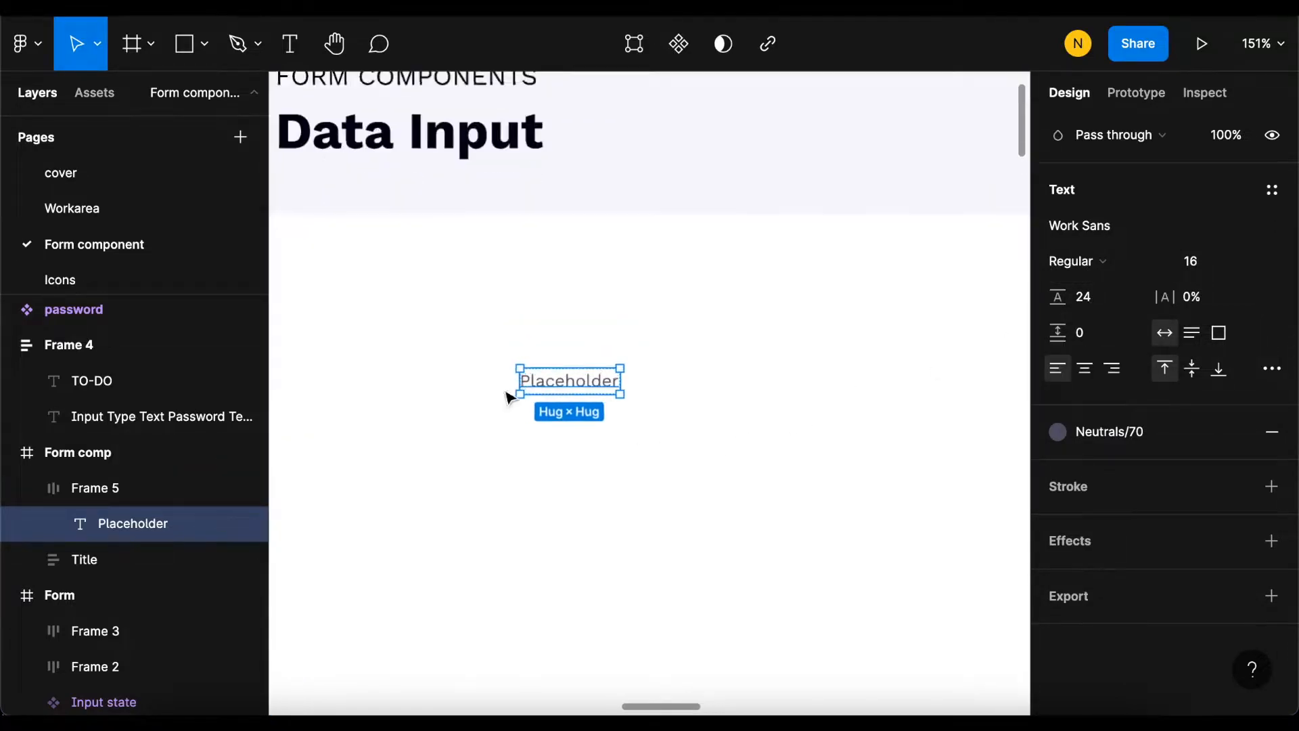
{"action": "left_click", "coordinate": [87, 489]}
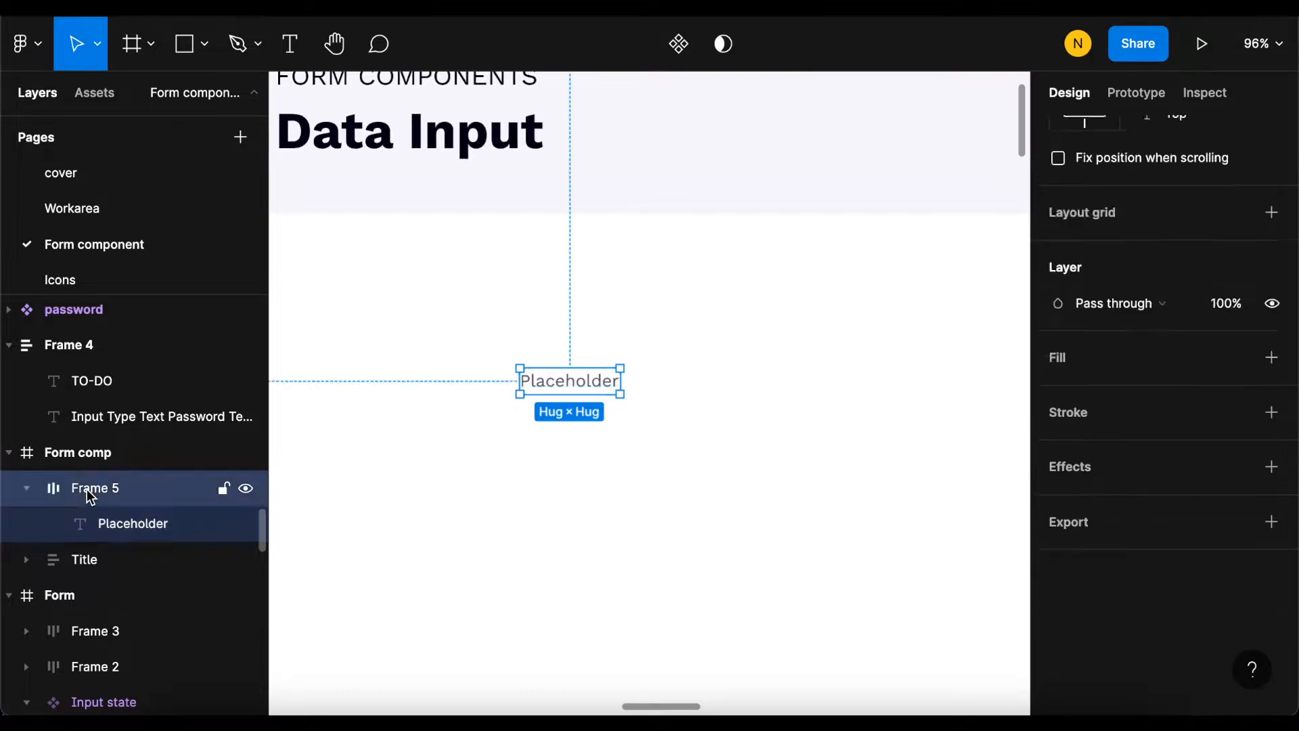
{"action": "double_click", "coordinate": [99, 489]}
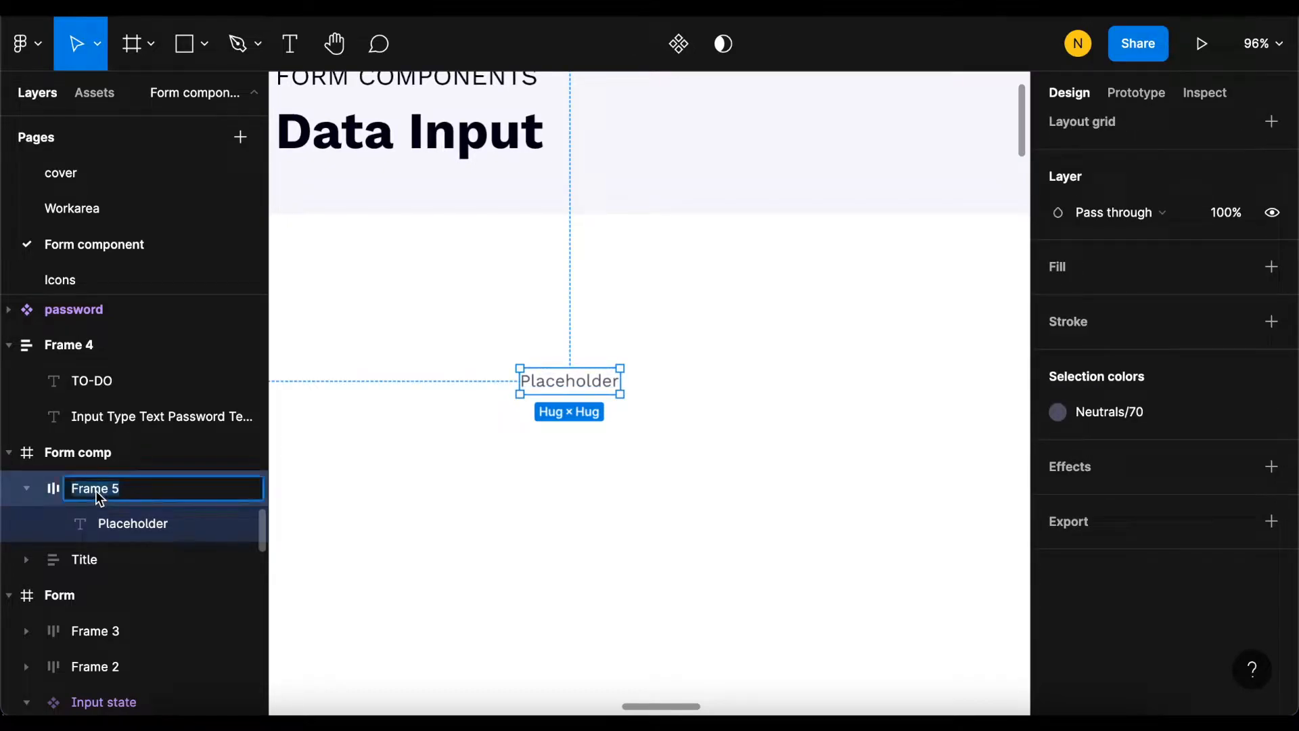
{"action": "type", "text": "placeholder"}
{"action": "key", "text": "Return"}
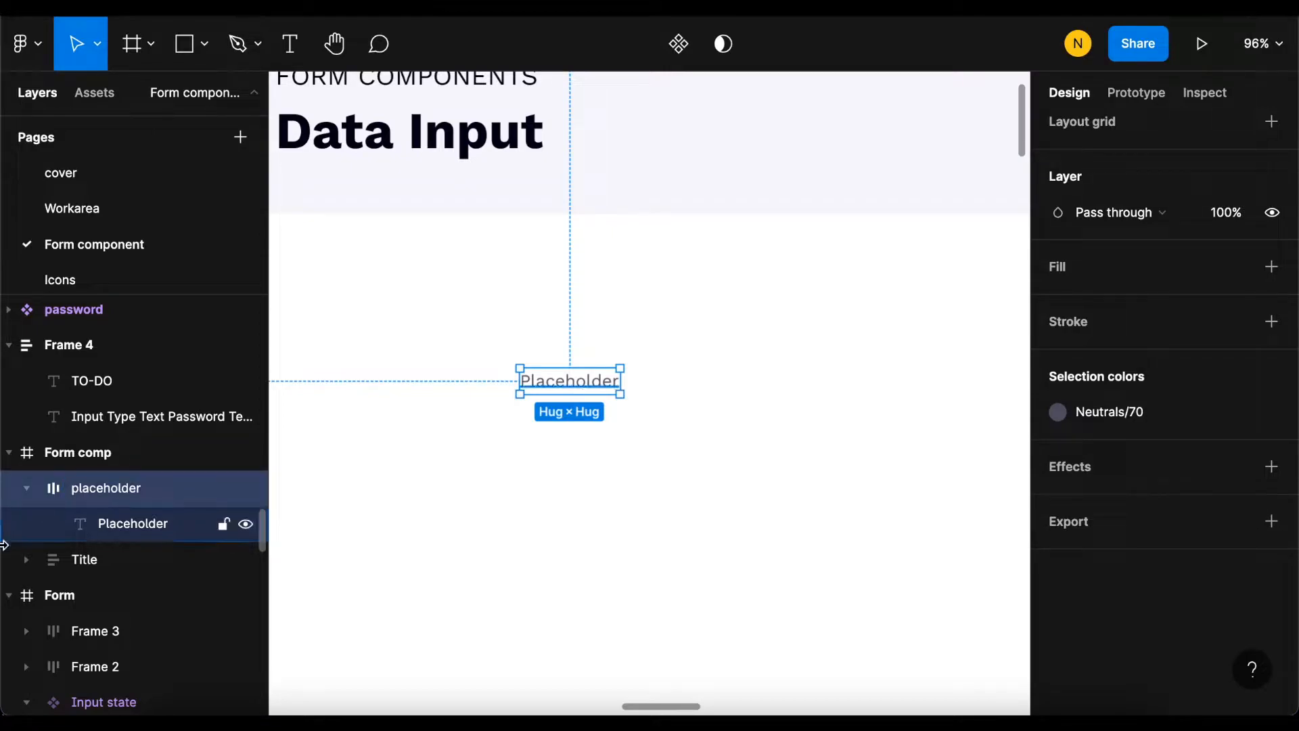
{"action": "double_click", "coordinate": [132, 488]}
{"action": "left_click", "coordinate": [146, 494]}
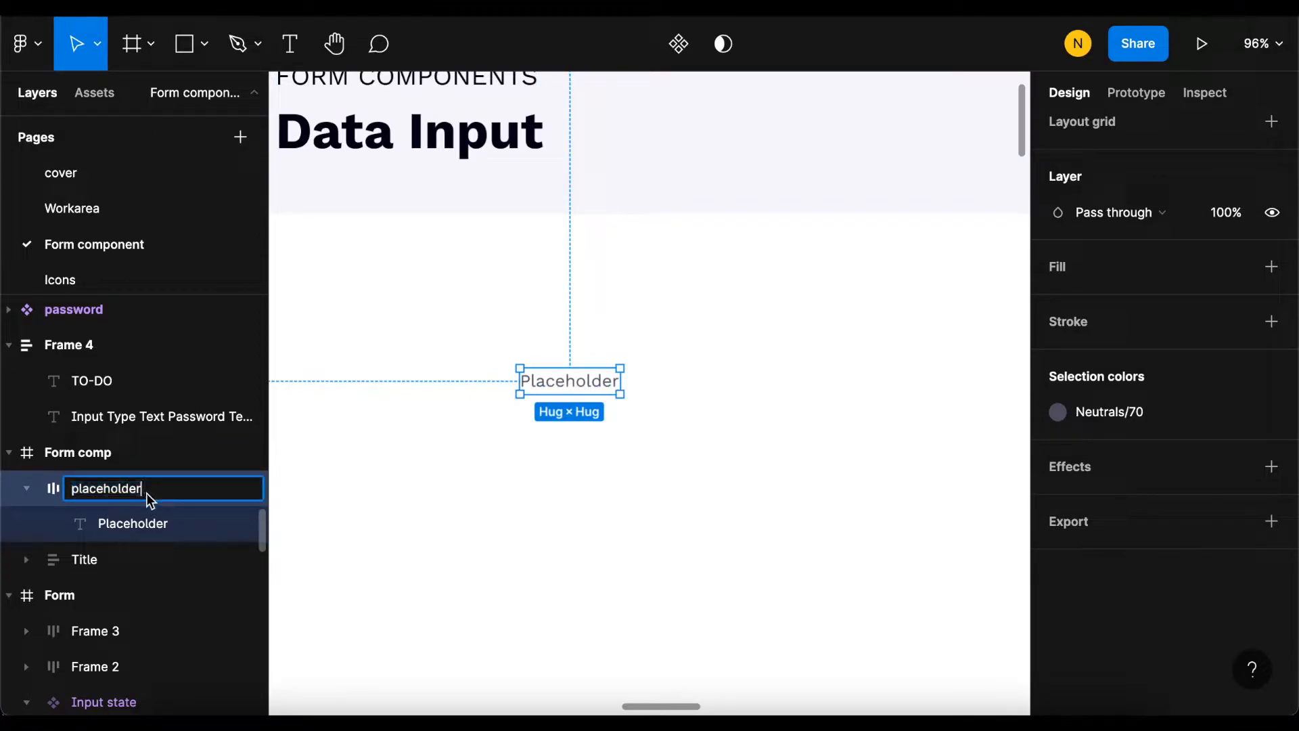
{"action": "type", "text": "text"}
{"action": "key", "text": "Return"}
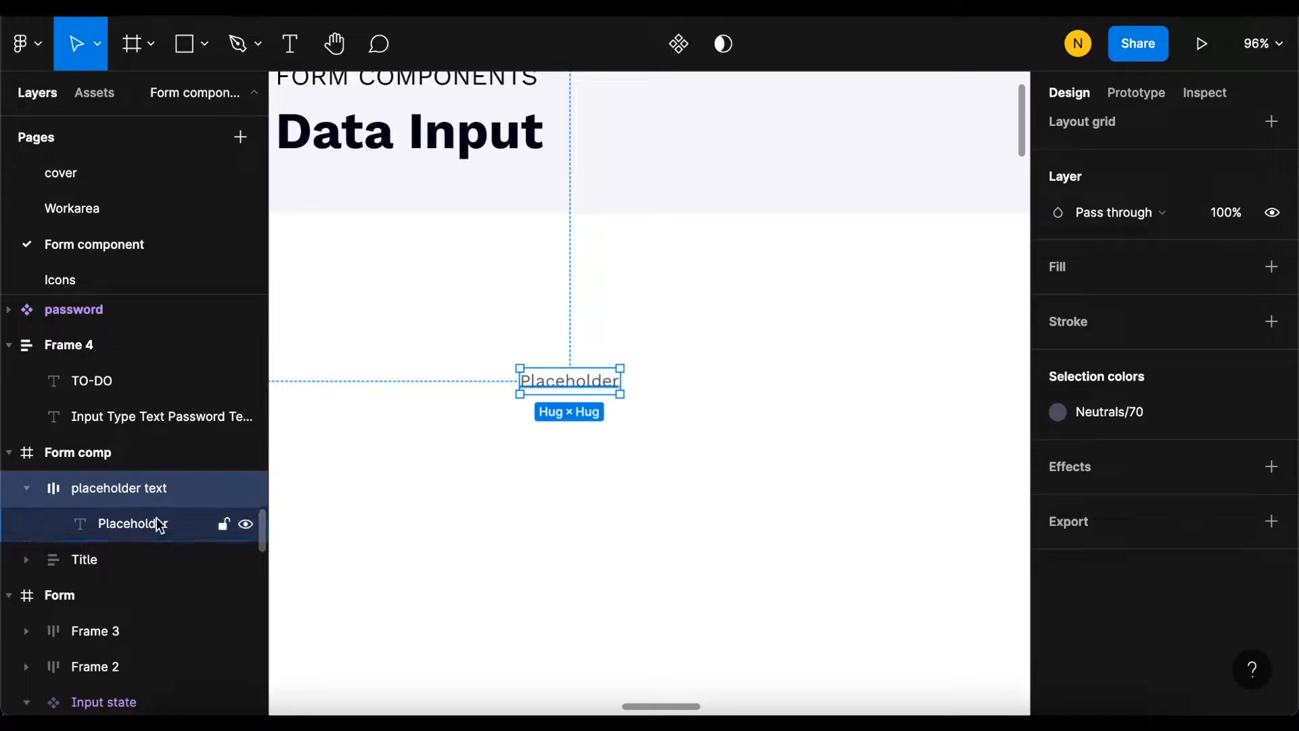
Step: Draw a vertical cursor line about 16 px long in front of the Placeholder text, inside its auto layout frame
{"action": "scroll", "coordinate": [536, 379], "scroll_direction": "up", "scroll_amount": 10}
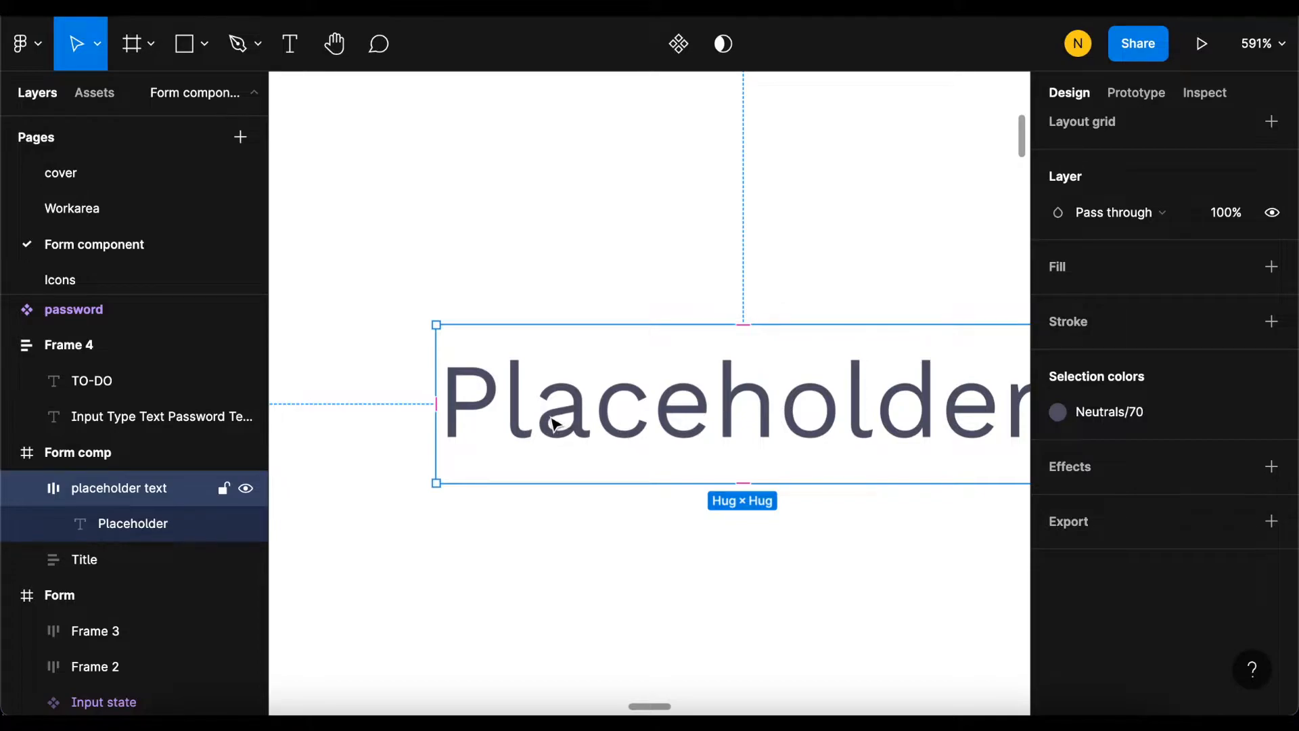
{"action": "key", "text": "l"}
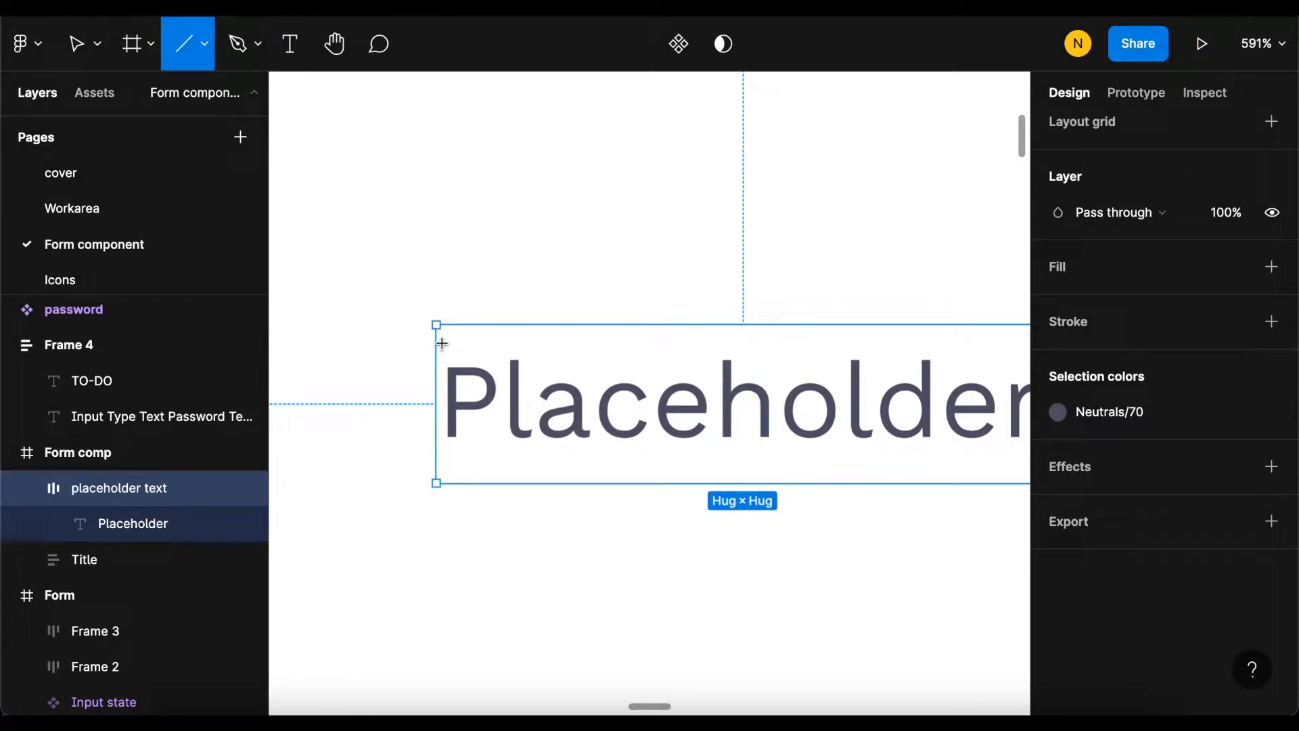
{"action": "left_click_drag", "start_coordinate": [442, 344], "coordinate": [445, 456]}
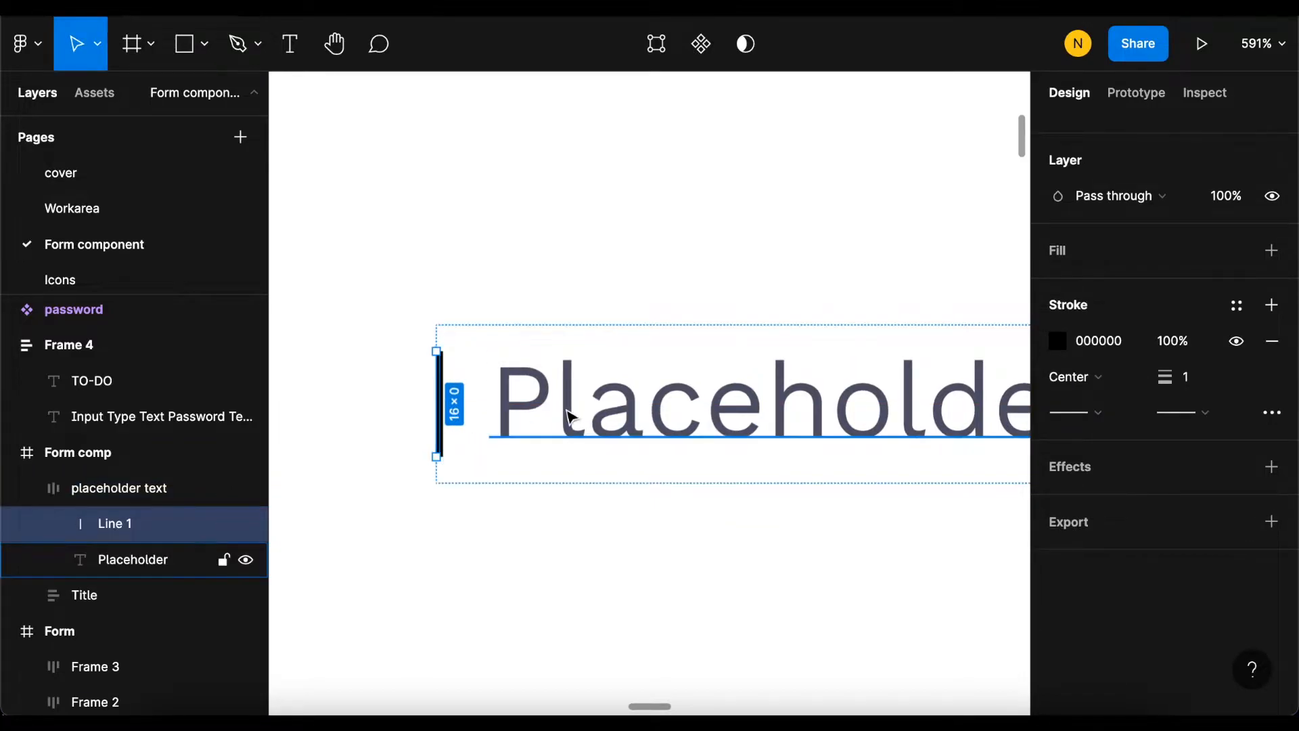
Step: Set the length of the vertical line in front of the text to 18
{"action": "scroll", "coordinate": [473, 440], "scroll_direction": "down", "scroll_amount": 5}
{"action": "scroll", "coordinate": [497, 417], "scroll_direction": "down", "scroll_amount": 1}
{"action": "scroll", "coordinate": [1179, 265], "scroll_direction": "up", "scroll_amount": 5}
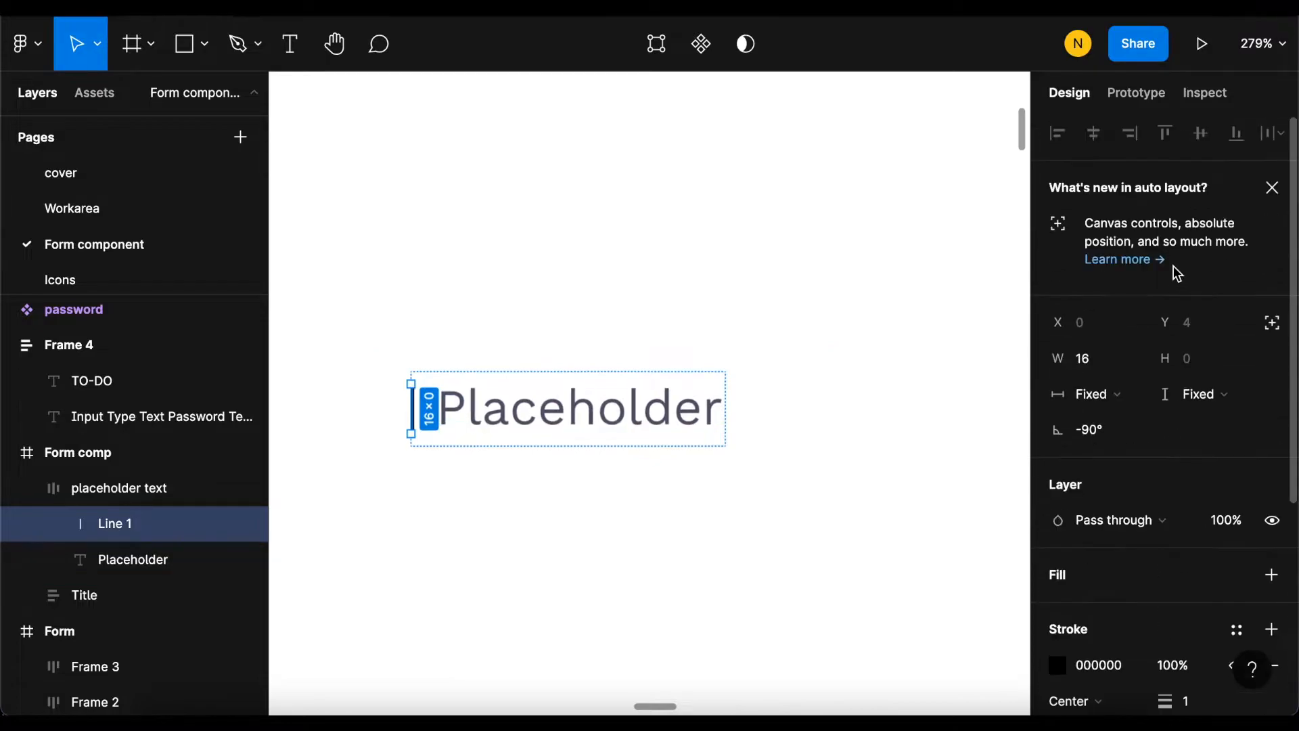
{"action": "left_click", "coordinate": [1102, 362]}
{"action": "type", "text": "18"}
{"action": "key", "text": "Return"}
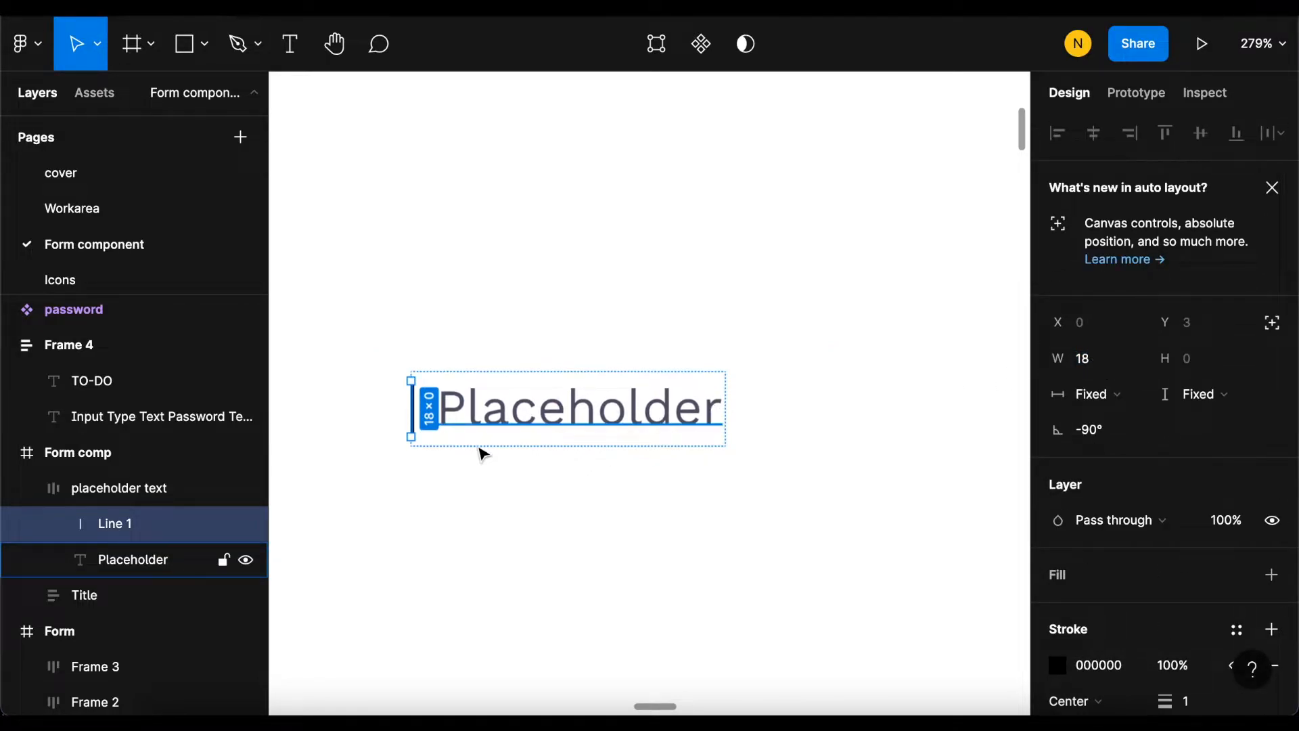
Step: Apply the gradient color style to the stroke of the vertical line in front of the Placeholder text
{"action": "scroll", "coordinate": [481, 453], "scroll_direction": "up", "scroll_amount": 2}
{"action": "scroll", "coordinate": [479, 448], "scroll_direction": "up", "scroll_amount": 1}
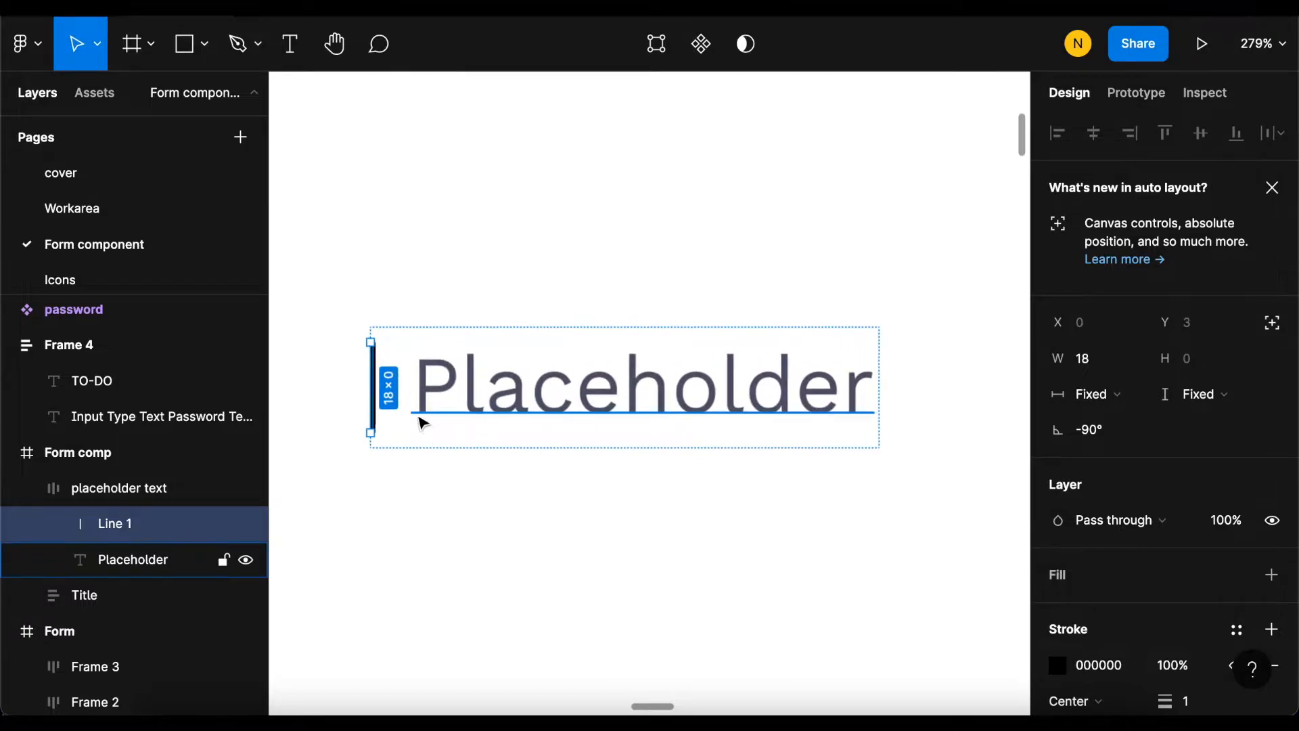
{"action": "left_click", "coordinate": [438, 451]}
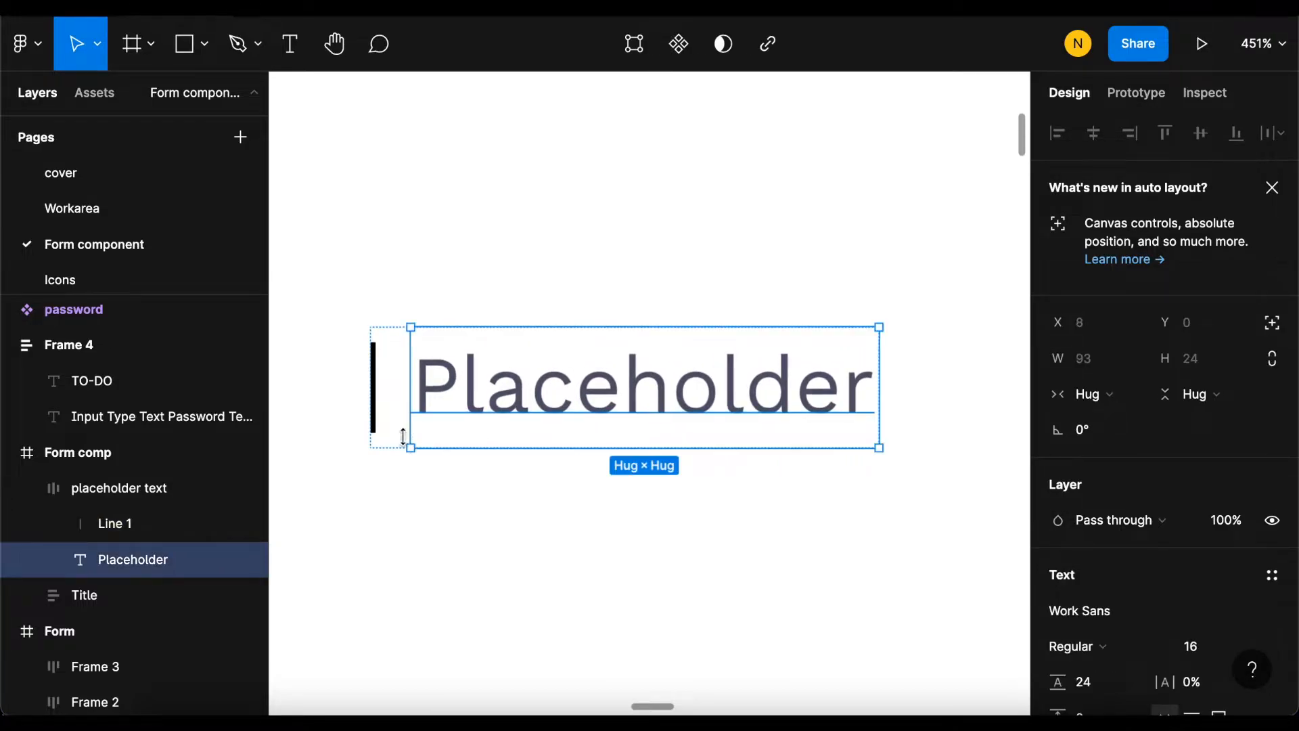
{"action": "left_click", "coordinate": [374, 406]}
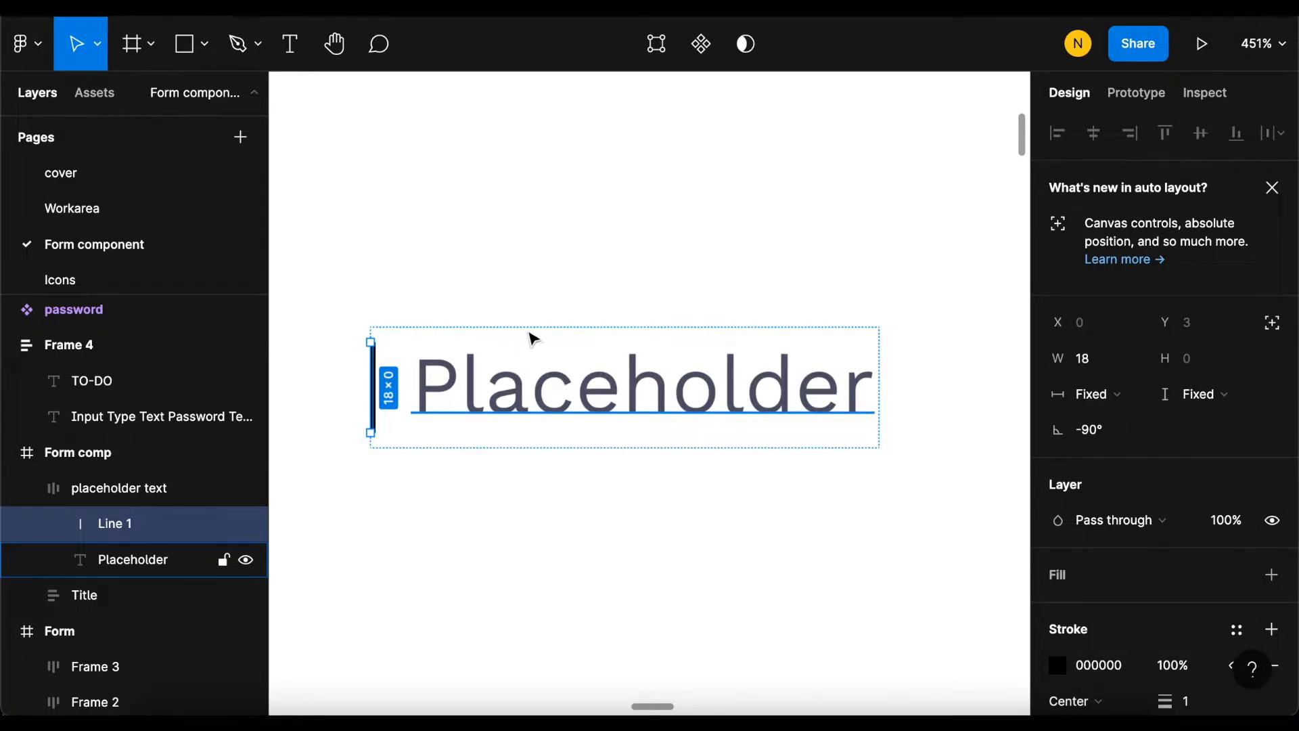
{"action": "scroll", "coordinate": [357, 417], "scroll_direction": "up", "scroll_amount": 5}
{"action": "scroll", "coordinate": [426, 336], "scroll_direction": "down", "scroll_amount": 1}
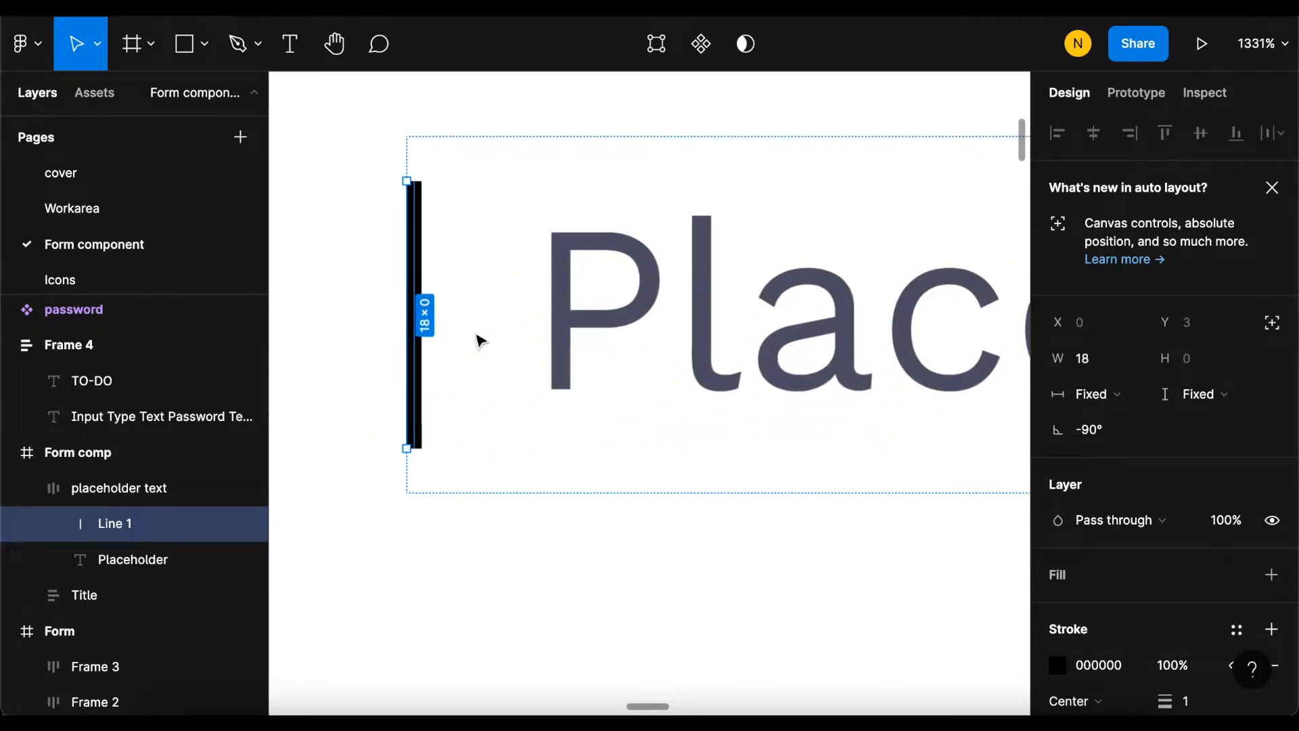
{"action": "scroll", "coordinate": [1092, 586], "scroll_direction": "down", "scroll_amount": 4}
{"action": "scroll", "coordinate": [1085, 582], "scroll_direction": "down", "scroll_amount": 2}
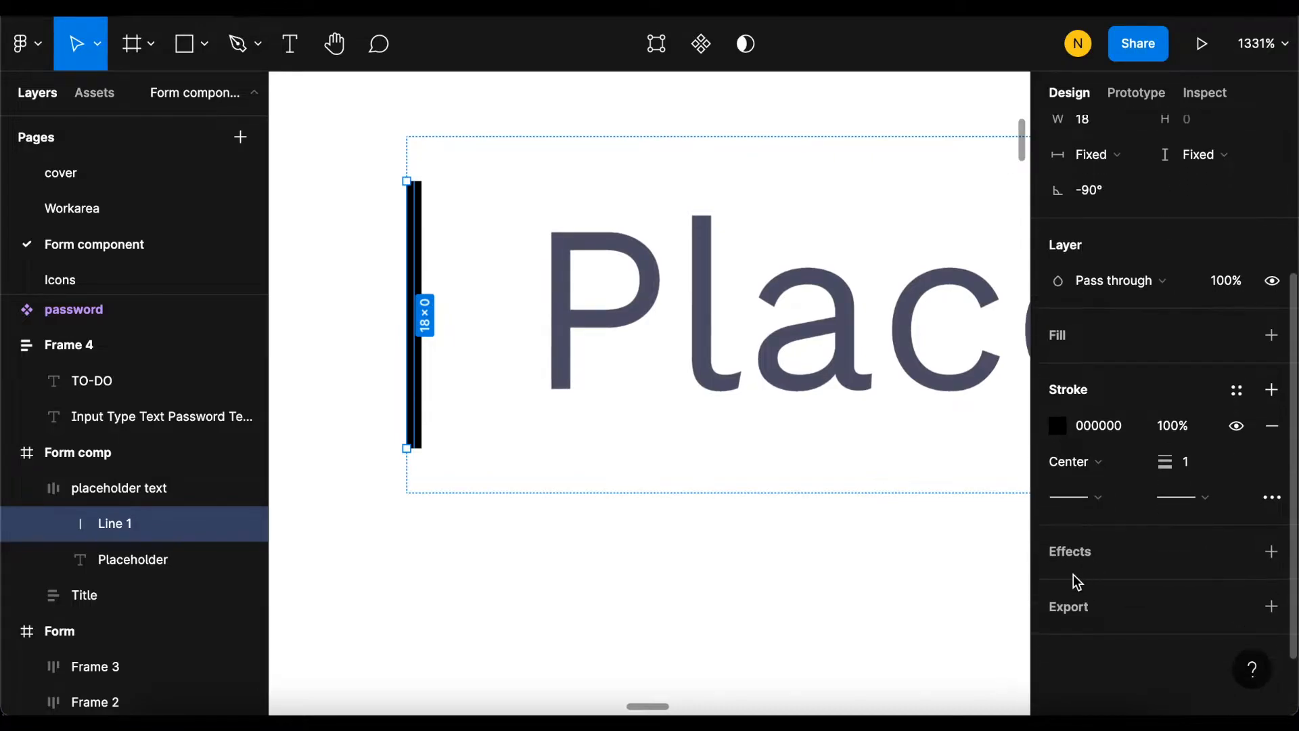
{"action": "left_click", "coordinate": [1236, 391]}
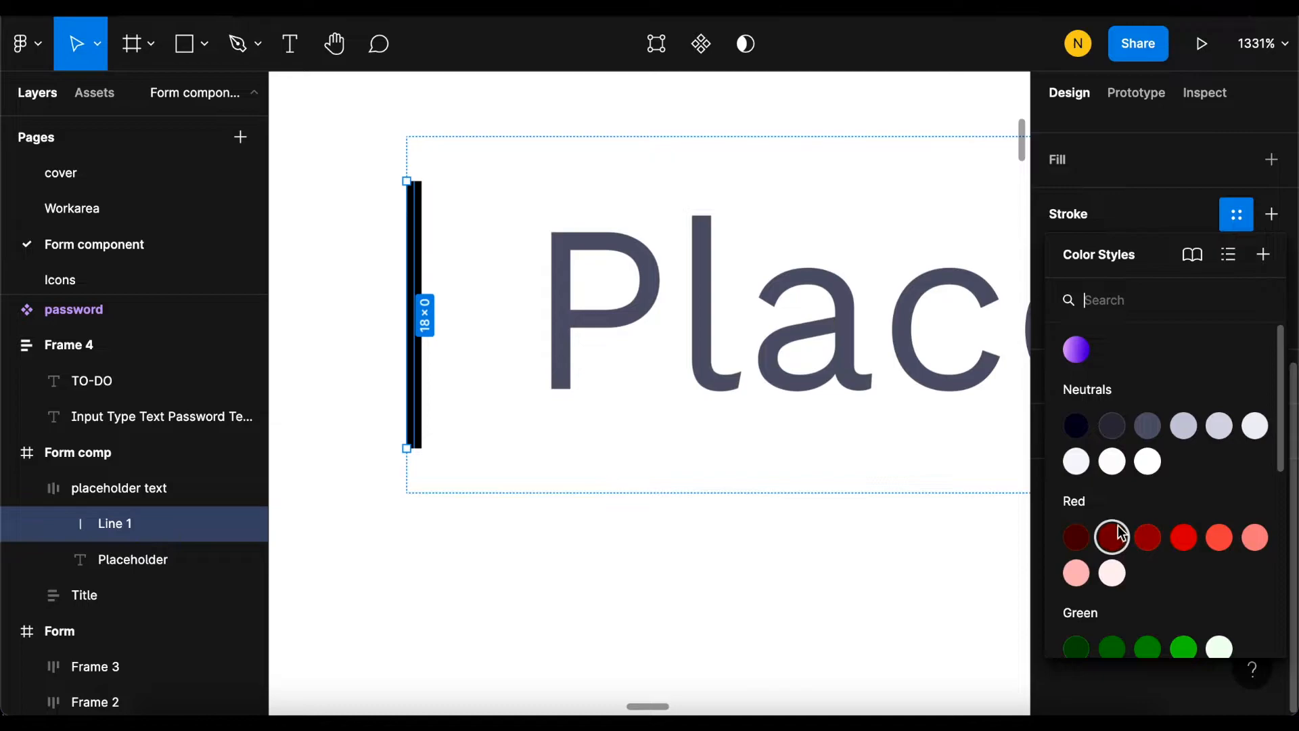
{"action": "left_click", "coordinate": [1076, 349]}
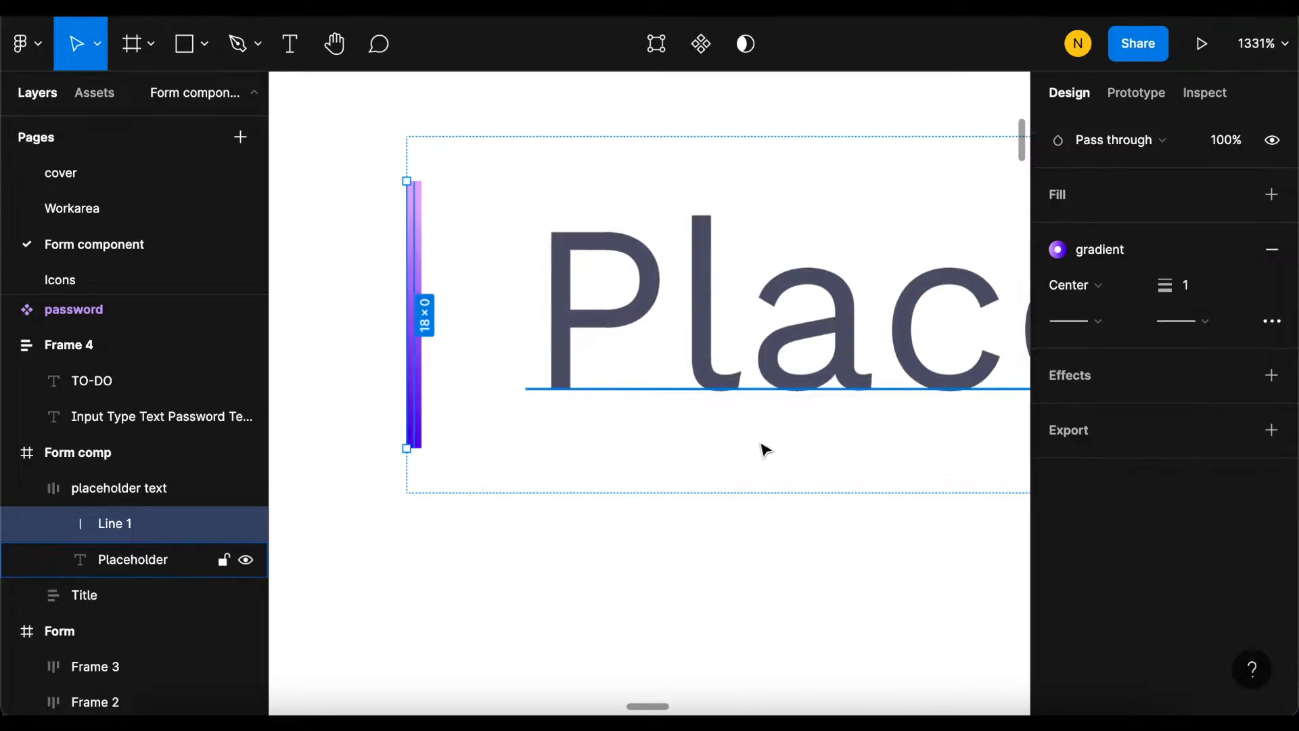
Step: Rename the vertical line layer as "cursor"
{"action": "scroll", "coordinate": [420, 485], "scroll_direction": "down", "scroll_amount": 5}
{"action": "scroll", "coordinate": [431, 472], "scroll_direction": "up", "scroll_amount": 5}
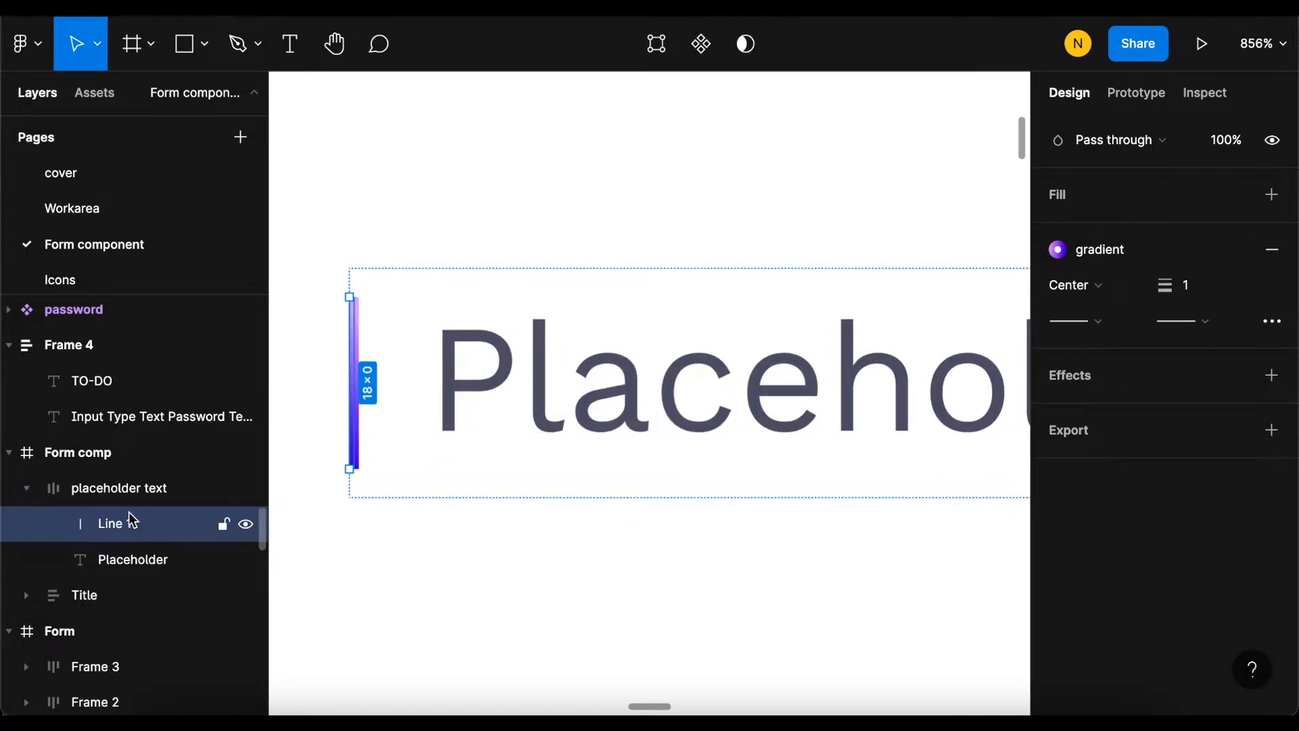
{"action": "double_click", "coordinate": [126, 531]}
{"action": "type", "text": "cursor"}
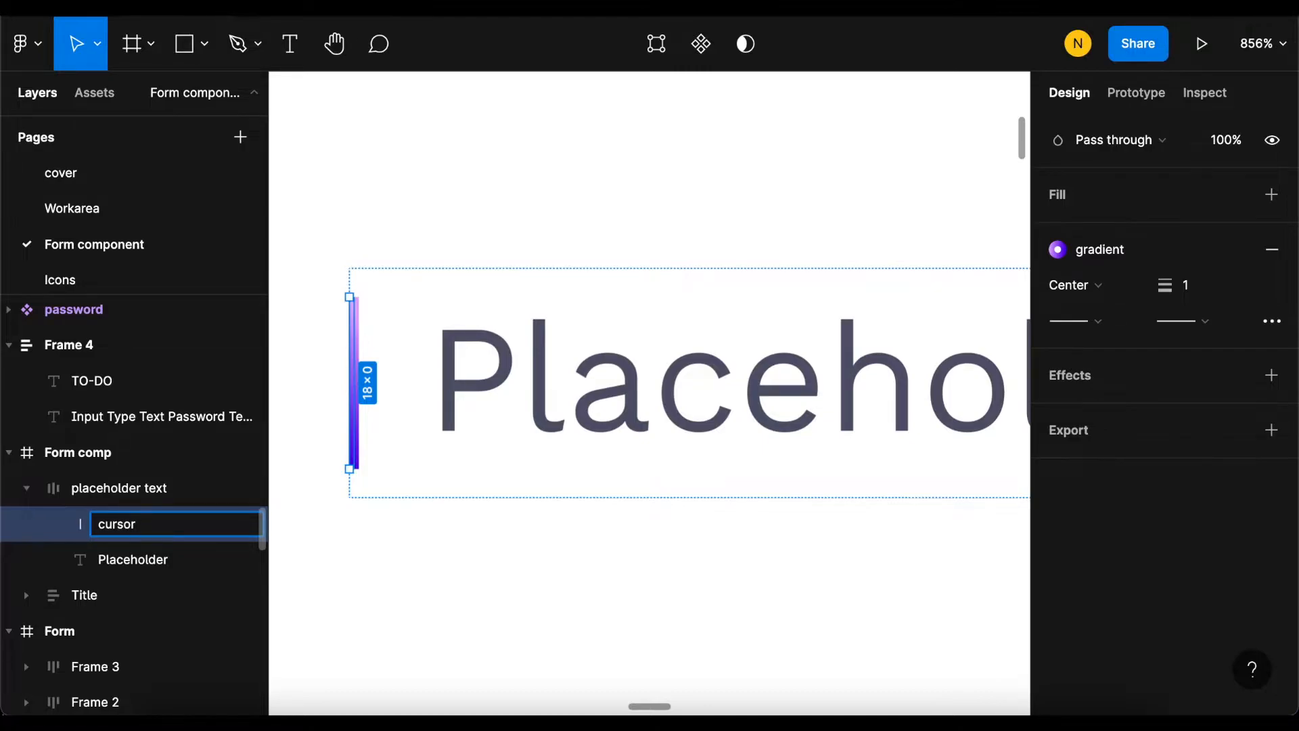
{"action": "key", "text": "Return"}
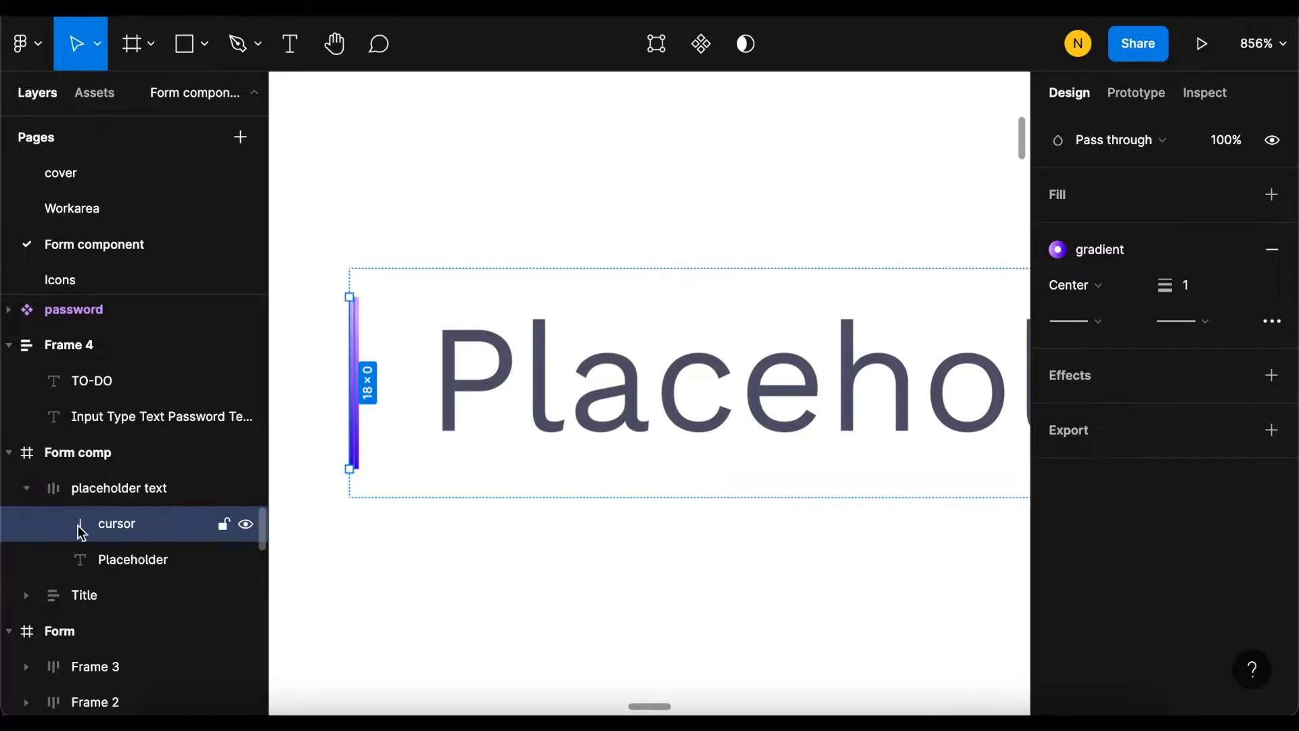
Step: Set the cursor line to absolute position inside the placeholder text auto layout frame
{"action": "scroll", "coordinate": [410, 421], "scroll_direction": "down", "scroll_amount": 5}
{"action": "scroll", "coordinate": [501, 423], "scroll_direction": "up", "scroll_amount": 2}
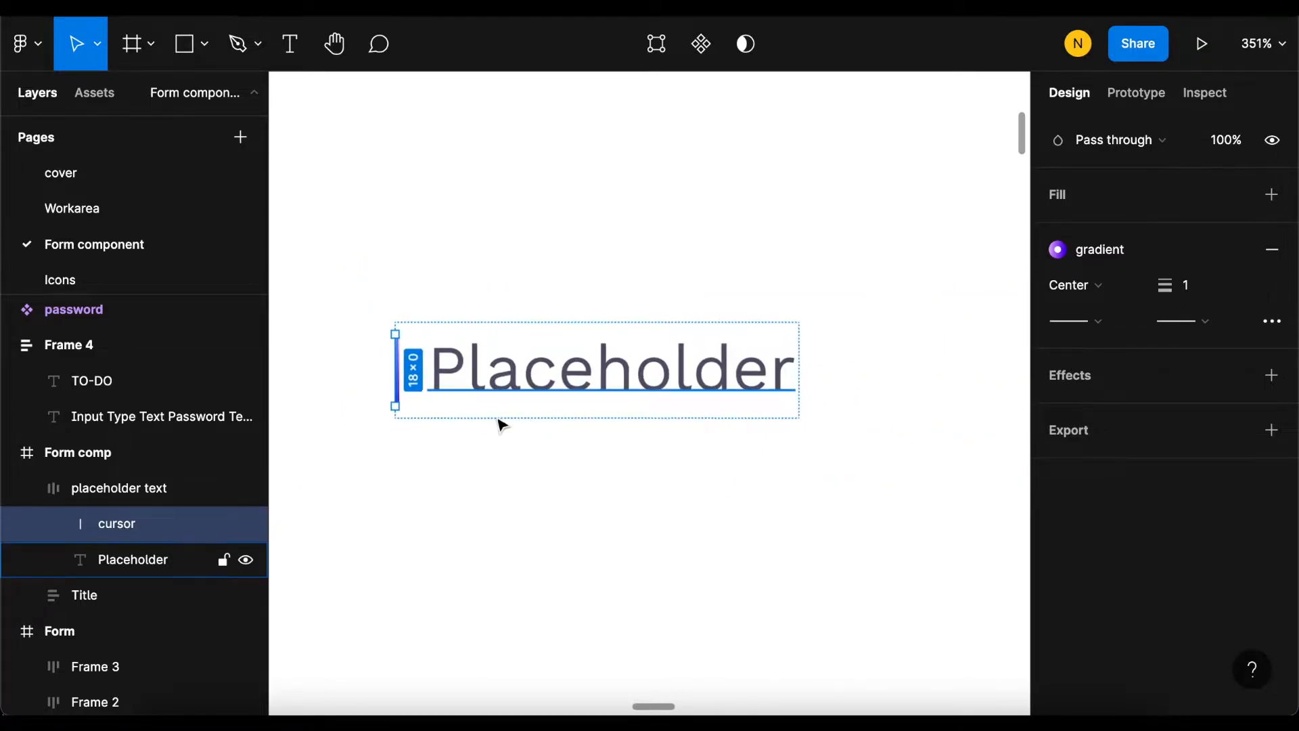
{"action": "left_click", "coordinate": [481, 419]}
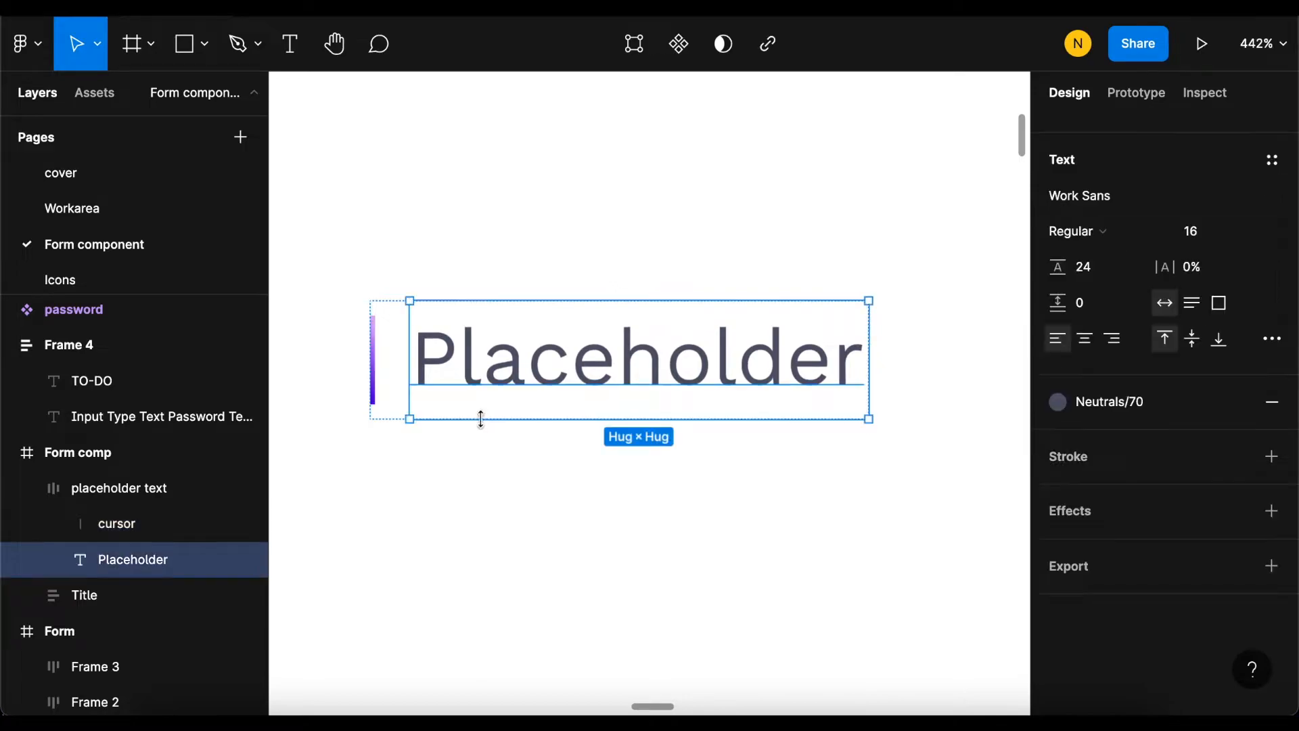
{"action": "left_click", "coordinate": [386, 390]}
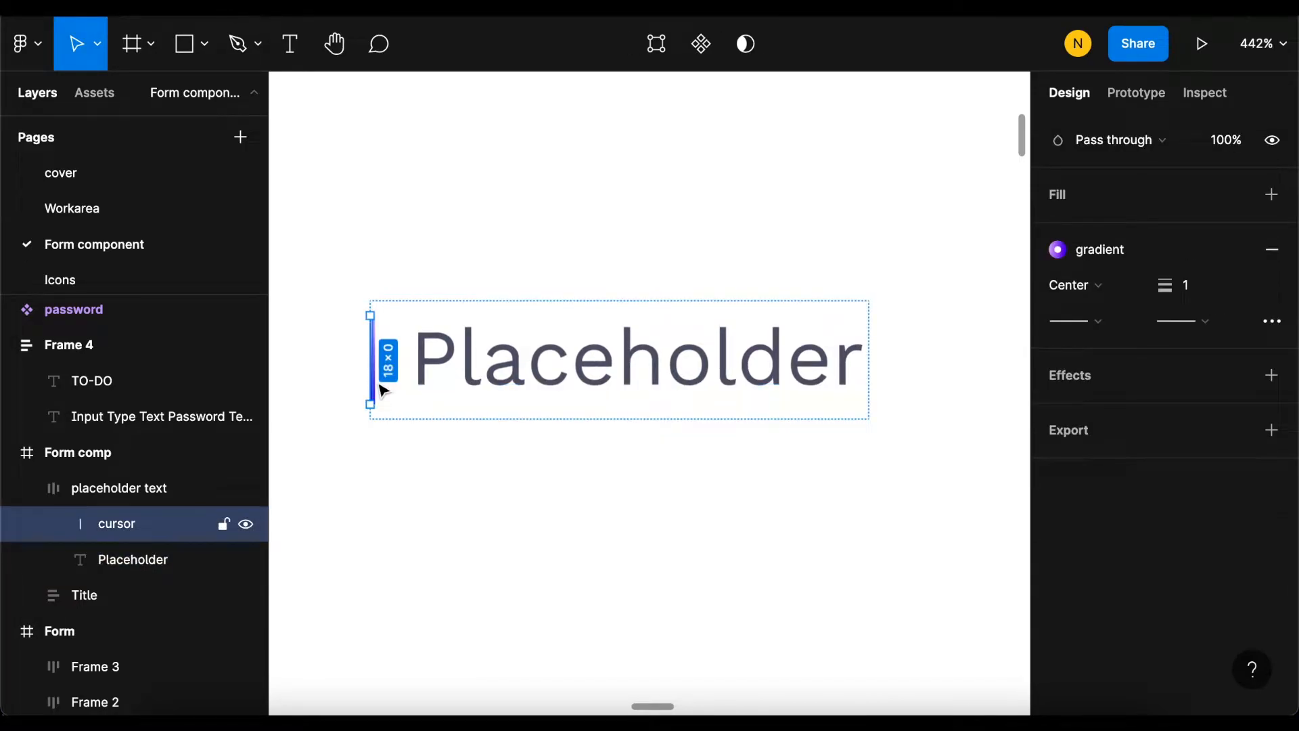
{"action": "key", "text": "Right"}
{"action": "key", "text": "Left"}
{"action": "key", "text": "Right"}
{"action": "key", "text": "Left"}
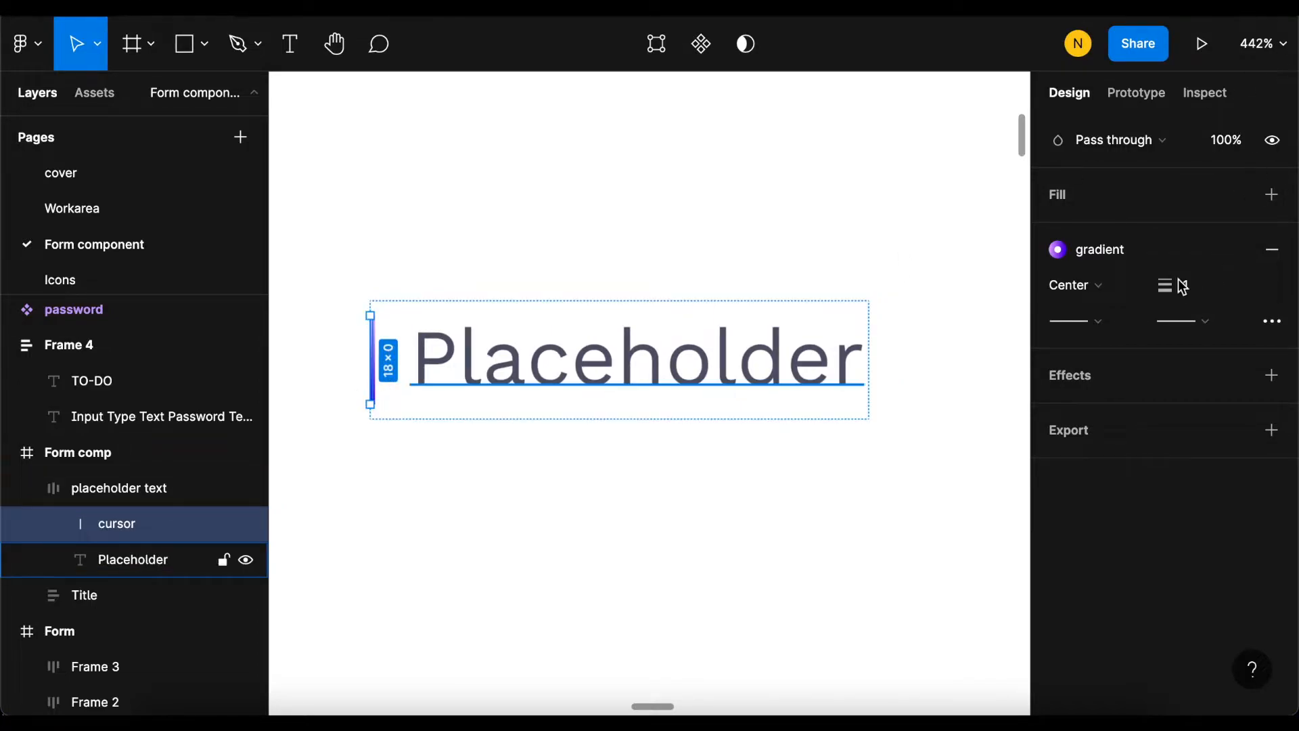
{"action": "scroll", "coordinate": [1175, 281], "scroll_direction": "up", "scroll_amount": 5}
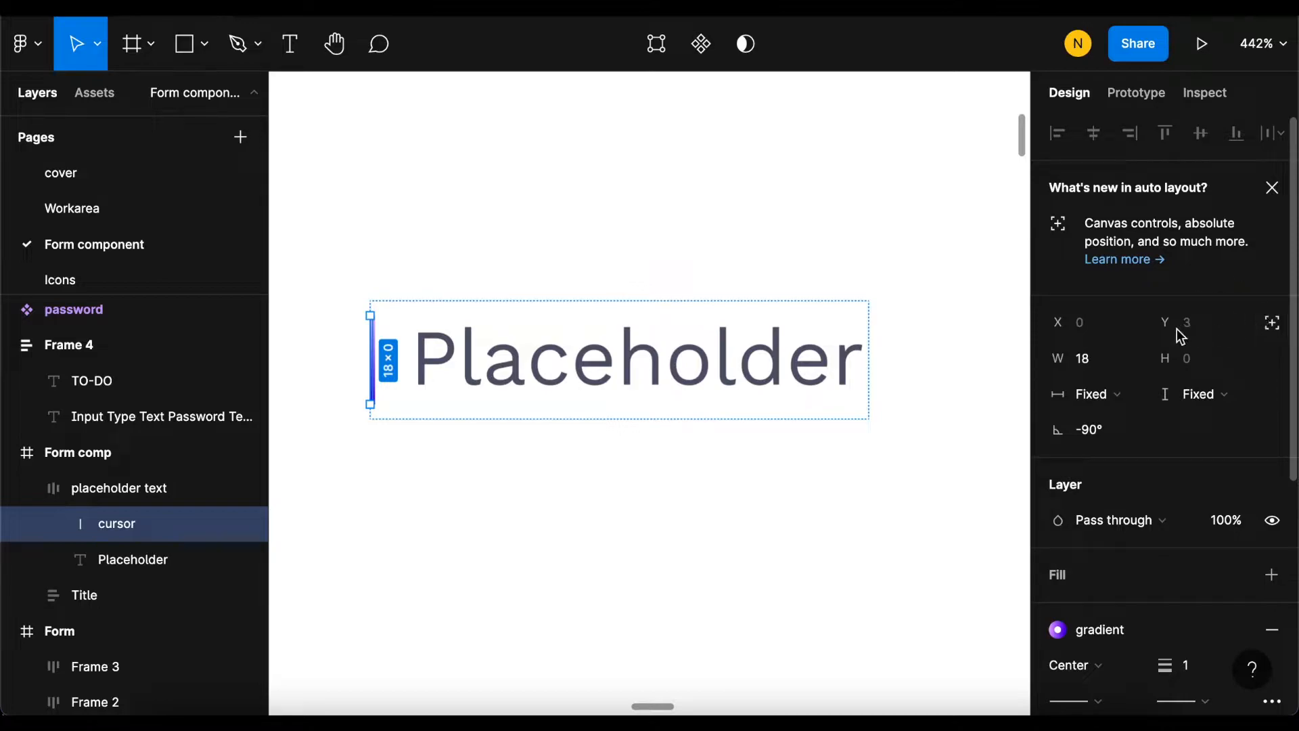
{"action": "left_click", "coordinate": [1272, 330]}
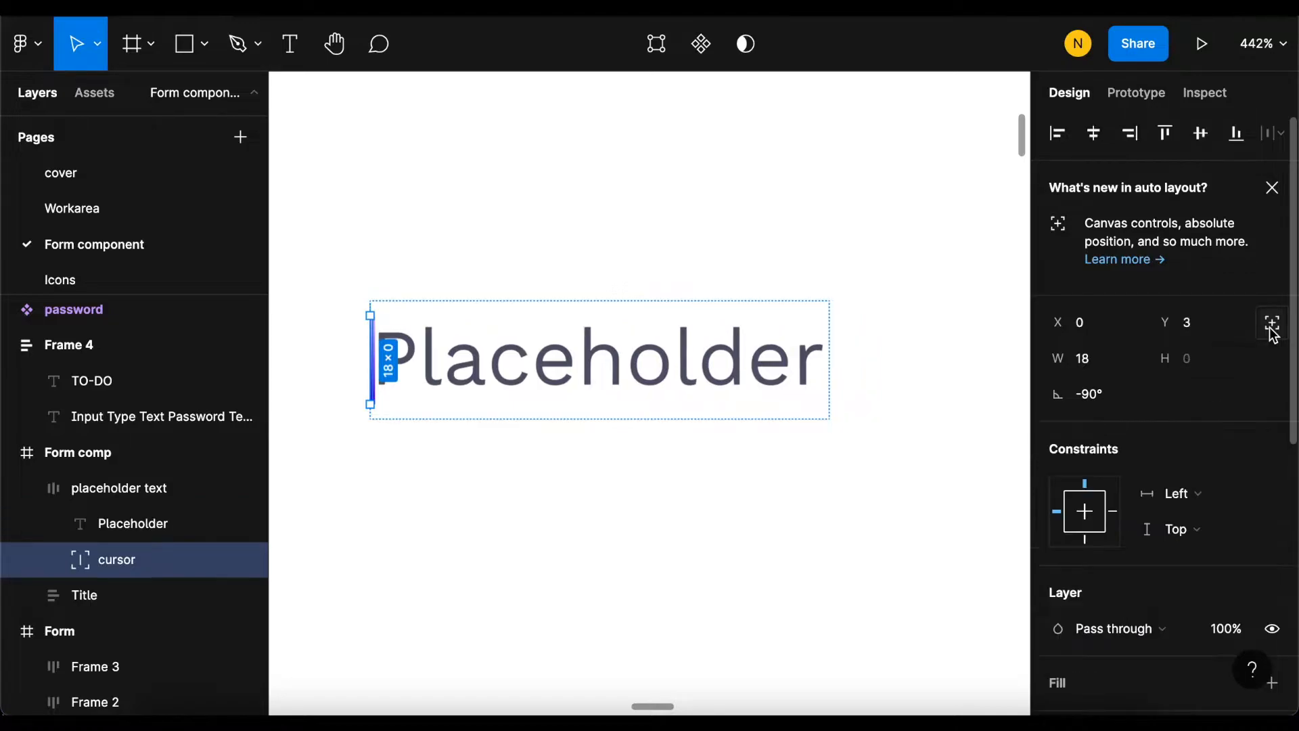
Step: Nudge the cursor line horizontally across the Placeholder text and back to X 0
{"action": "key", "text": "shift+Right"}
{"action": "key", "text": "shift+Right"}
{"action": "key", "text": "shift+Right"}
{"action": "key", "text": "shift+Right"}
{"action": "key", "text": "shift+Right"}
{"action": "key", "text": "shift+Right"}
{"action": "key", "text": "shift+Right"}
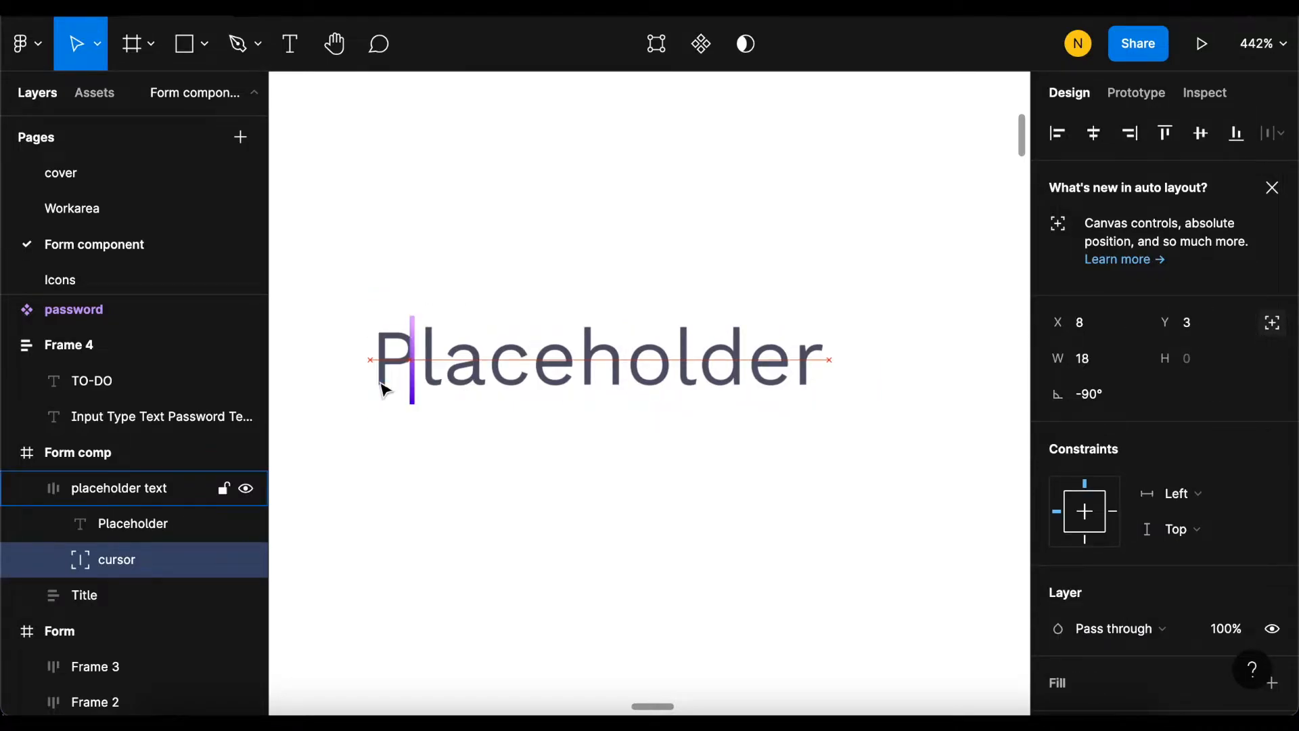
{"action": "key", "text": "shift+Right"}
{"action": "key", "text": "shift+Right"}
{"action": "key", "text": "shift+Right"}
{"action": "key", "text": "shift+Right"}
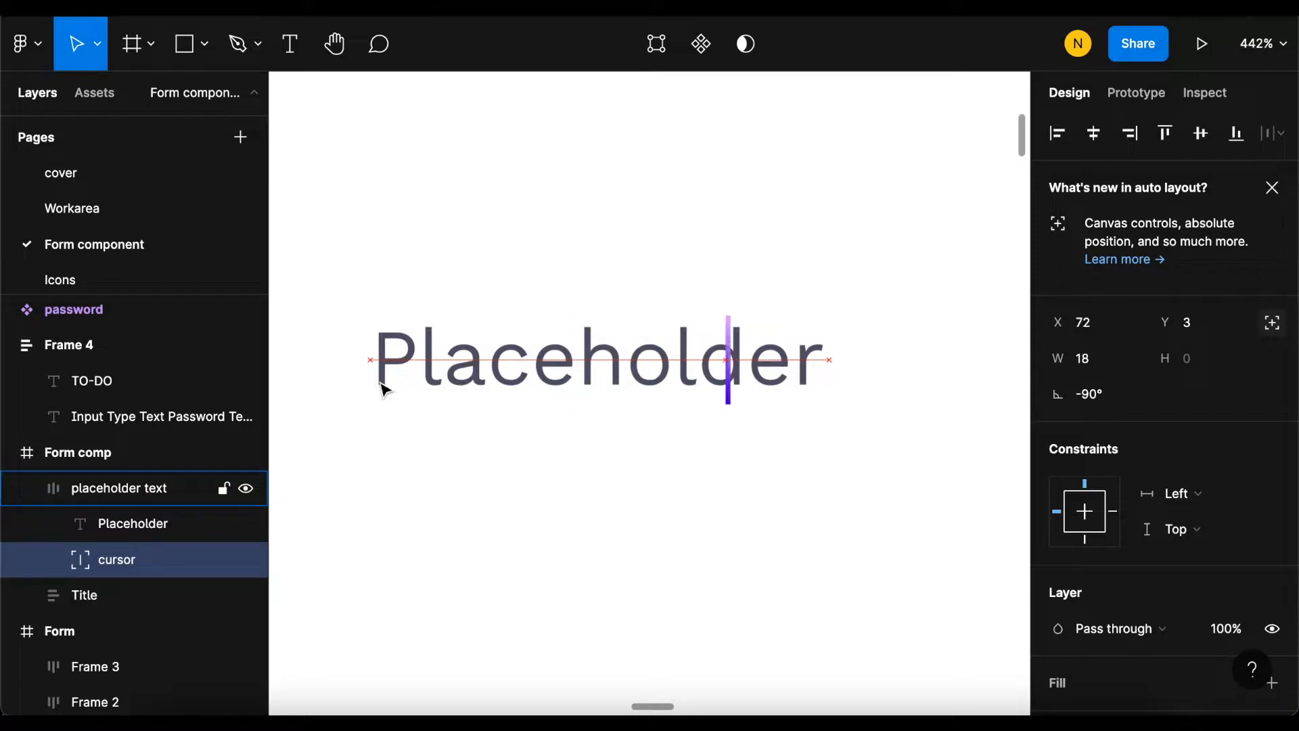
{"action": "key", "text": "shift+Left"}
{"action": "key", "text": "shift+Left"}
{"action": "key", "text": "shift+Left"}
{"action": "key", "text": "shift+Left"}
{"action": "key", "text": "shift+Left"}
{"action": "key", "text": "shift+Left"}
{"action": "key", "text": "shift+Left"}
{"action": "key", "text": "shift+Left"}
{"action": "key", "text": "shift+Left"}
{"action": "key", "text": "shift+Left"}
{"action": "key", "text": "shift+Left"}
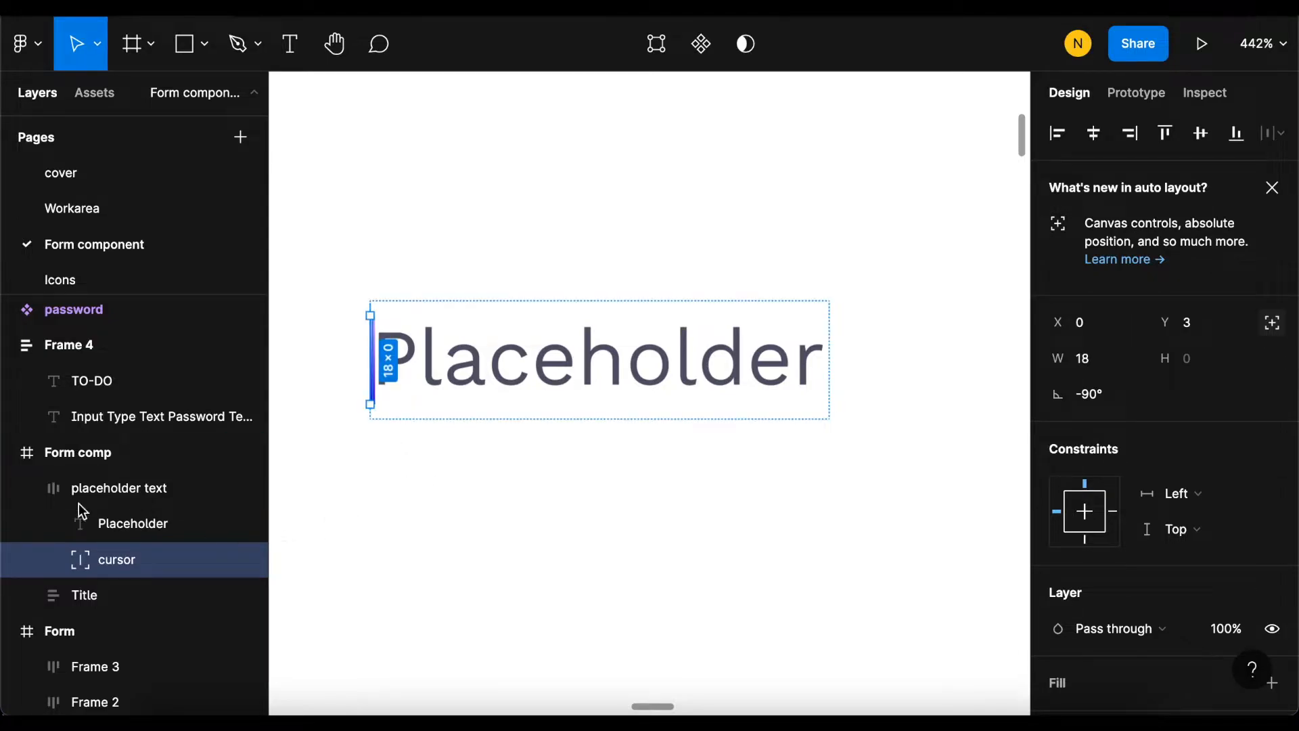
Step: Wrap the placeholder text frame in a new auto layout frame
{"action": "left_click", "coordinate": [97, 488]}
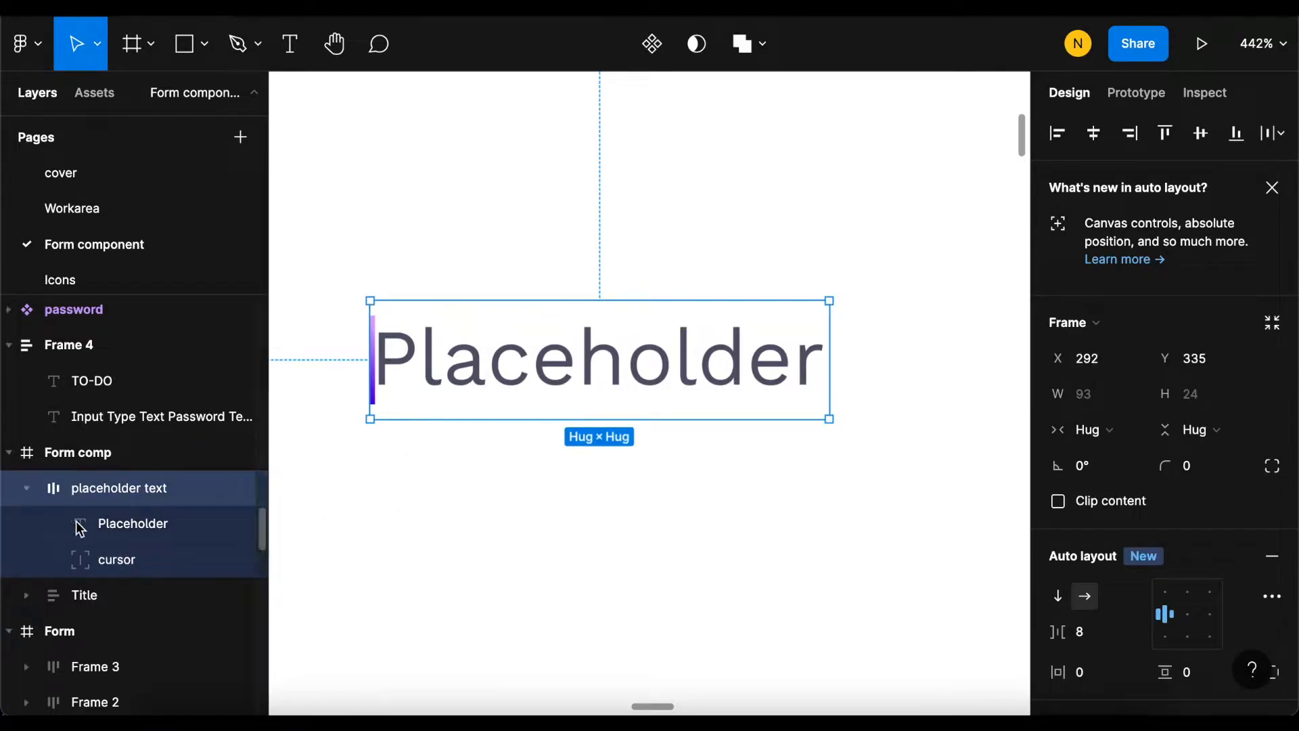
{"action": "left_click", "coordinate": [21, 488]}
{"action": "scroll", "coordinate": [575, 494], "scroll_direction": "down", "scroll_amount": 4}
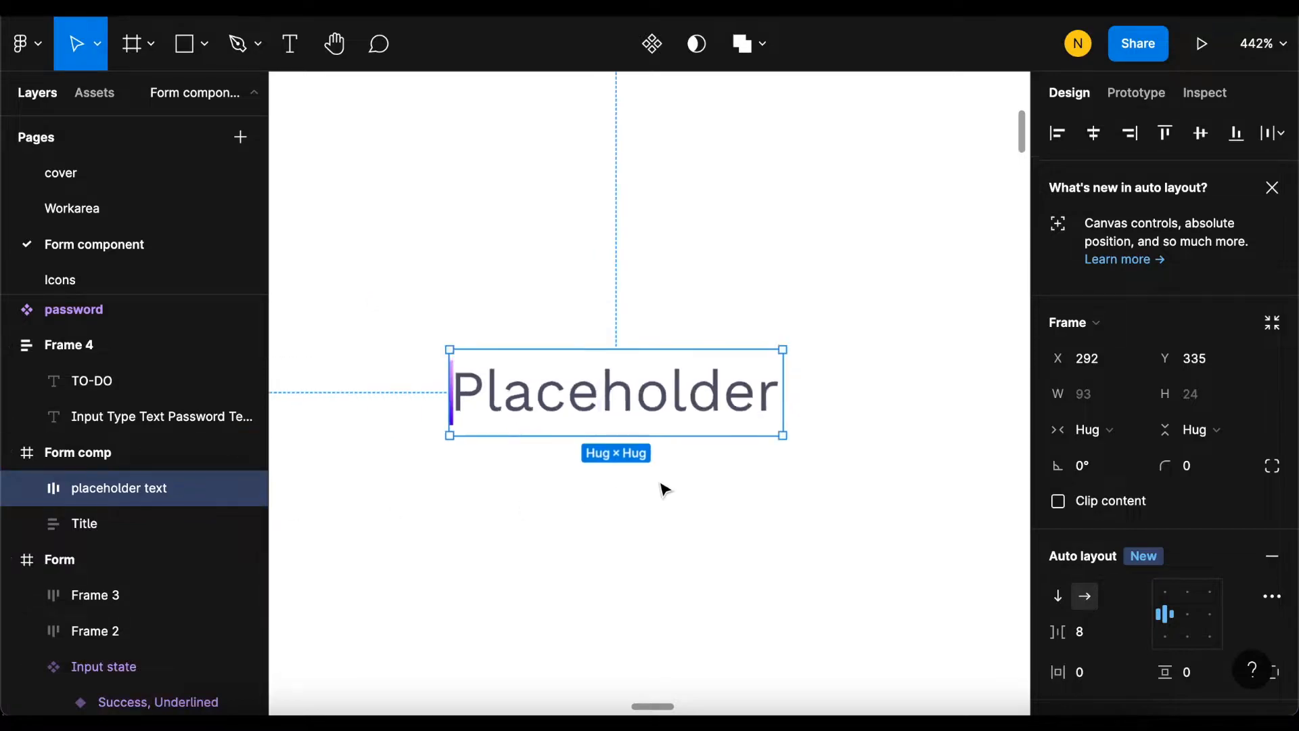
{"action": "scroll", "coordinate": [592, 489], "scroll_direction": "down", "scroll_amount": 3}
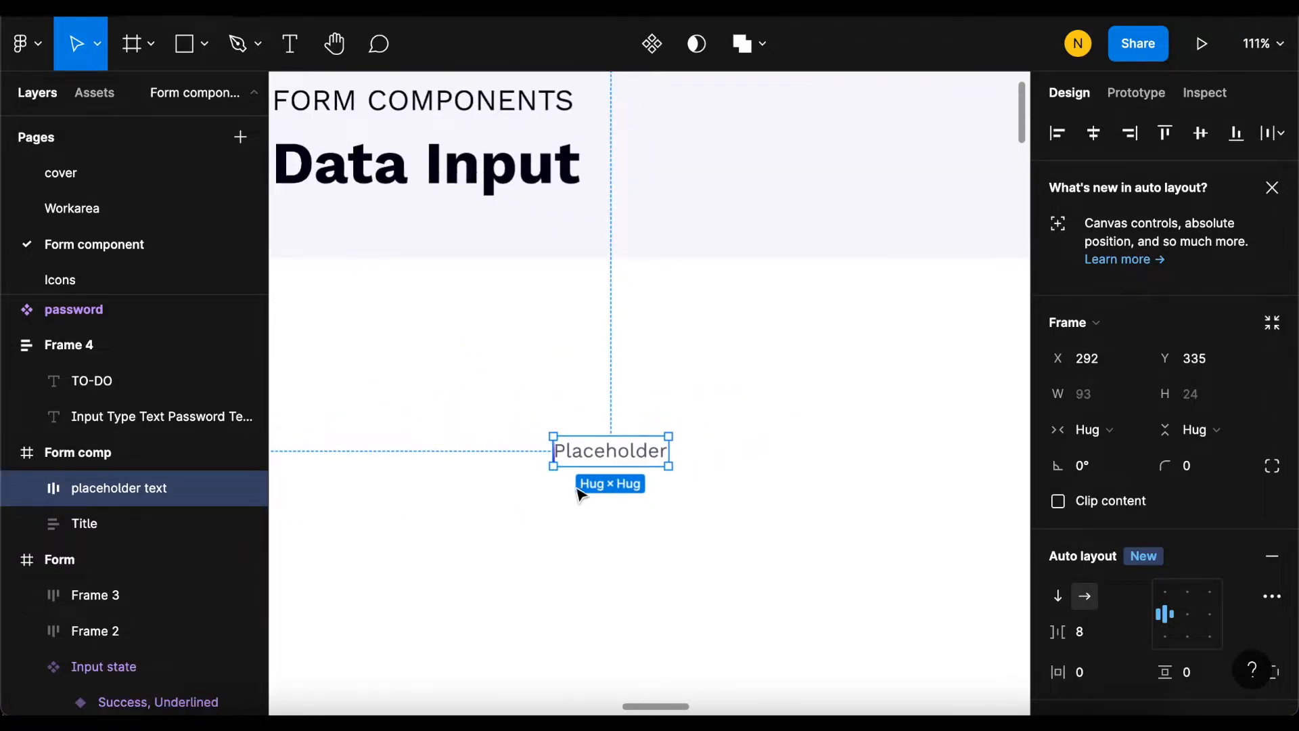
{"action": "scroll", "coordinate": [560, 499], "scroll_direction": "up", "scroll_amount": 5}
{"action": "scroll", "coordinate": [651, 410], "scroll_direction": "up", "scroll_amount": 5}
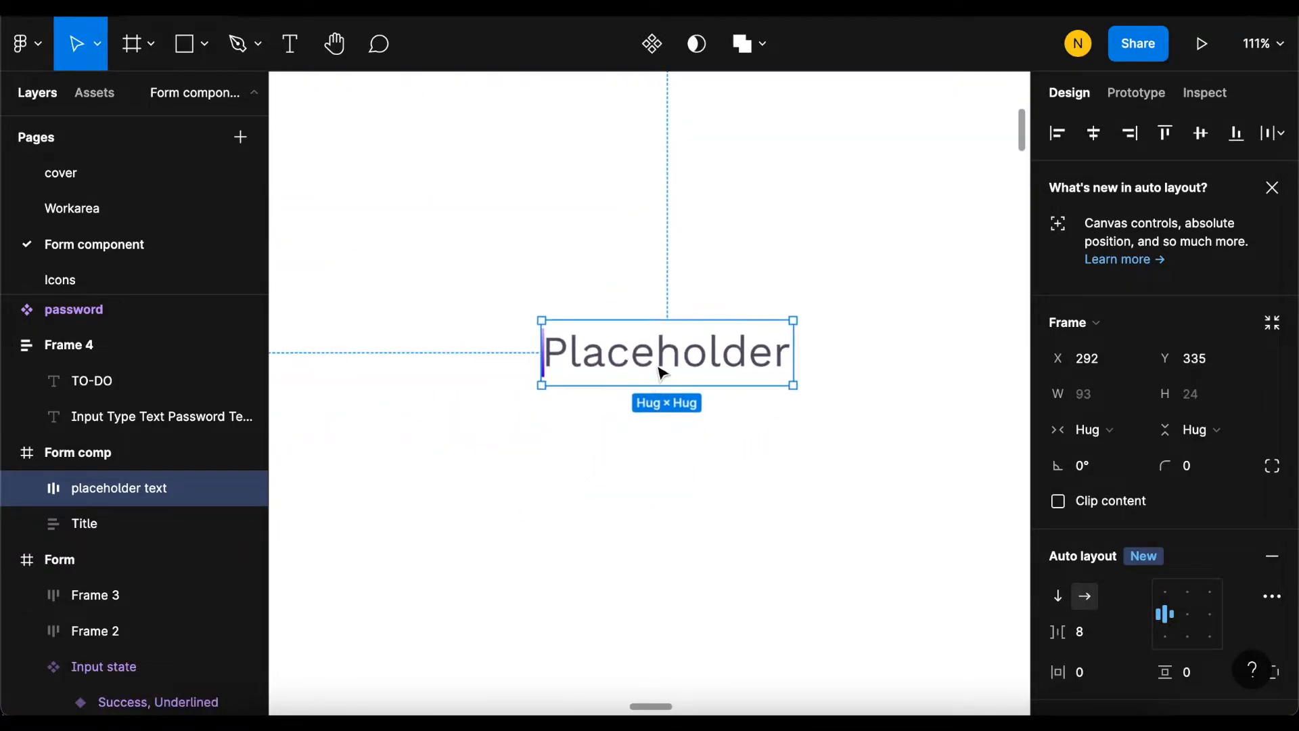
{"action": "scroll", "coordinate": [485, 547], "scroll_direction": "down", "scroll_amount": 3}
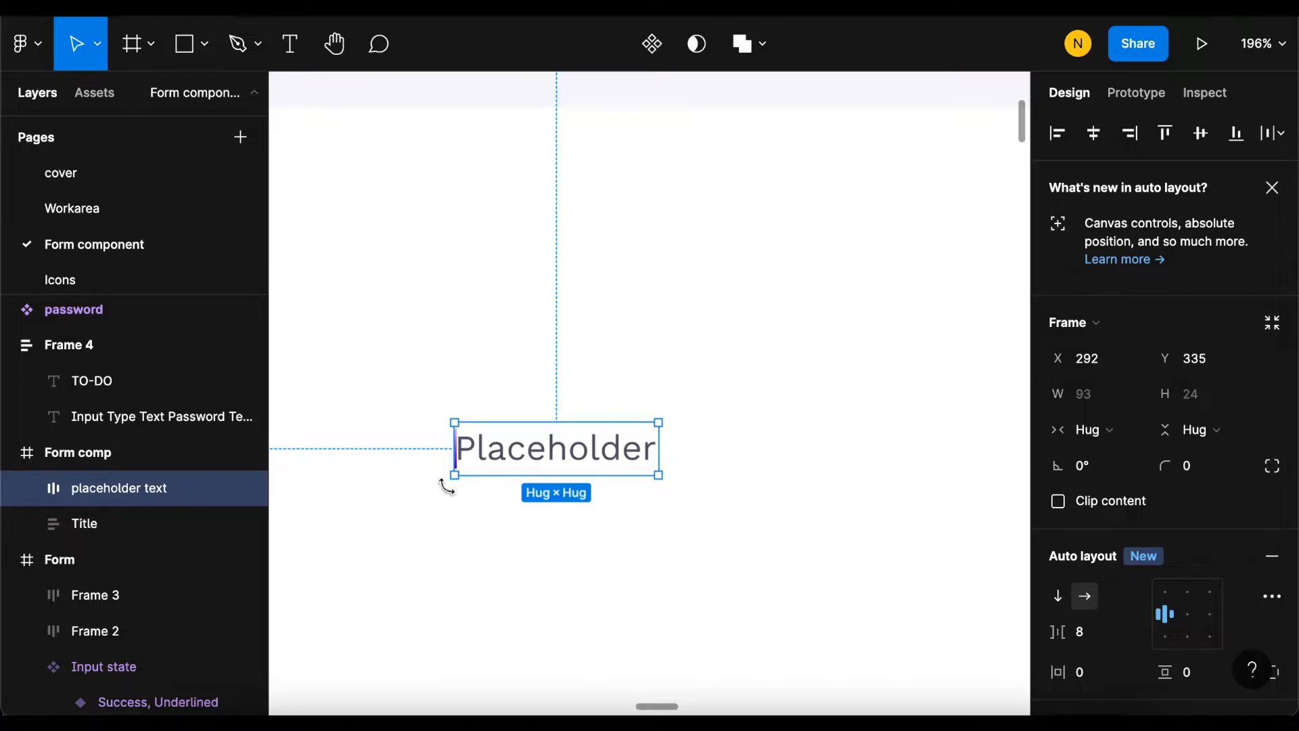
{"action": "key", "text": "shift+a"}
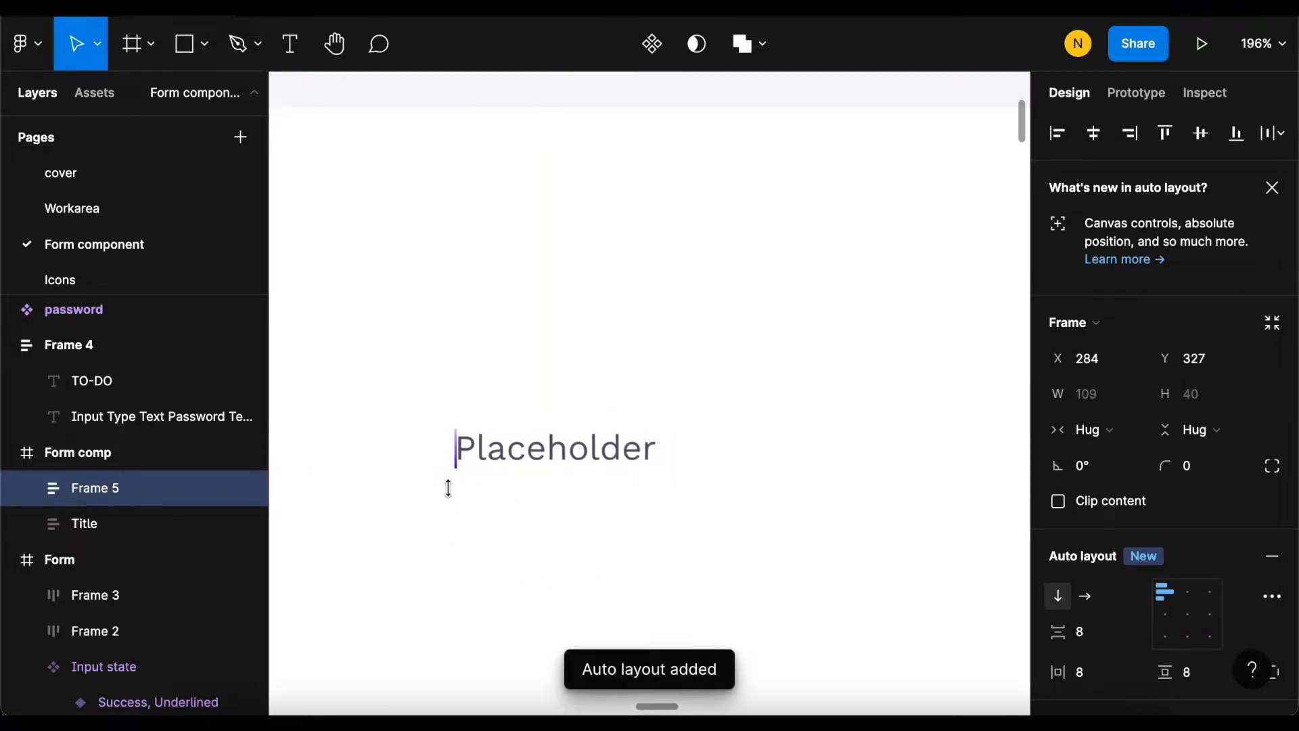
Step: Rename the outer auto layout frame as "Input field"
{"action": "double_click", "coordinate": [102, 499]}
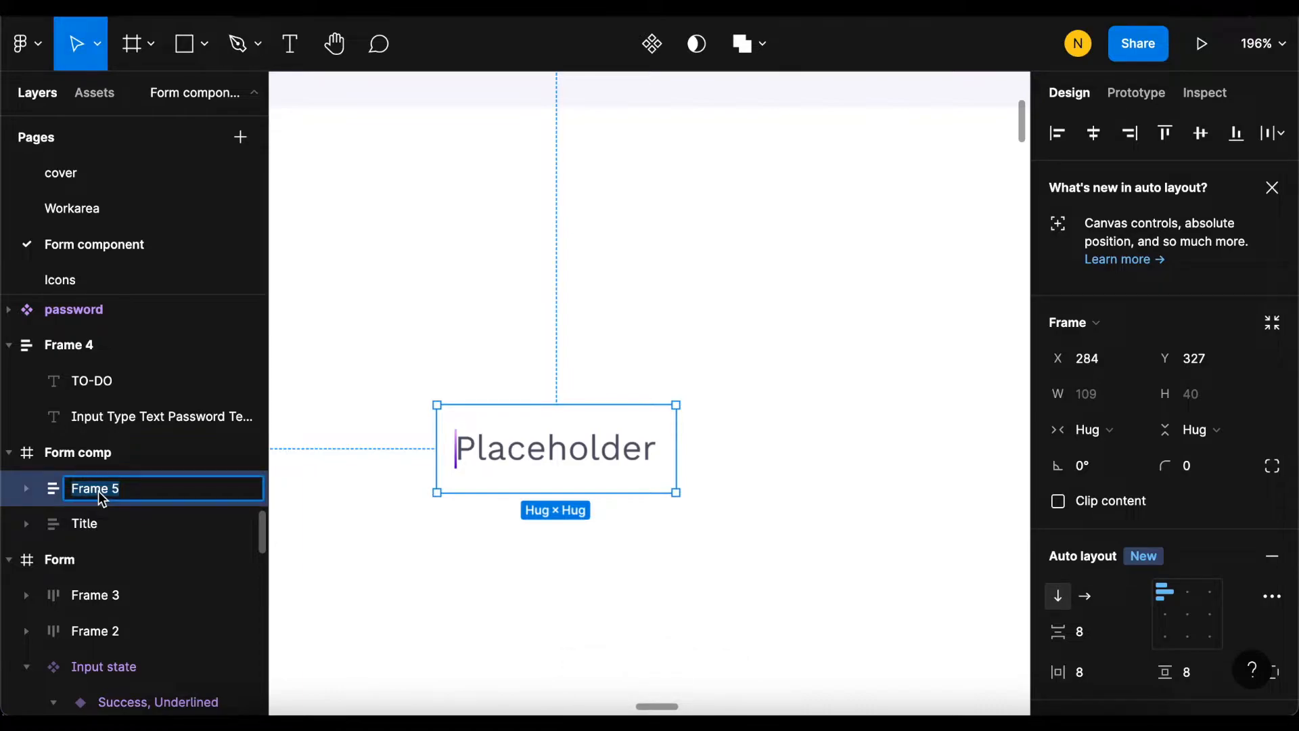
{"action": "type", "text": "Input field"}
{"action": "key", "text": "Return"}
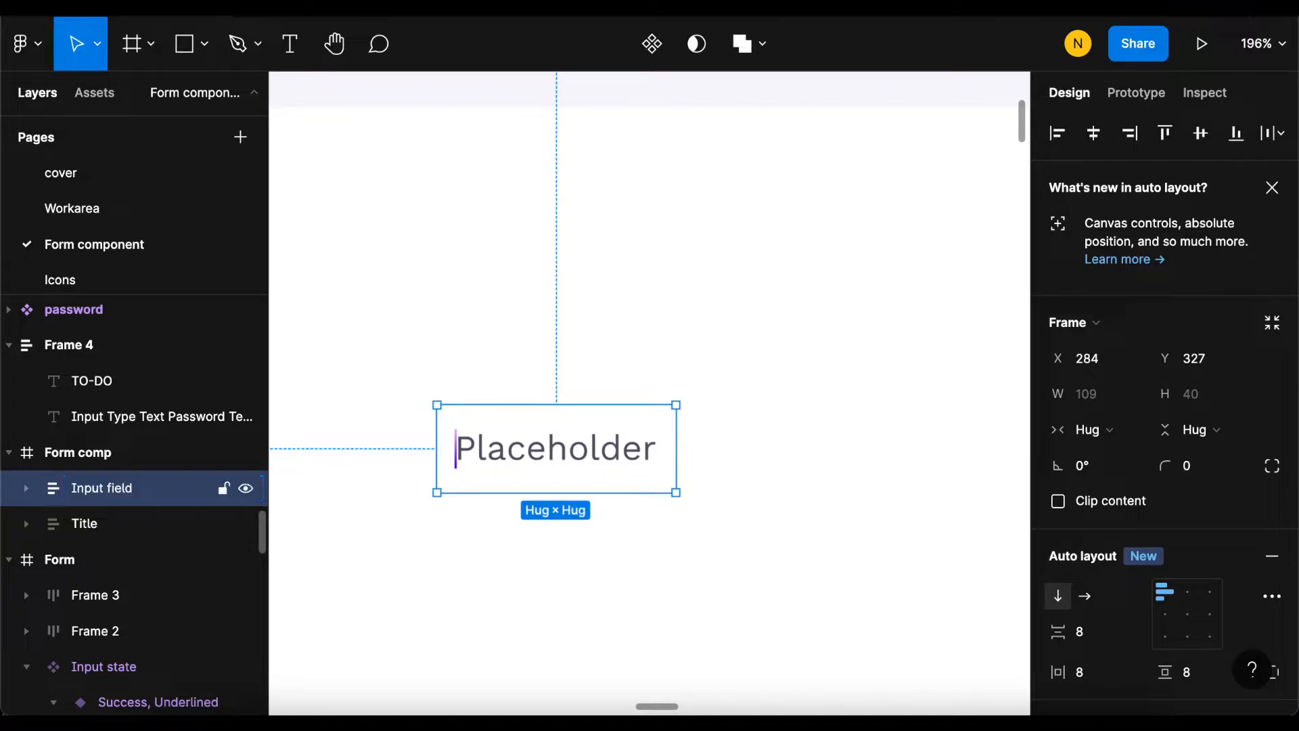
Step: Add a black (000000) inside stroke of 1 to the Input field frame
{"action": "scroll", "coordinate": [1152, 538], "scroll_direction": "down", "scroll_amount": 3}
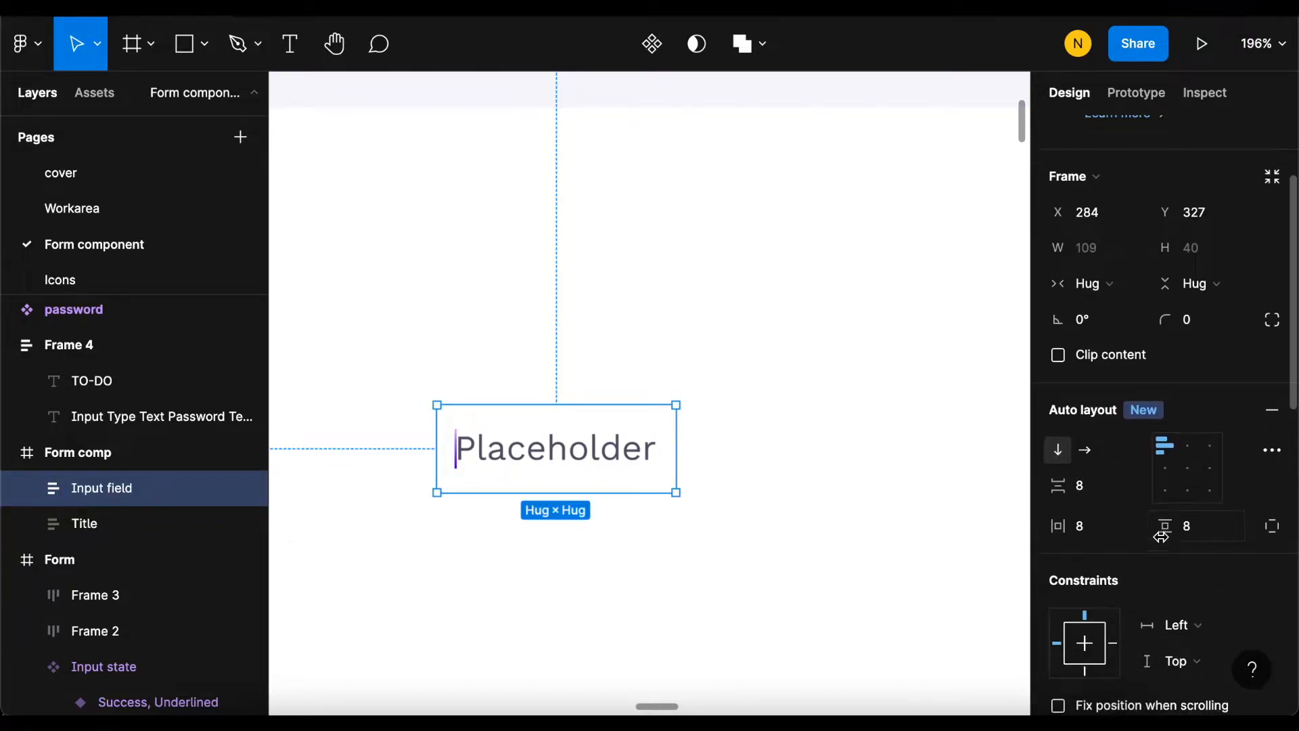
{"action": "scroll", "coordinate": [1161, 535], "scroll_direction": "down", "scroll_amount": 3}
{"action": "scroll", "coordinate": [1099, 534], "scroll_direction": "down", "scroll_amount": 5}
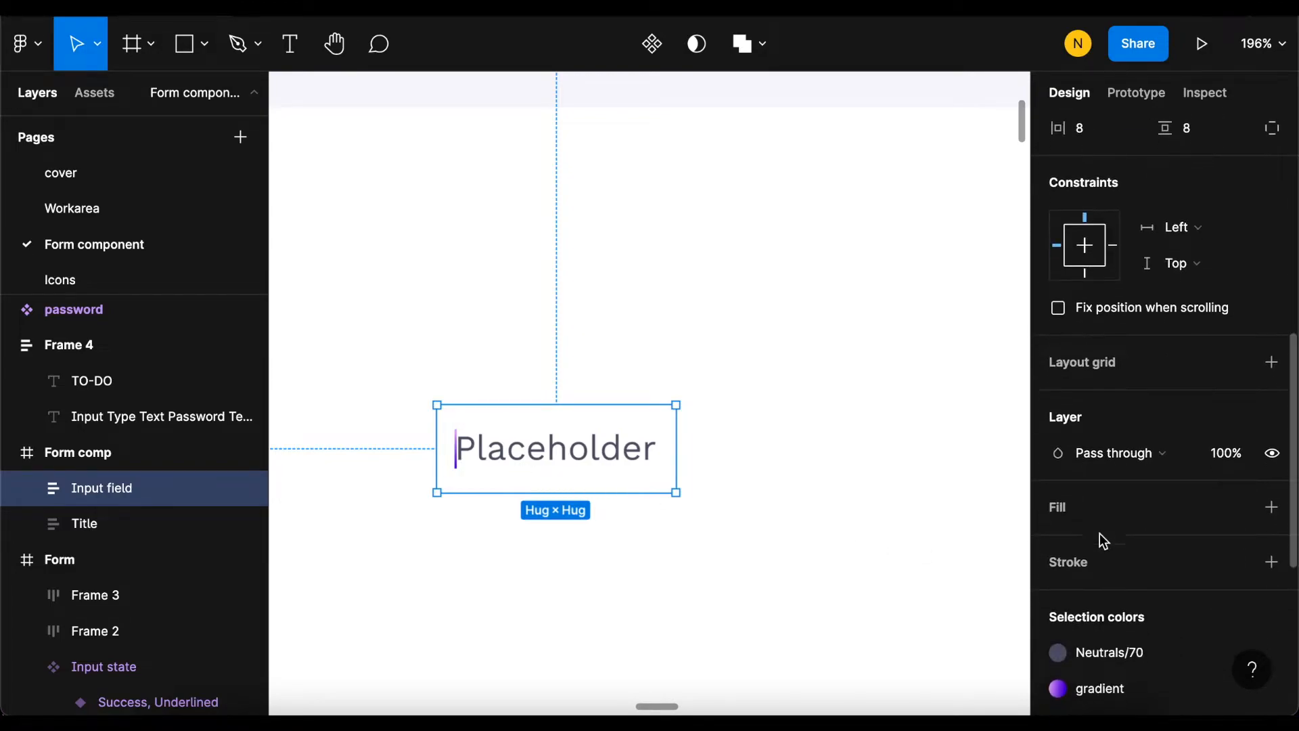
{"action": "scroll", "coordinate": [1106, 549], "scroll_direction": "down", "scroll_amount": 1}
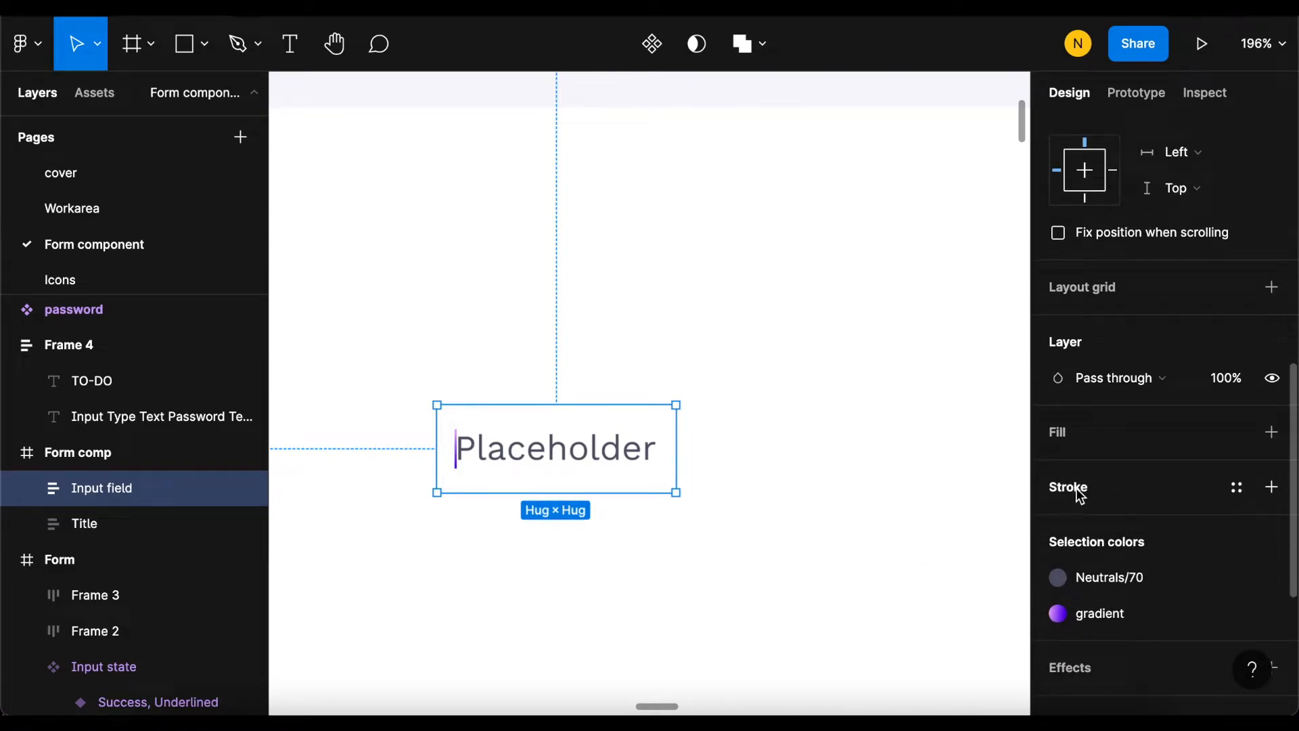
{"action": "left_click", "coordinate": [1076, 488]}
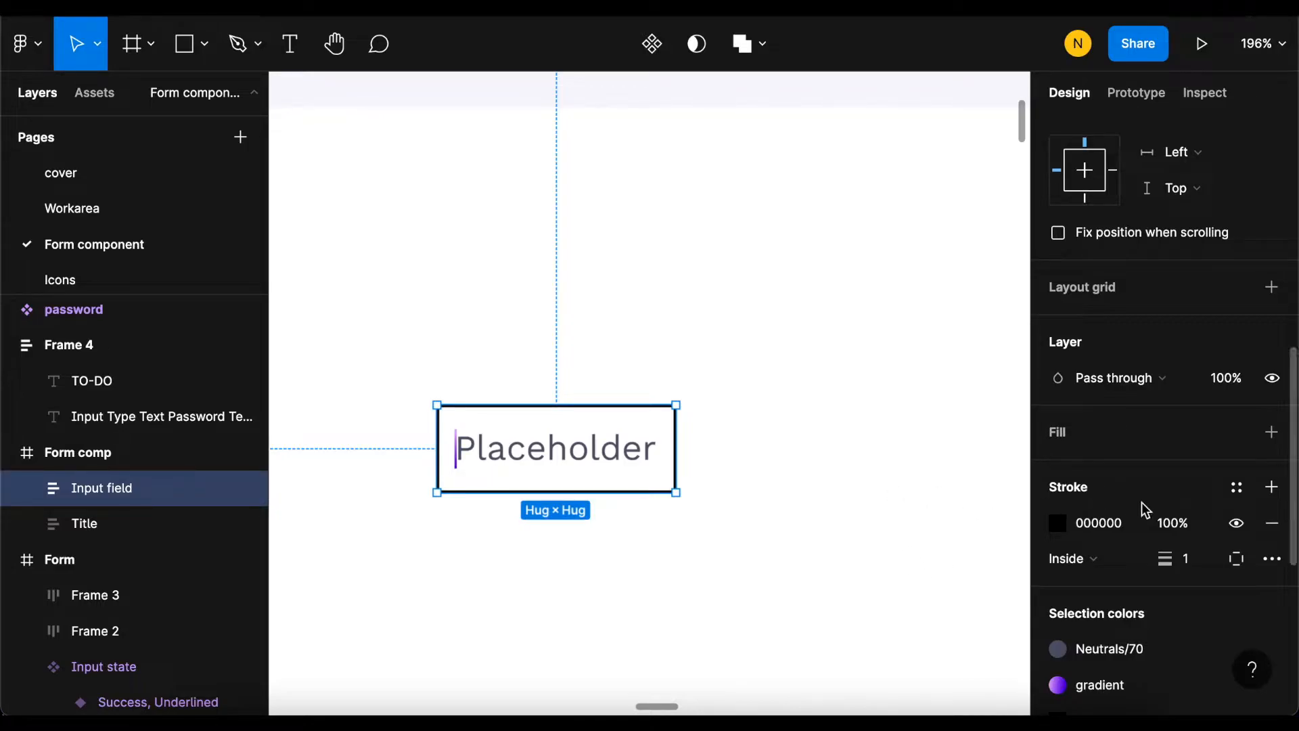
Step: Align the Input field frame's contents to the top left and set its vertical resizing to fixed height
{"action": "scroll", "coordinate": [1142, 502], "scroll_direction": "down", "scroll_amount": 1}
{"action": "scroll", "coordinate": [1096, 497], "scroll_direction": "up", "scroll_amount": 2}
{"action": "scroll", "coordinate": [1150, 364], "scroll_direction": "up", "scroll_amount": 8}
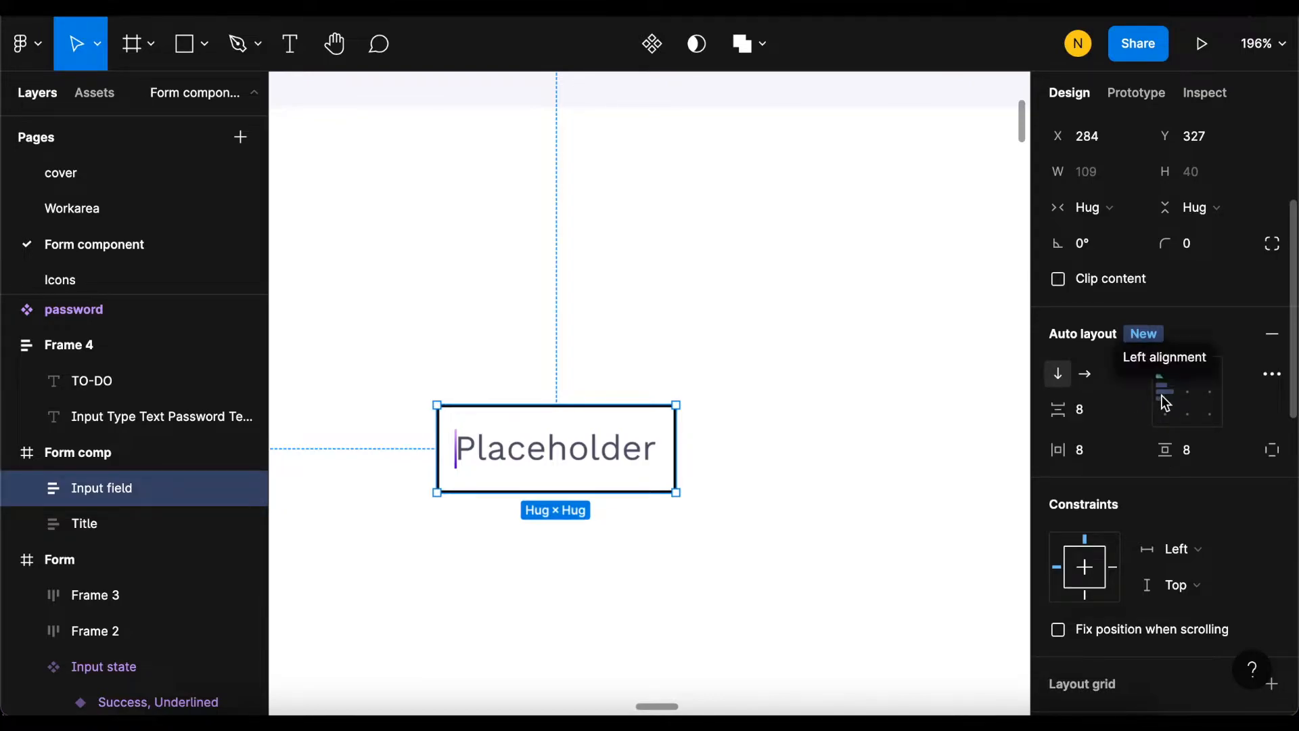
{"action": "left_click", "coordinate": [1165, 380]}
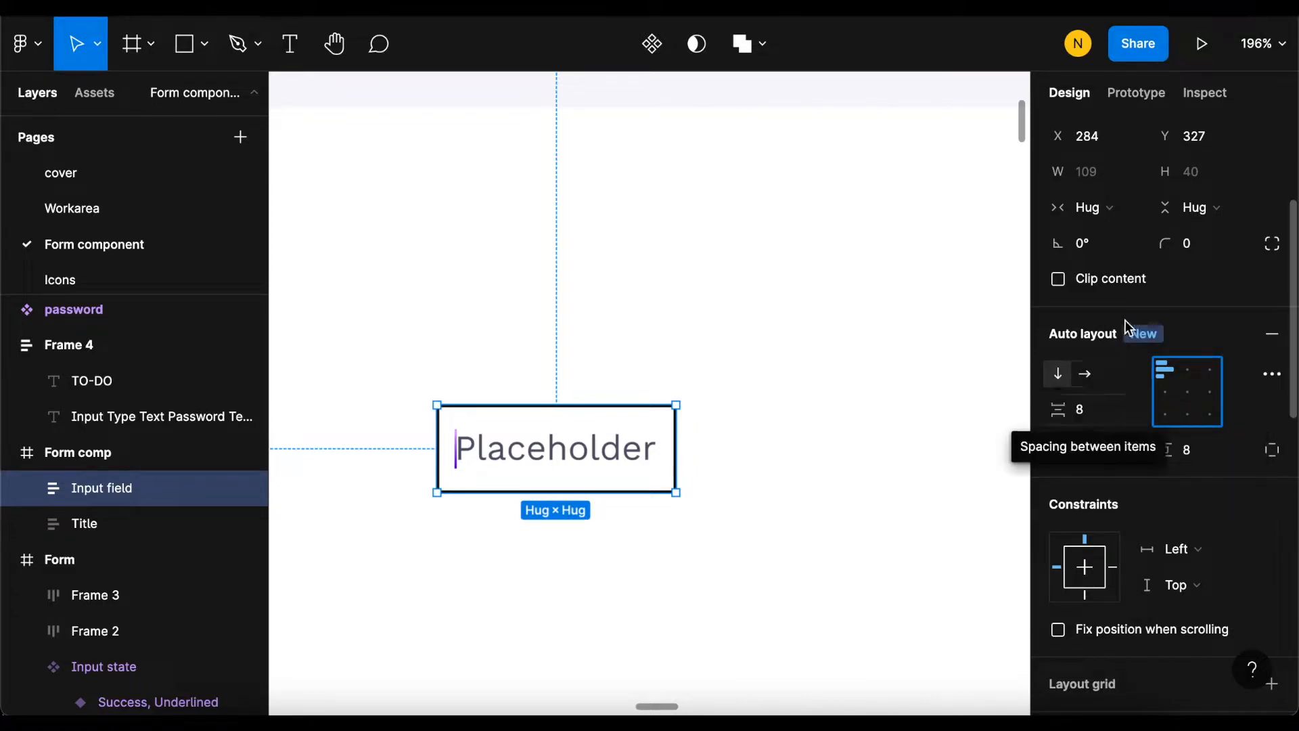
{"action": "scroll", "coordinate": [1076, 237], "scroll_direction": "up", "scroll_amount": 2}
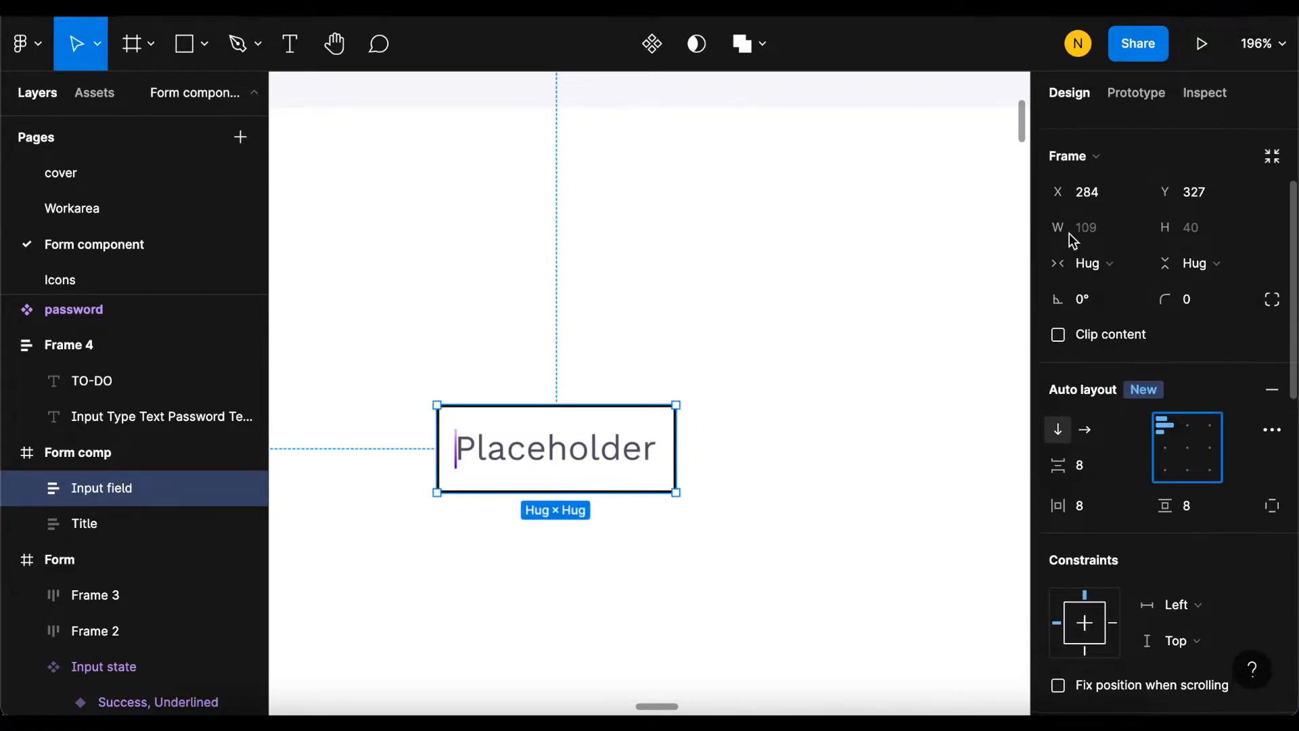
{"action": "left_click", "coordinate": [1207, 280]}
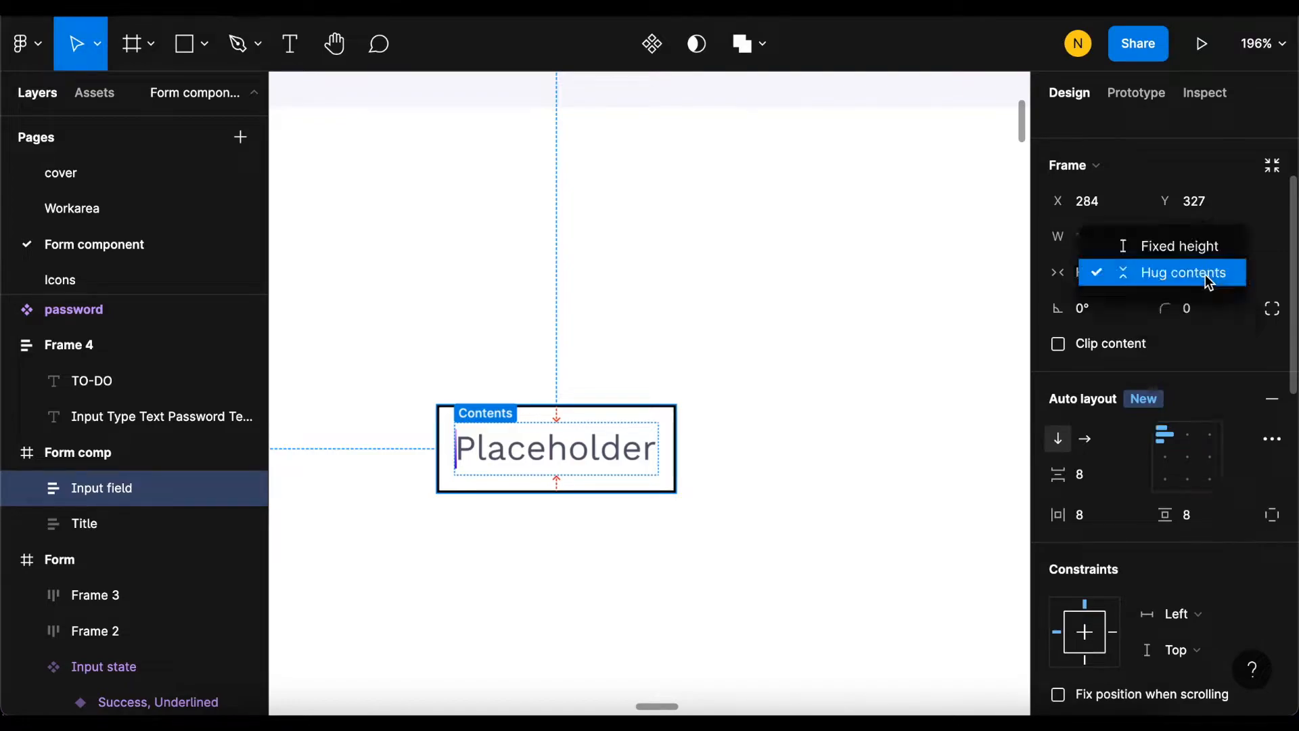
{"action": "left_click", "coordinate": [1183, 246]}
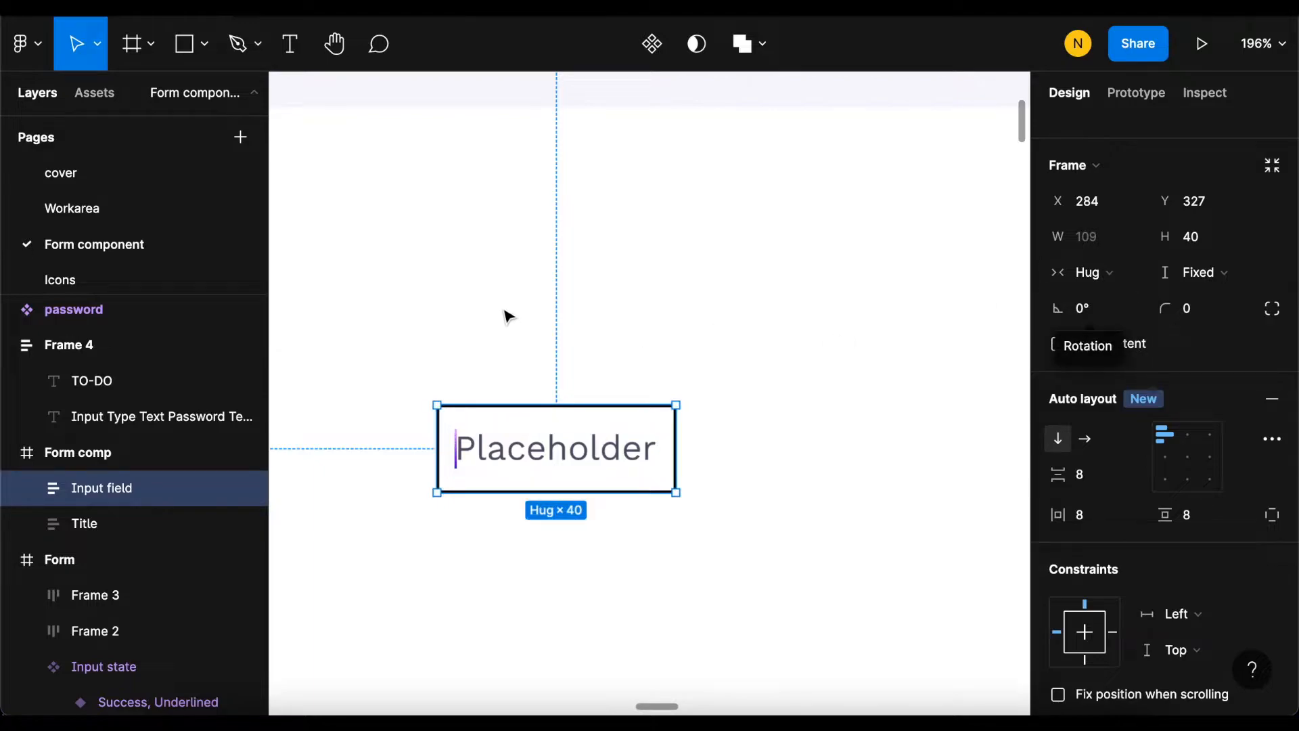
{"action": "scroll", "coordinate": [508, 316], "scroll_direction": "down", "scroll_amount": 5}
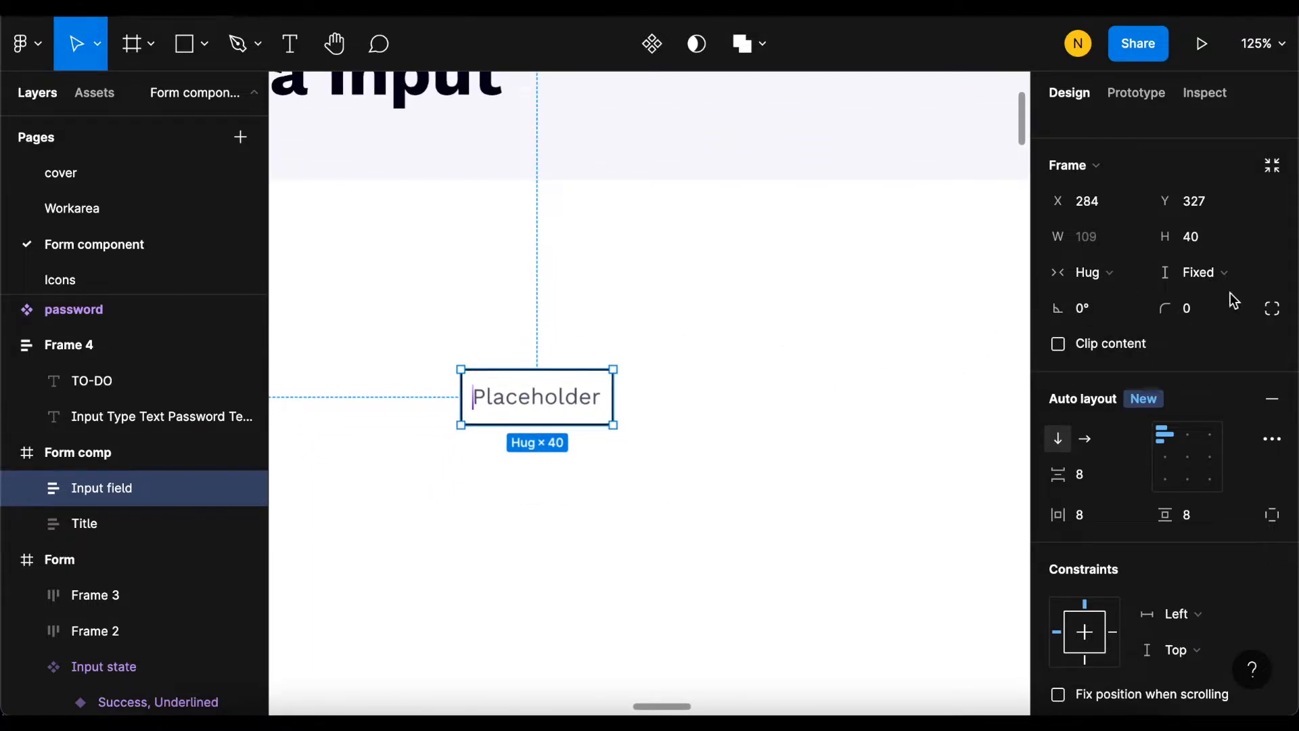
{"action": "left_click", "coordinate": [1208, 274]}
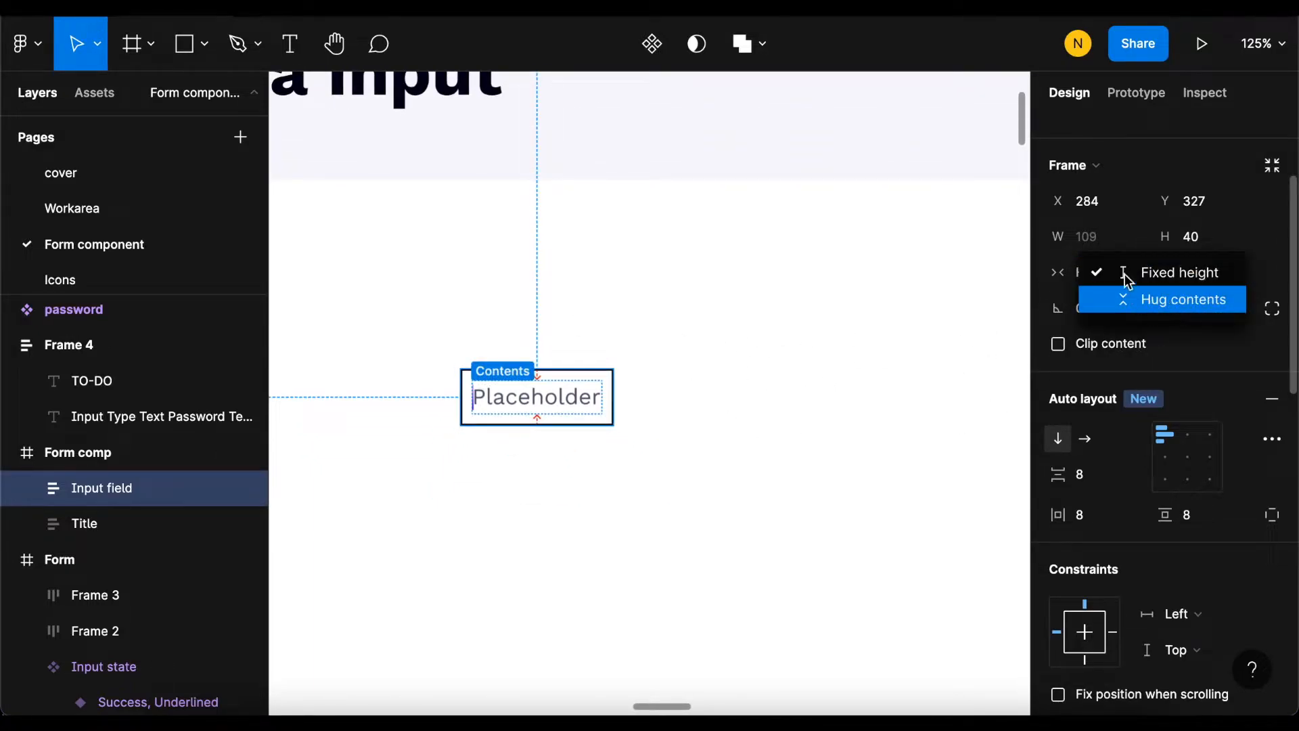
{"action": "left_click", "coordinate": [1101, 273]}
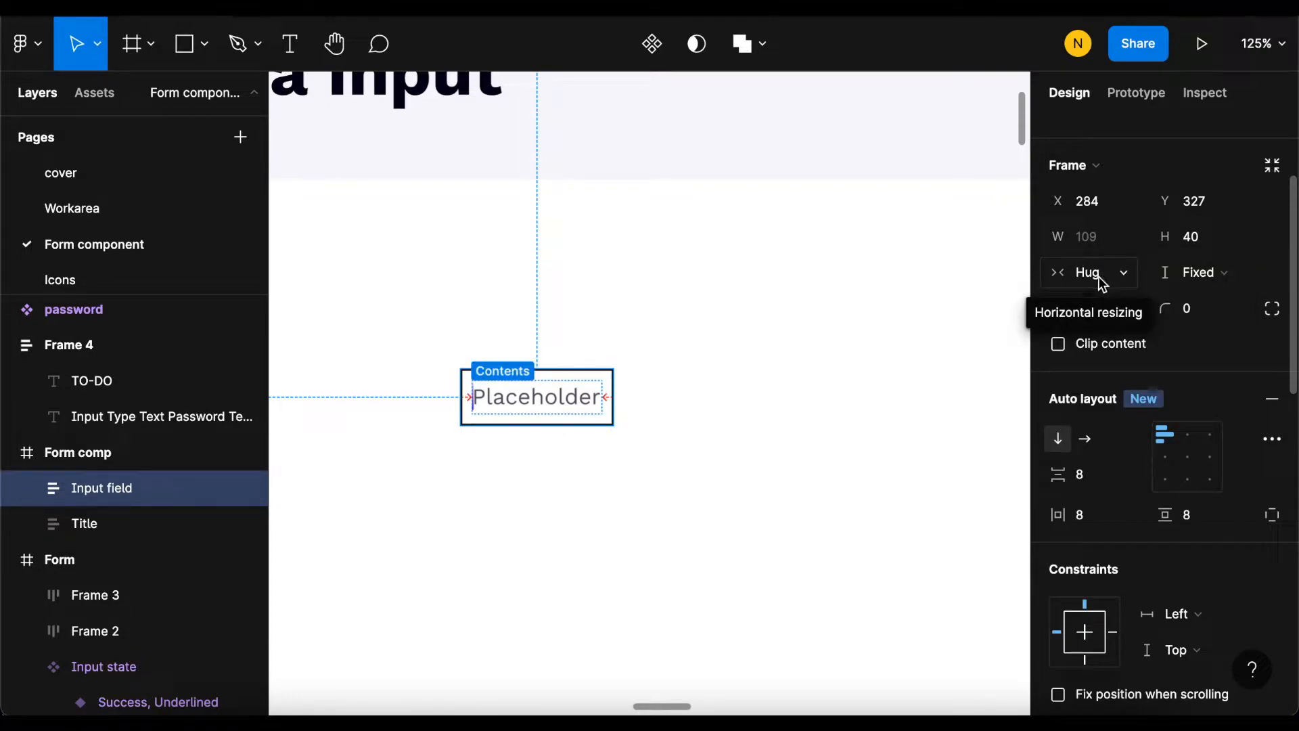
Step: Set the Input field frame's corner radius to 8
{"action": "scroll", "coordinate": [716, 322], "scroll_direction": "down", "scroll_amount": 3}
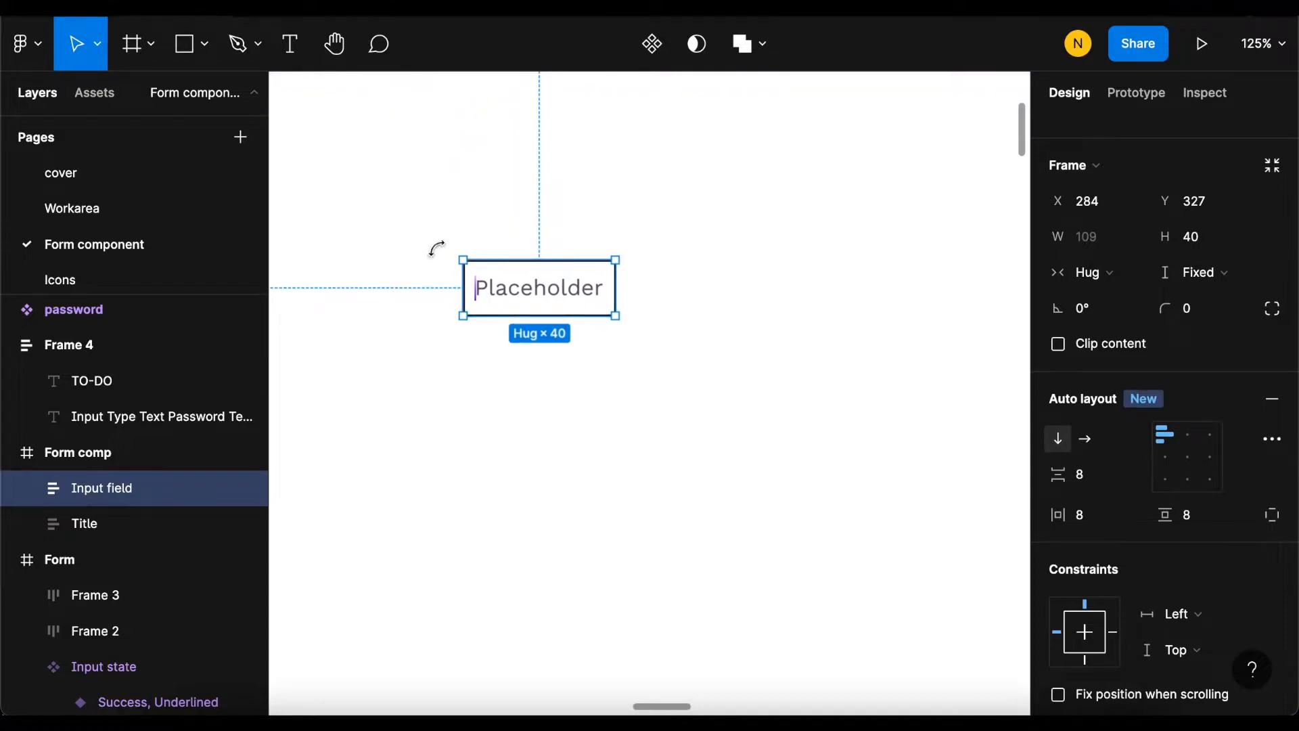
{"action": "scroll", "coordinate": [435, 246], "scroll_direction": "up", "scroll_amount": 3}
{"action": "scroll", "coordinate": [447, 256], "scroll_direction": "up", "scroll_amount": 3}
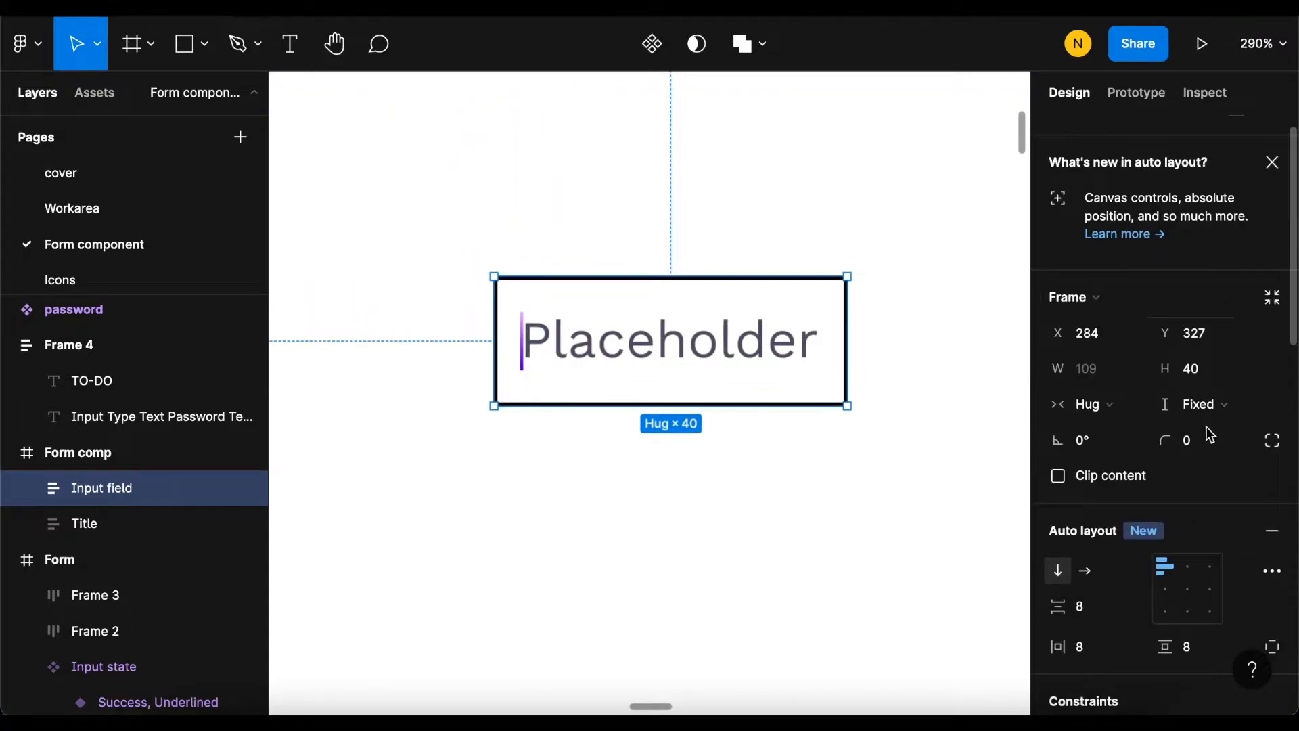
{"action": "left_click", "coordinate": [1202, 441]}
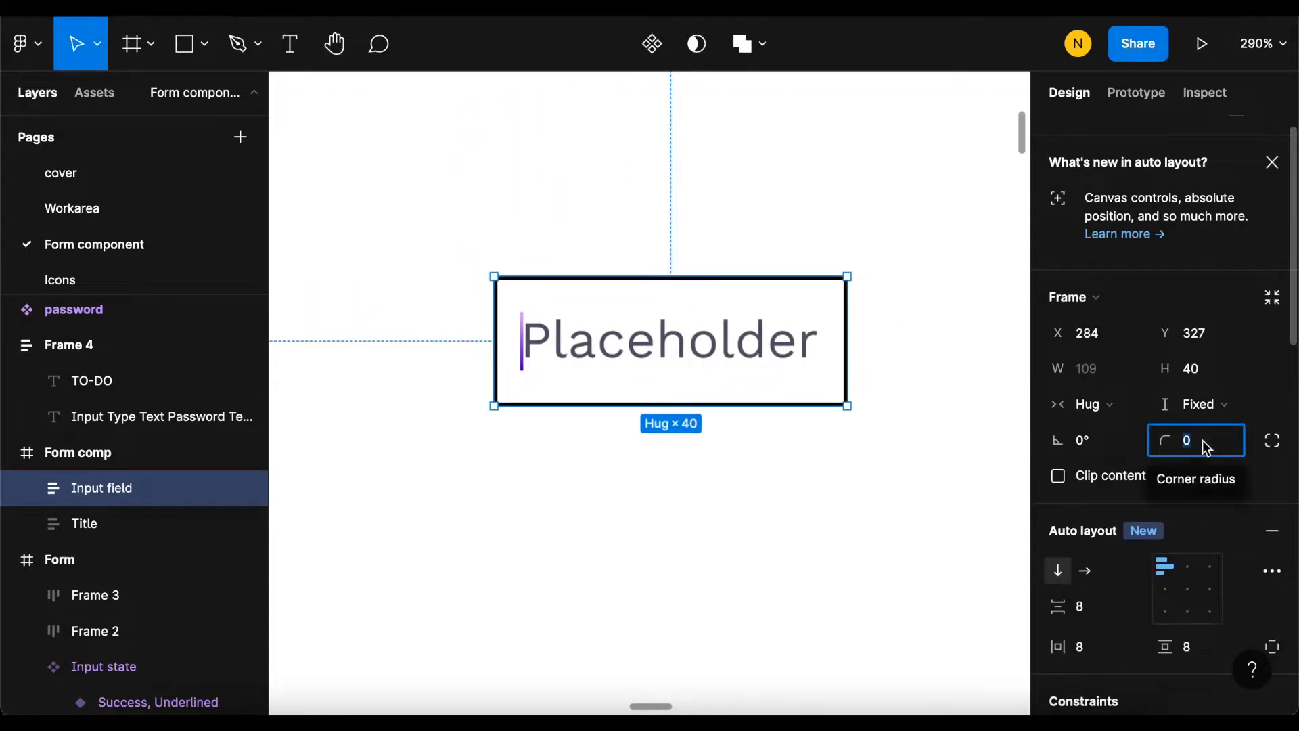
{"action": "type", "text": "8"}
{"action": "key", "text": "Return"}
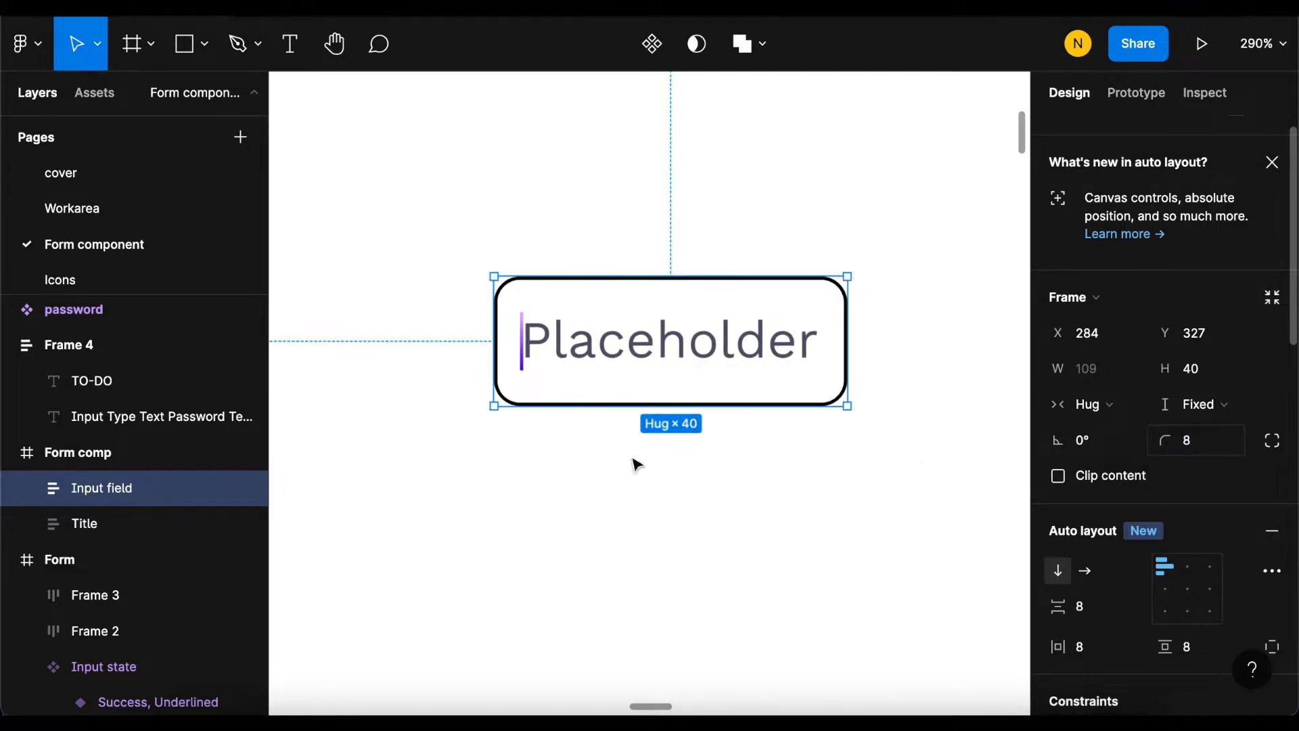
Step: Switch the Input field's auto layout to horizontal direction
{"action": "scroll", "coordinate": [487, 263], "scroll_direction": "down", "scroll_amount": 3}
{"action": "scroll", "coordinate": [485, 264], "scroll_direction": "down", "scroll_amount": 2}
{"action": "scroll", "coordinate": [519, 344], "scroll_direction": "up", "scroll_amount": 3}
{"action": "scroll", "coordinate": [832, 411], "scroll_direction": "up", "scroll_amount": 1}
{"action": "scroll", "coordinate": [808, 414], "scroll_direction": "up", "scroll_amount": 2}
{"action": "scroll", "coordinate": [1198, 540], "scroll_direction": "down", "scroll_amount": 5}
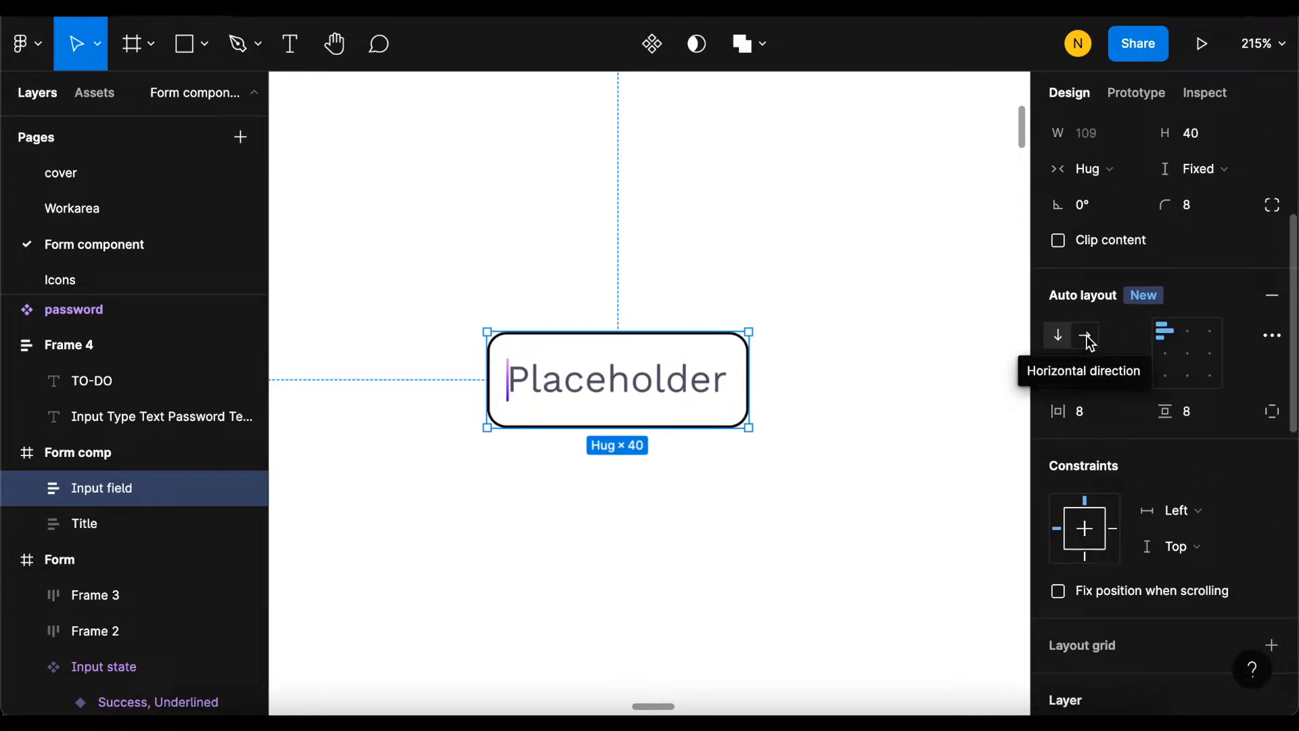
{"action": "left_click", "coordinate": [1085, 335]}
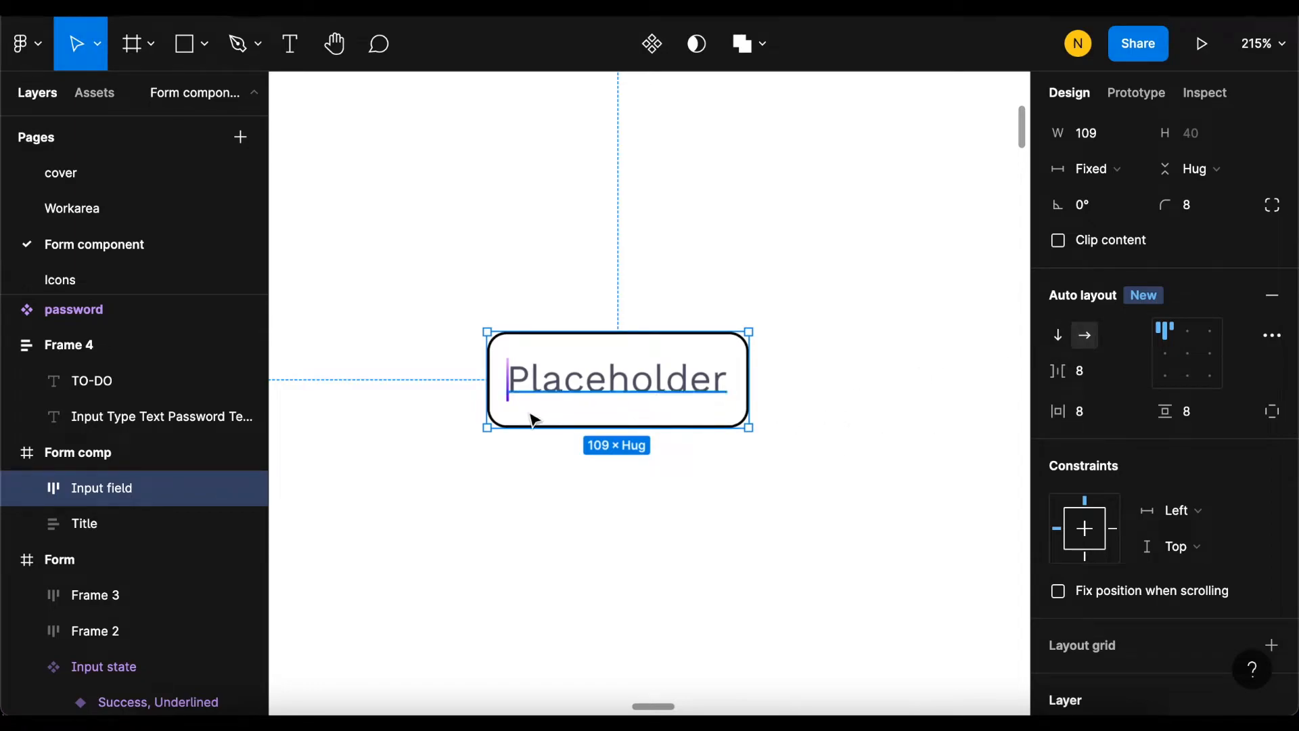
Step: Widen the Input field by extending its right edge to a width of about 269
{"action": "scroll", "coordinate": [534, 419], "scroll_direction": "up", "scroll_amount": 3}
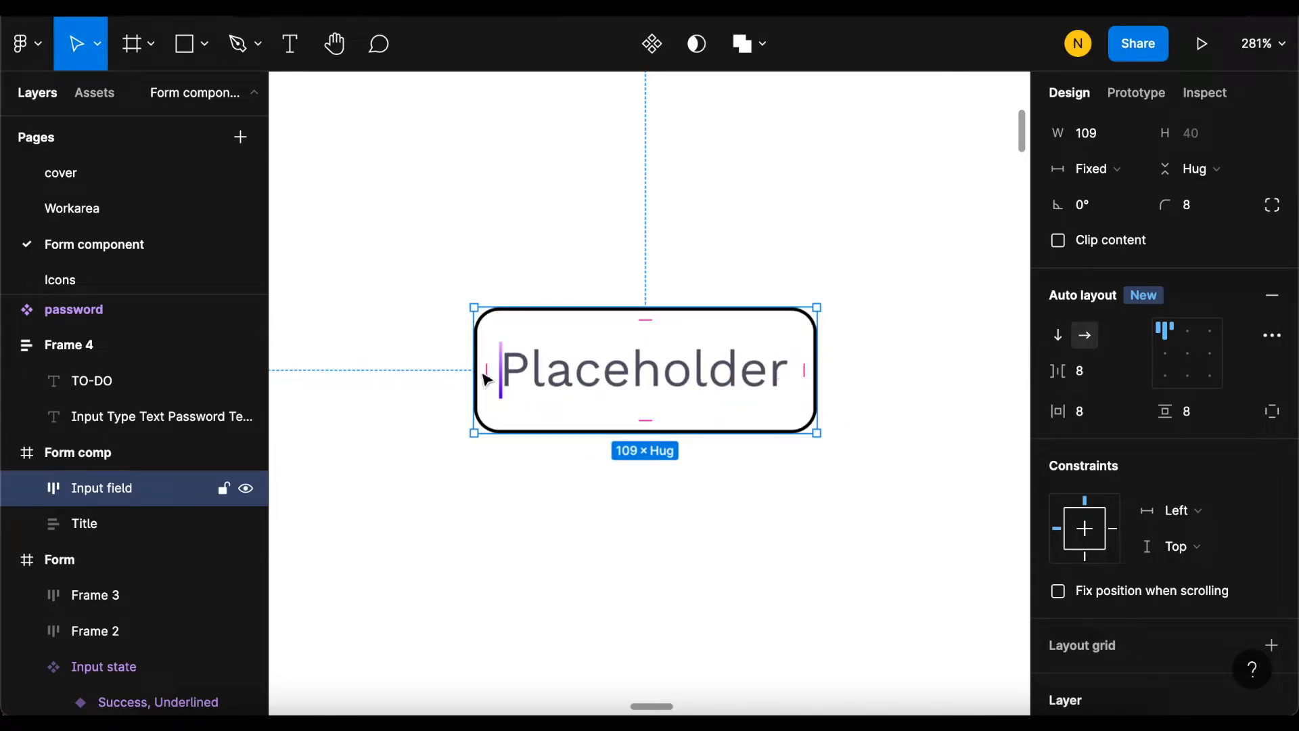
{"action": "scroll", "coordinate": [487, 376], "scroll_direction": "down", "scroll_amount": 3}
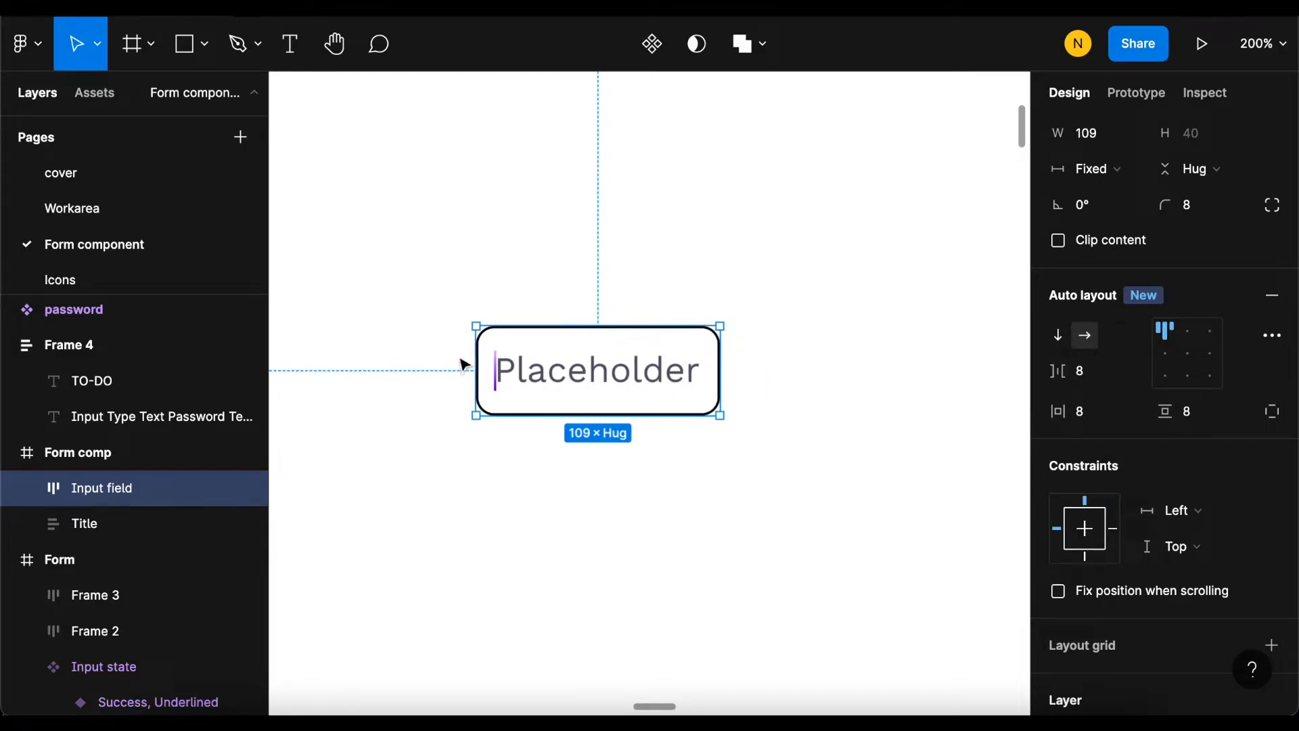
{"action": "scroll", "coordinate": [463, 372], "scroll_direction": "down", "scroll_amount": 3}
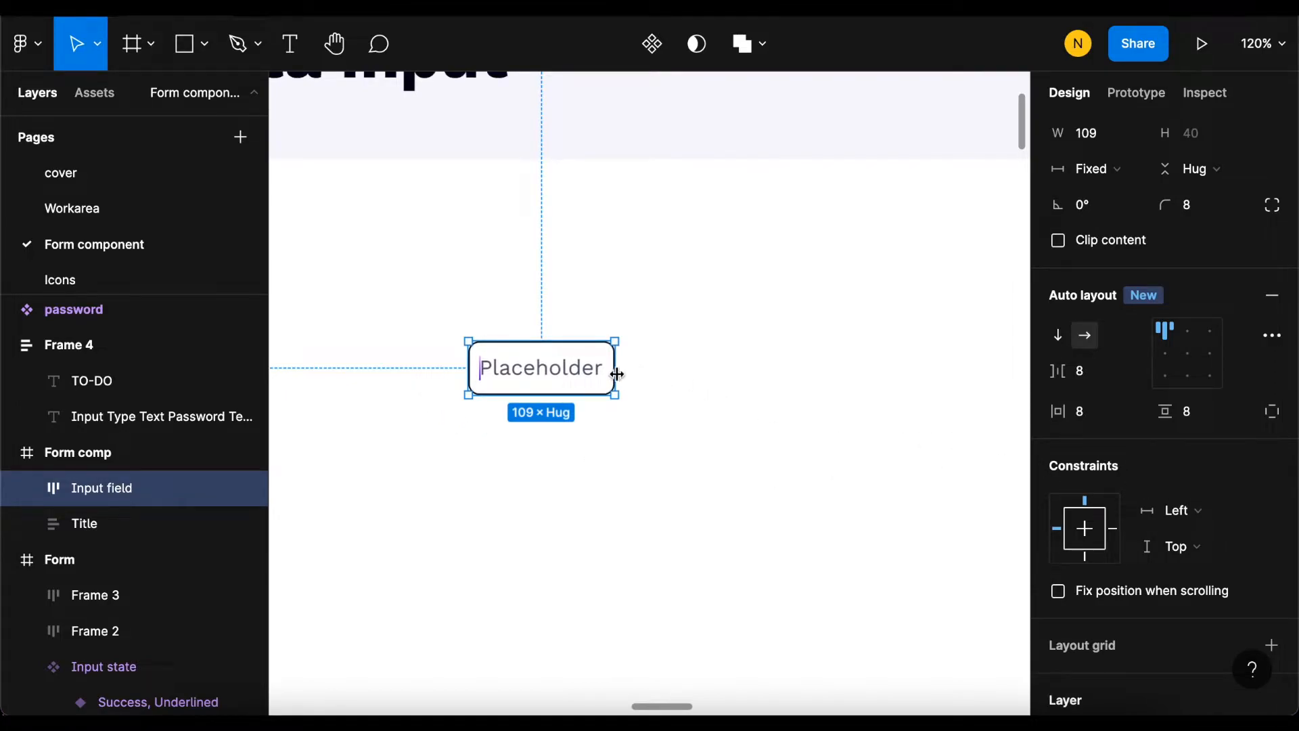
{"action": "left_click_drag", "start_coordinate": [617, 380], "coordinate": [829, 395]}
{"action": "scroll", "coordinate": [801, 404], "scroll_direction": "down", "scroll_amount": 3}
{"action": "scroll", "coordinate": [738, 416], "scroll_direction": "up", "scroll_amount": 5}
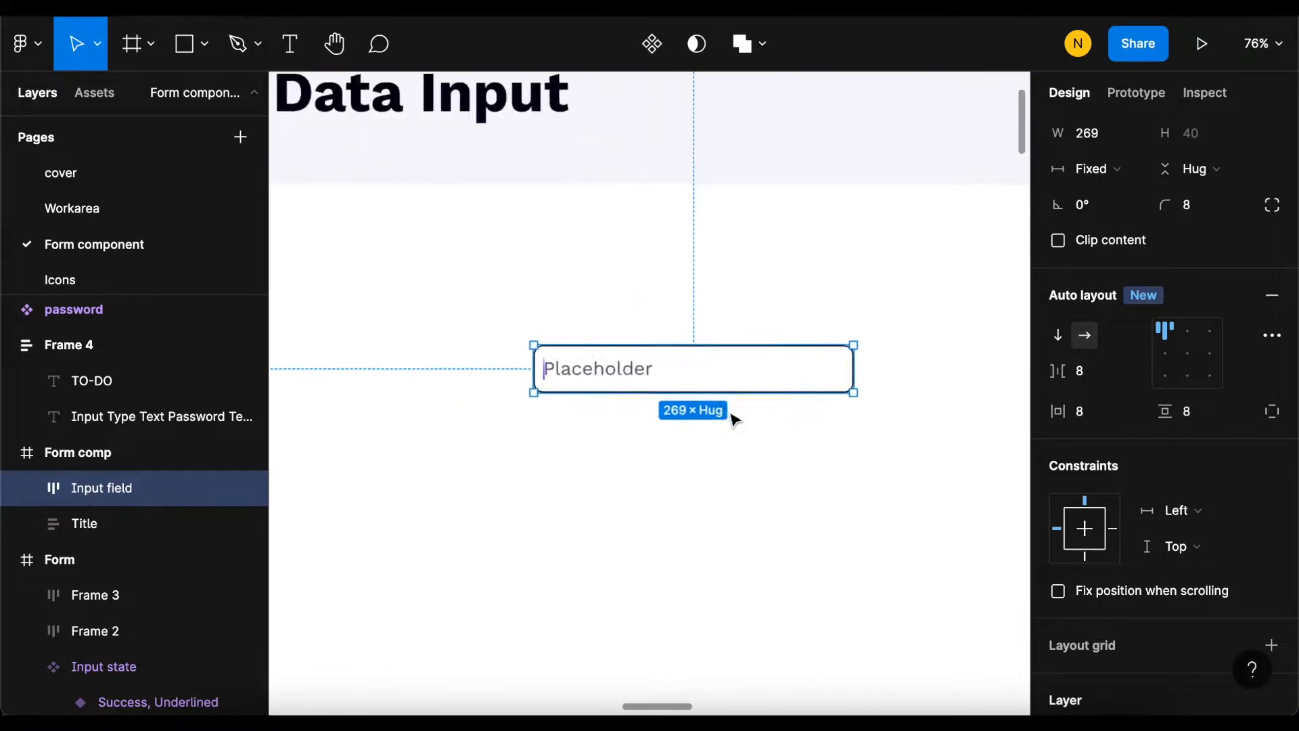
Step: Set the Input field's horizontal padding to 16 and its vertical padding to 12
{"action": "left_click", "coordinate": [1094, 418]}
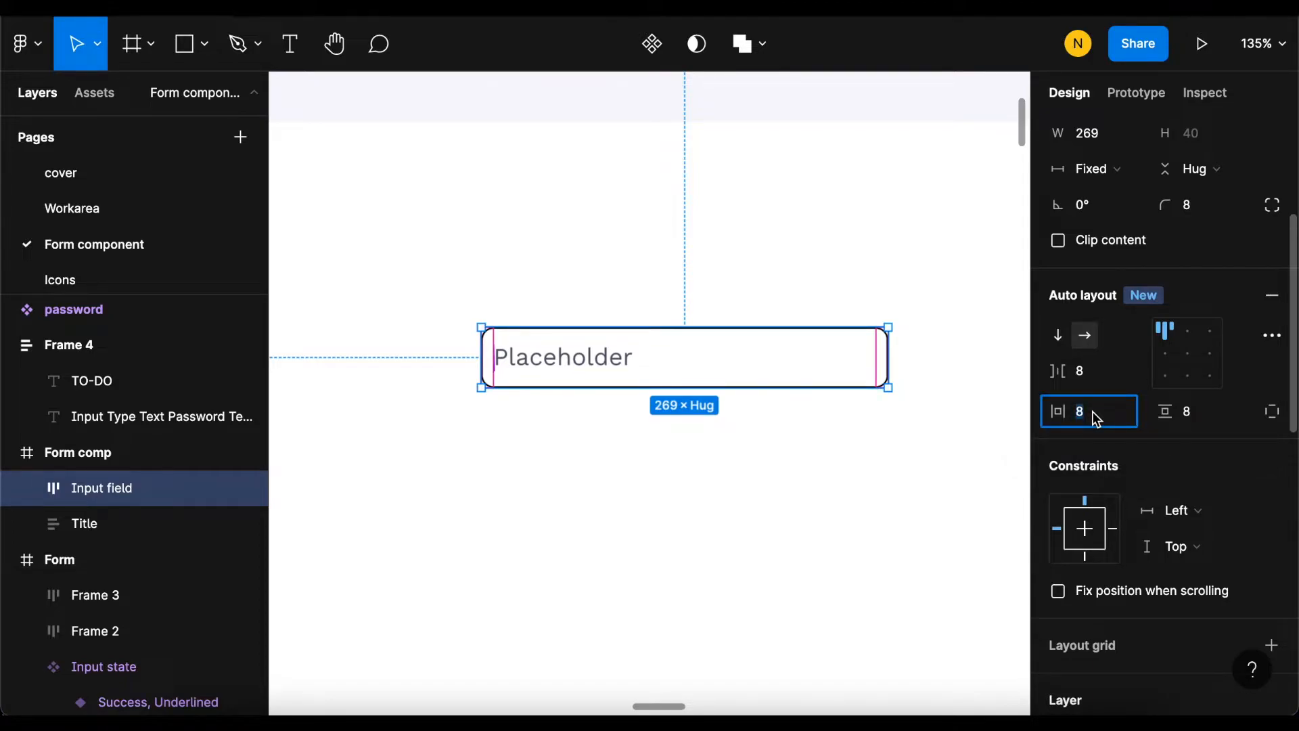
{"action": "type", "text": "16"}
{"action": "key", "text": "Return"}
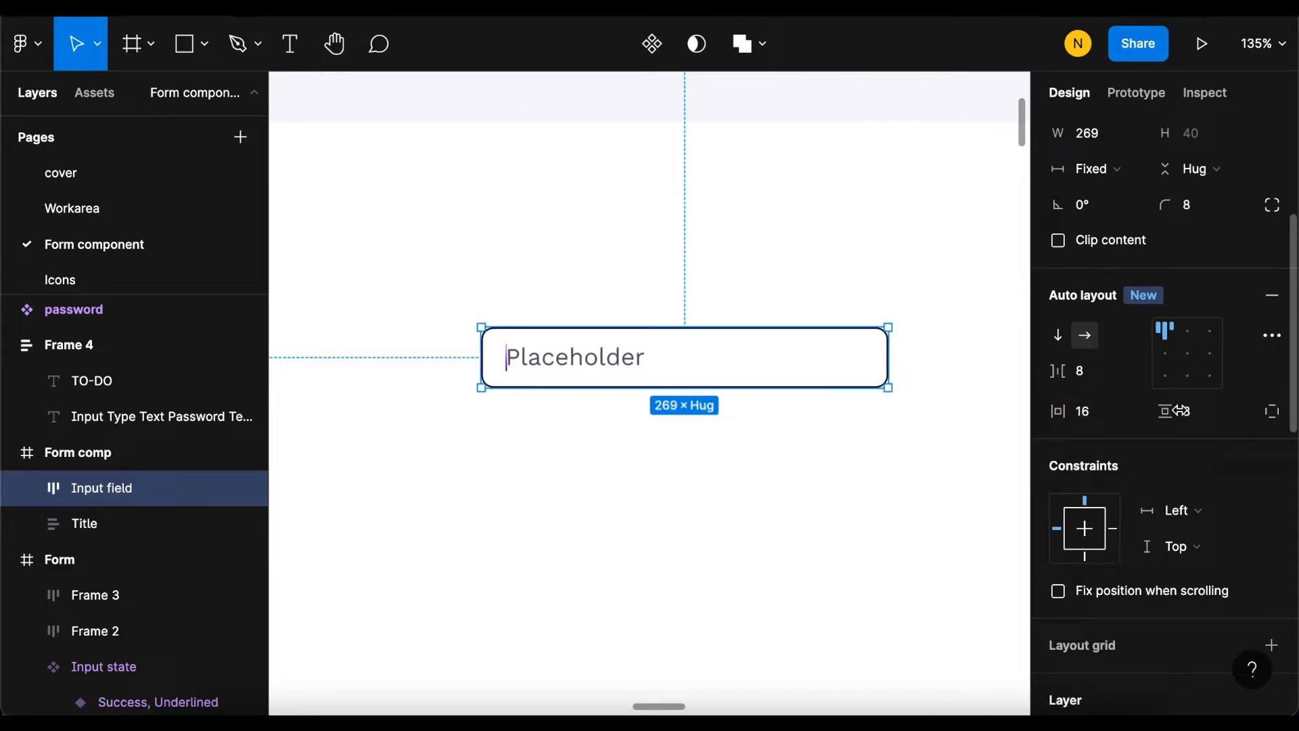
{"action": "left_click", "coordinate": [1202, 418]}
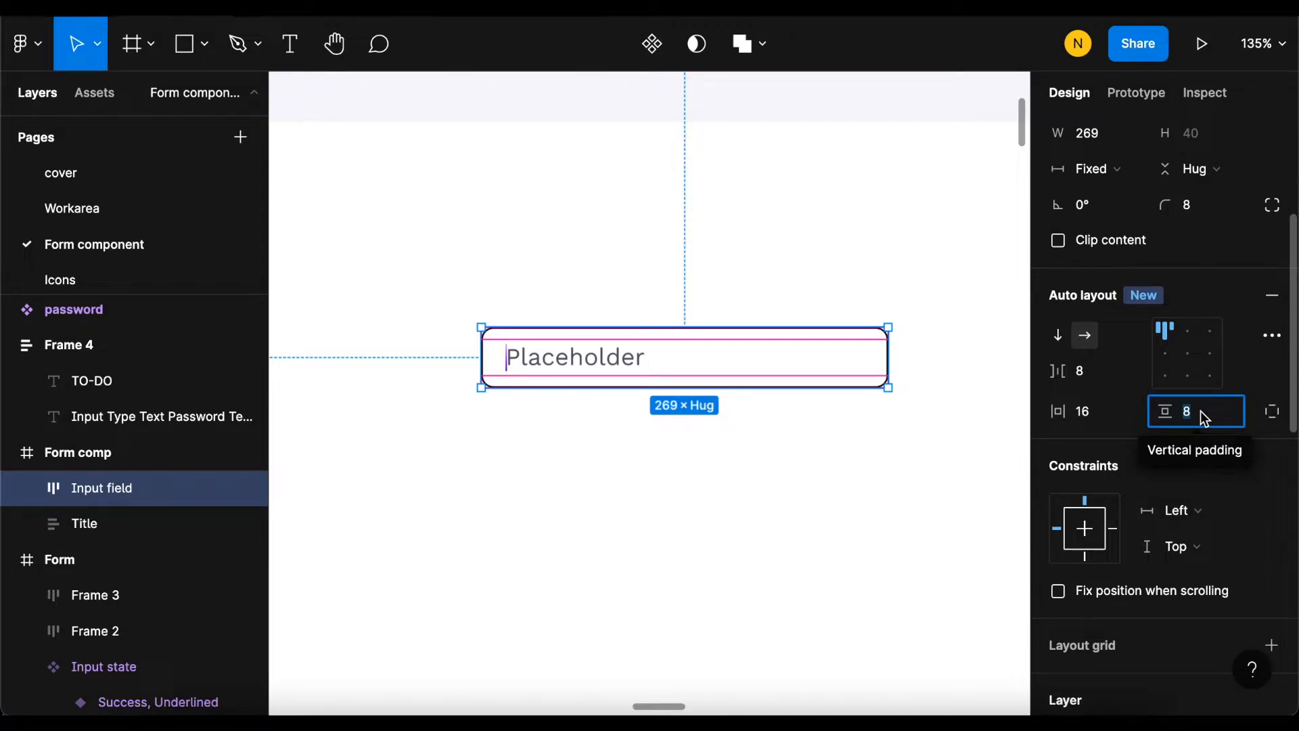
{"action": "type", "text": "12"}
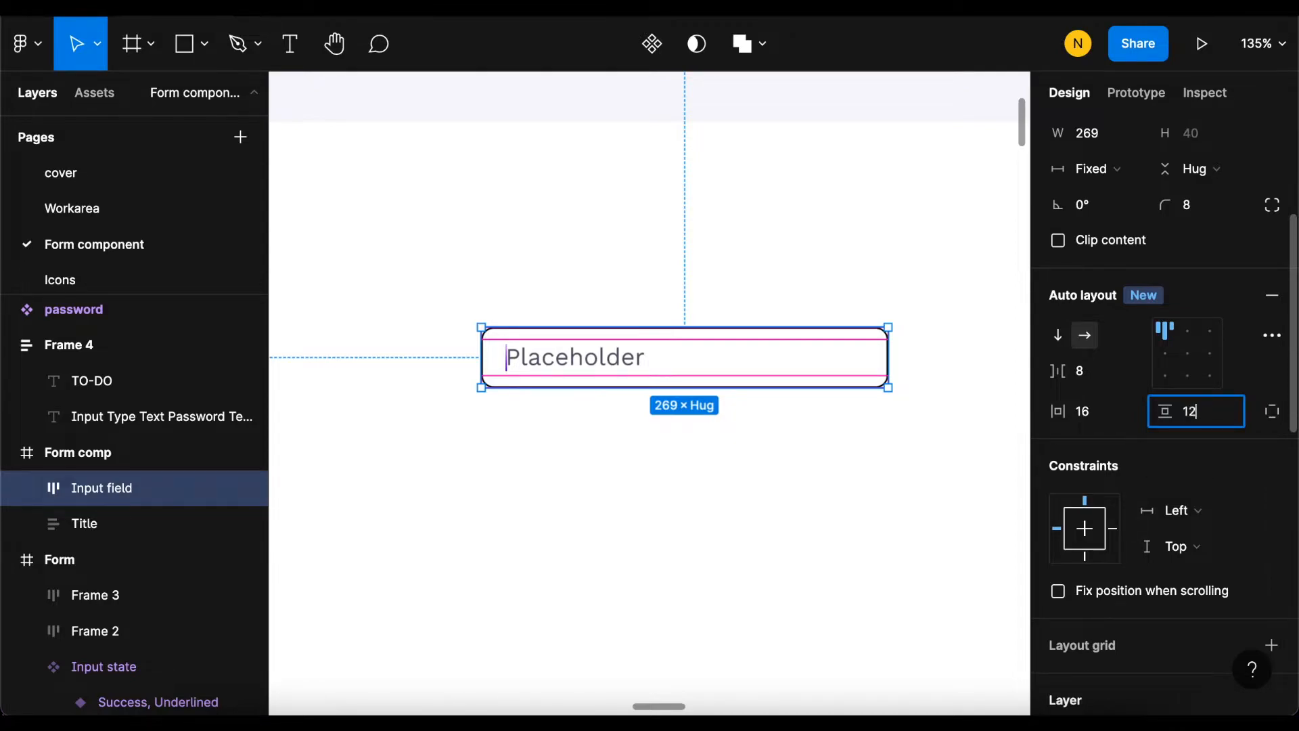
{"action": "key", "text": "Return"}
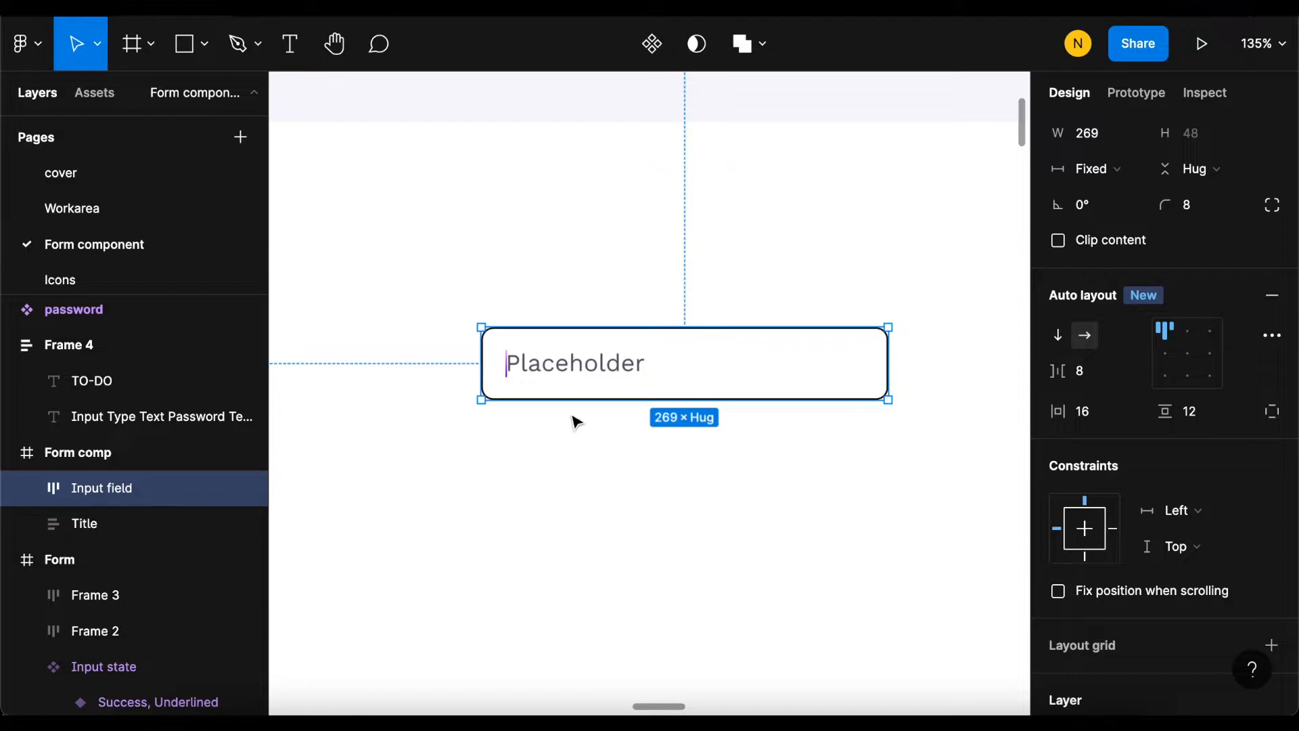
Step: Apply the Neutrals/60 color style to the Input field's stroke and deselect the frame
{"action": "scroll", "coordinate": [565, 399], "scroll_direction": "down", "scroll_amount": 3}
{"action": "scroll", "coordinate": [565, 419], "scroll_direction": "down", "scroll_amount": 2}
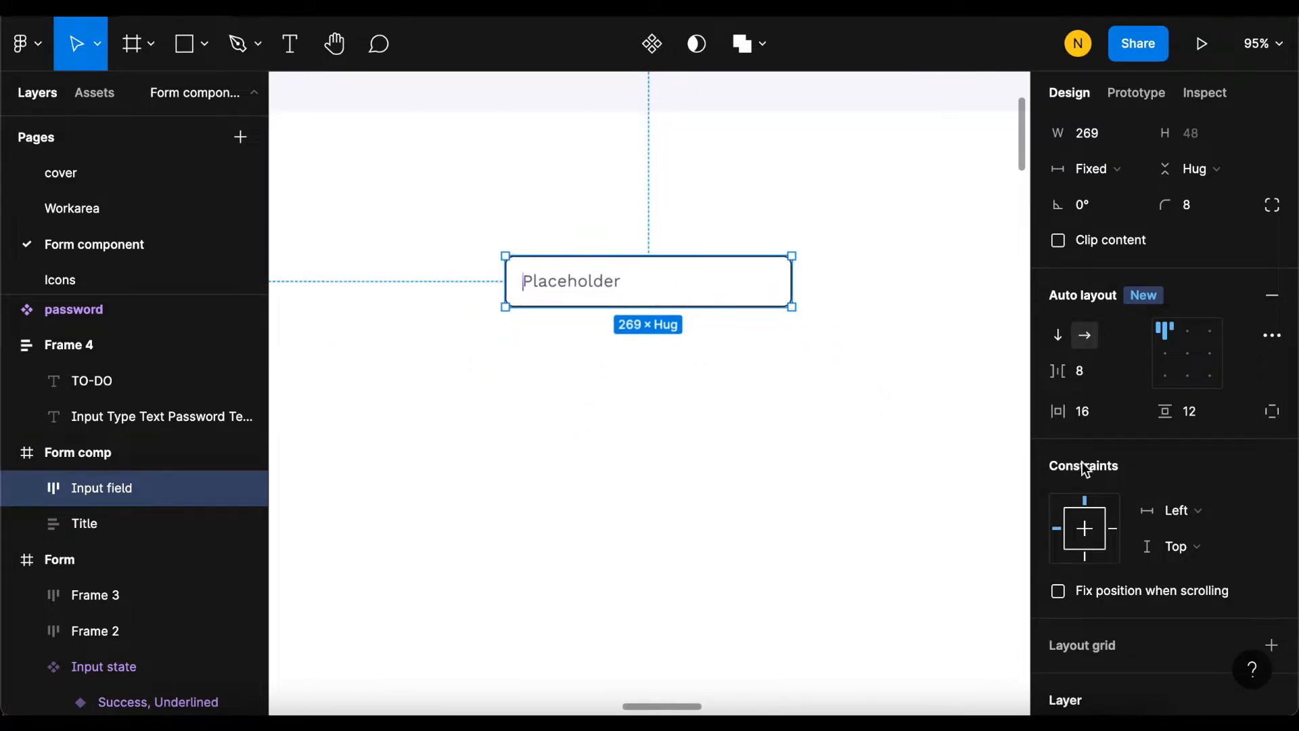
{"action": "scroll", "coordinate": [1082, 462], "scroll_direction": "down", "scroll_amount": 5}
{"action": "scroll", "coordinate": [1086, 468], "scroll_direction": "down", "scroll_amount": 3}
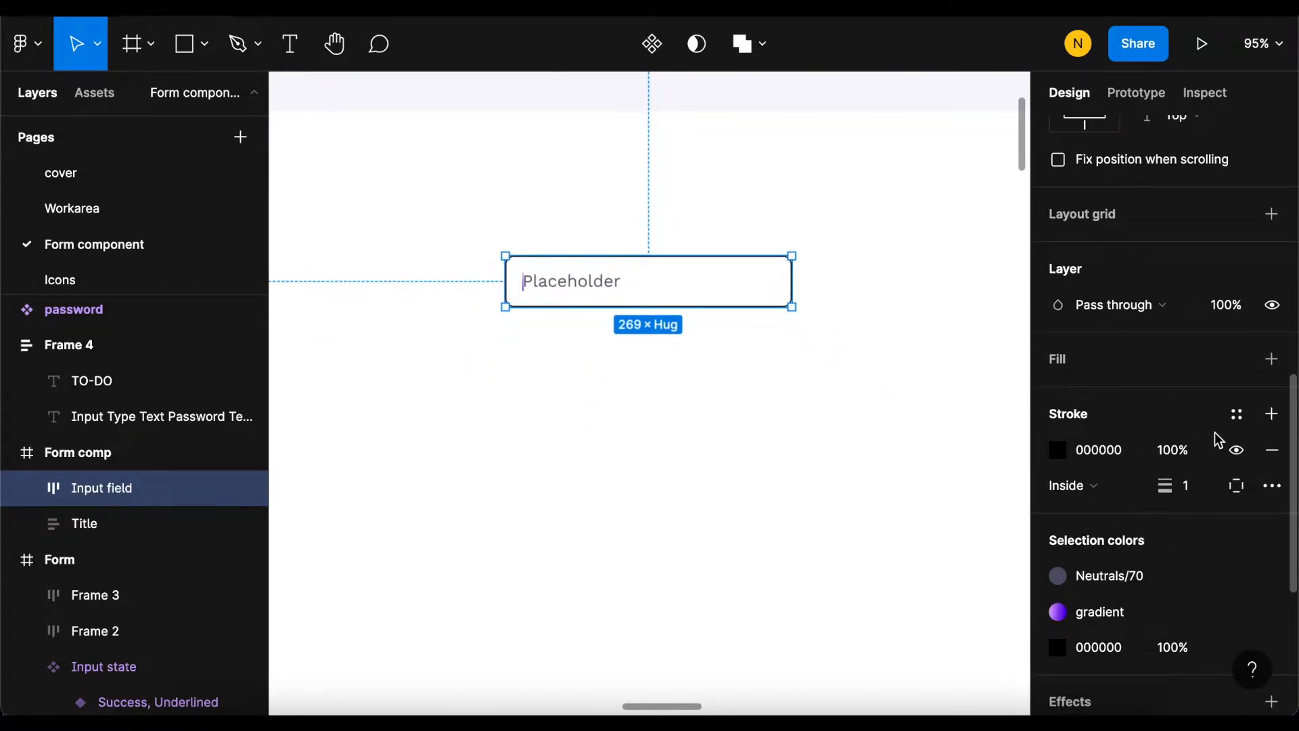
{"action": "left_click", "coordinate": [1234, 413]}
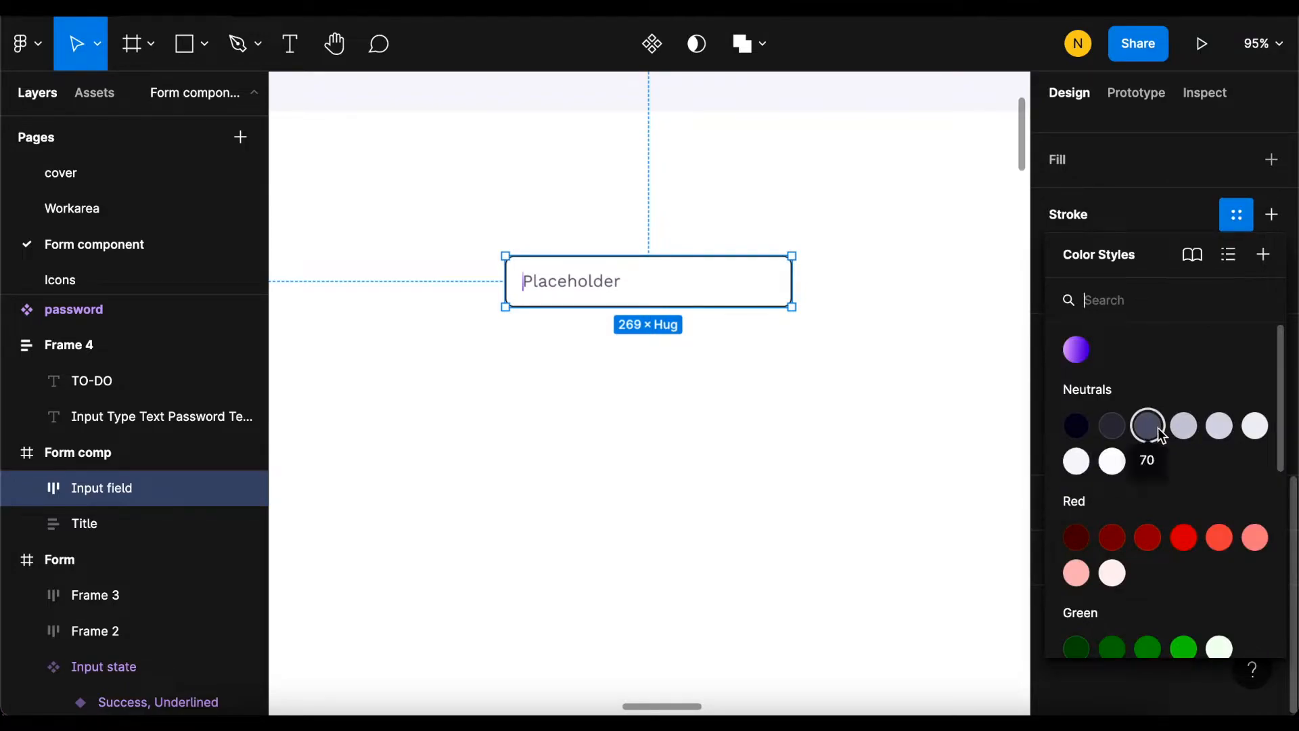
{"action": "left_click", "coordinate": [1180, 427]}
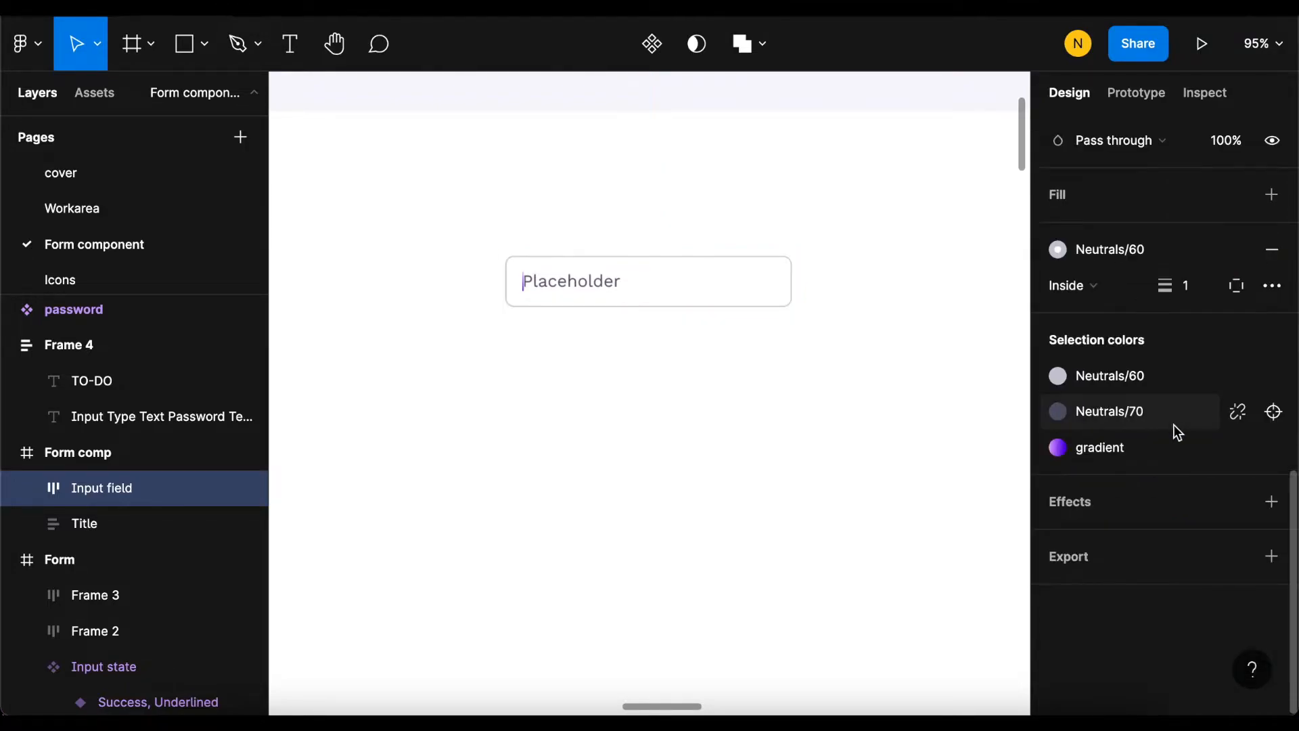
{"action": "left_click", "coordinate": [787, 426]}
Step: Move the Input field leftwards and slightly down beneath the Data Input title in the Form comp frame
{"action": "scroll", "coordinate": [787, 426], "scroll_direction": "down", "scroll_amount": 5}
{"action": "scroll", "coordinate": [592, 392], "scroll_direction": "up", "scroll_amount": 5}
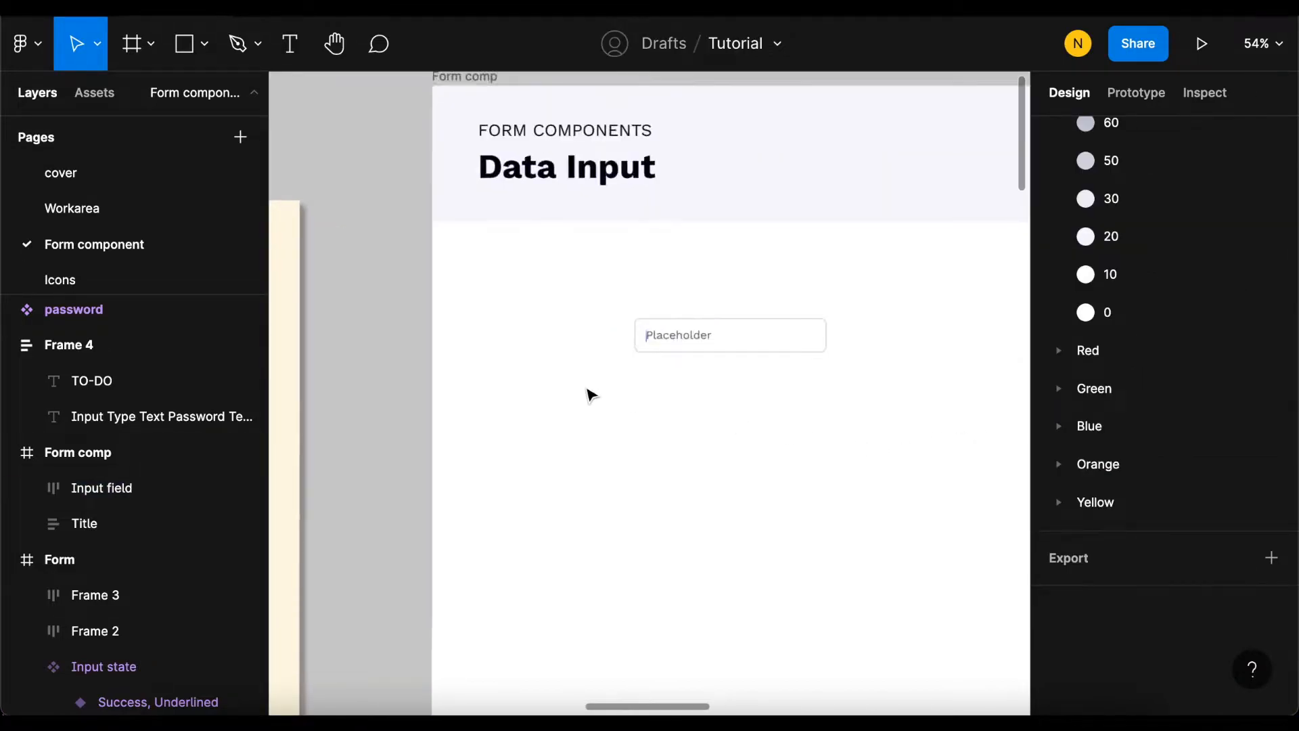
{"action": "left_click", "coordinate": [672, 330]}
{"action": "left_click_drag", "start_coordinate": [775, 319], "coordinate": [666, 343]}
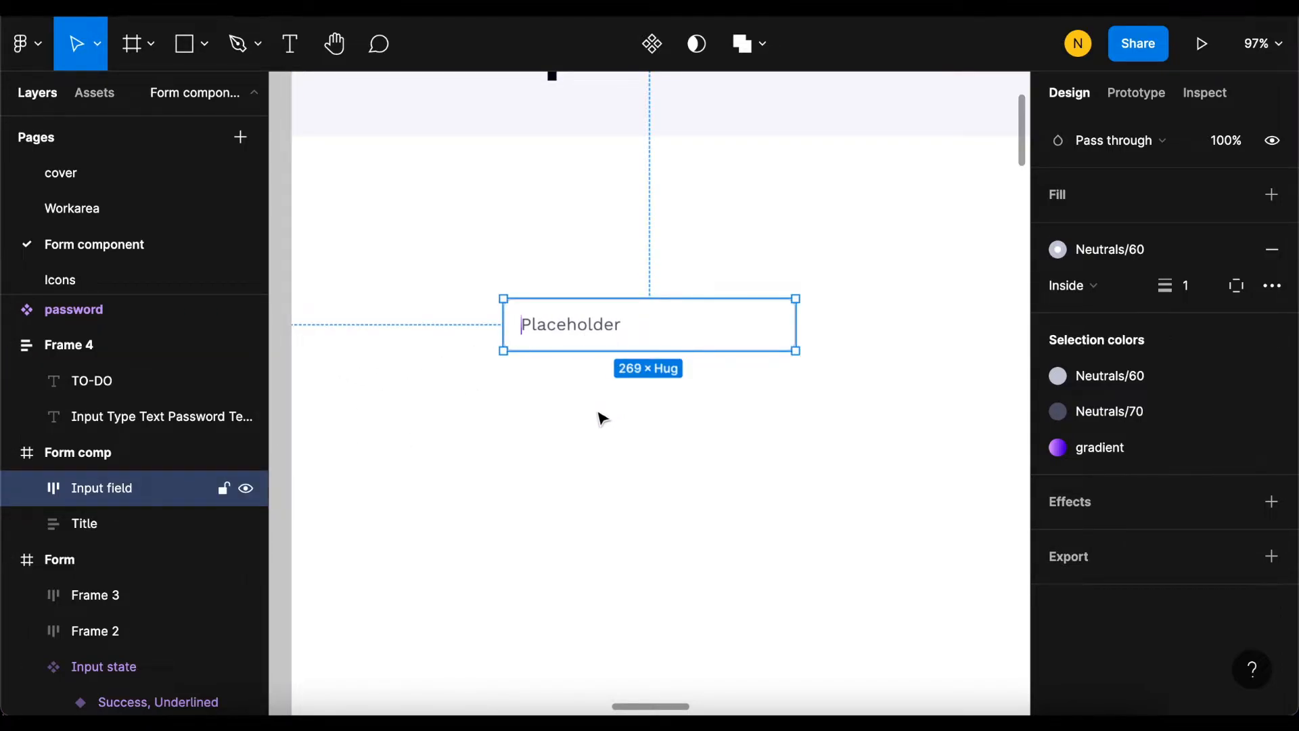
{"action": "scroll", "coordinate": [601, 420], "scroll_direction": "left", "scroll_amount": 2}
{"action": "scroll", "coordinate": [600, 423], "scroll_direction": "up", "scroll_amount": 1}
{"action": "left_click", "coordinate": [309, 283]}
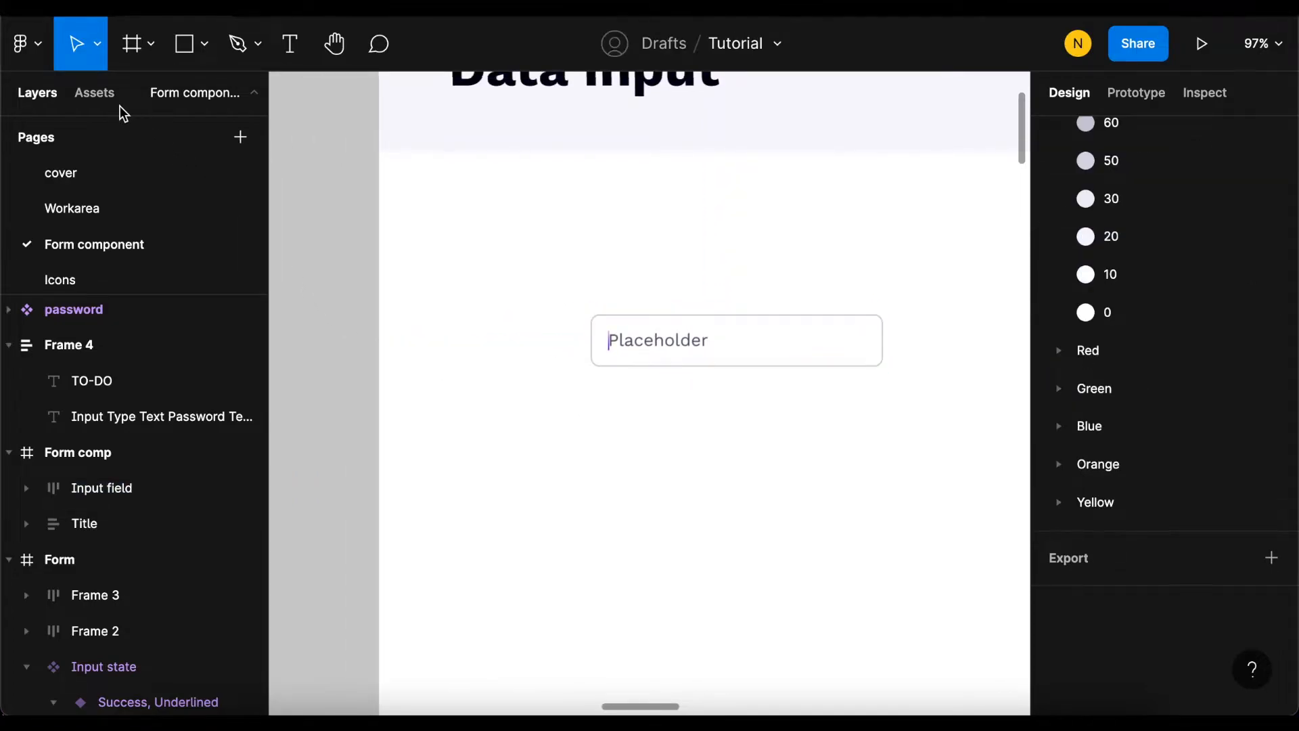
Step: Insert the Circle Actions Placeholder icon from the assets into the Input field, after the placeholder text
{"action": "left_click", "coordinate": [96, 99]}
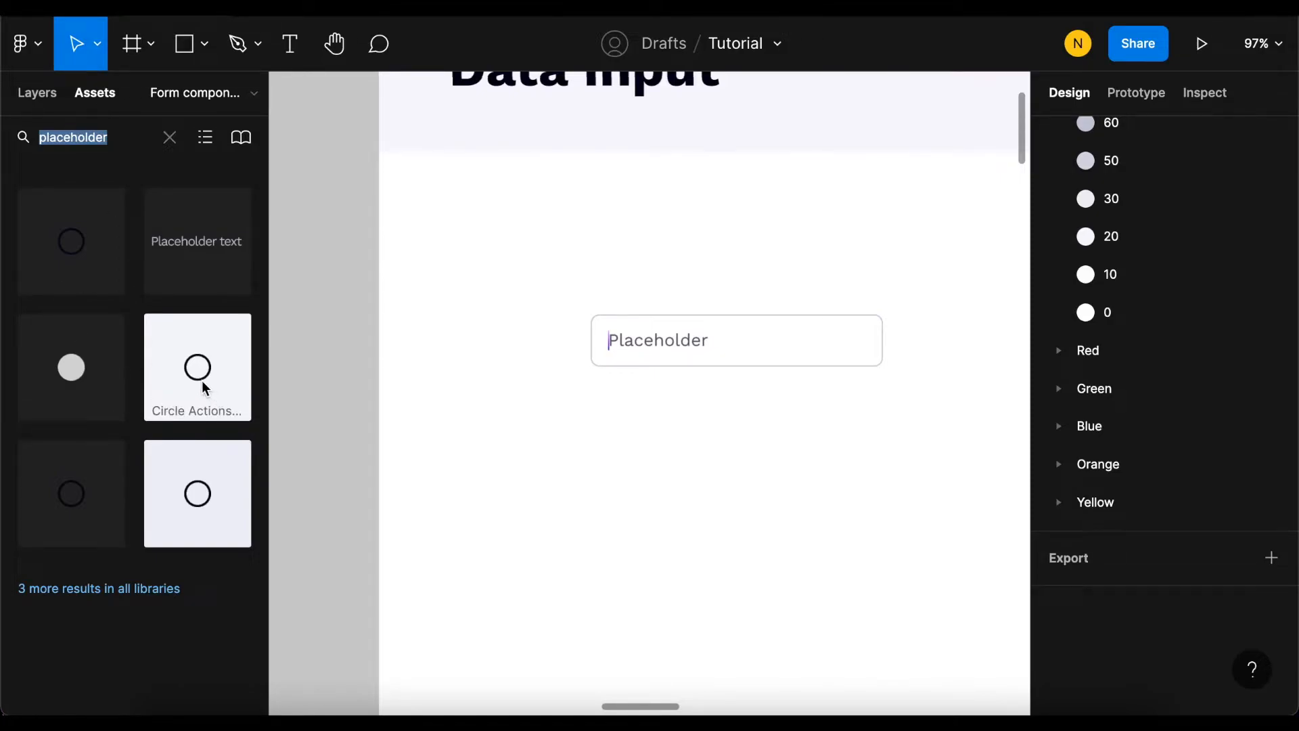
{"action": "left_click_drag", "start_coordinate": [187, 379], "coordinate": [788, 356]}
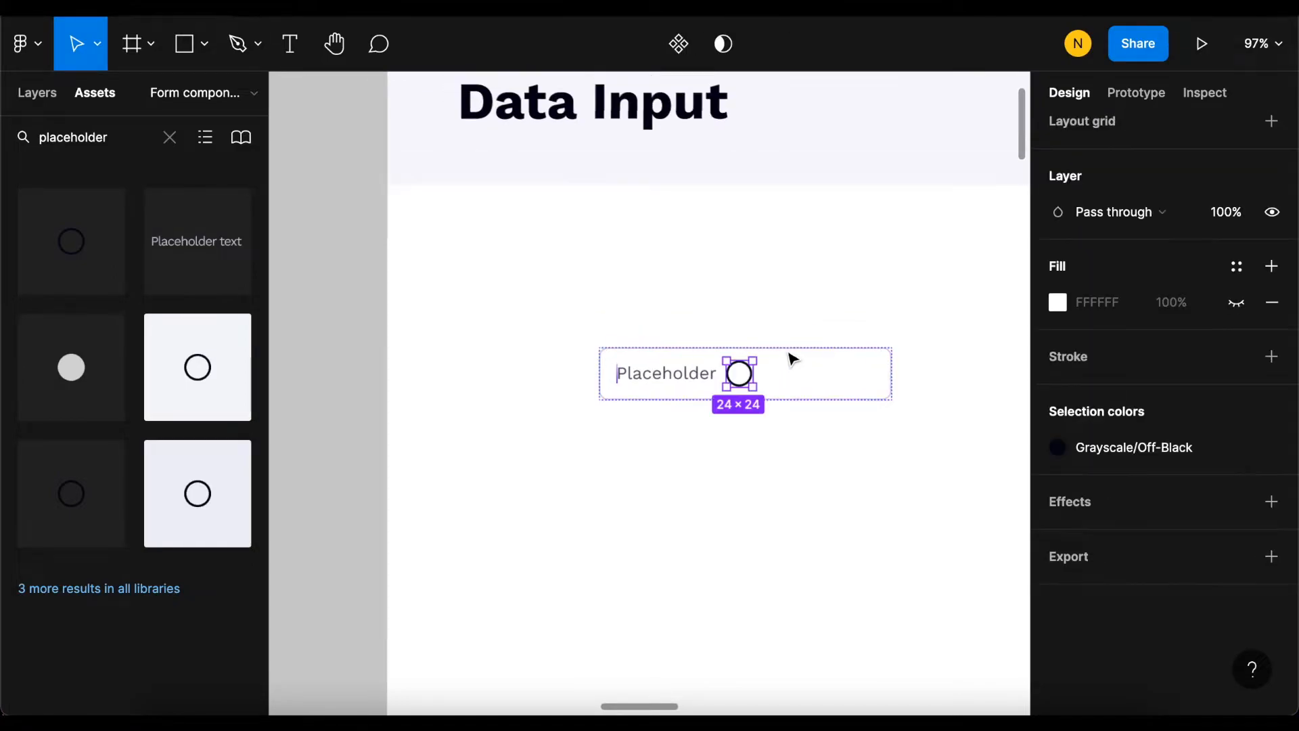
{"action": "scroll", "coordinate": [618, 423], "scroll_direction": "right", "scroll_amount": 1}
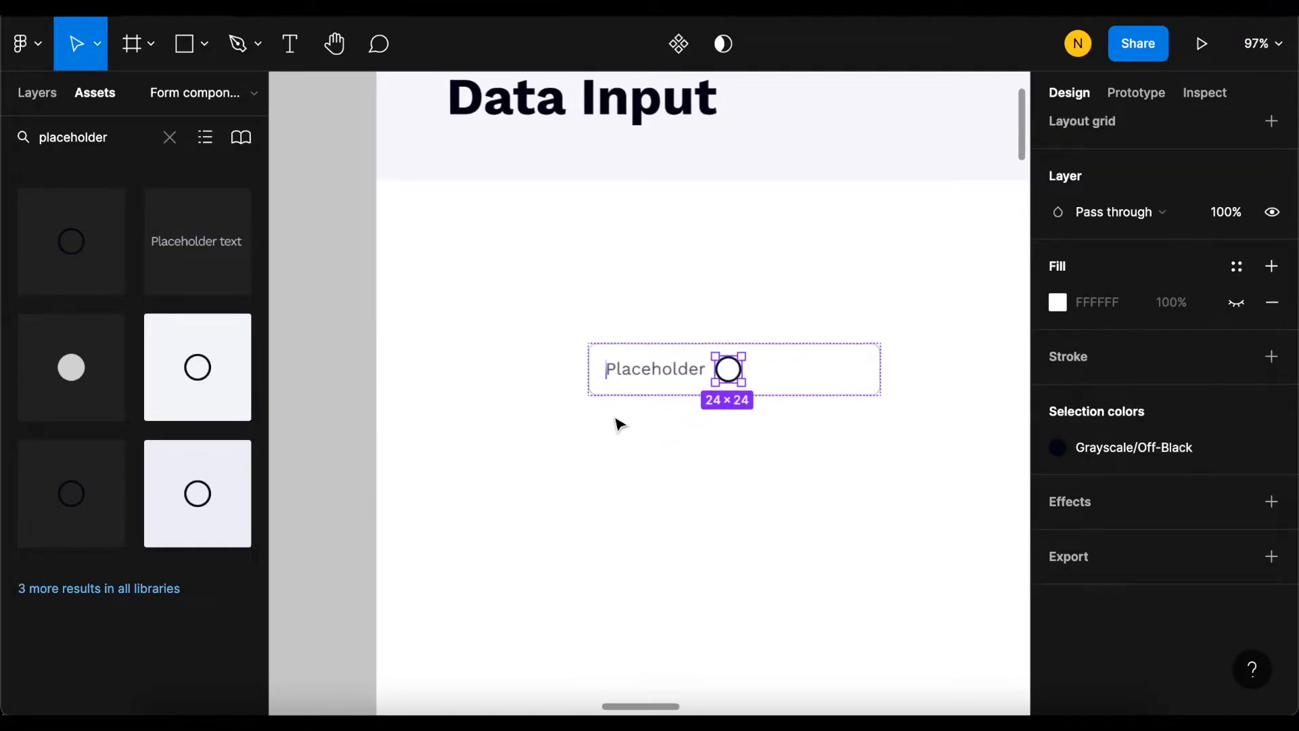
{"action": "scroll", "coordinate": [742, 379], "scroll_direction": "up", "scroll_amount": 5}
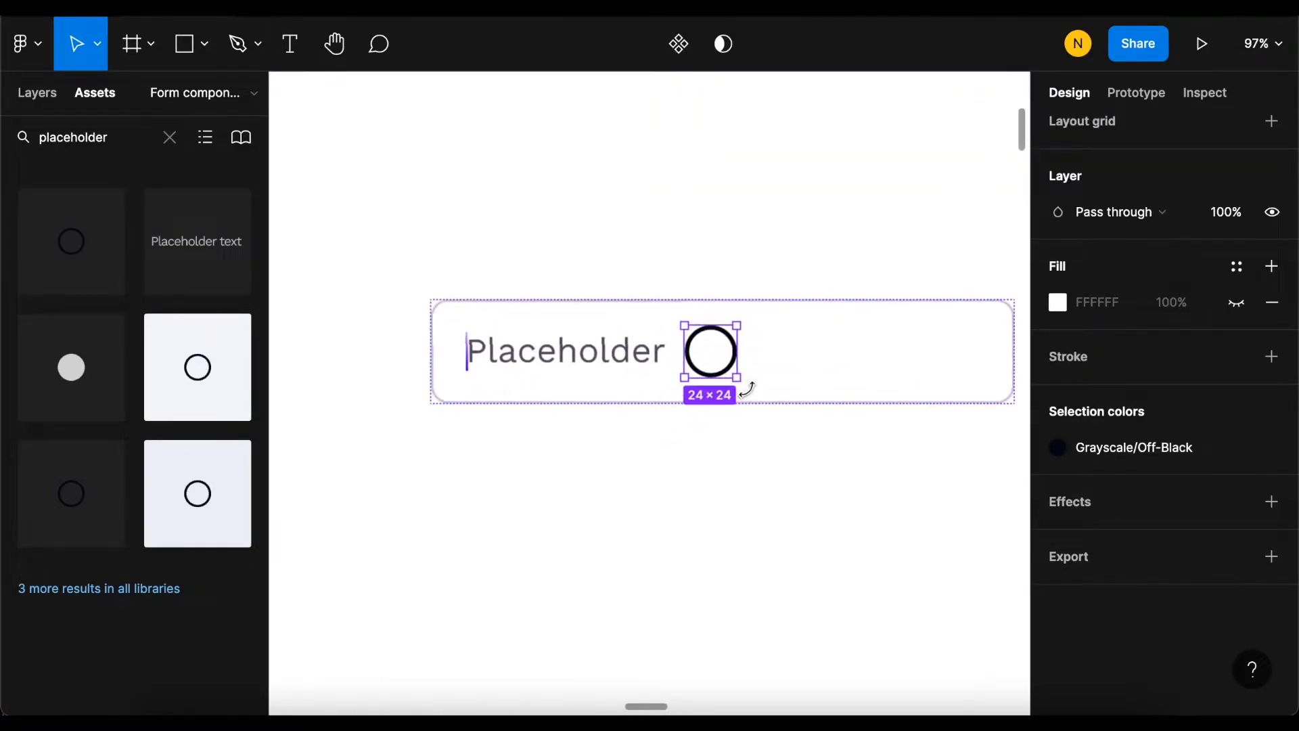
{"action": "left_click", "coordinate": [38, 94]}
{"action": "scroll", "coordinate": [481, 379], "scroll_direction": "down", "scroll_amount": 3}
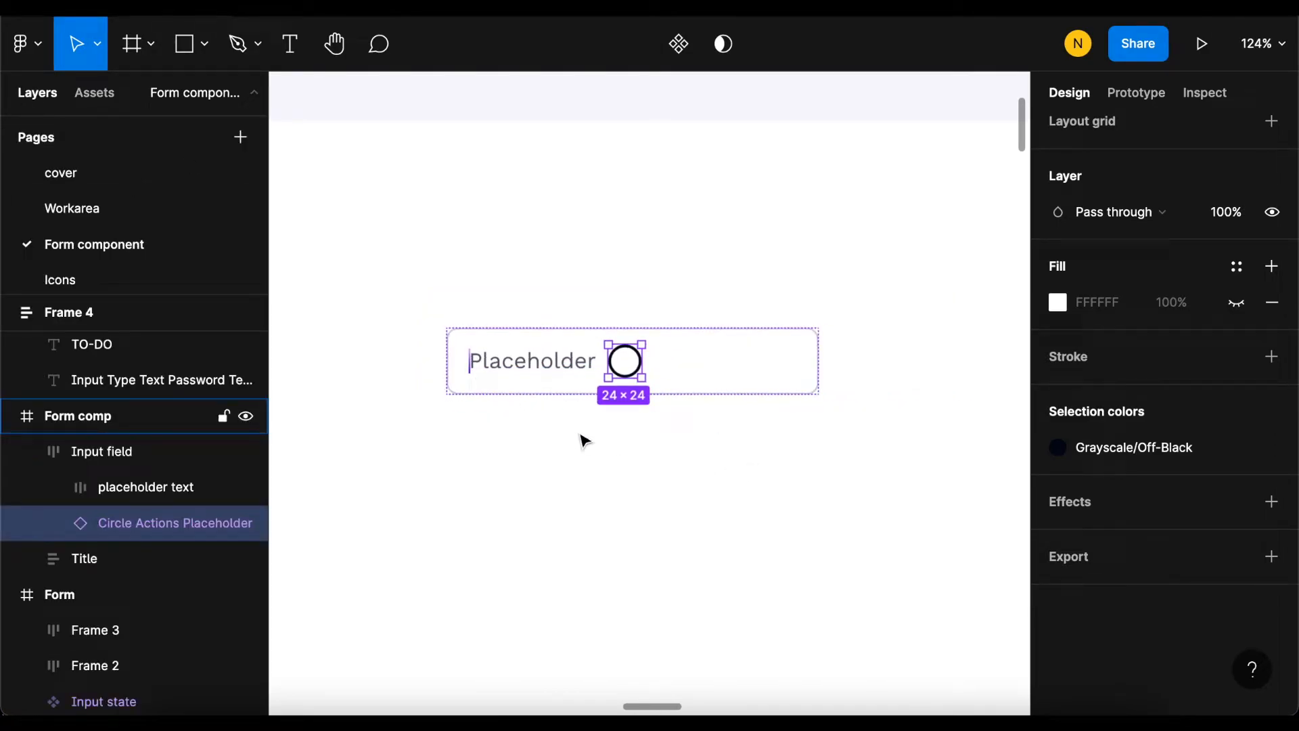
Step: Duplicate the Circle Actions Placeholder icon and place the copy before the placeholder text inside the Input field
{"action": "key", "text": "ctrl+d"}
{"action": "key", "text": "Left"}
{"action": "key", "text": "Left"}
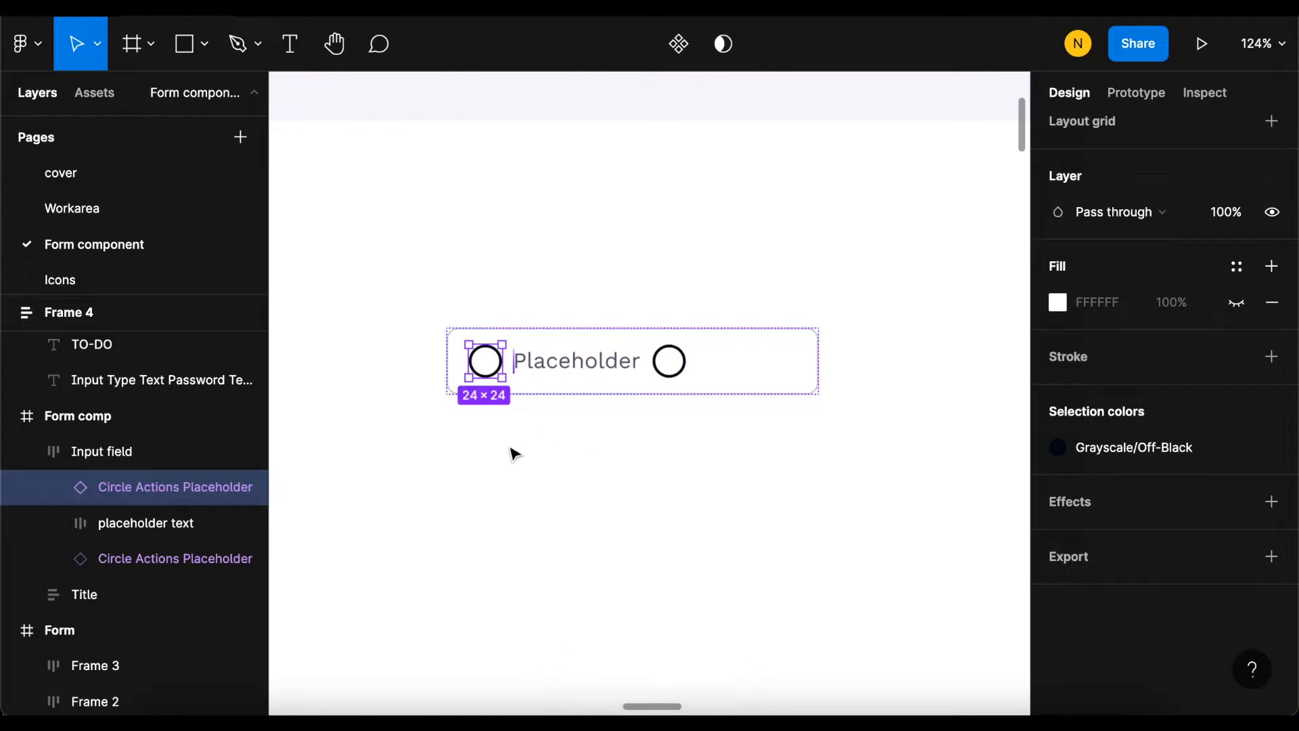
Step: Set the placeholder text frame's horizontal resizing to Fill container within the Input field
{"action": "left_click", "coordinate": [691, 392]}
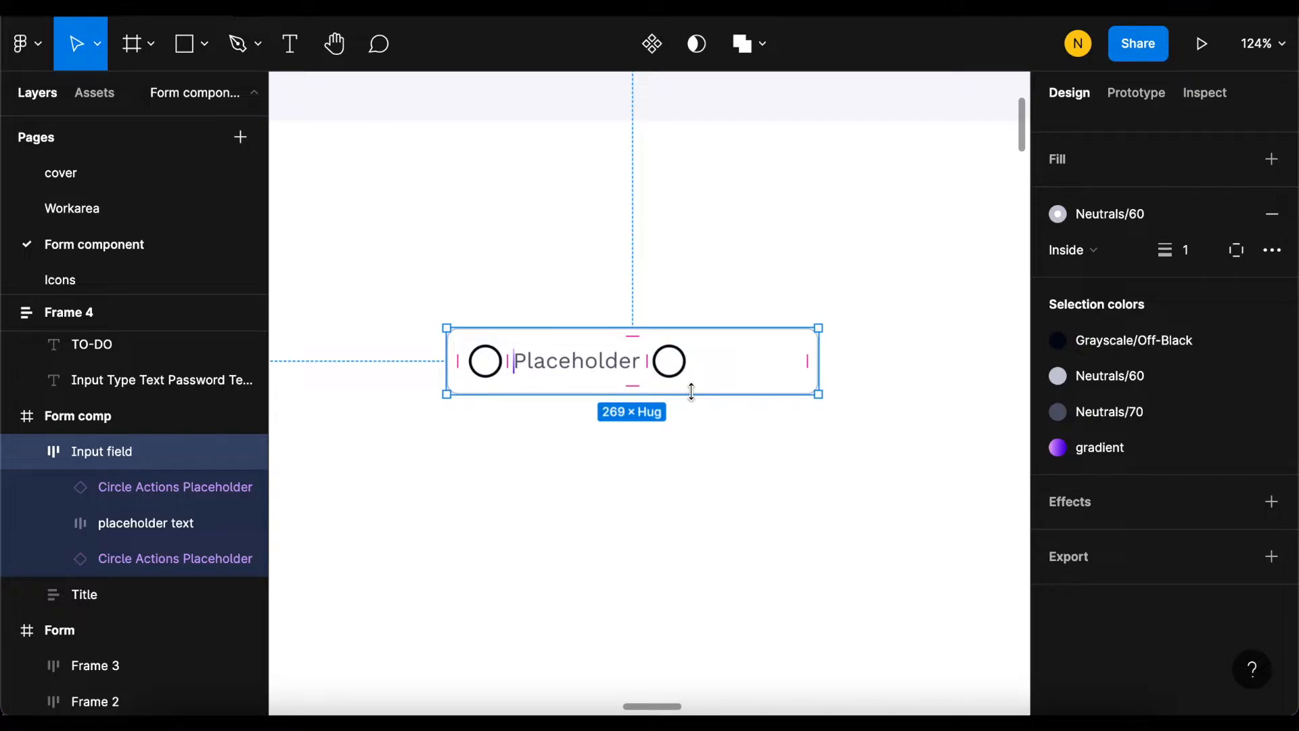
{"action": "double_click", "coordinate": [580, 376]}
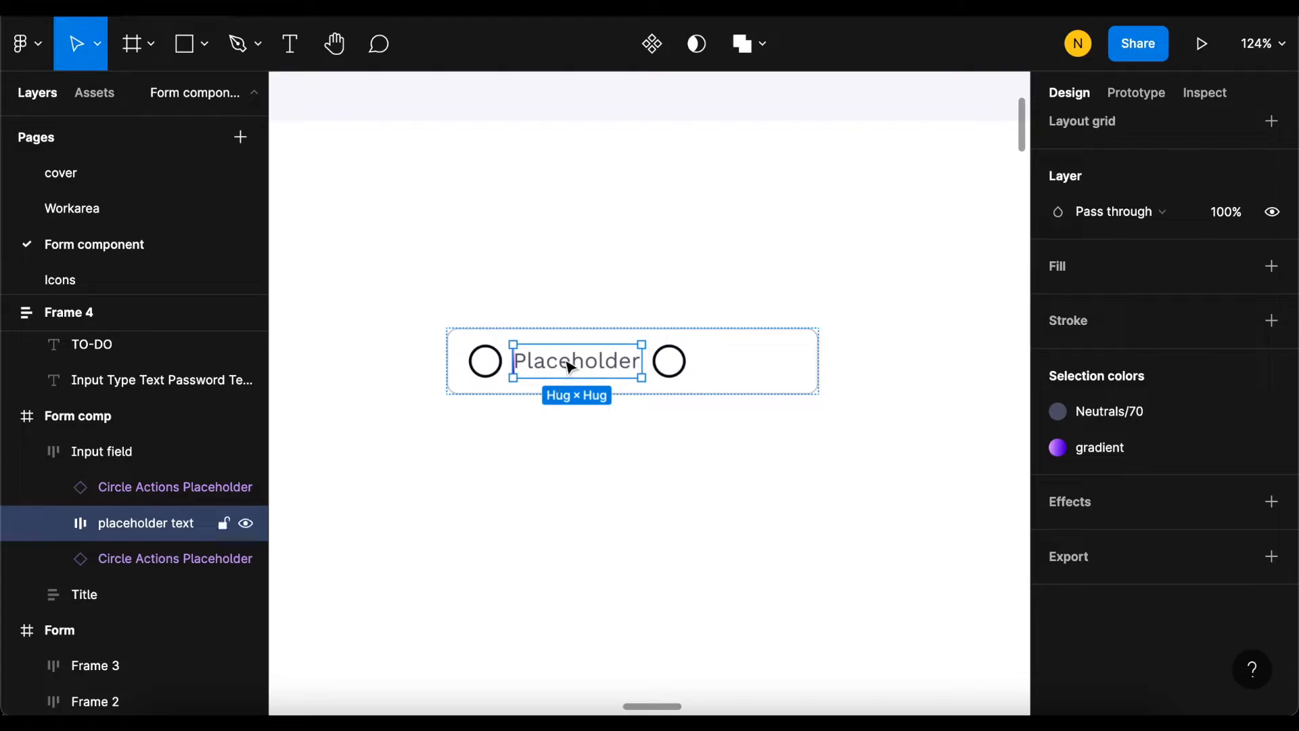
{"action": "scroll", "coordinate": [1136, 253], "scroll_direction": "up", "scroll_amount": 6}
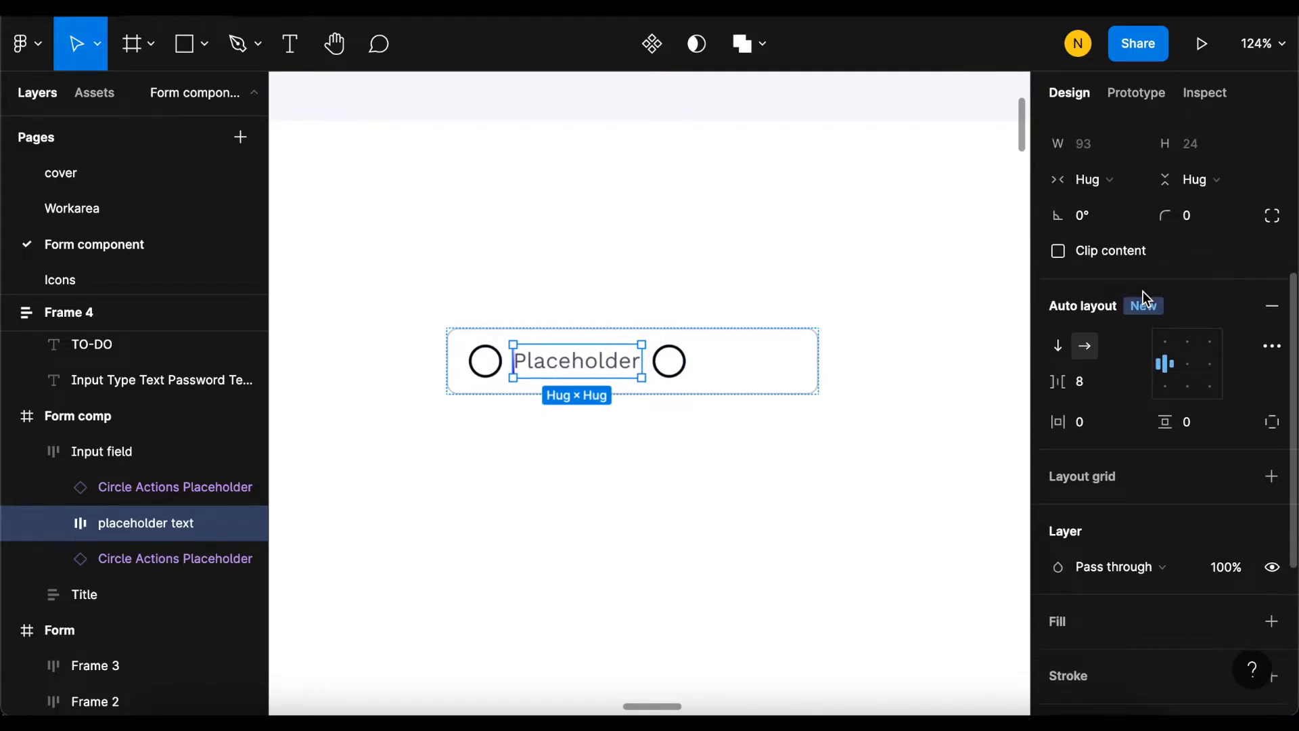
{"action": "scroll", "coordinate": [1136, 292], "scroll_direction": "up", "scroll_amount": 1}
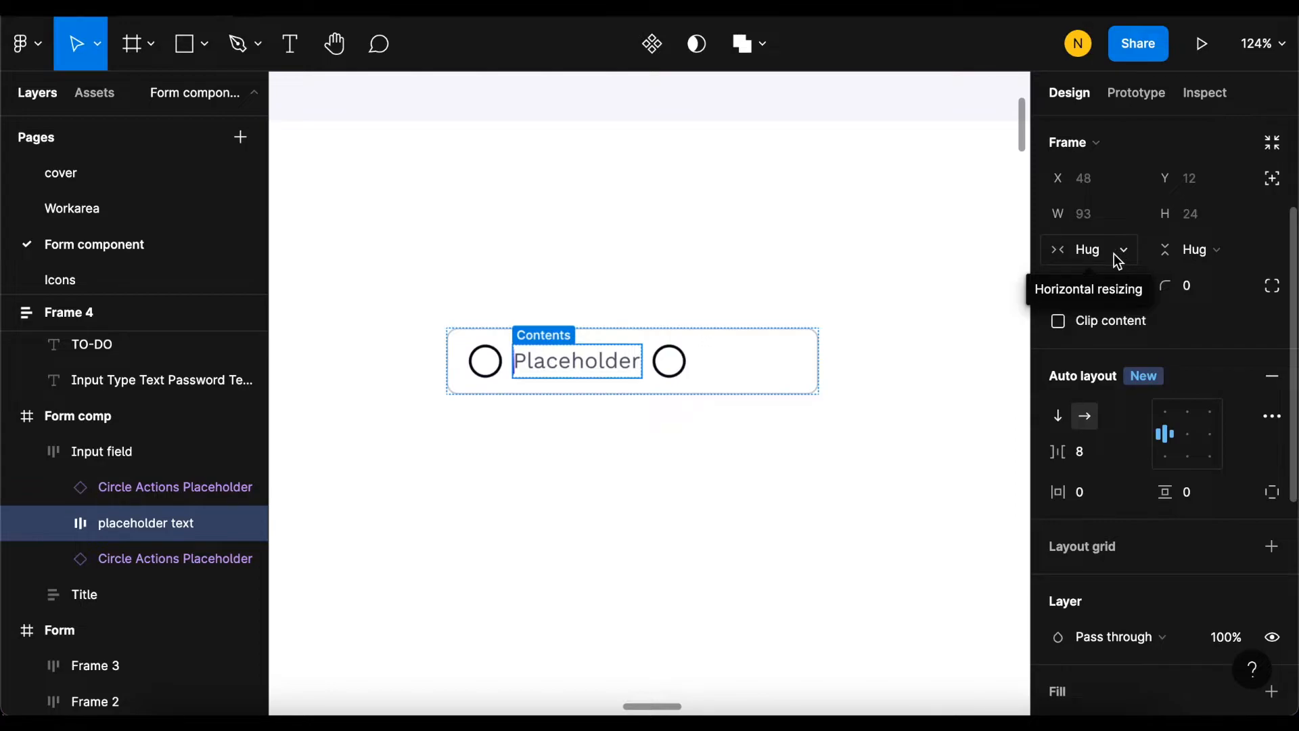
{"action": "left_click", "coordinate": [1114, 254]}
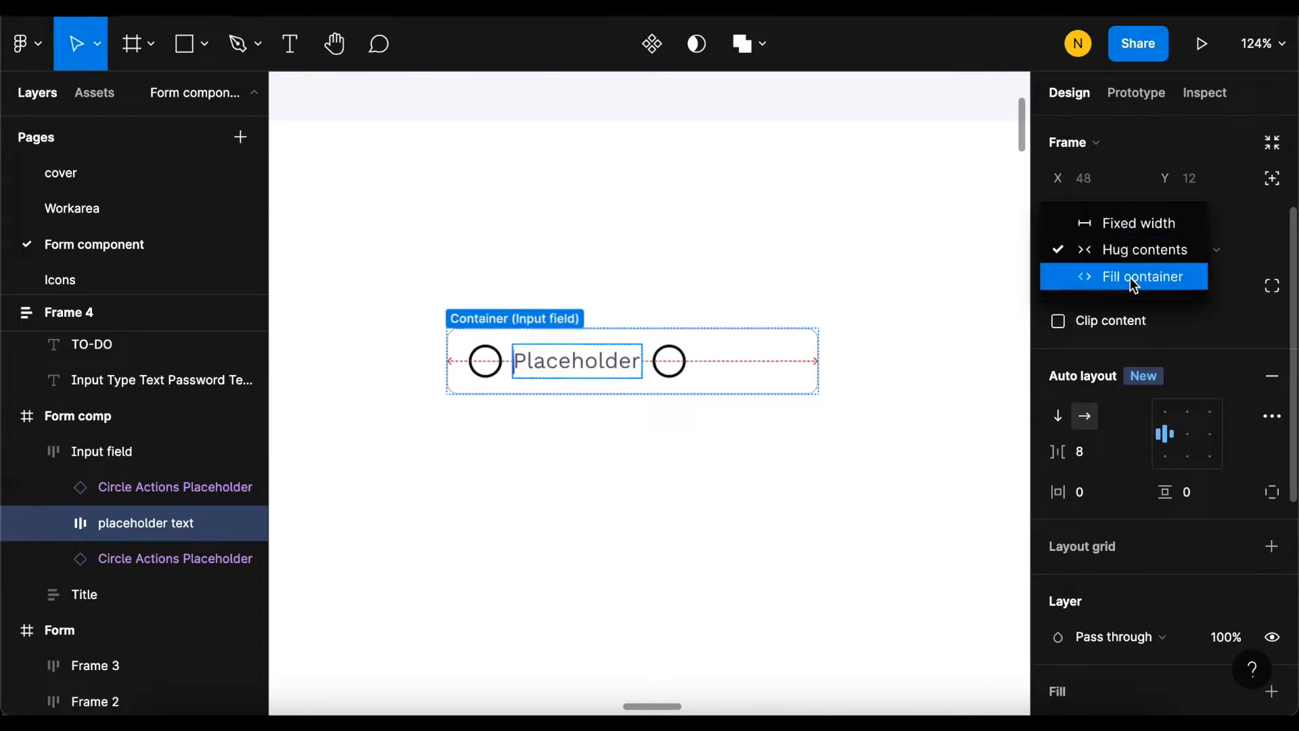
{"action": "left_click", "coordinate": [1136, 277]}
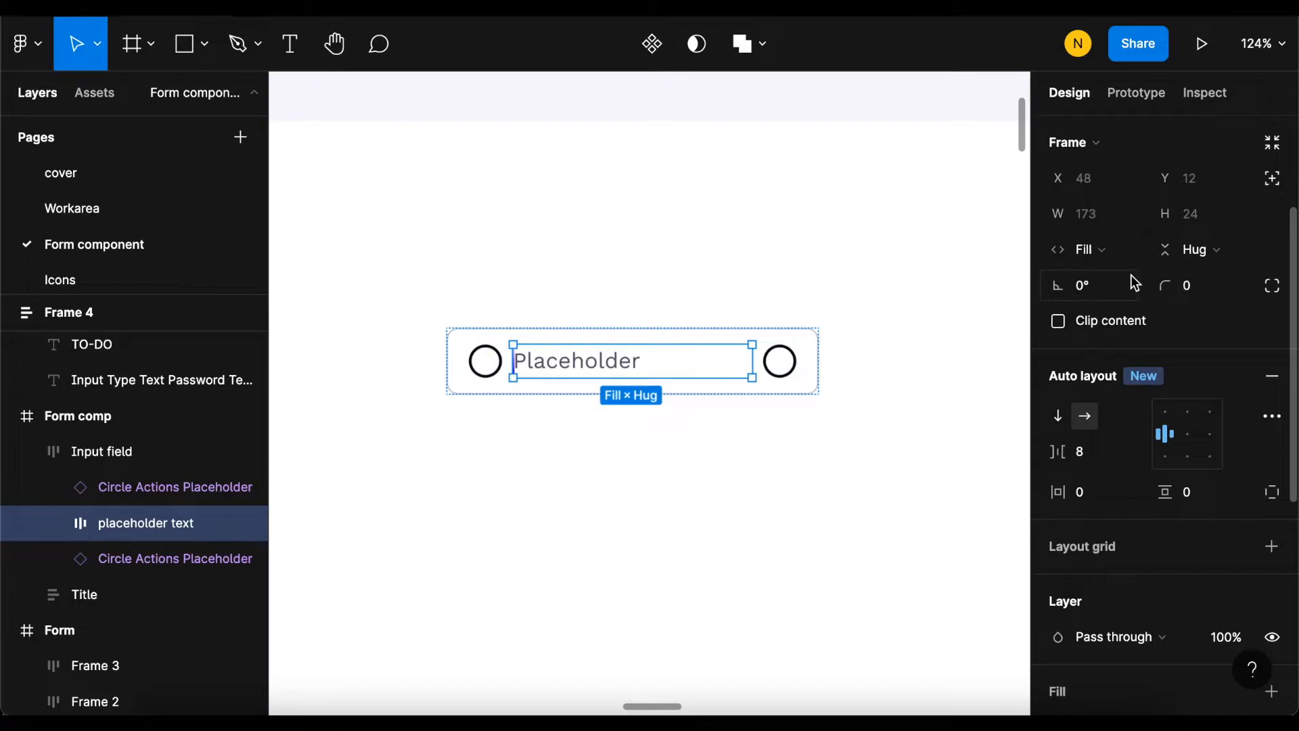
Step: Widen the Input field to 306 by extending its right edge
{"action": "scroll", "coordinate": [553, 340], "scroll_direction": "down", "scroll_amount": 2}
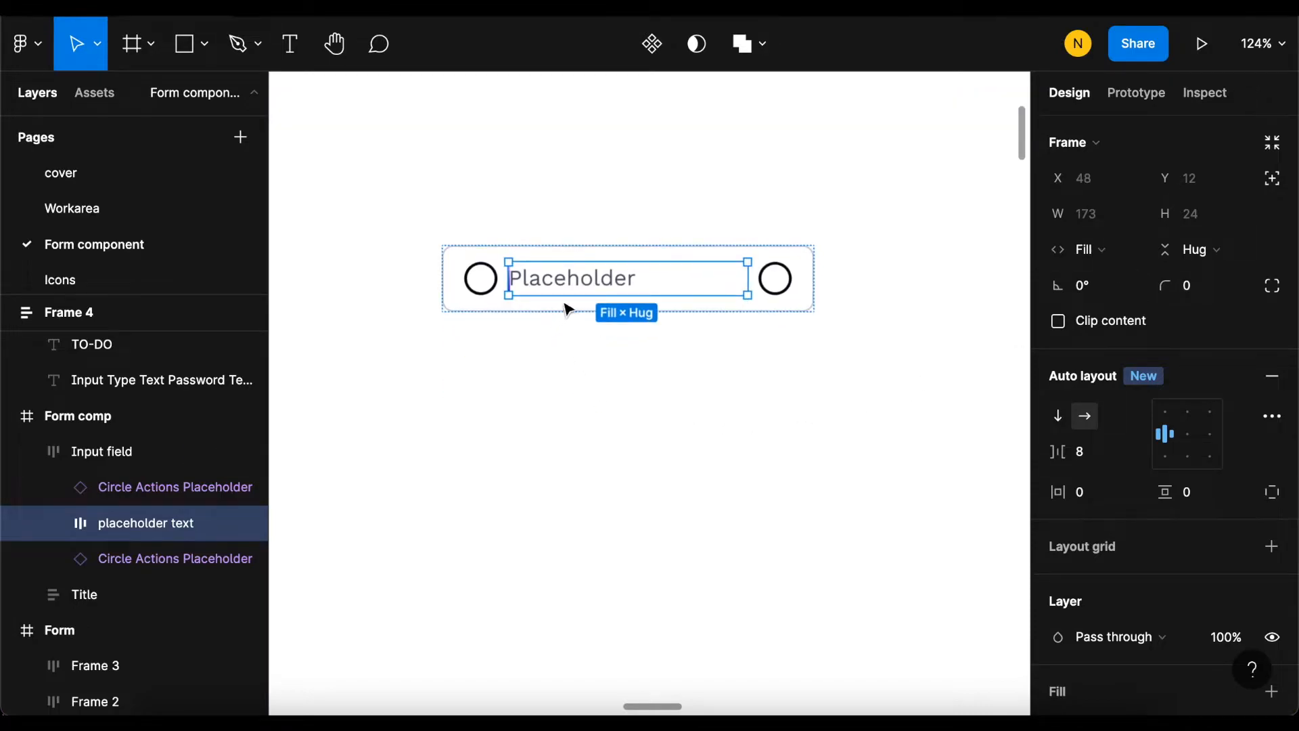
{"action": "left_click", "coordinate": [794, 317]}
{"action": "left_click_drag", "start_coordinate": [813, 300], "coordinate": [869, 359]}
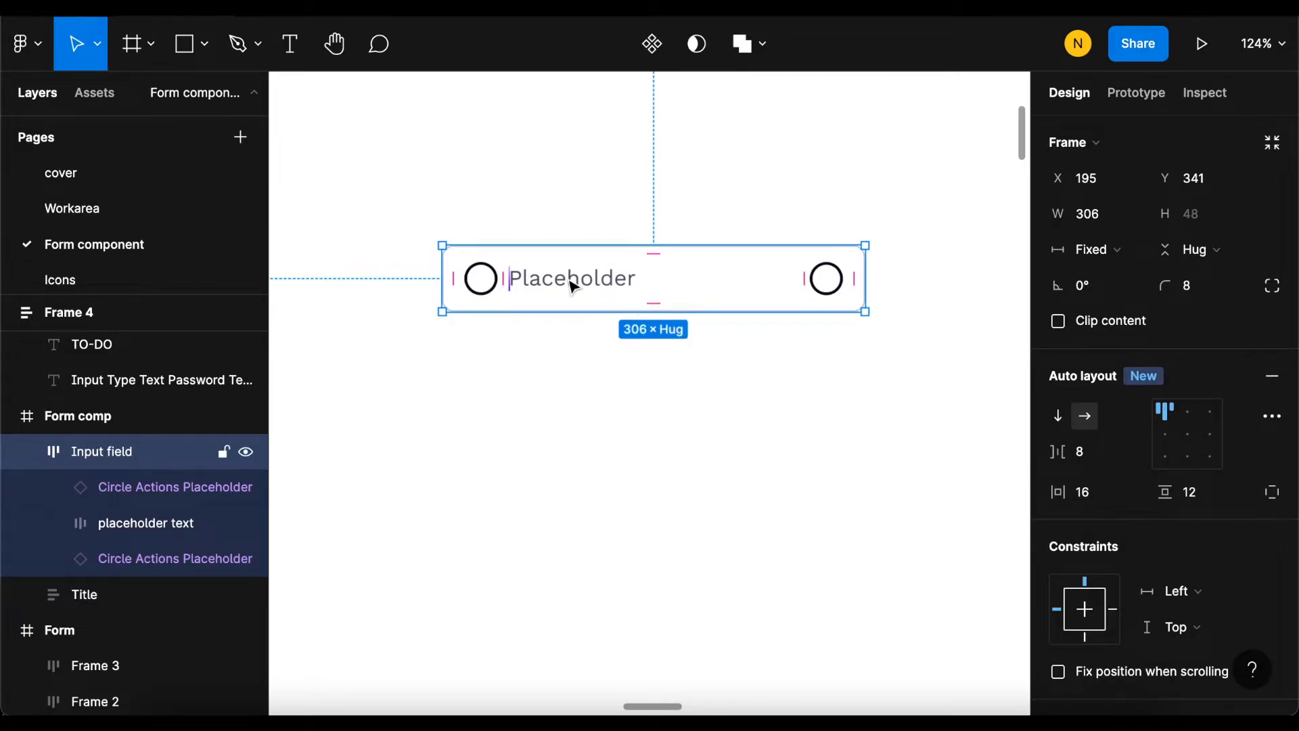
Step: Set the Placeholder text layer's horizontal resizing to Fill container, then collapse the Input field's layers
{"action": "left_click", "coordinate": [571, 286]}
{"action": "left_click", "coordinate": [571, 285]}
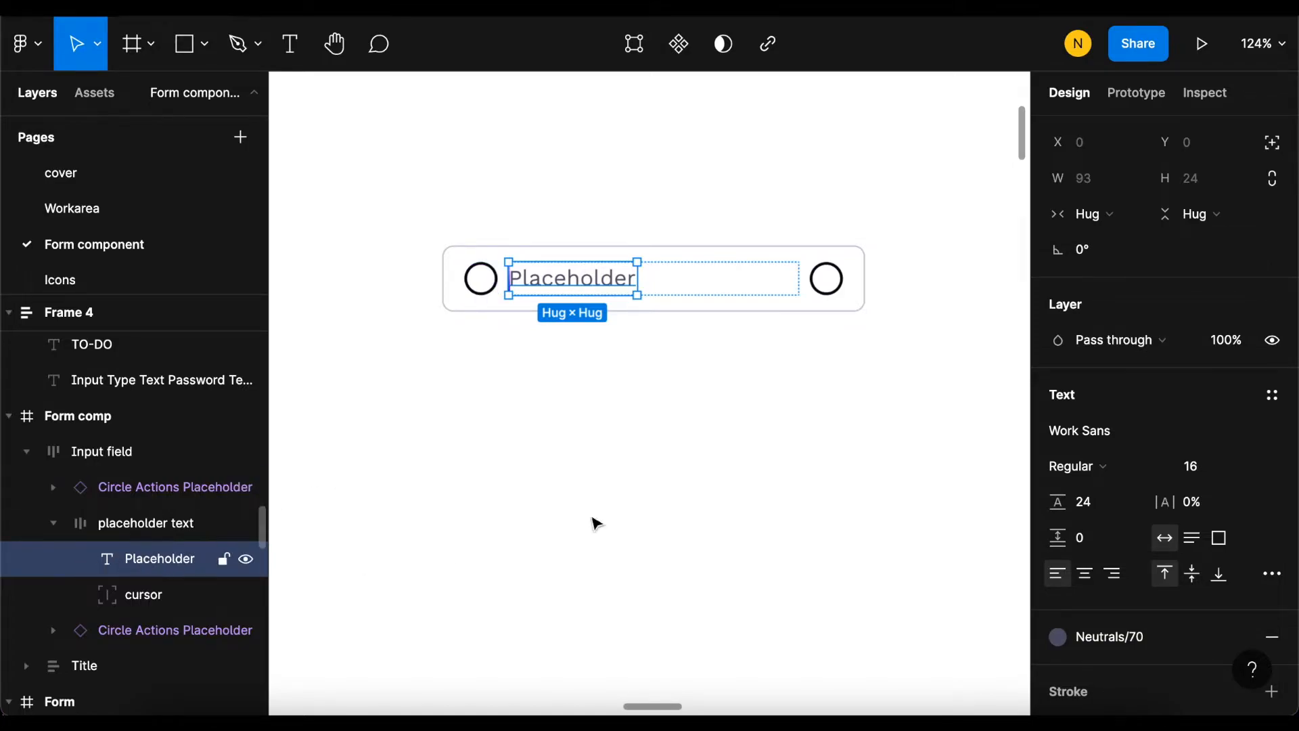
{"action": "left_click", "coordinate": [1110, 218]}
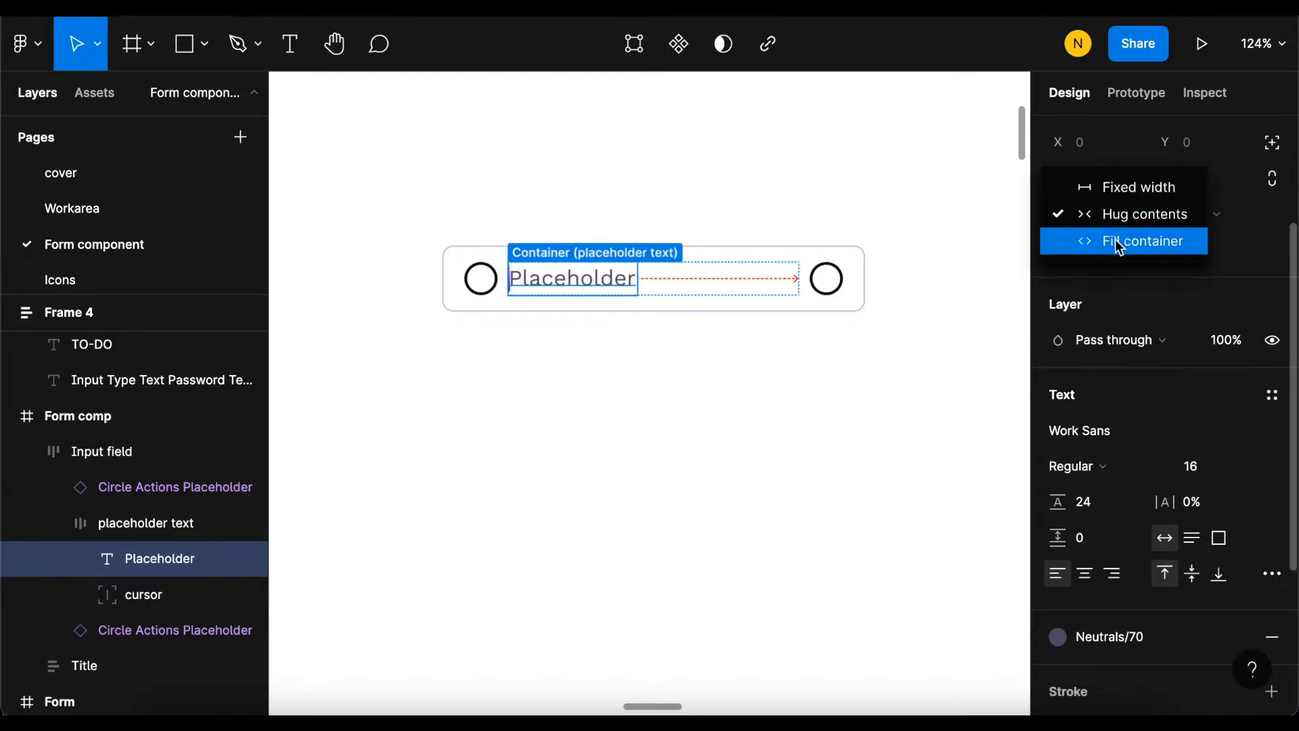
{"action": "left_click", "coordinate": [1120, 243]}
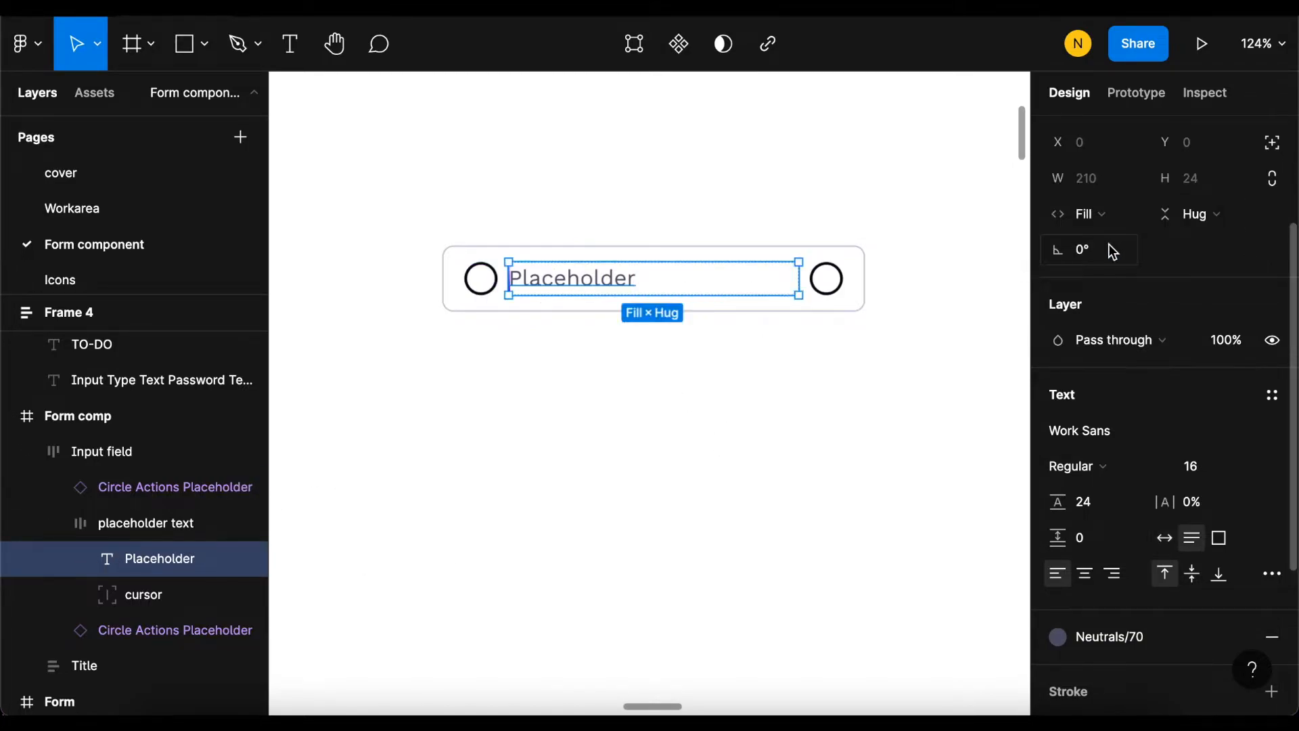
{"action": "left_click", "coordinate": [480, 336]}
{"action": "left_click", "coordinate": [447, 264]}
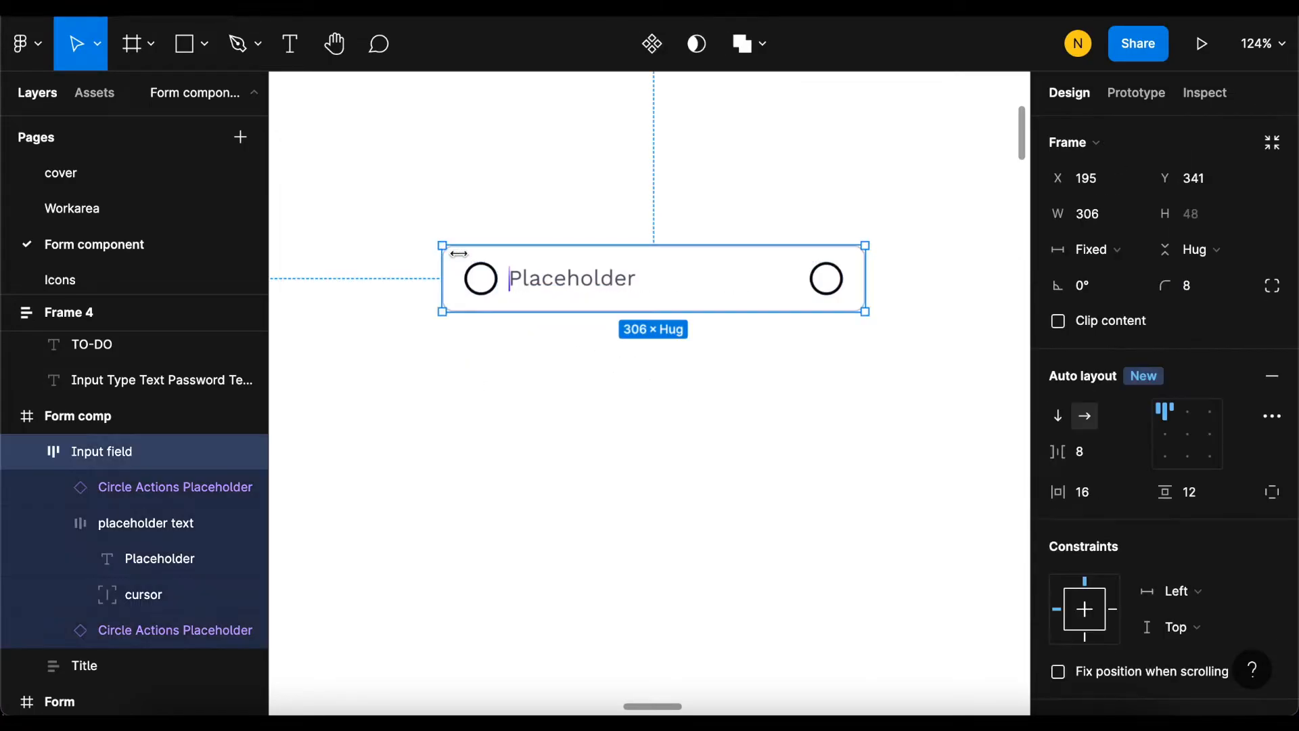
{"action": "left_click", "coordinate": [26, 452]}
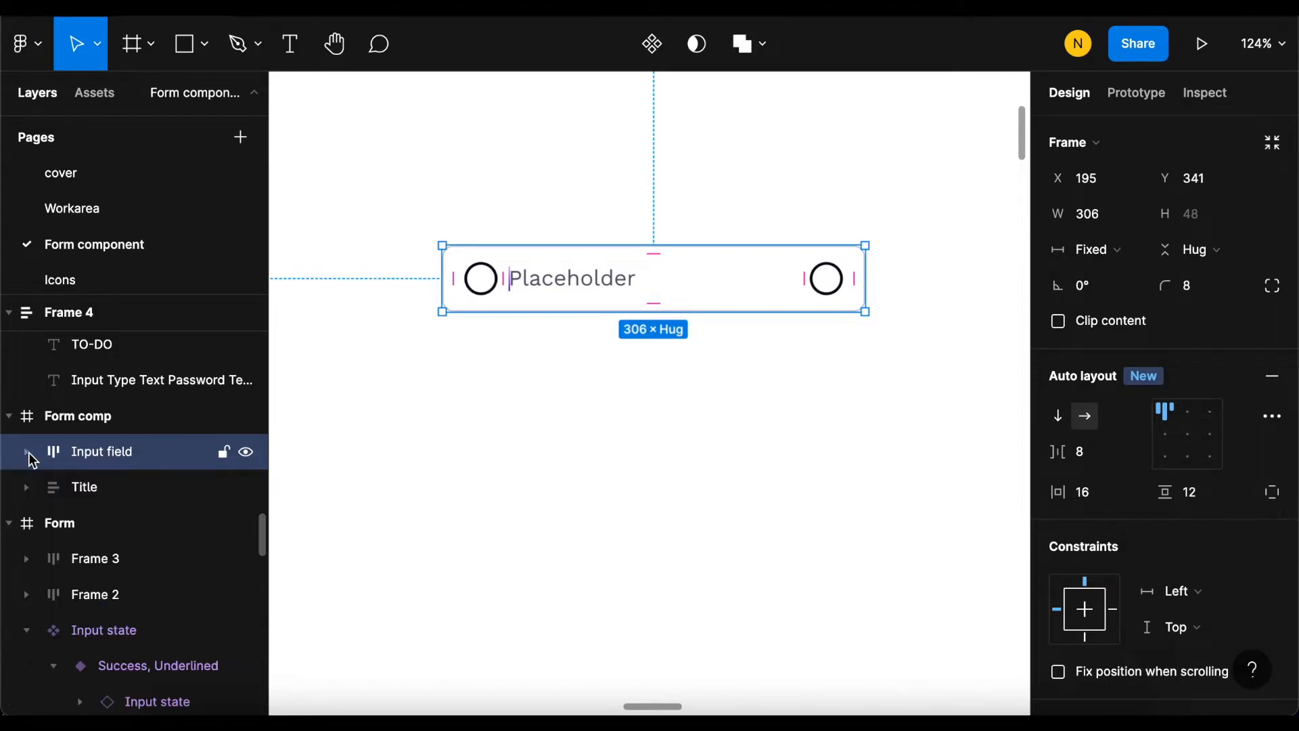
Step: Add a text layer reading "text label" just above the Input field
{"action": "left_click", "coordinate": [487, 372]}
{"action": "key", "text": "t"}
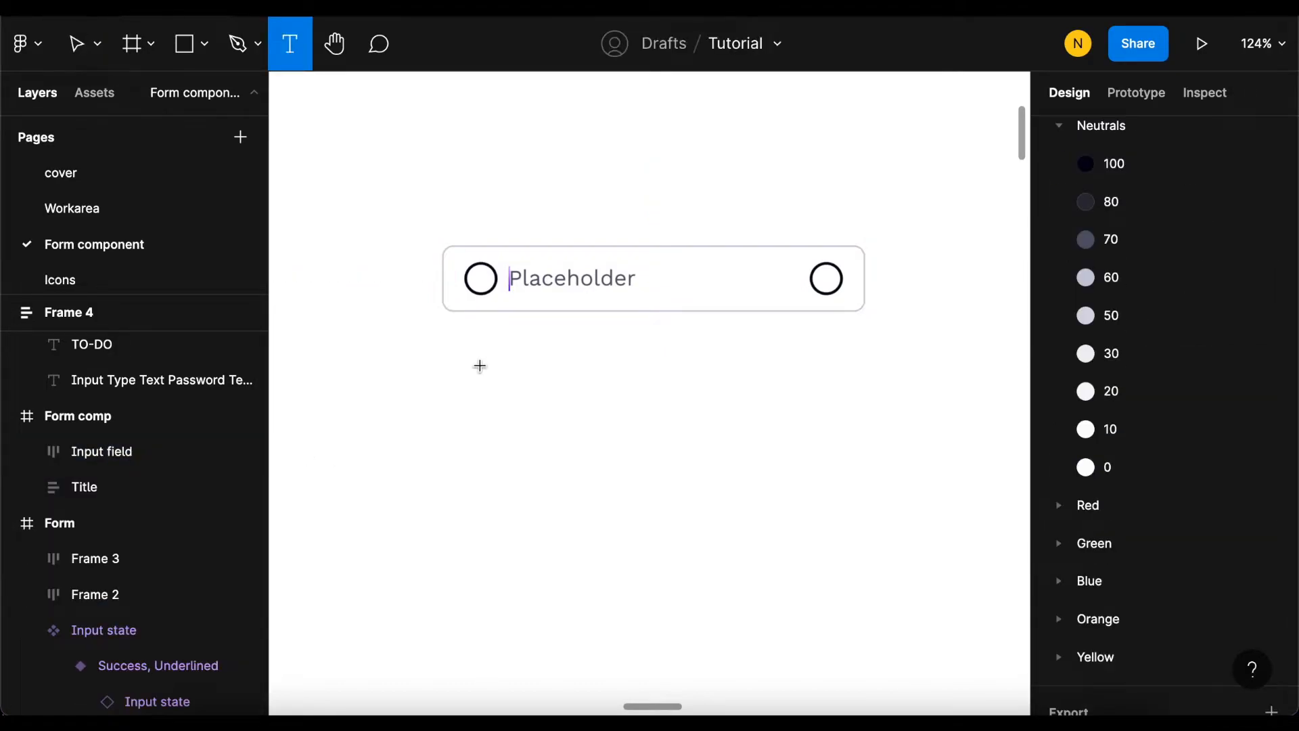
{"action": "scroll", "coordinate": [478, 365], "scroll_direction": "up", "scroll_amount": 3}
{"action": "scroll", "coordinate": [479, 366], "scroll_direction": "right", "scroll_amount": 2}
{"action": "left_click", "coordinate": [394, 284]}
{"action": "scroll", "coordinate": [399, 291], "scroll_direction": "down", "scroll_amount": 2}
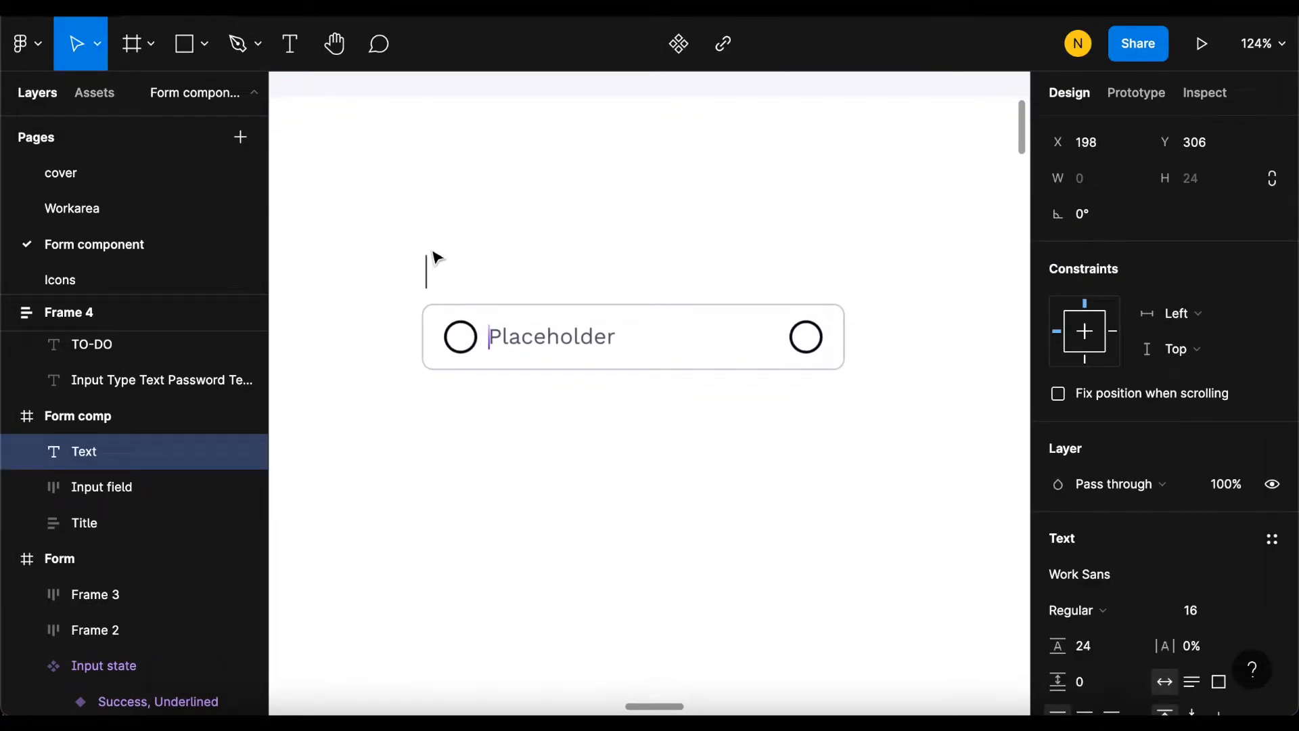
{"action": "type", "text": "text label"}
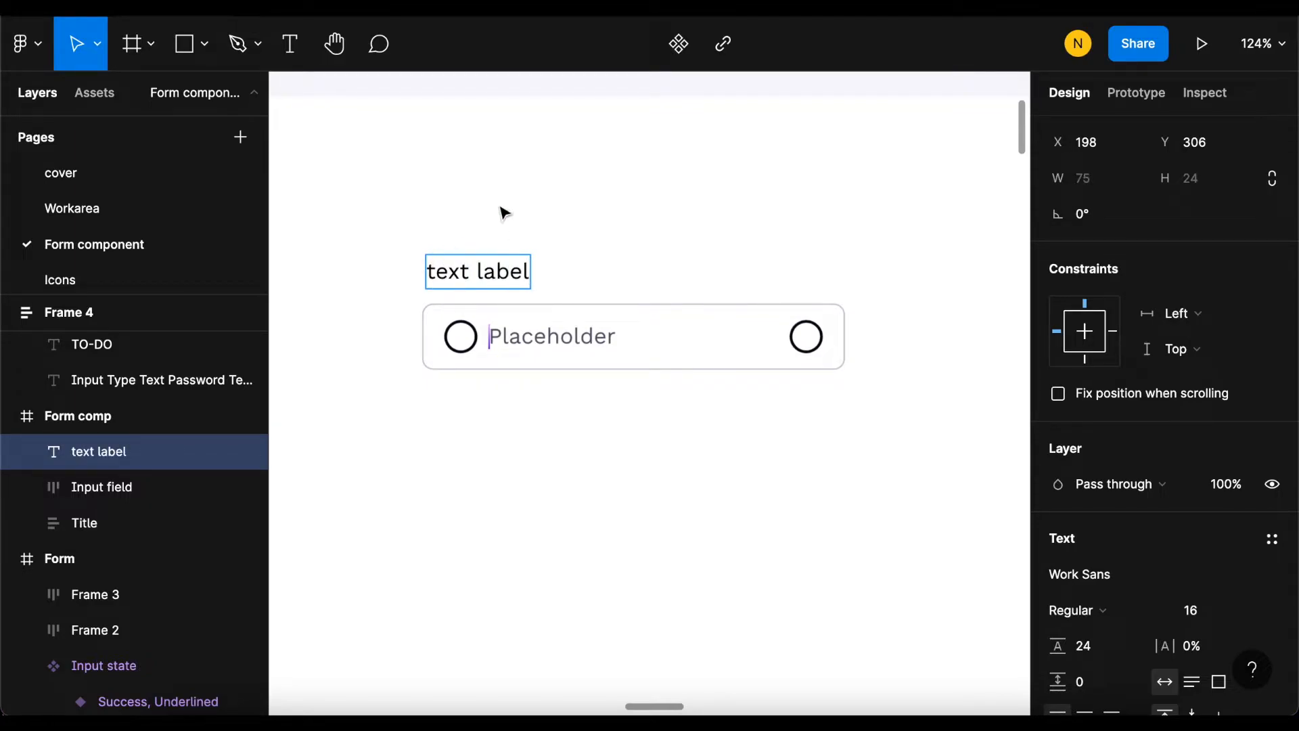
{"action": "key", "text": "Escape"}
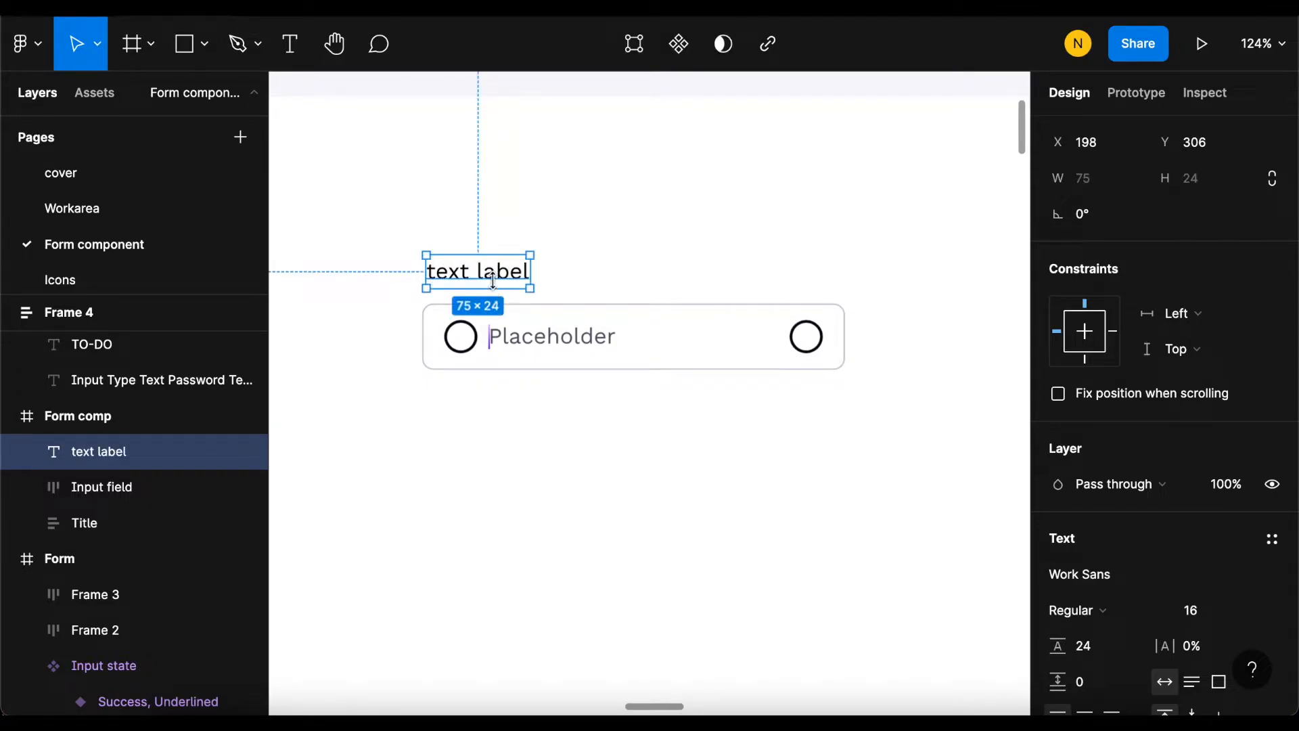
Step: Wrap the text label in an auto layout frame and align it with the Input field's left edge
{"action": "left_click_drag", "start_coordinate": [494, 255], "coordinate": [481, 275]}
{"action": "key", "text": "ctrl+z"}
{"action": "key", "text": "shift+a"}
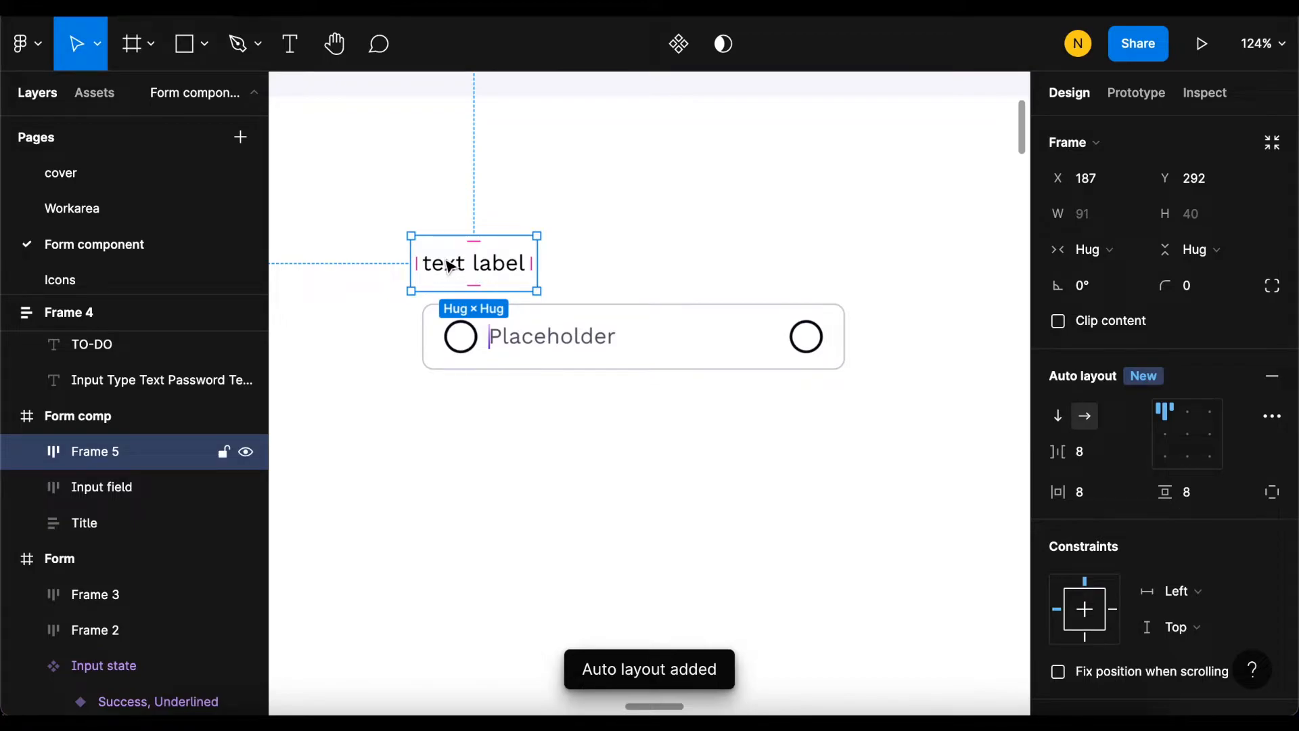
{"action": "left_click_drag", "start_coordinate": [450, 266], "coordinate": [459, 265]}
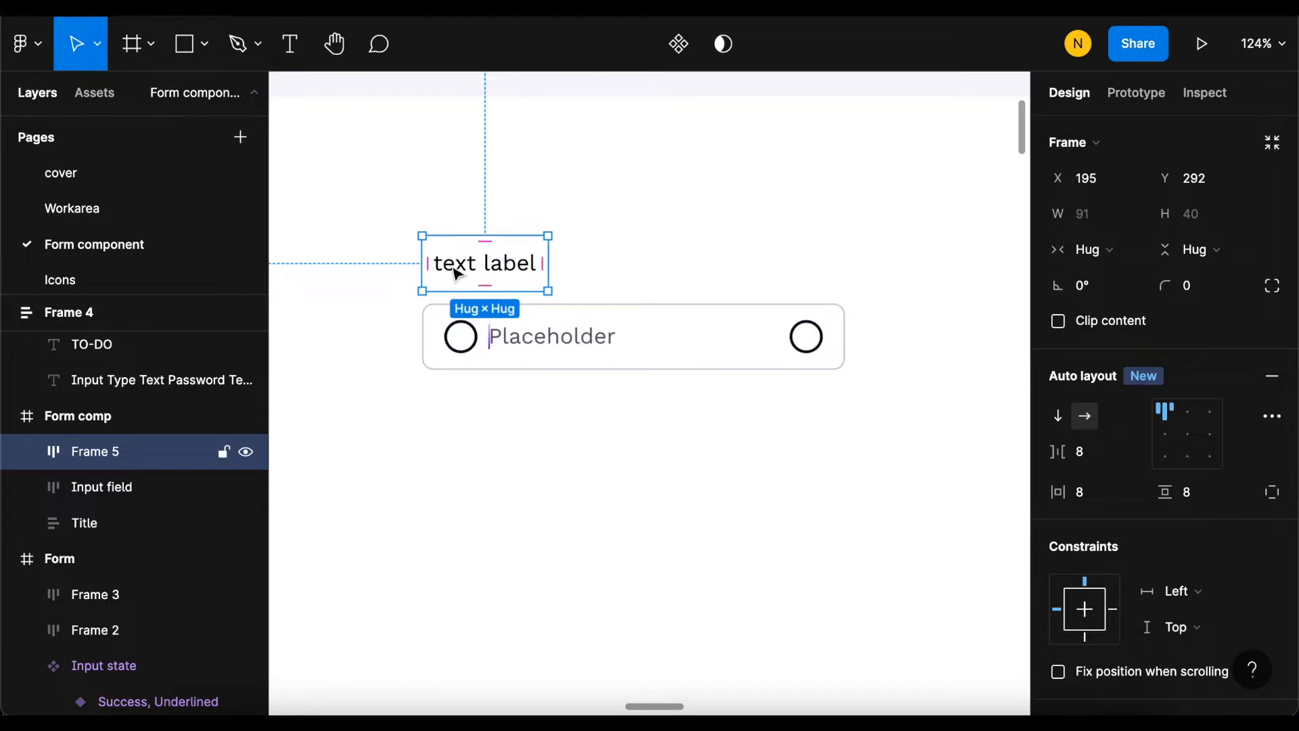
Step: Set the text label frame's horizontal and vertical padding to 0
{"action": "left_click", "coordinate": [1093, 454]}
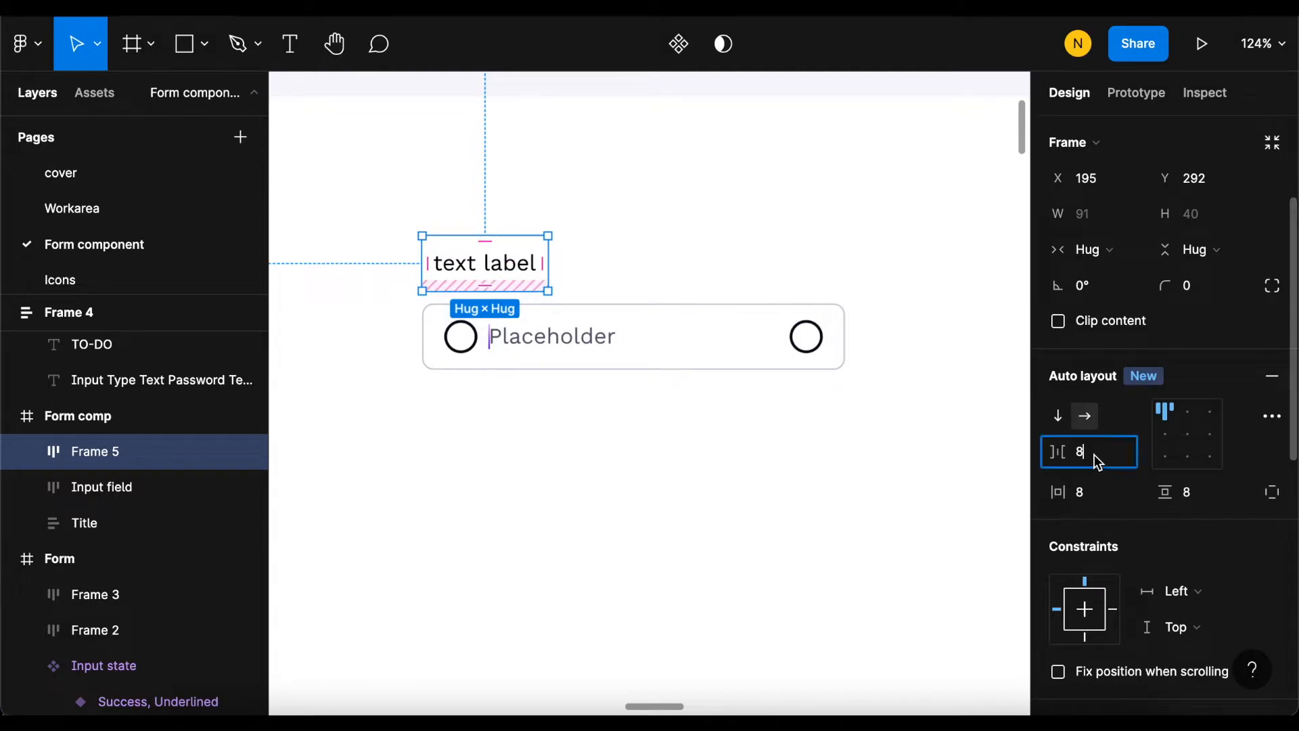
{"action": "left_click", "coordinate": [1103, 498]}
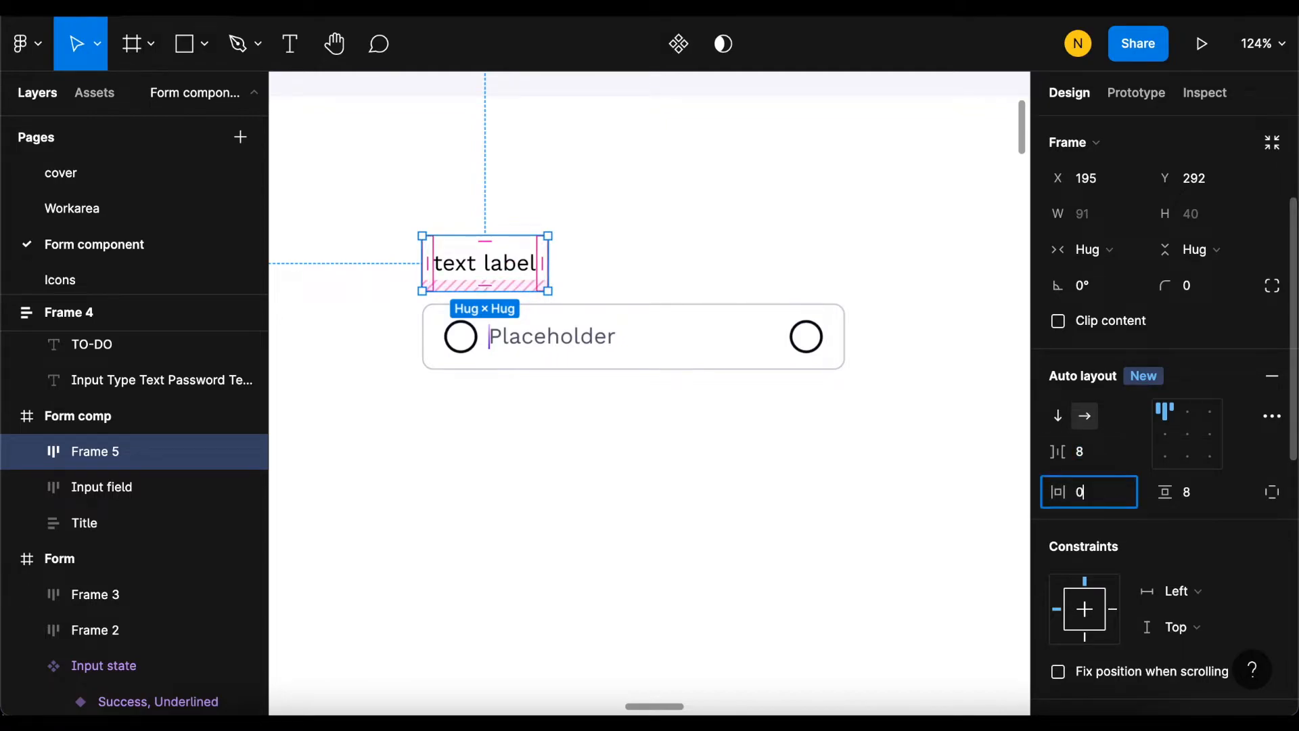
{"action": "type", "text": "0"}
{"action": "left_click", "coordinate": [1203, 496]}
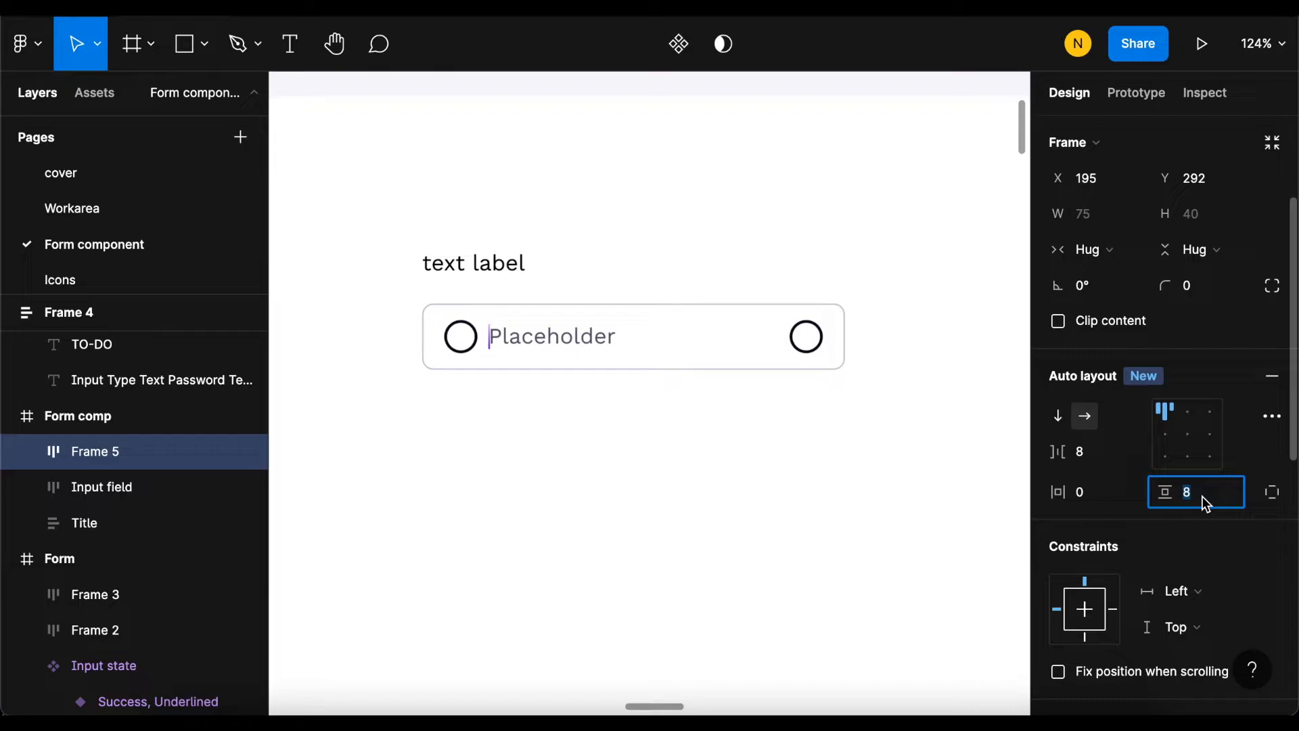
{"action": "type", "text": "0"}
{"action": "left_click", "coordinate": [517, 256]}
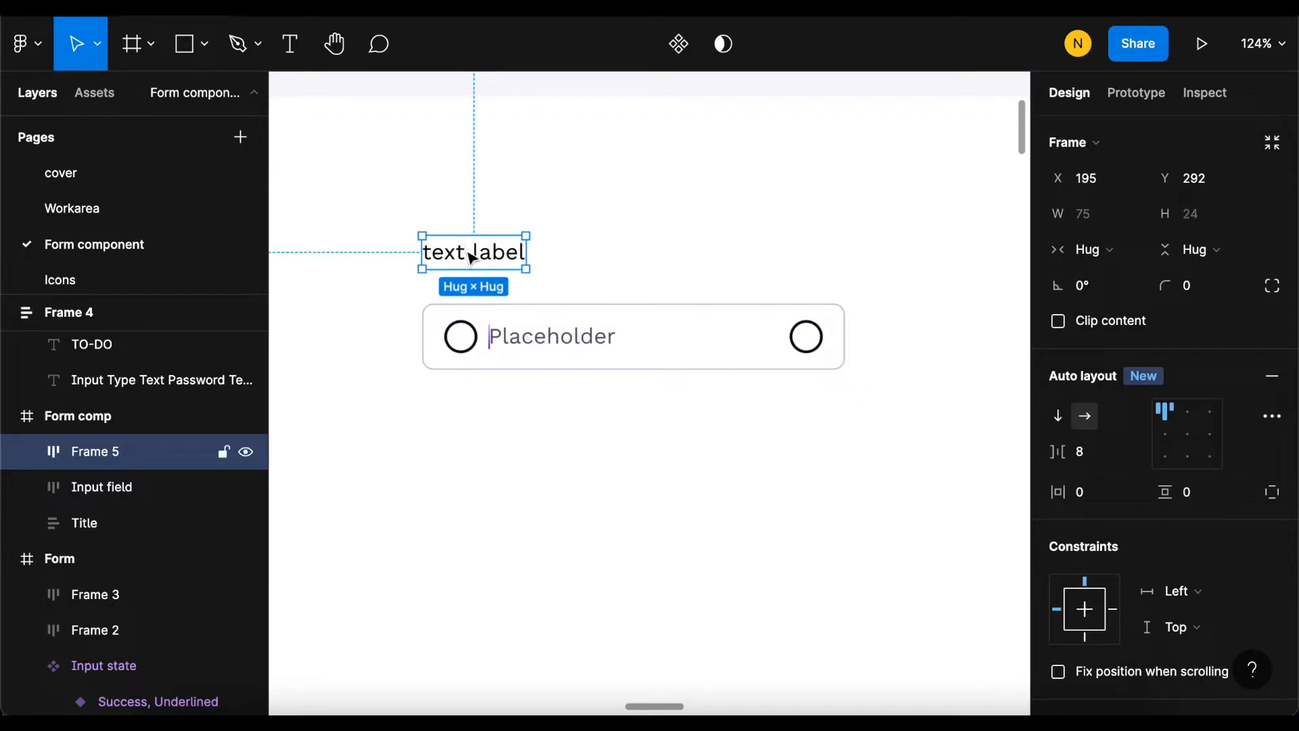
Step: Capitalize the first letter of the label so it reads "Text label"
{"action": "left_click", "coordinate": [434, 255]}
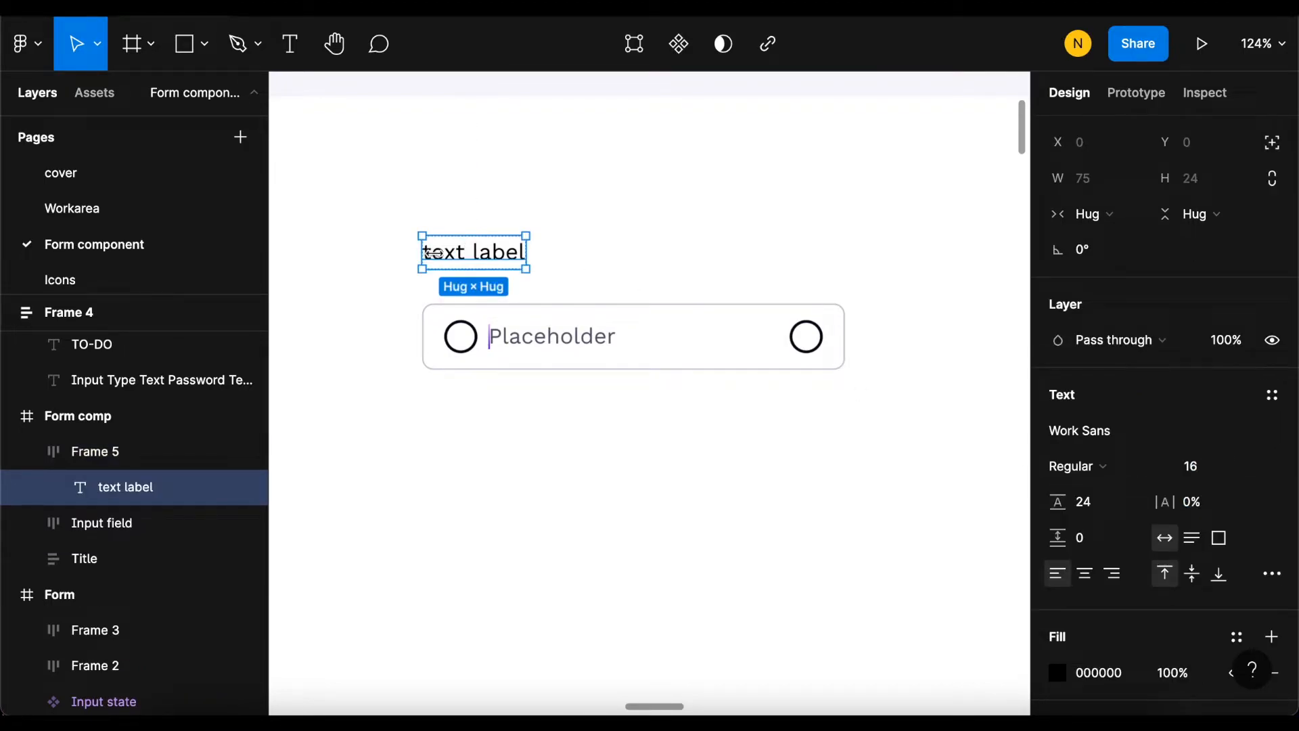
{"action": "double_click", "coordinate": [433, 253]}
{"action": "left_click", "coordinate": [429, 253]}
{"action": "key", "text": "BackSpace"}
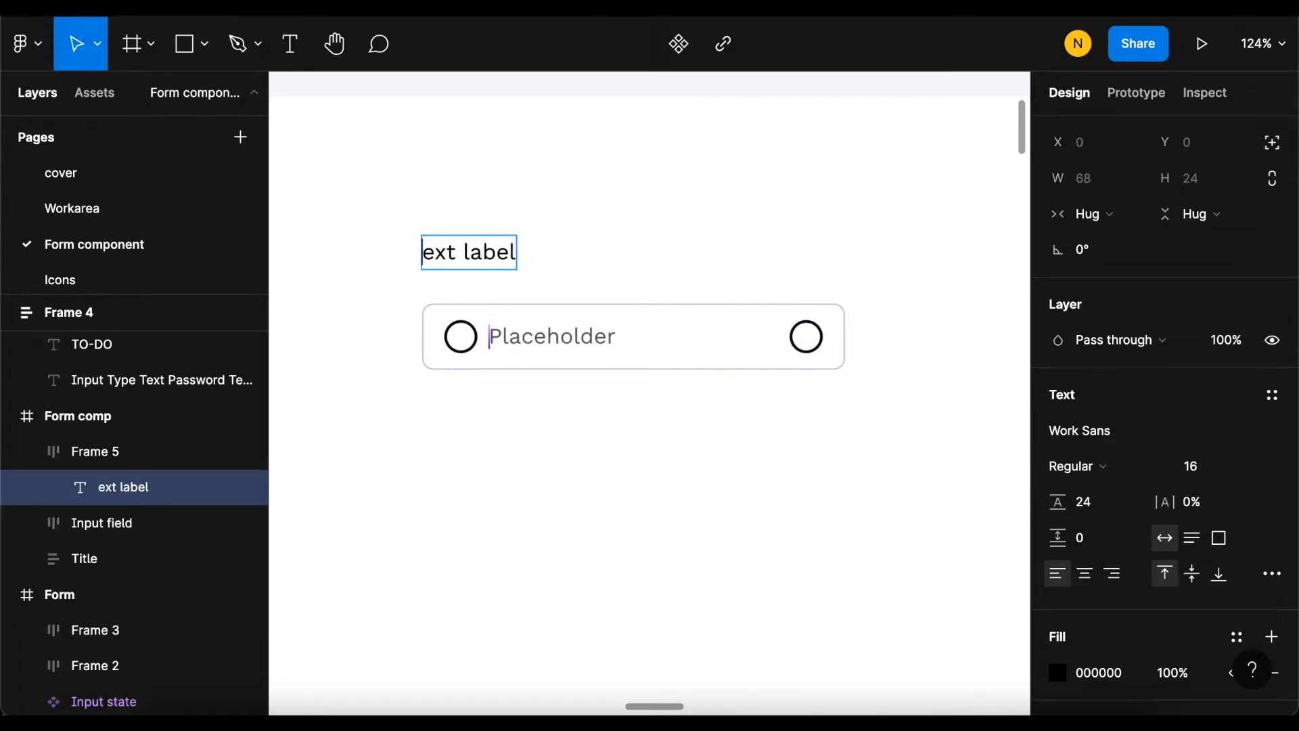
{"action": "type", "text": "T"}
{"action": "key", "text": "Escape"}
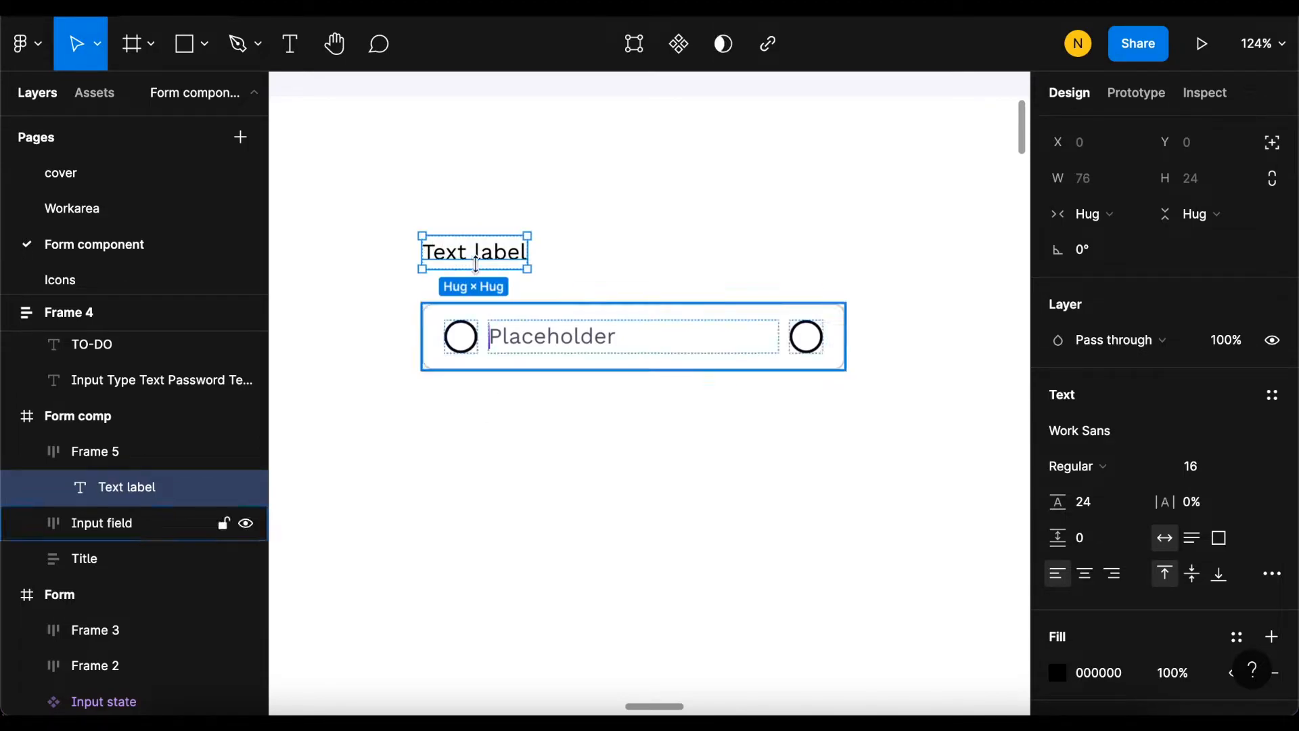
Step: Shift the Text label frame closer to the Input field and duplicate it below the field with the text "Validation message!"
{"action": "left_click", "coordinate": [481, 253]}
{"action": "left_click_drag", "start_coordinate": [483, 262], "coordinate": [469, 403]}
{"action": "double_click", "coordinate": [452, 400]}
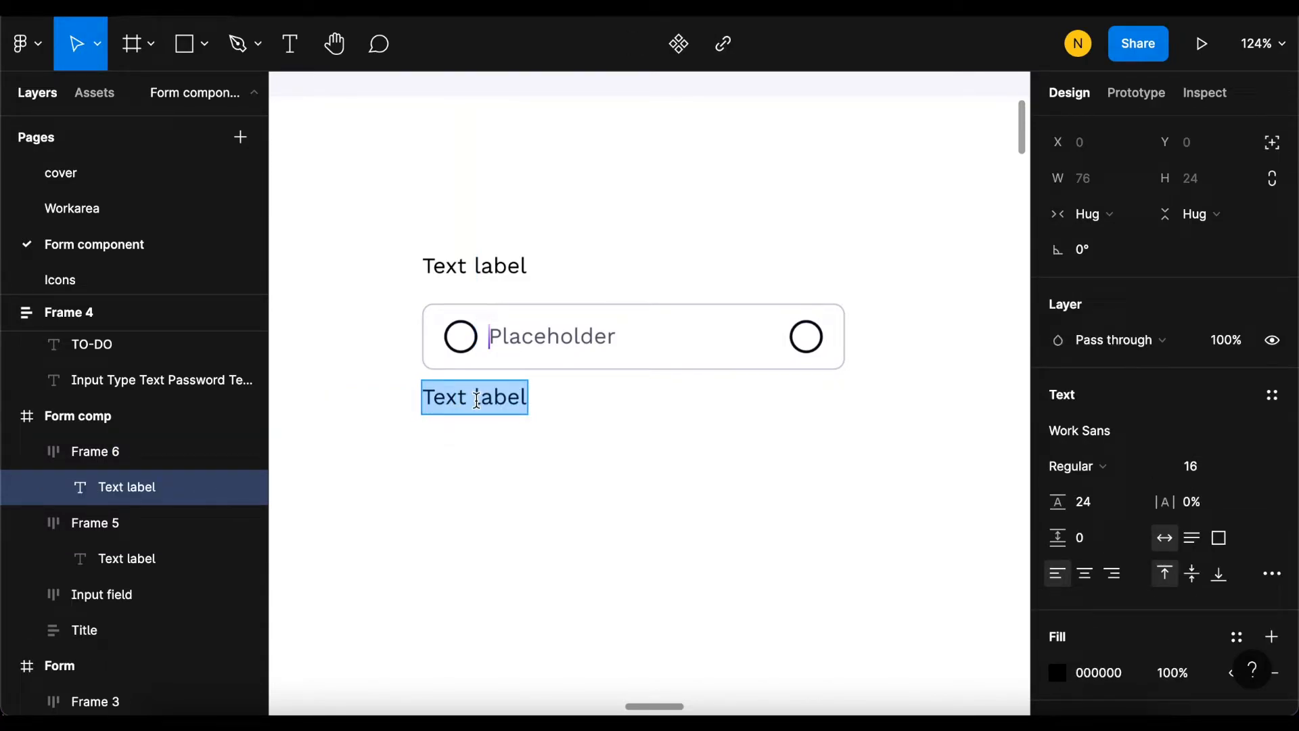
{"action": "type", "text": "Validation message"}
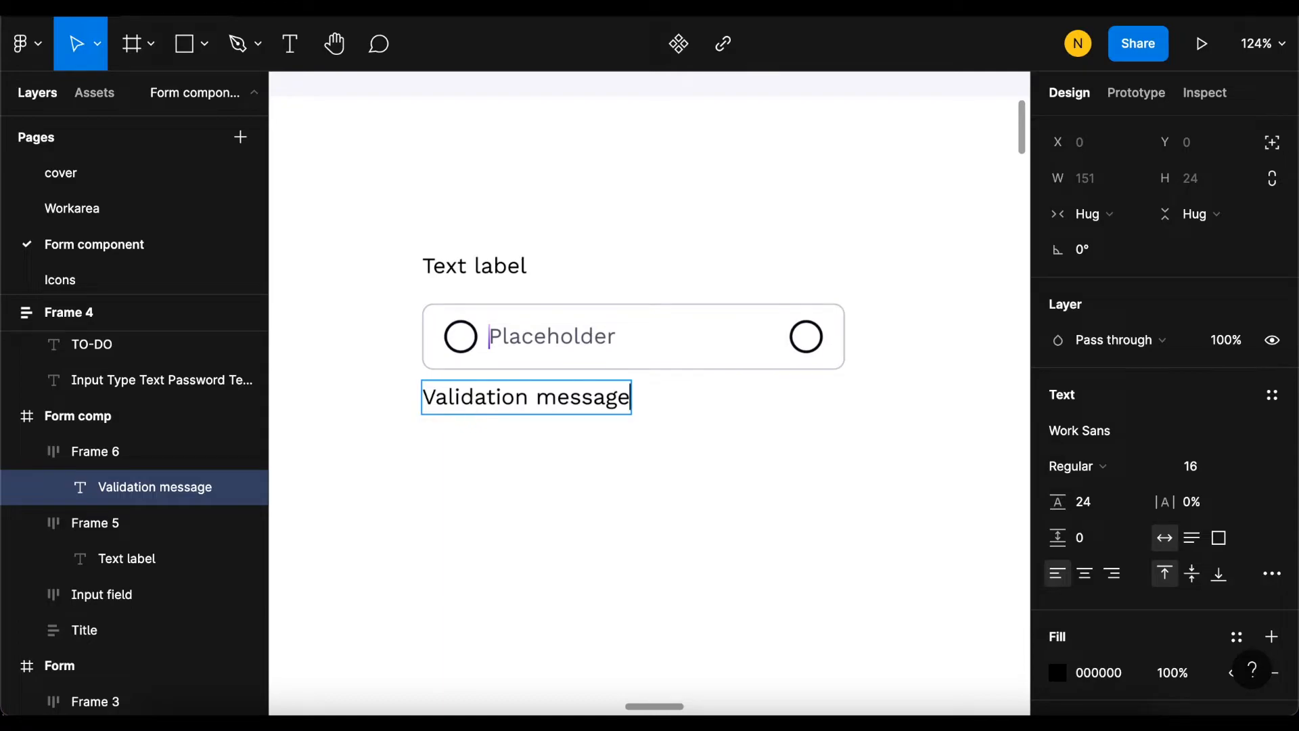
{"action": "type", "text": "!"}
{"action": "key", "text": "Escape"}
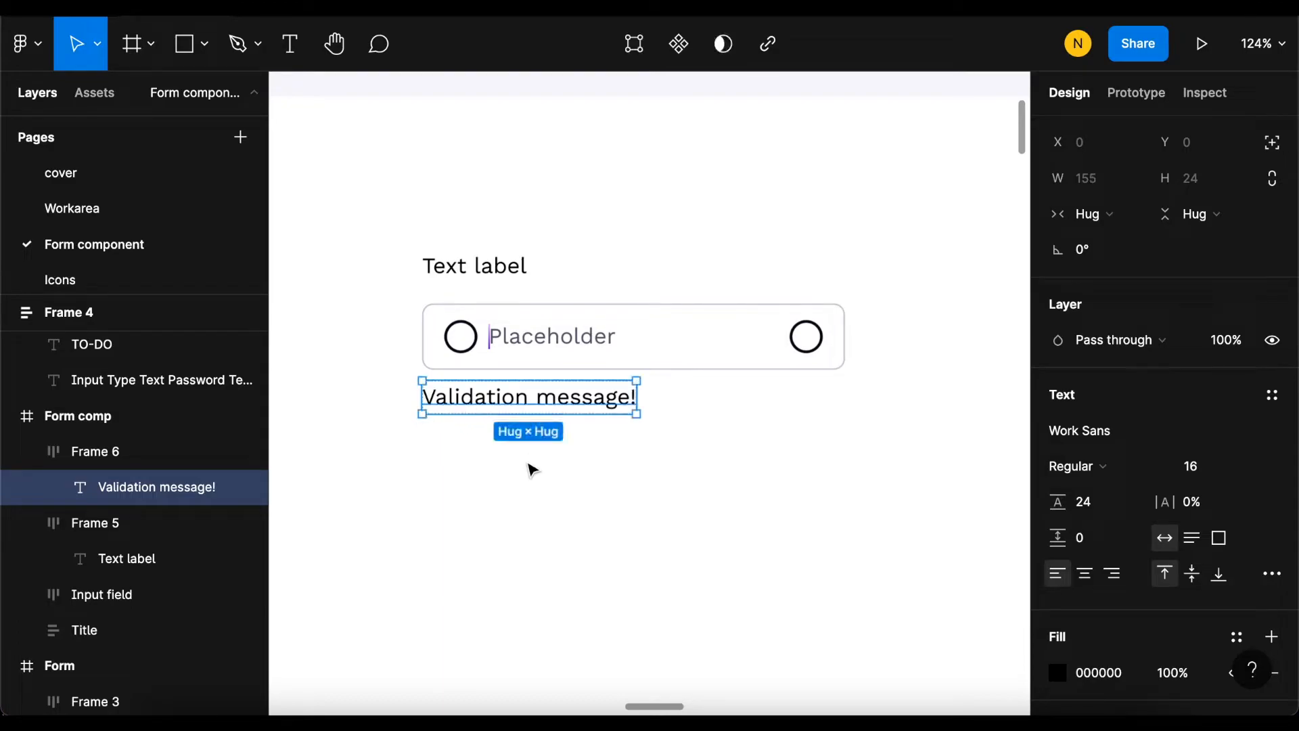
Step: Rename the validation message's frame to "validation" and the text label's frame to "Label", then deselect
{"action": "left_click", "coordinate": [106, 453]}
{"action": "double_click", "coordinate": [106, 452]}
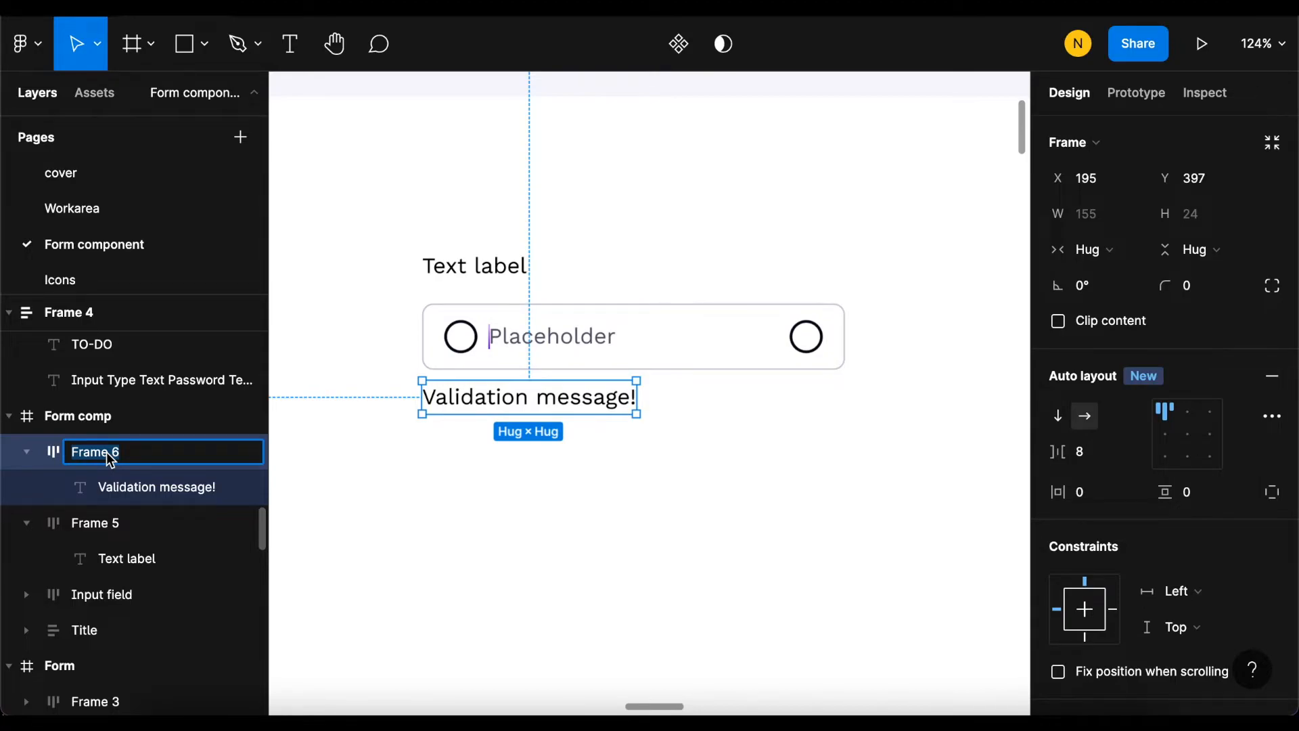
{"action": "type", "text": "validation"}
{"action": "key", "text": "Return"}
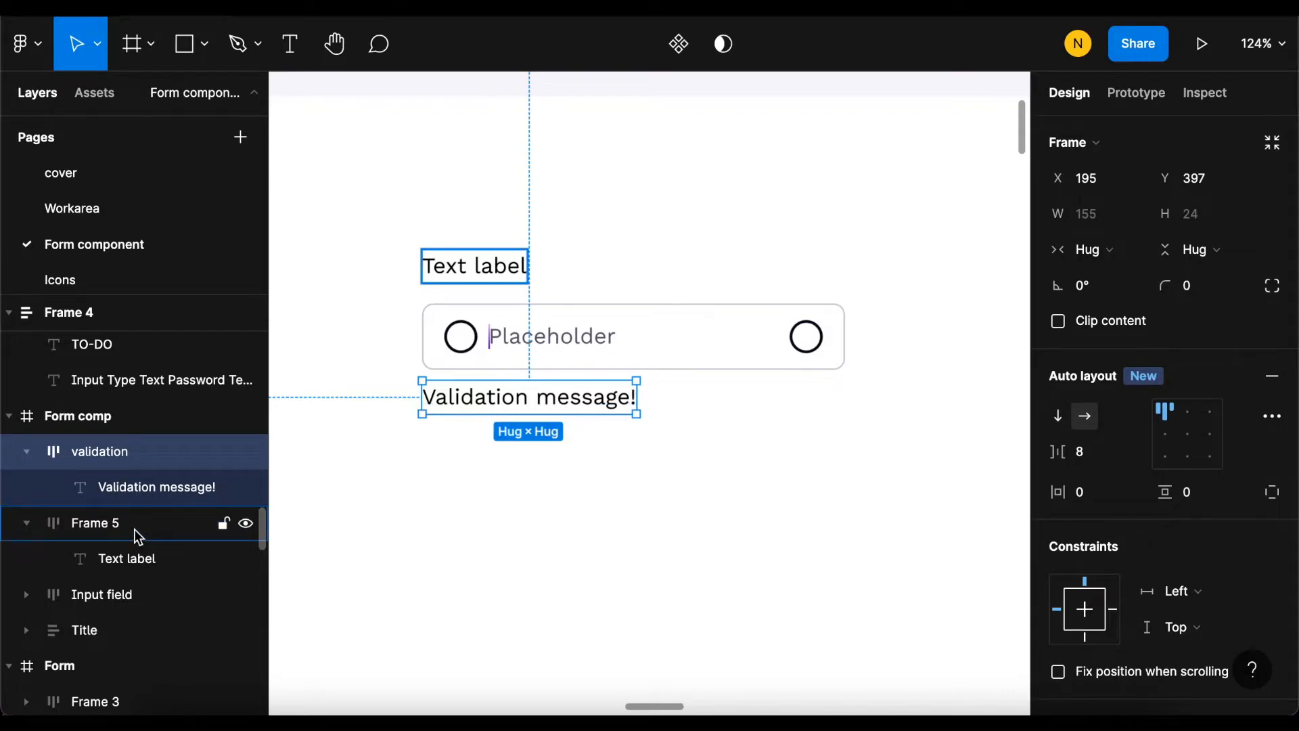
{"action": "left_click", "coordinate": [108, 526]}
{"action": "double_click", "coordinate": [111, 527]}
{"action": "type", "text": "Label"}
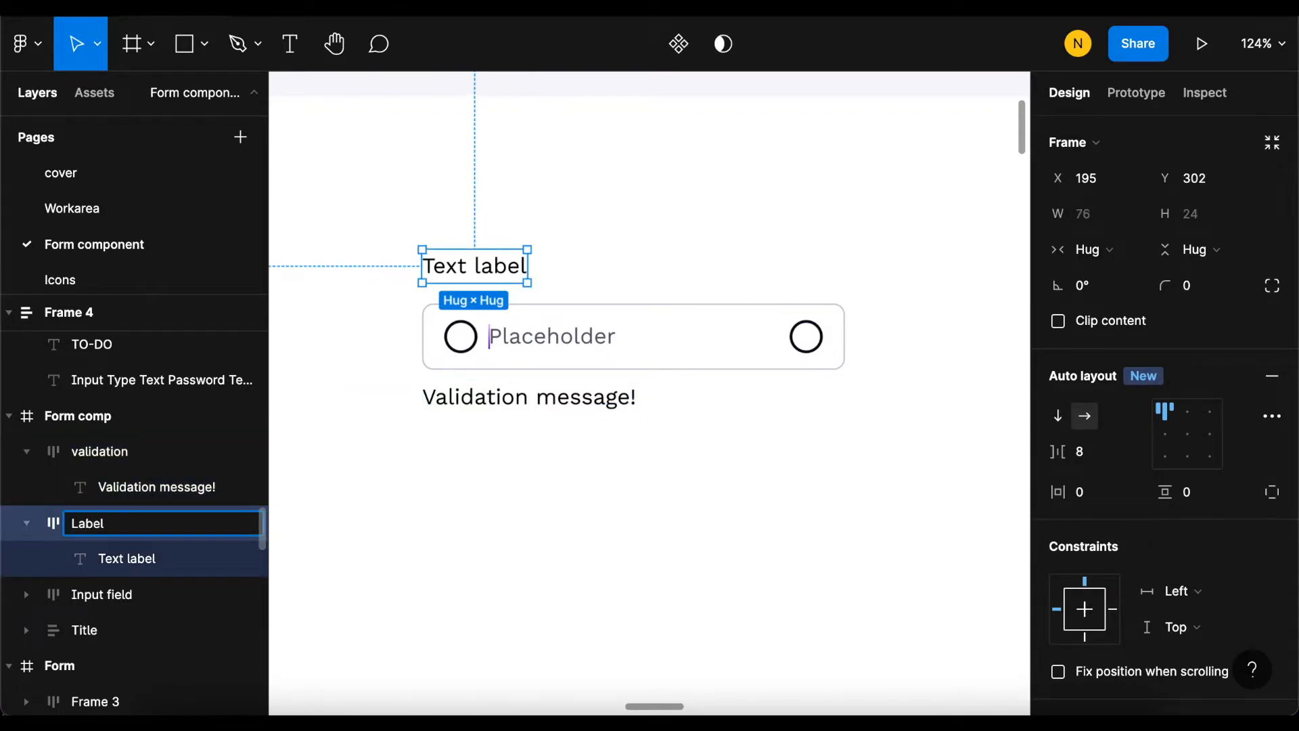
{"action": "key", "text": "Return"}
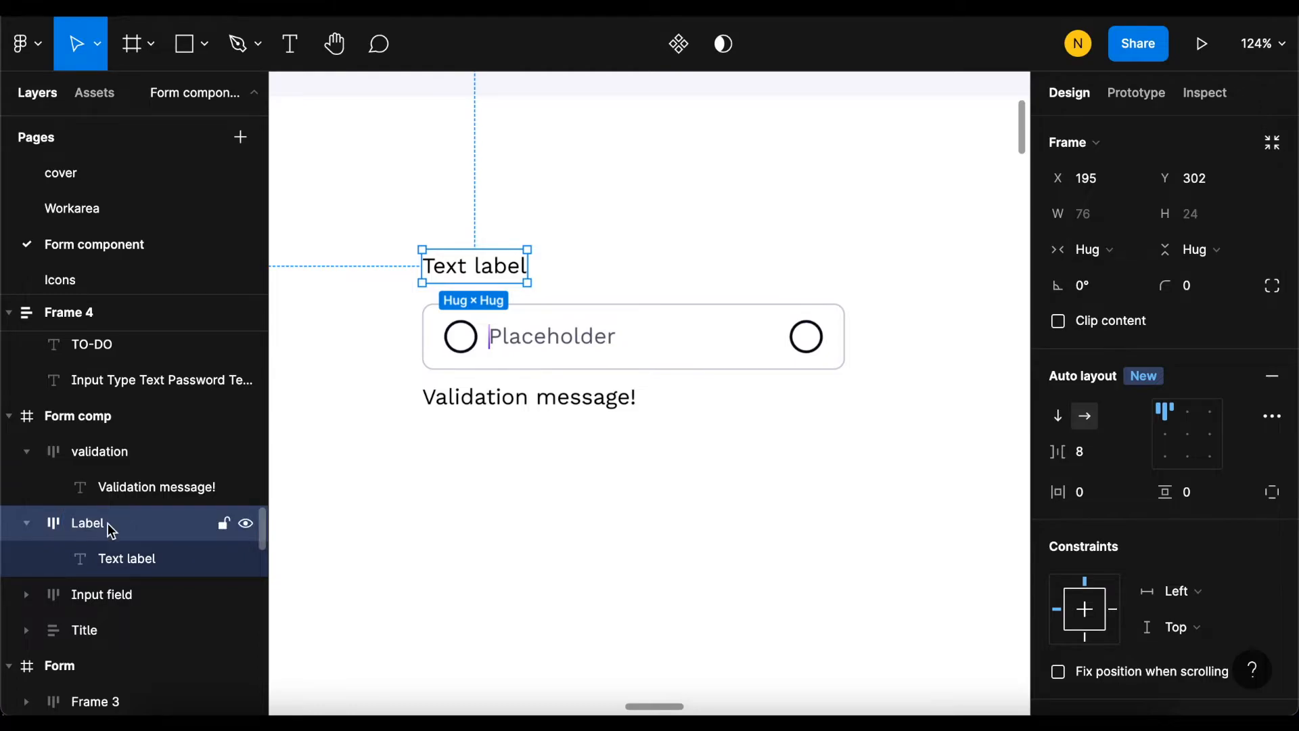
{"action": "left_click", "coordinate": [461, 510]}
{"action": "scroll", "coordinate": [427, 424], "scroll_direction": "down", "scroll_amount": 3}
{"action": "scroll", "coordinate": [480, 372], "scroll_direction": "up", "scroll_amount": 3}
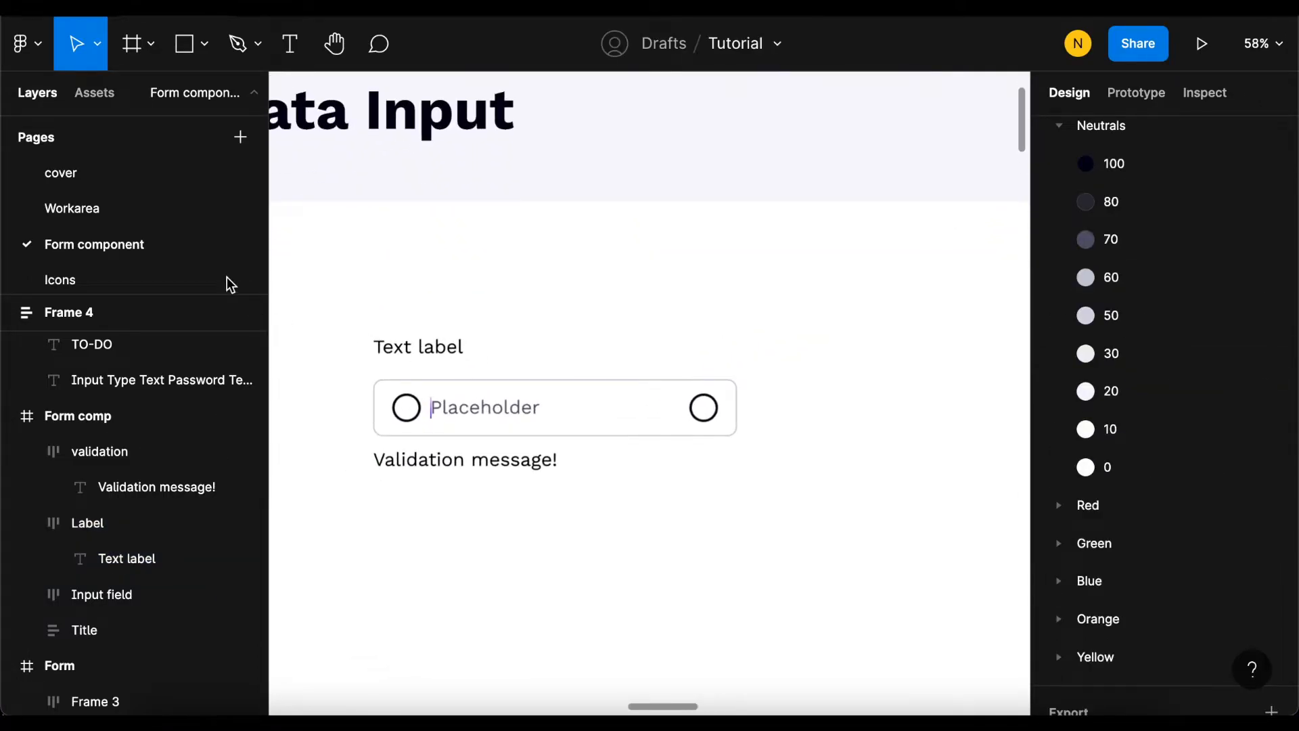
Step: Wrap the Label, Input field and validation frames in one vertical auto layout frame with 8 spacing between items
{"action": "left_click_drag", "start_coordinate": [780, 560], "coordinate": [826, 580]}
{"action": "scroll", "coordinate": [826, 580], "scroll_direction": "down", "scroll_amount": 1}
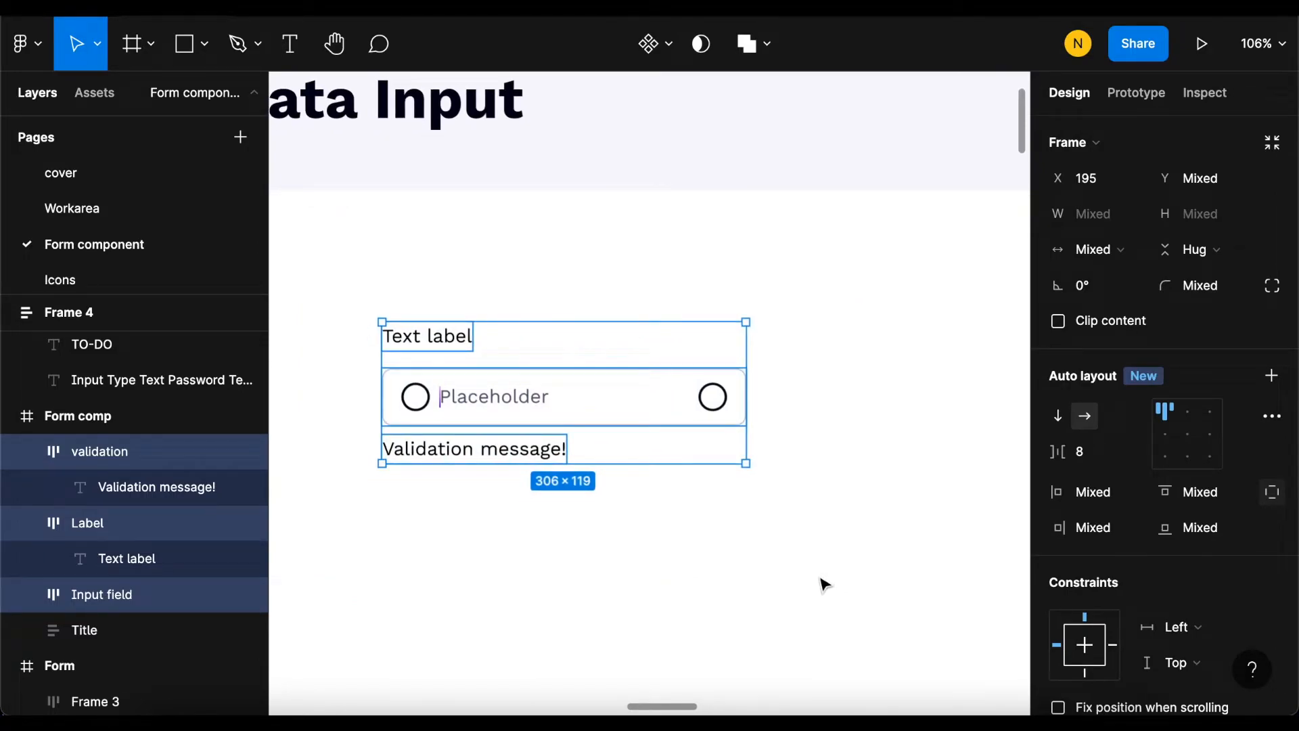
{"action": "key", "text": "shift+a"}
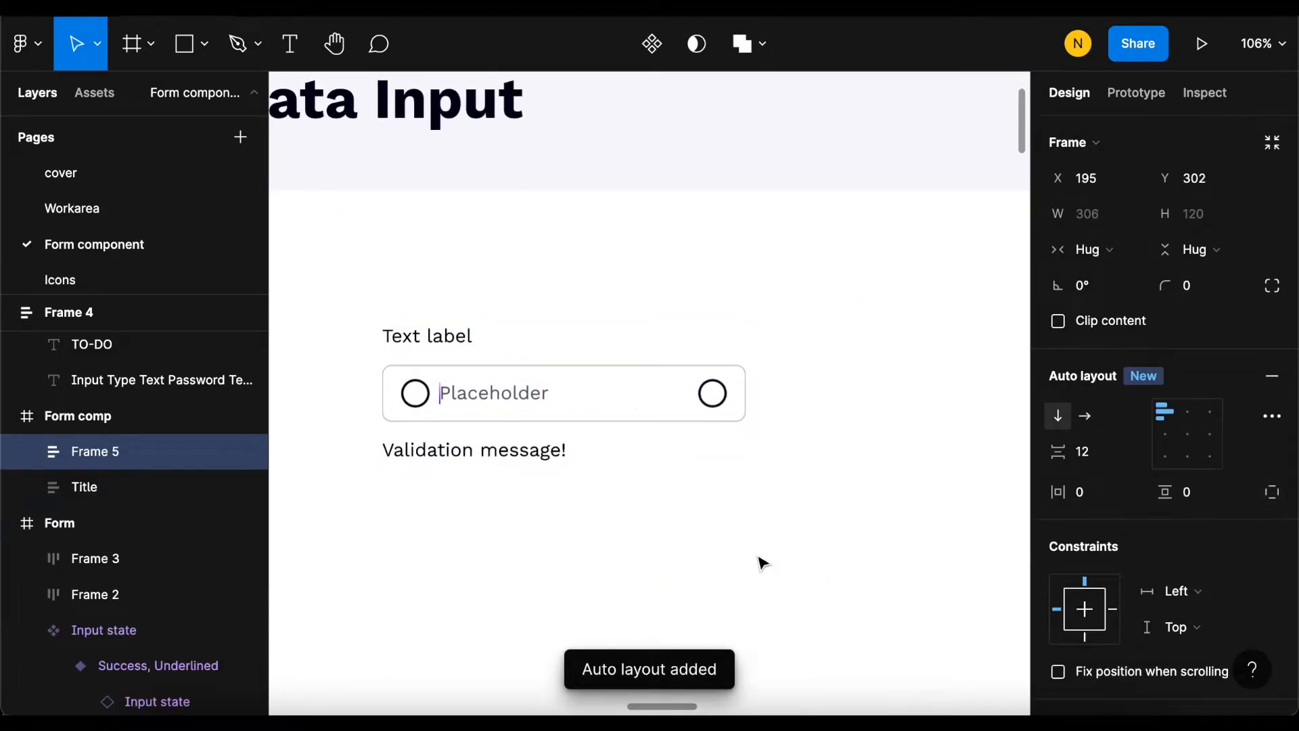
{"action": "scroll", "coordinate": [771, 559], "scroll_direction": "down", "scroll_amount": 3}
{"action": "scroll", "coordinate": [757, 552], "scroll_direction": "down", "scroll_amount": 3}
{"action": "scroll", "coordinate": [714, 504], "scroll_direction": "up", "scroll_amount": 2}
{"action": "scroll", "coordinate": [708, 493], "scroll_direction": "up", "scroll_amount": 5}
{"action": "left_click", "coordinate": [1094, 452]}
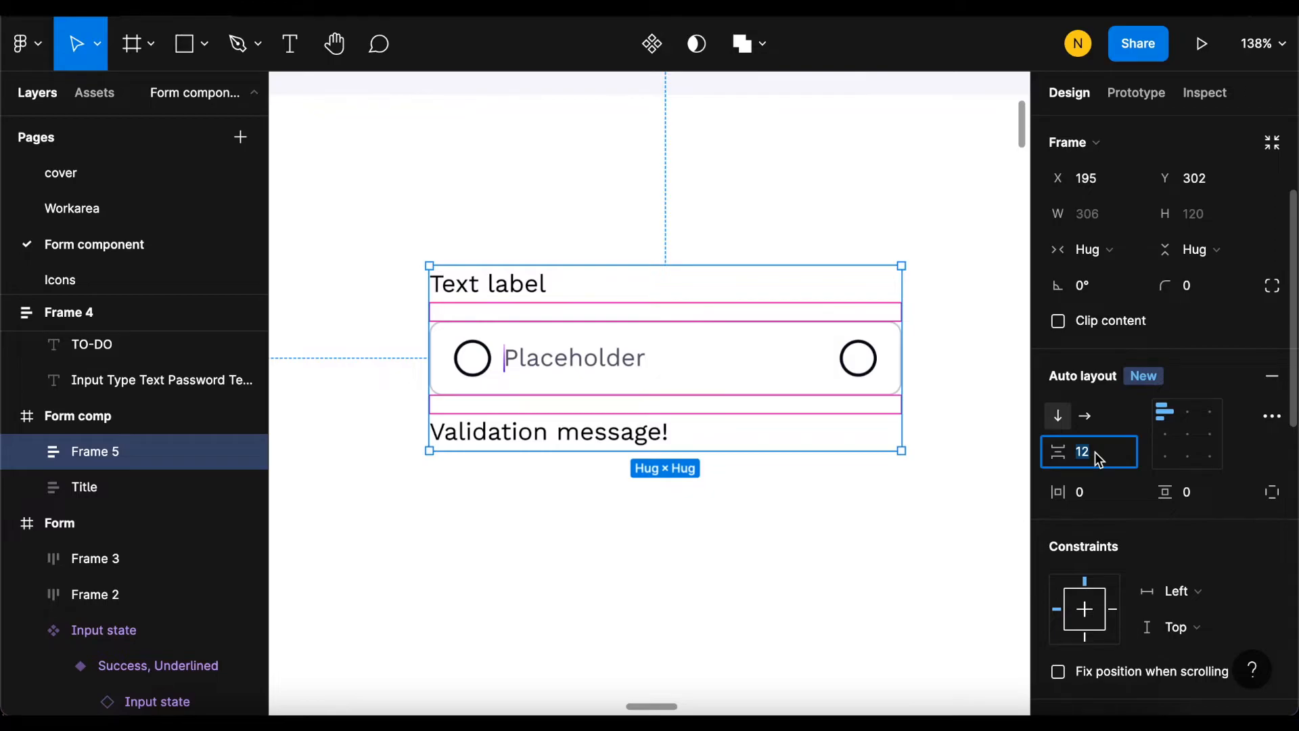
{"action": "type", "text": "8"}
{"action": "key", "text": "Return"}
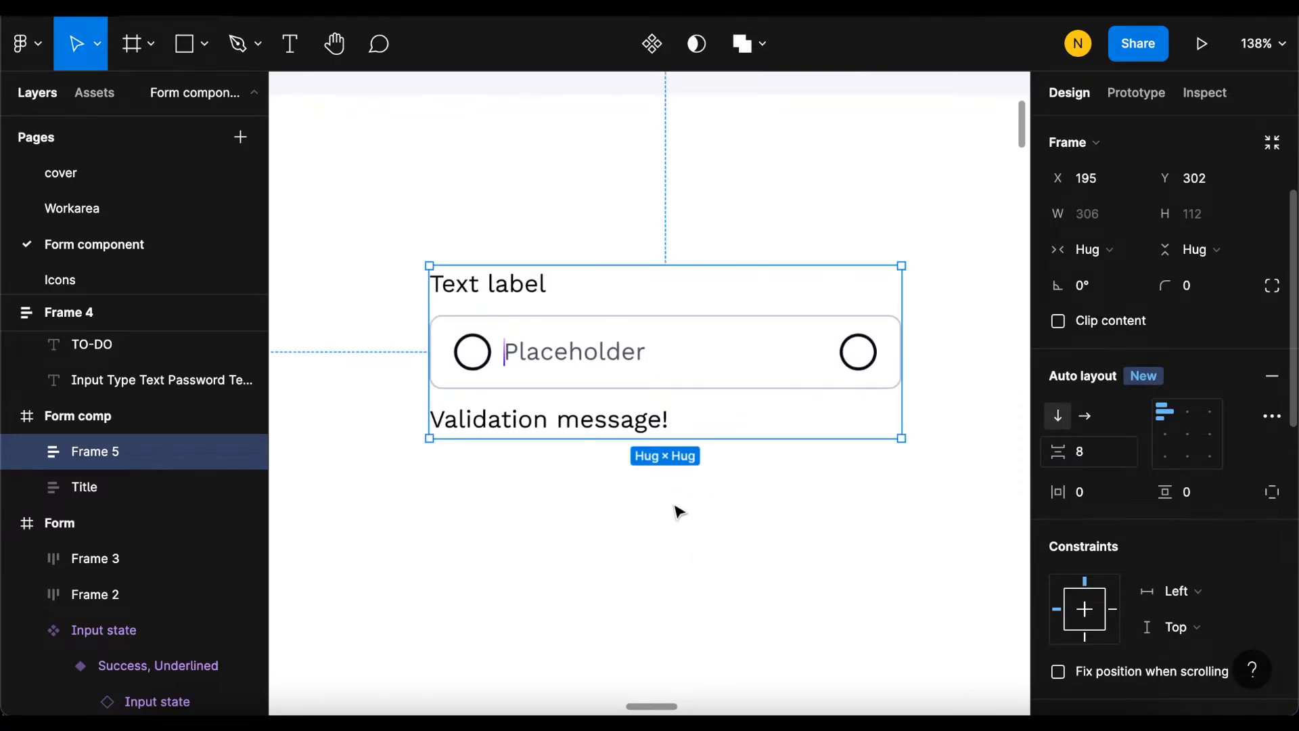
Step: Set the "Validation message!" text's line height to 16 and font size to 14, then deselect it
{"action": "scroll", "coordinate": [530, 436], "scroll_direction": "down", "scroll_amount": 3}
{"action": "scroll", "coordinate": [521, 427], "scroll_direction": "up", "scroll_amount": 5}
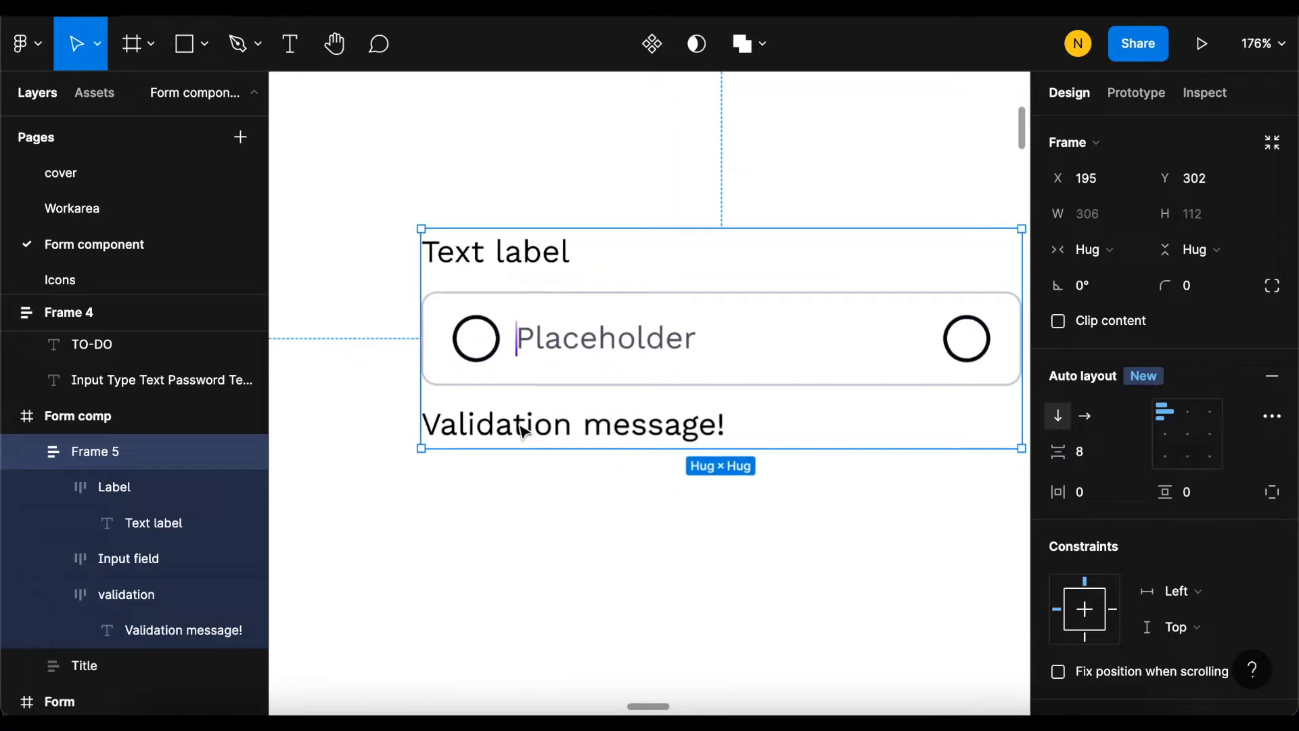
{"action": "double_click", "coordinate": [522, 430]}
{"action": "left_click", "coordinate": [1107, 507]}
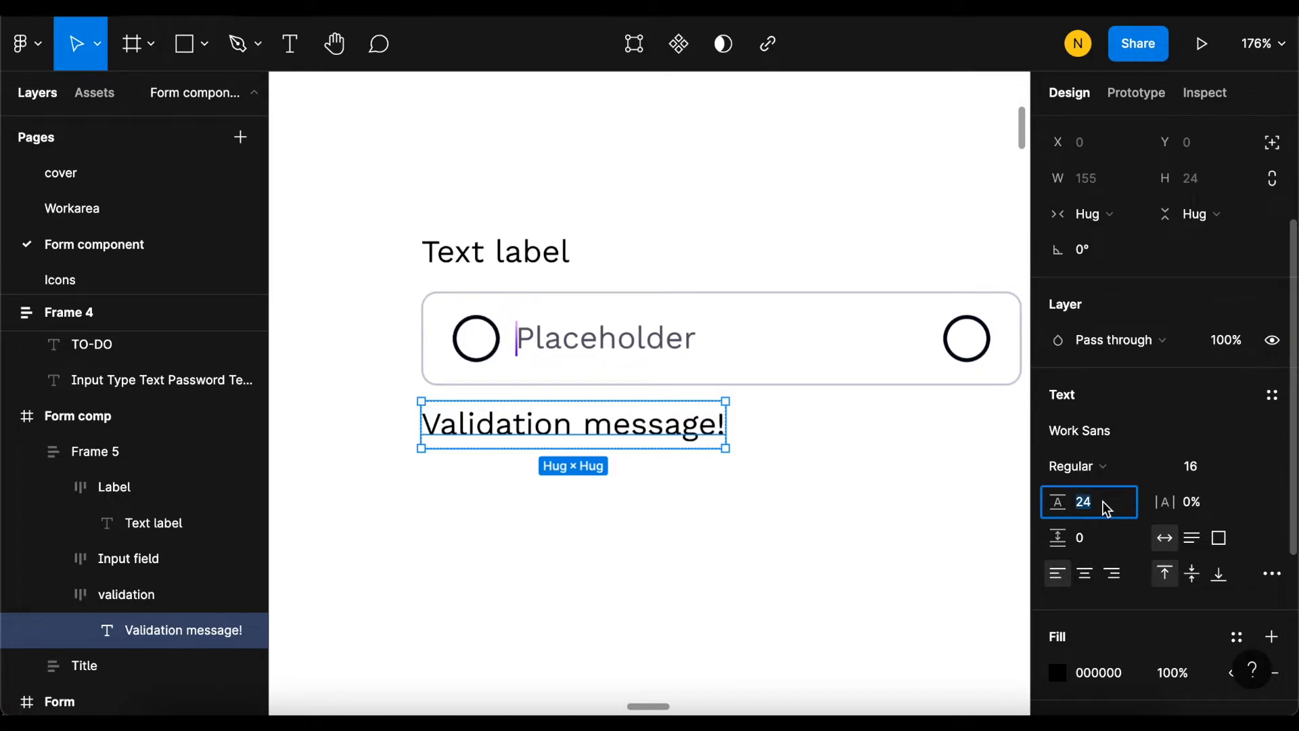
{"action": "type", "text": "16"}
{"action": "key", "text": "Return"}
{"action": "left_click", "coordinate": [1211, 479]}
{"action": "type", "text": "1"}
{"action": "key", "text": "Return"}
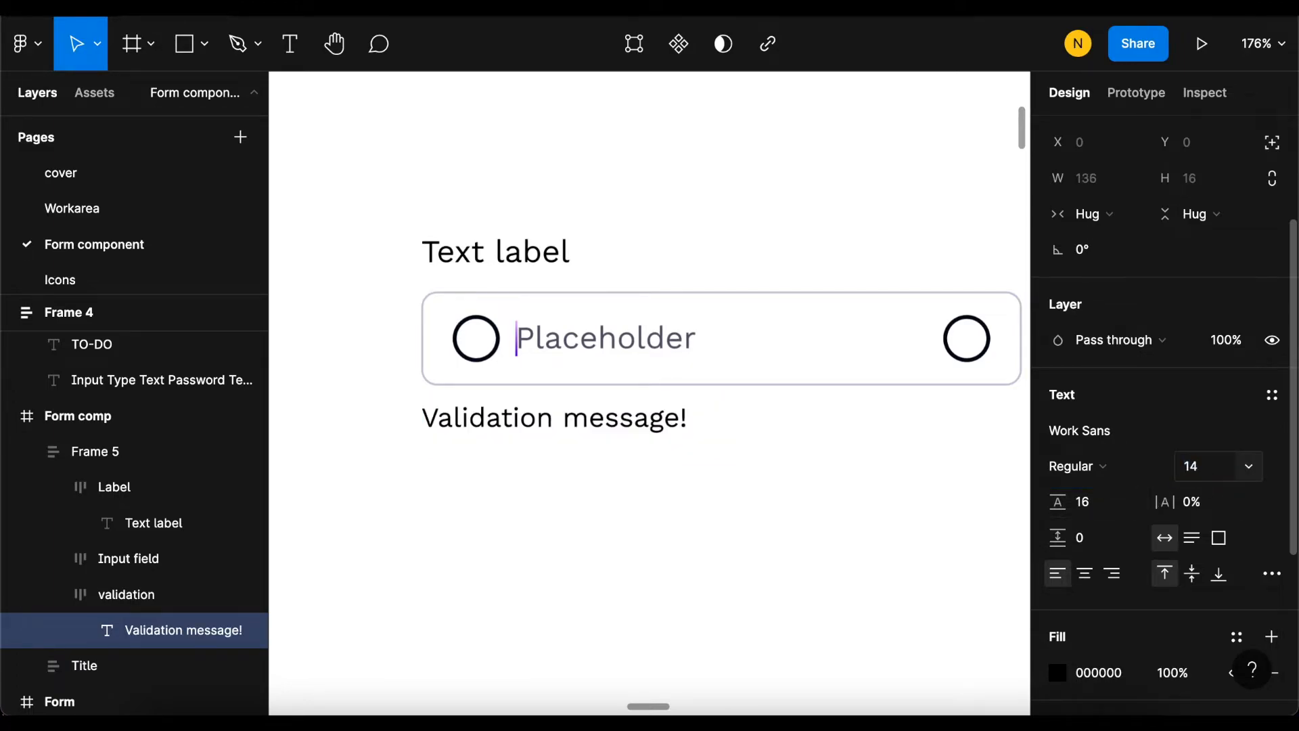
{"action": "scroll", "coordinate": [485, 426], "scroll_direction": "down", "scroll_amount": 3}
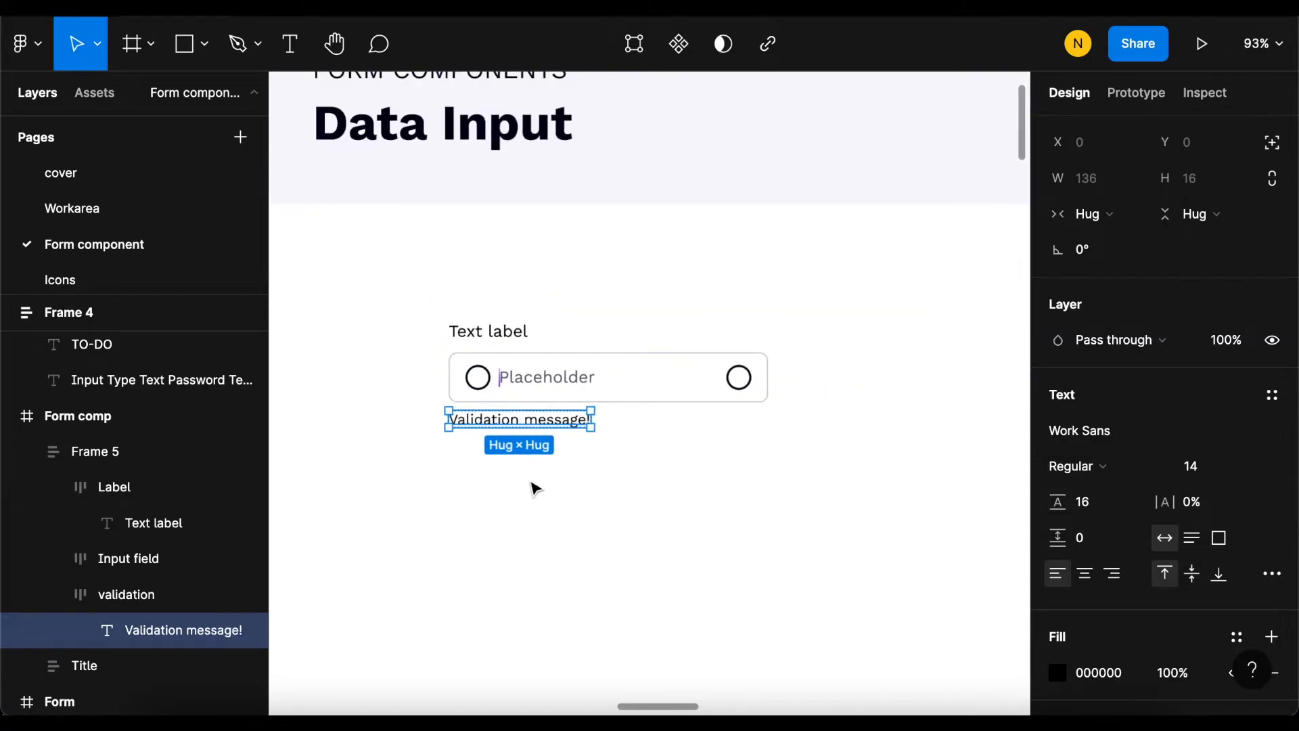
{"action": "scroll", "coordinate": [547, 446], "scroll_direction": "up", "scroll_amount": 2}
{"action": "left_click", "coordinate": [514, 430]}
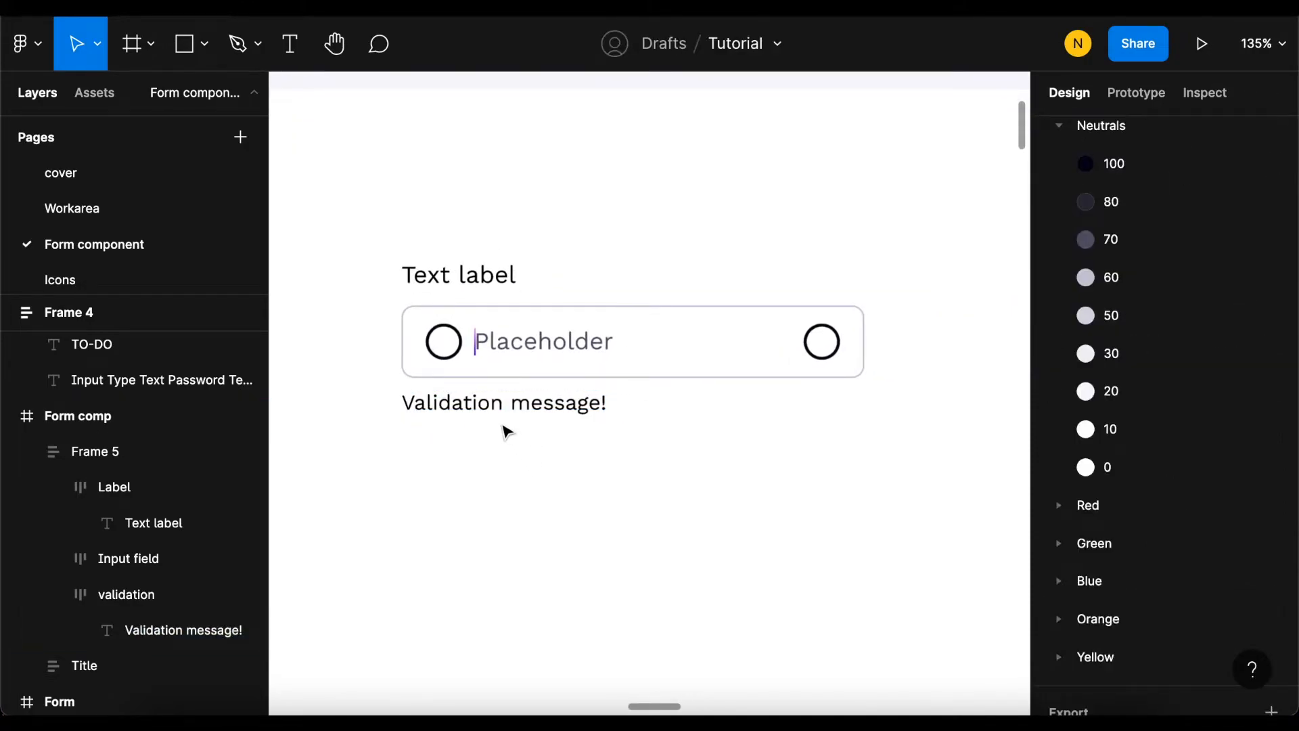
Step: Set the Label frame's horizontal resizing to Fill container
{"action": "scroll", "coordinate": [504, 431], "scroll_direction": "up", "scroll_amount": 3}
{"action": "scroll", "coordinate": [577, 446], "scroll_direction": "up", "scroll_amount": 2}
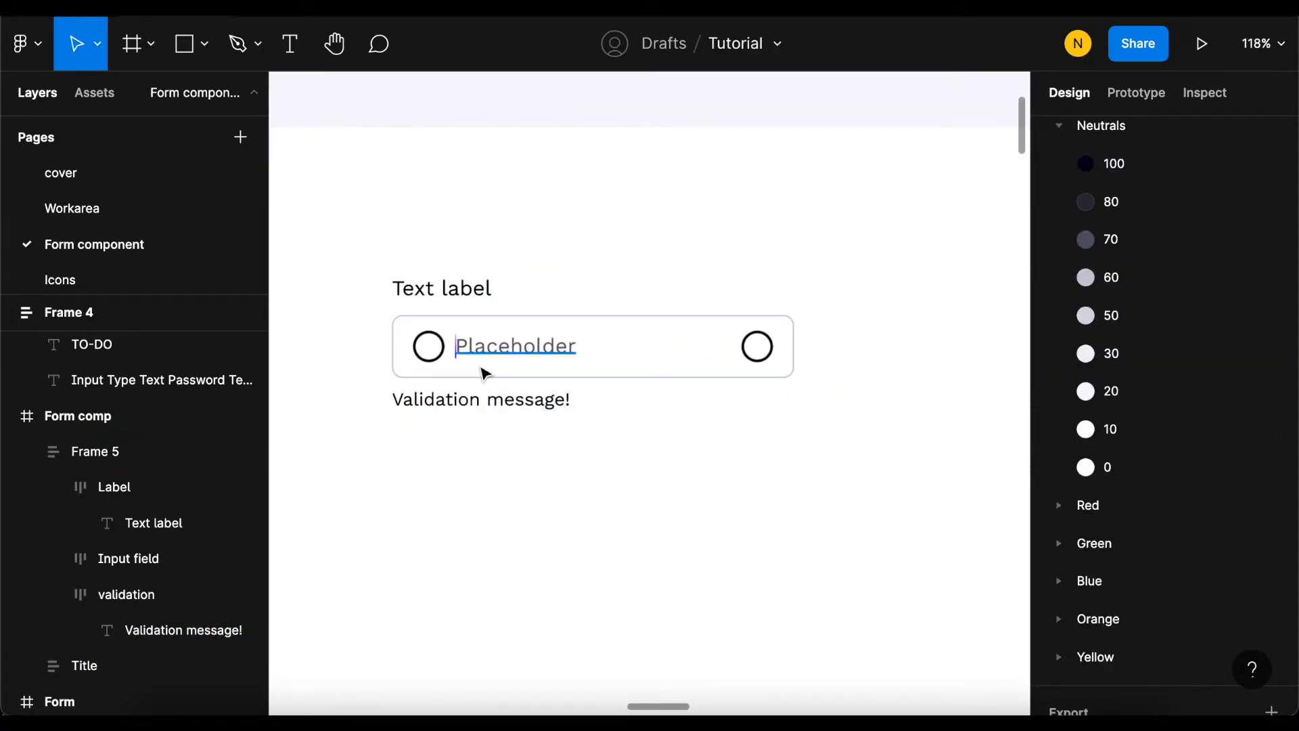
{"action": "scroll", "coordinate": [484, 372], "scroll_direction": "down", "scroll_amount": 2}
{"action": "scroll", "coordinate": [441, 348], "scroll_direction": "up", "scroll_amount": 3}
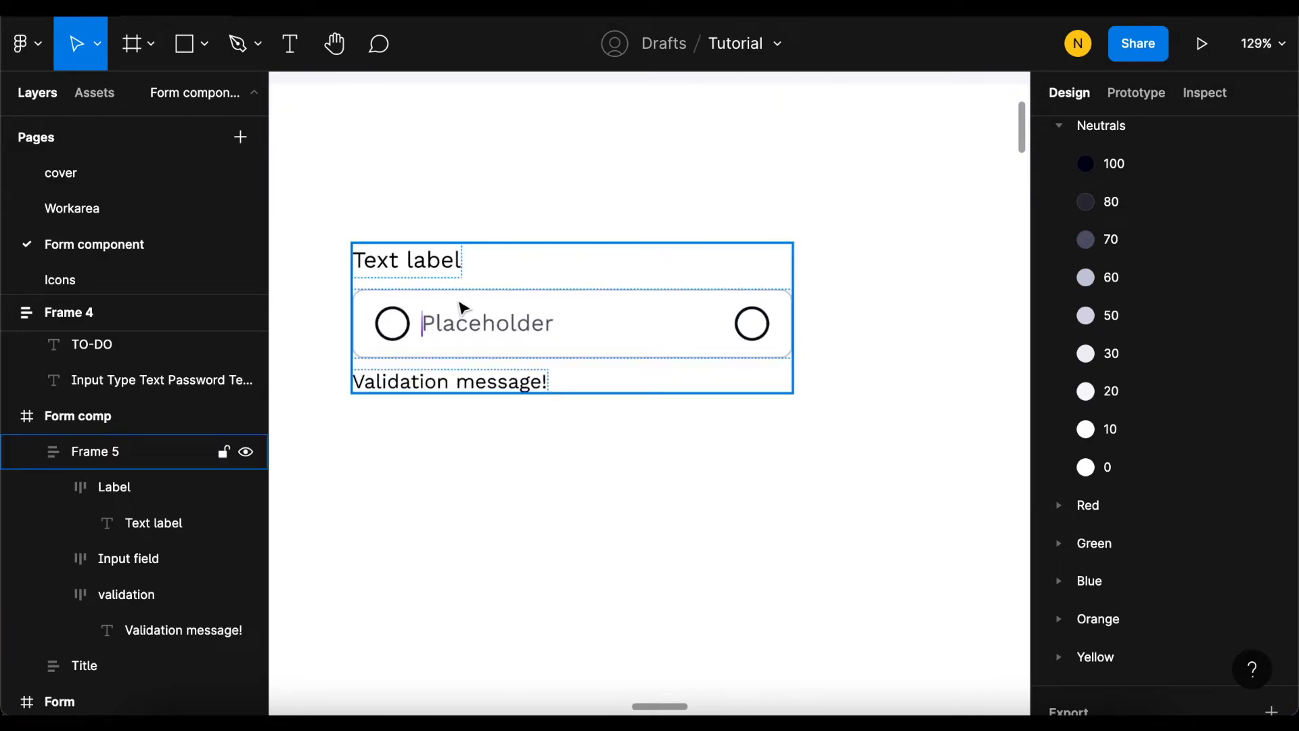
{"action": "left_click", "coordinate": [464, 308]}
{"action": "scroll", "coordinate": [459, 311], "scroll_direction": "down", "scroll_amount": 5}
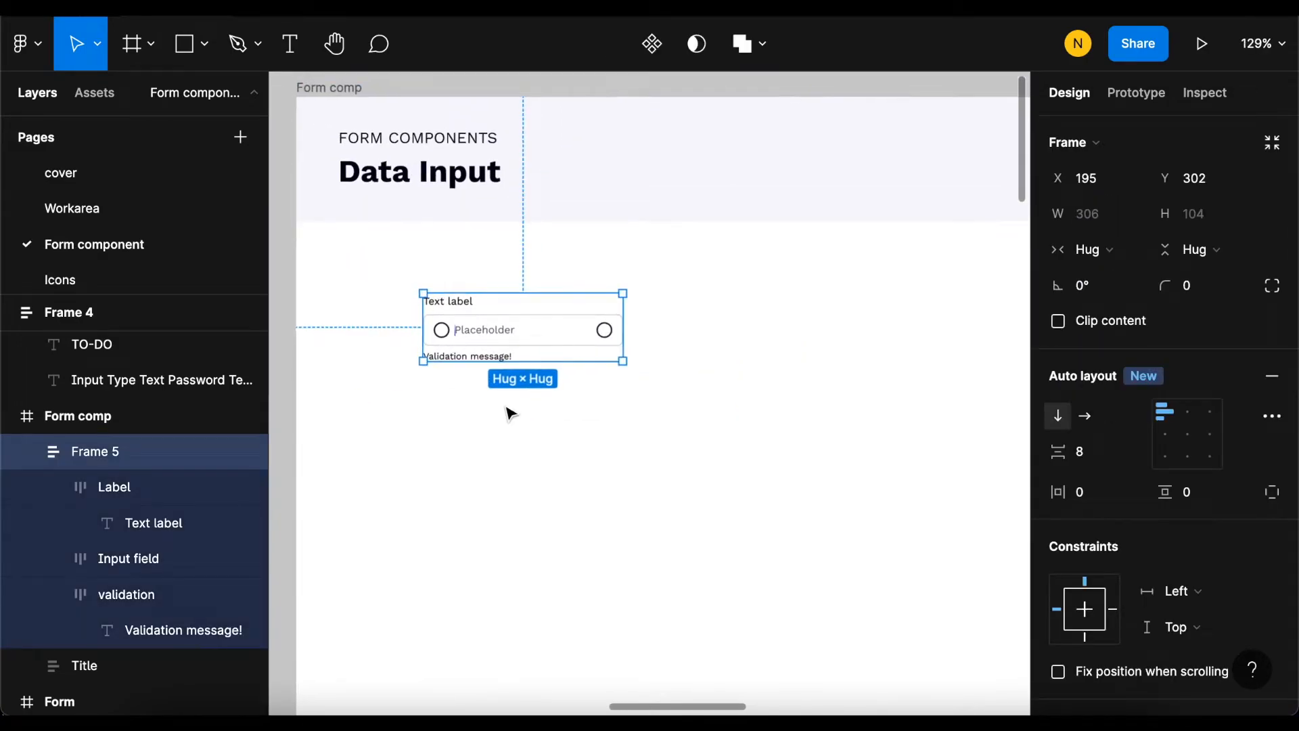
{"action": "scroll", "coordinate": [528, 379], "scroll_direction": "up", "scroll_amount": 5}
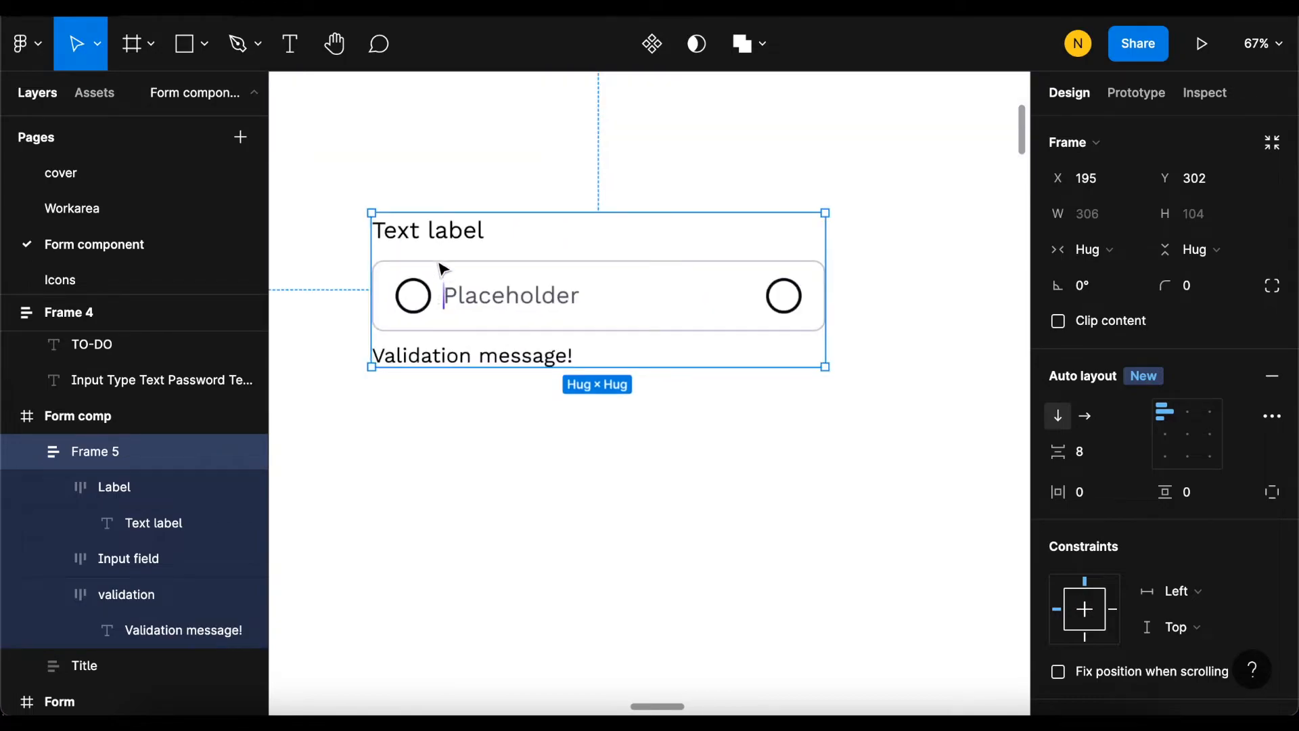
{"action": "left_click", "coordinate": [441, 244]}
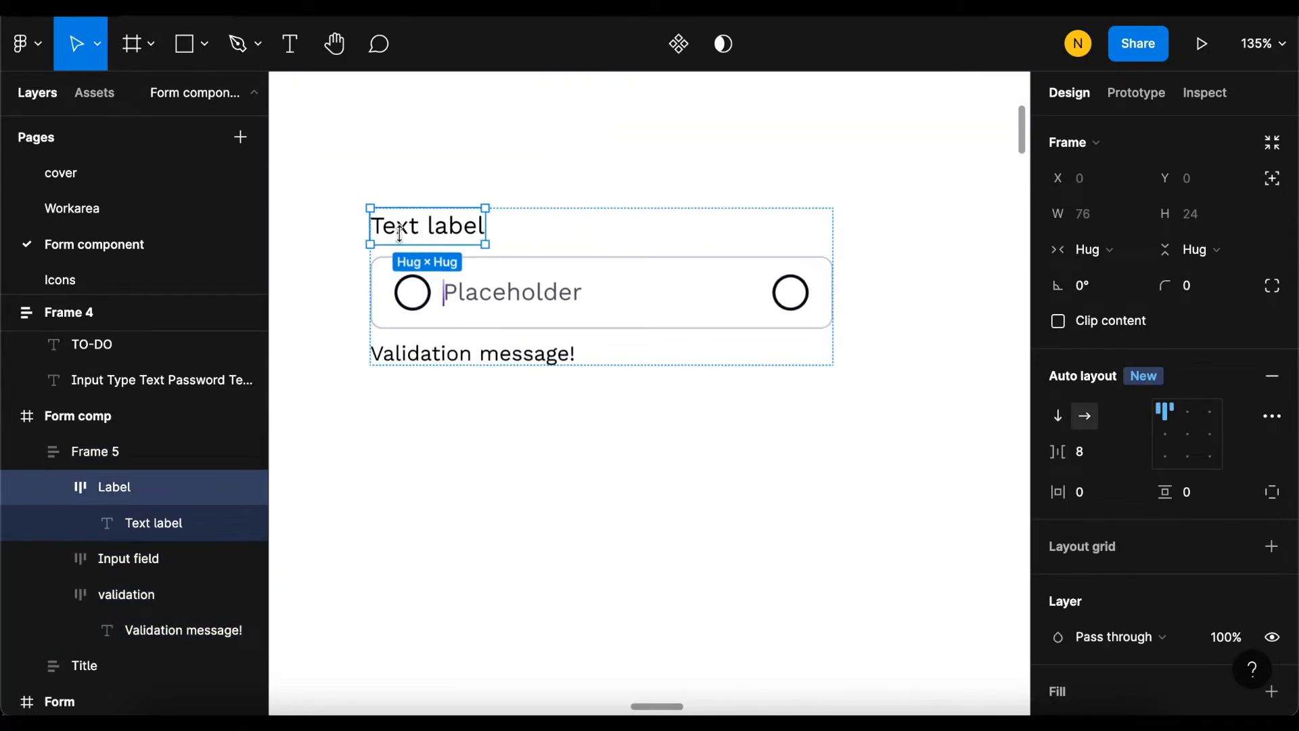
{"action": "scroll", "coordinate": [609, 352], "scroll_direction": "up", "scroll_amount": 3}
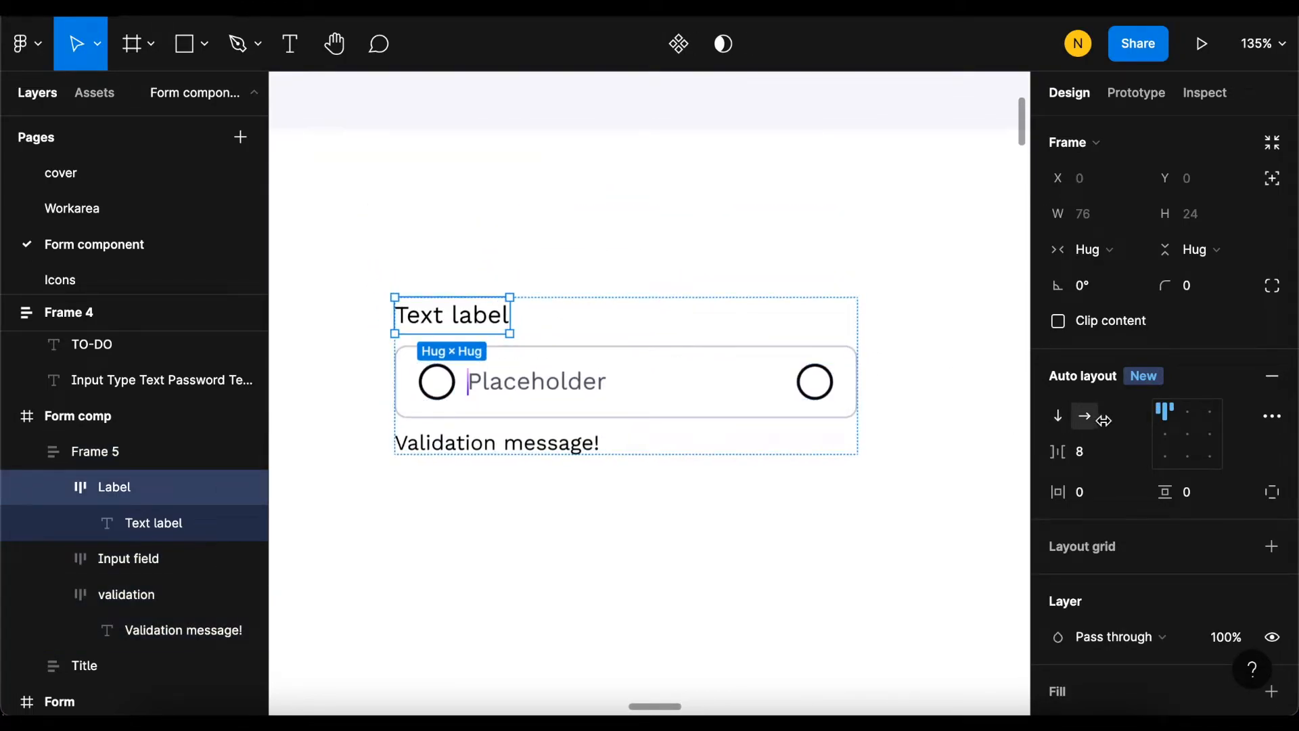
{"action": "scroll", "coordinate": [1109, 399], "scroll_direction": "up", "scroll_amount": 2}
{"action": "left_click", "coordinate": [1111, 323]}
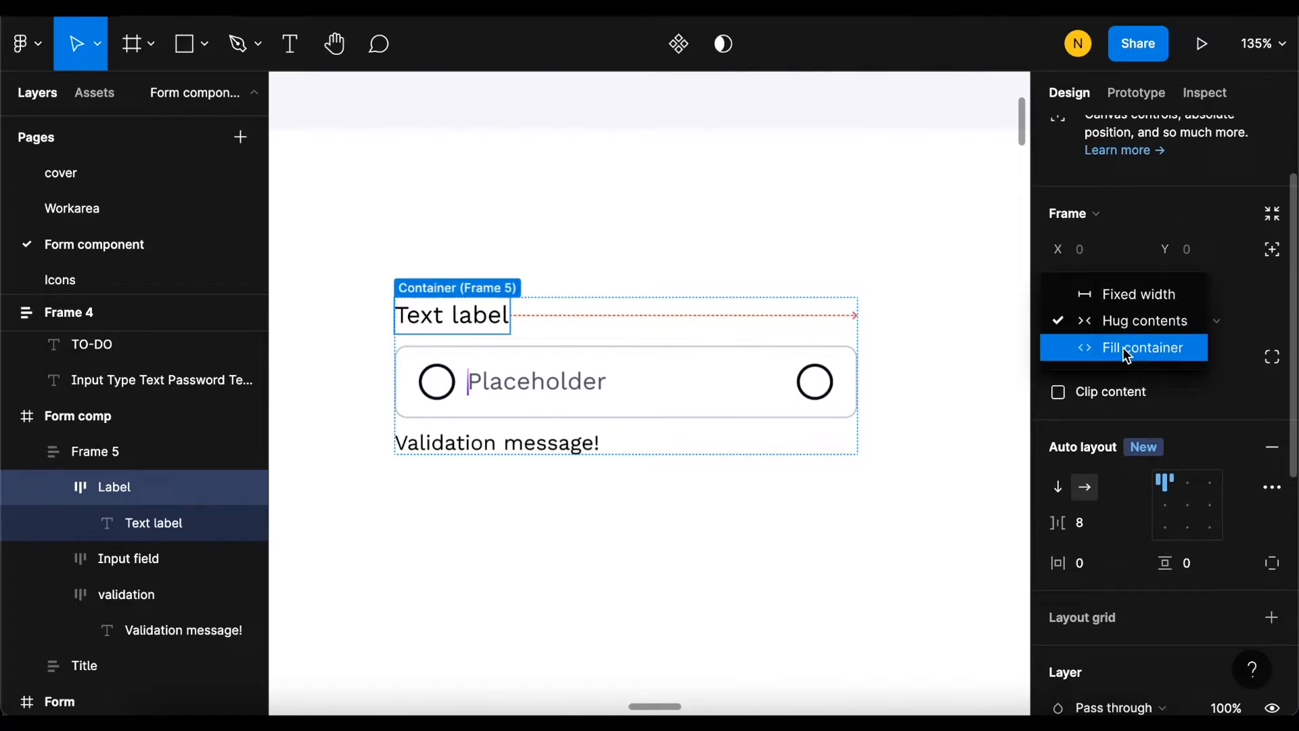
{"action": "left_click", "coordinate": [1108, 349]}
Step: Set the validation frame's horizontal resizing to Fill container
{"action": "double_click", "coordinate": [493, 440]}
{"action": "left_click", "coordinate": [600, 412]}
{"action": "left_click", "coordinate": [576, 438]}
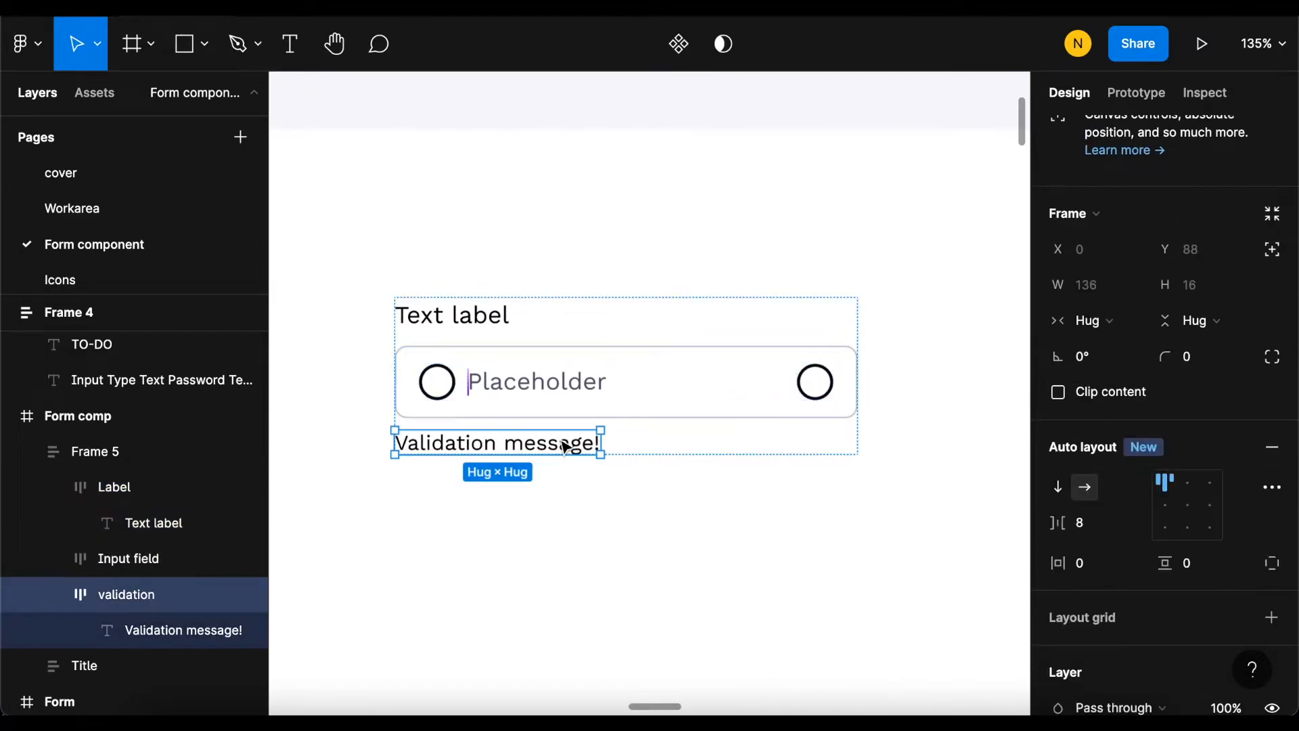
{"action": "left_click", "coordinate": [1111, 323]}
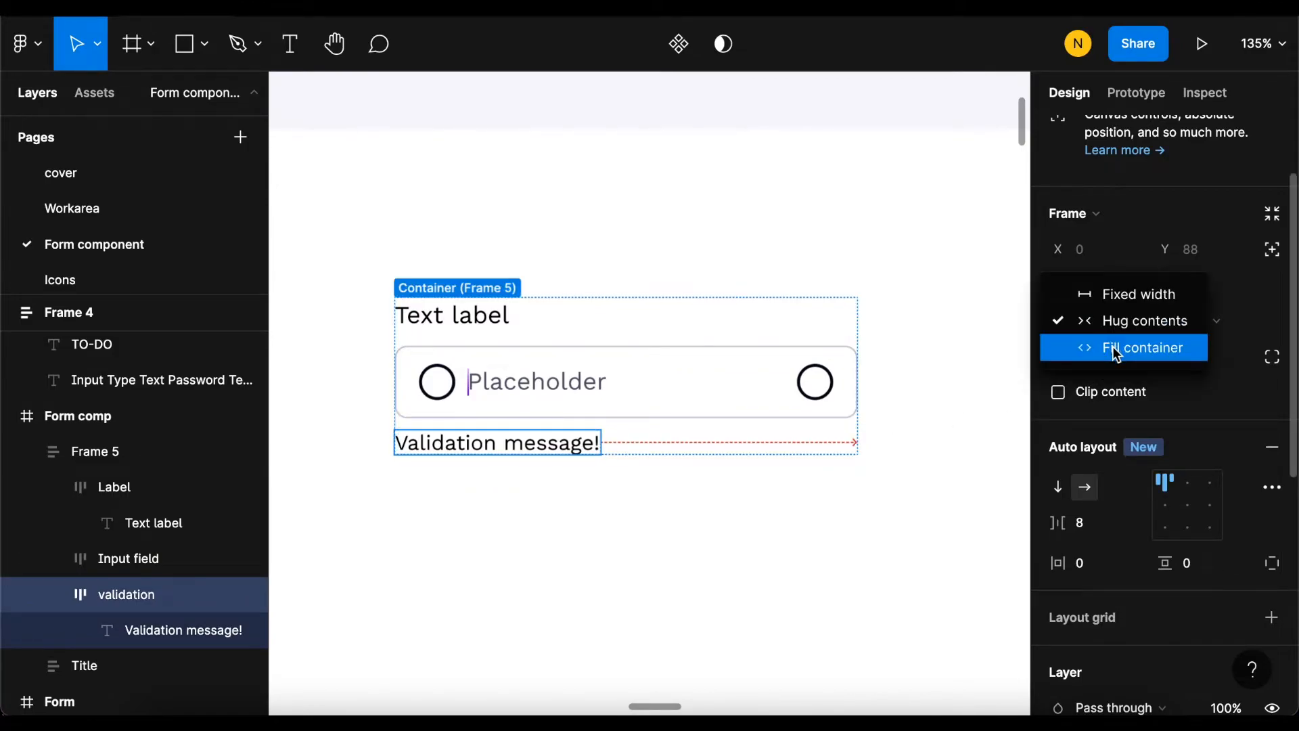
{"action": "left_click", "coordinate": [1110, 346]}
Step: Set the "Validation message!" text's horizontal resizing to Fill container inside the validation frame
{"action": "left_click", "coordinate": [541, 445]}
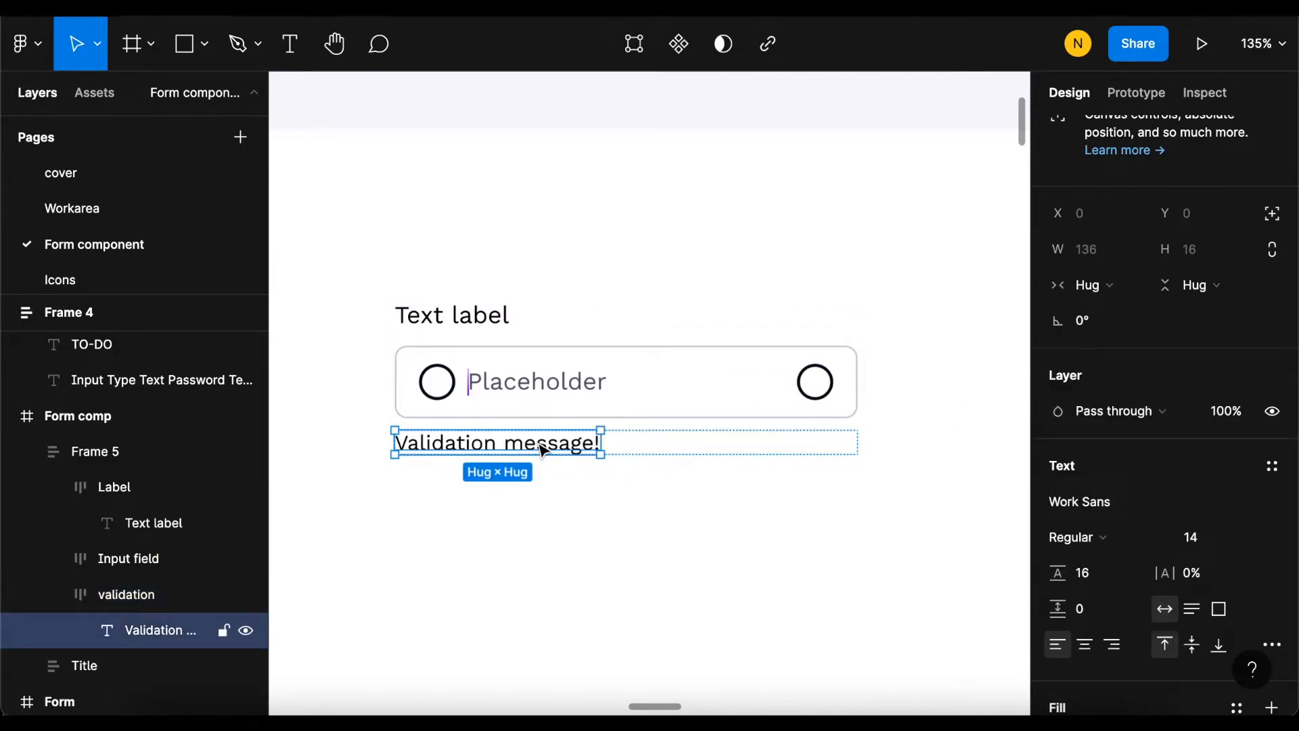
{"action": "left_click", "coordinate": [1110, 285]}
{"action": "left_click", "coordinate": [1116, 311]}
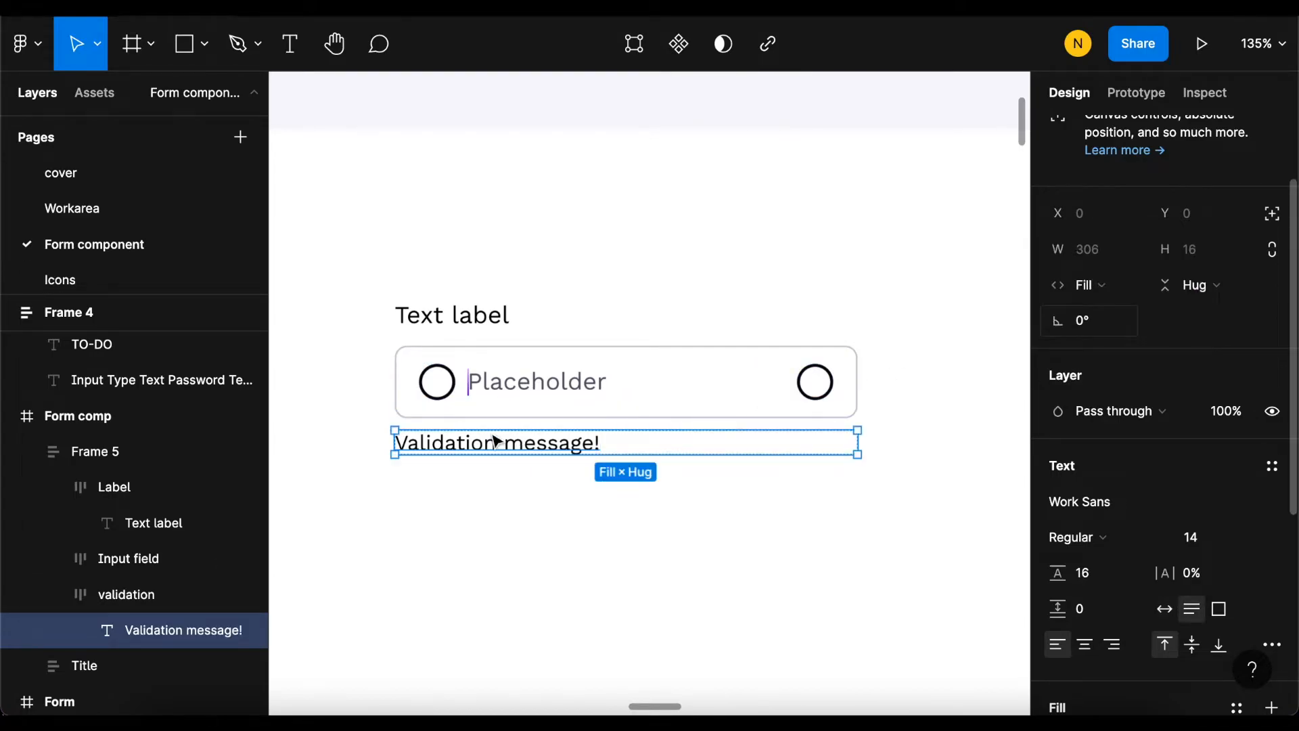
{"action": "scroll", "coordinate": [494, 426], "scroll_direction": "down", "scroll_amount": 5}
{"action": "scroll", "coordinate": [493, 505], "scroll_direction": "up", "scroll_amount": 5}
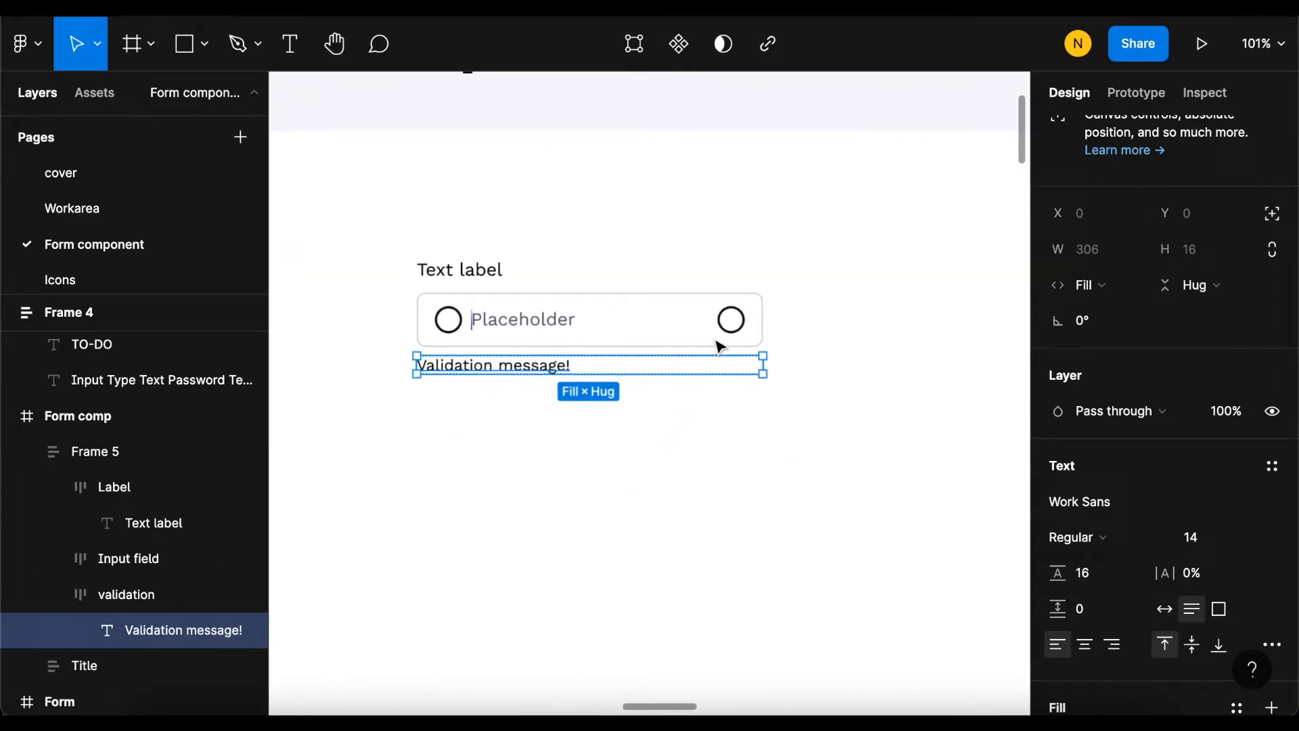
Step: Try widening the outer auto layout frame to about 469, then return its width to Hug
{"action": "left_click", "coordinate": [479, 458]}
{"action": "left_click", "coordinate": [561, 273]}
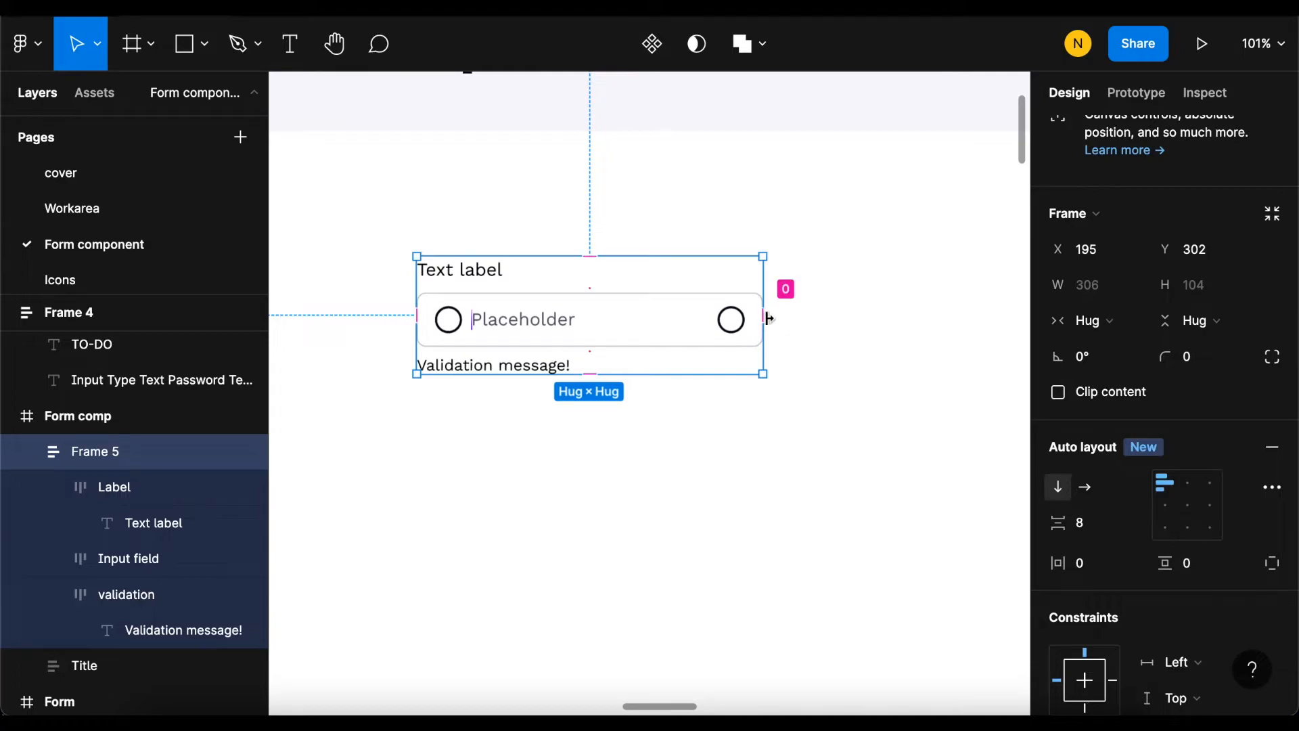
{"action": "left_click_drag", "start_coordinate": [768, 356], "coordinate": [948, 366]}
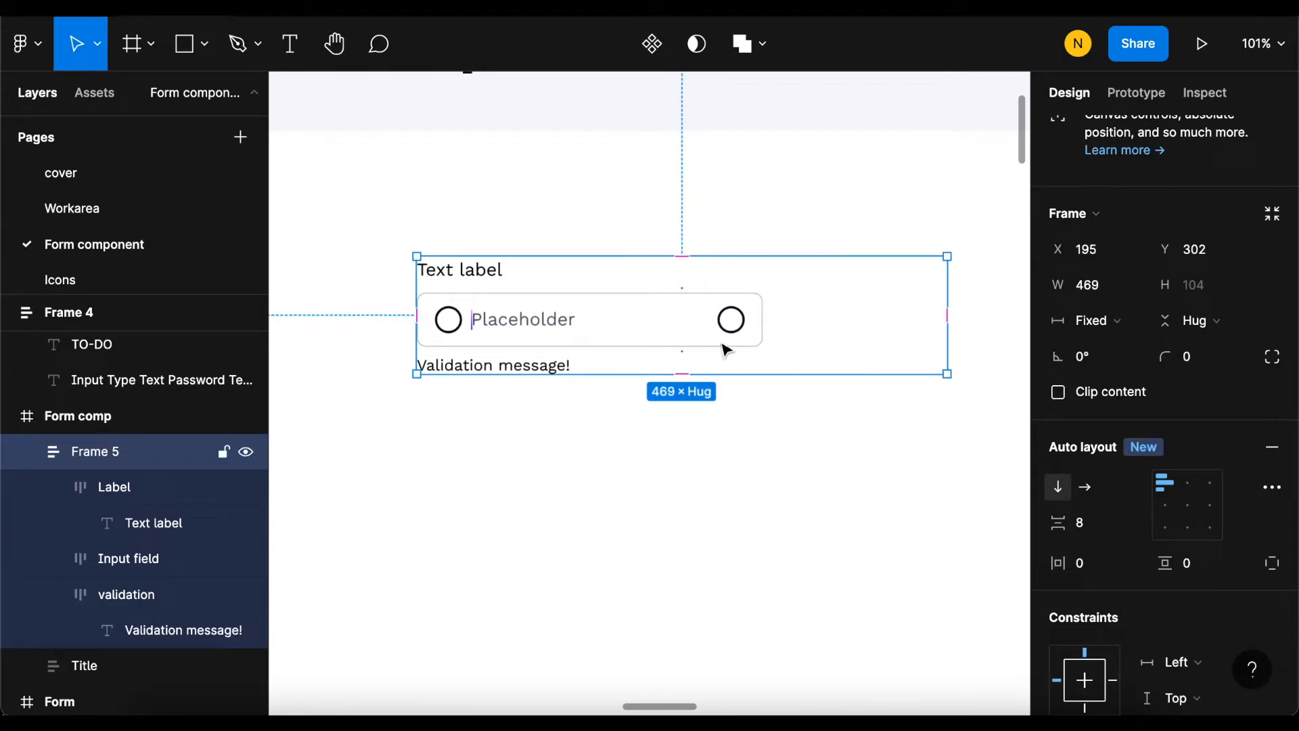
{"action": "double_click", "coordinate": [940, 351]}
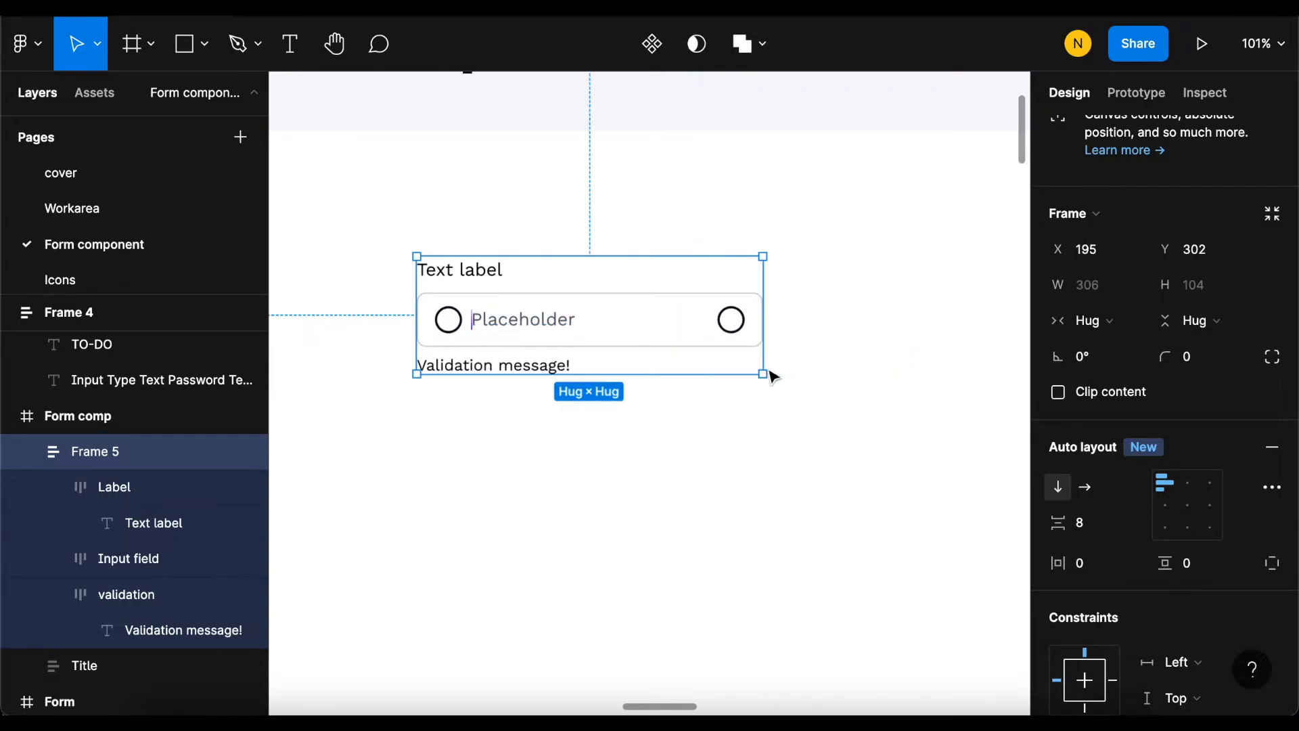
Step: Try setting the Input field's width to Fill container and undo the change
{"action": "left_click", "coordinate": [606, 334]}
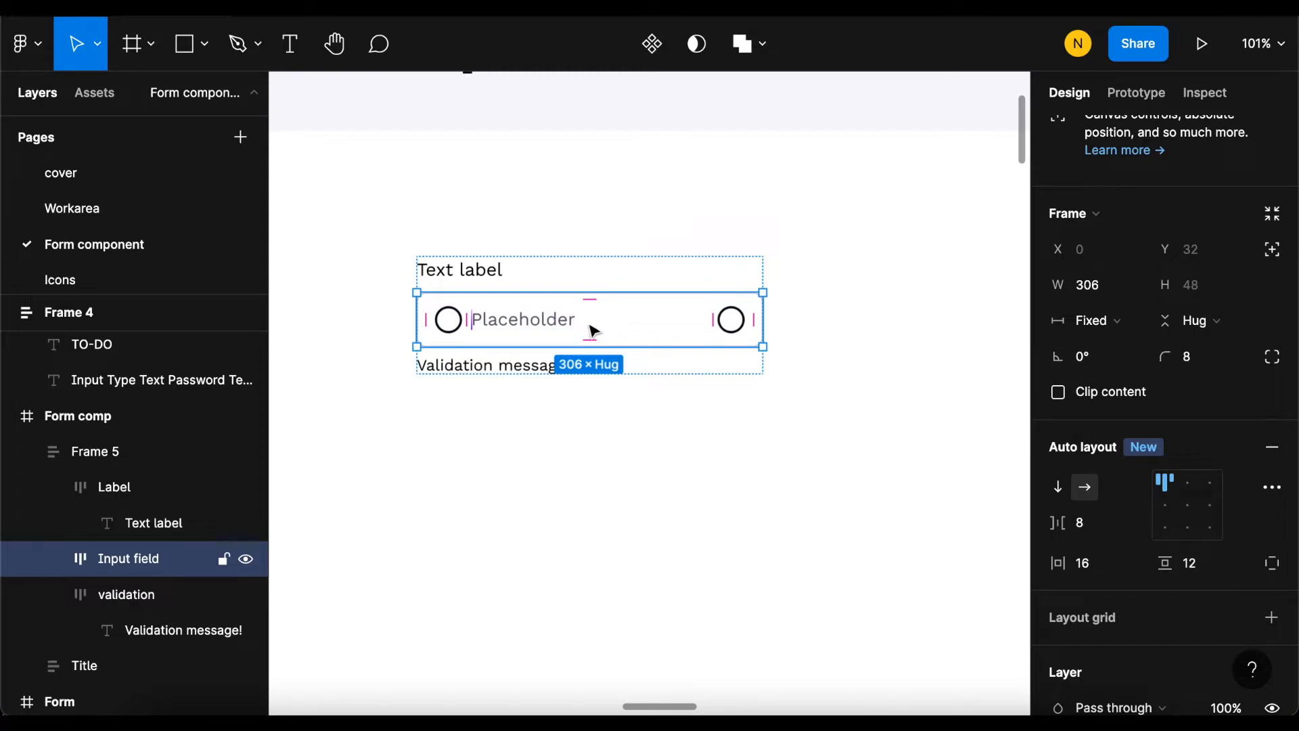
{"action": "left_click", "coordinate": [1120, 325]}
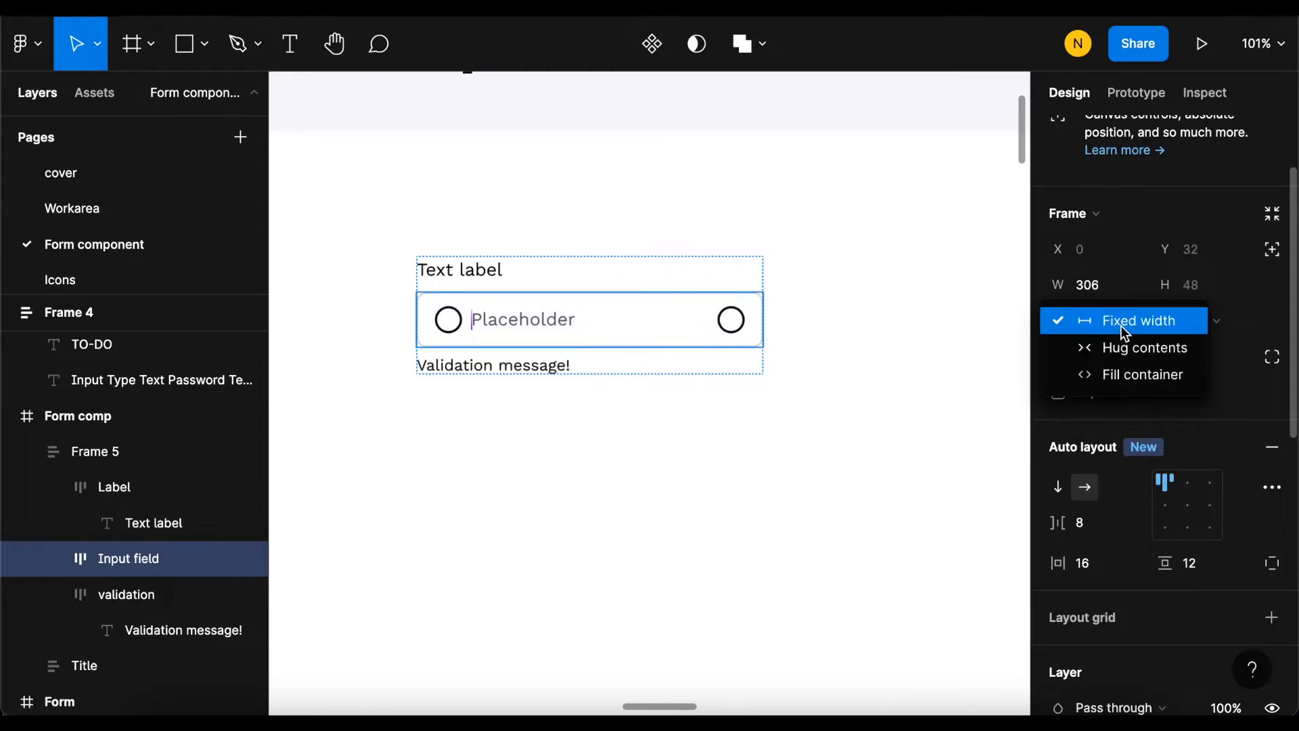
{"action": "left_click", "coordinate": [1110, 373]}
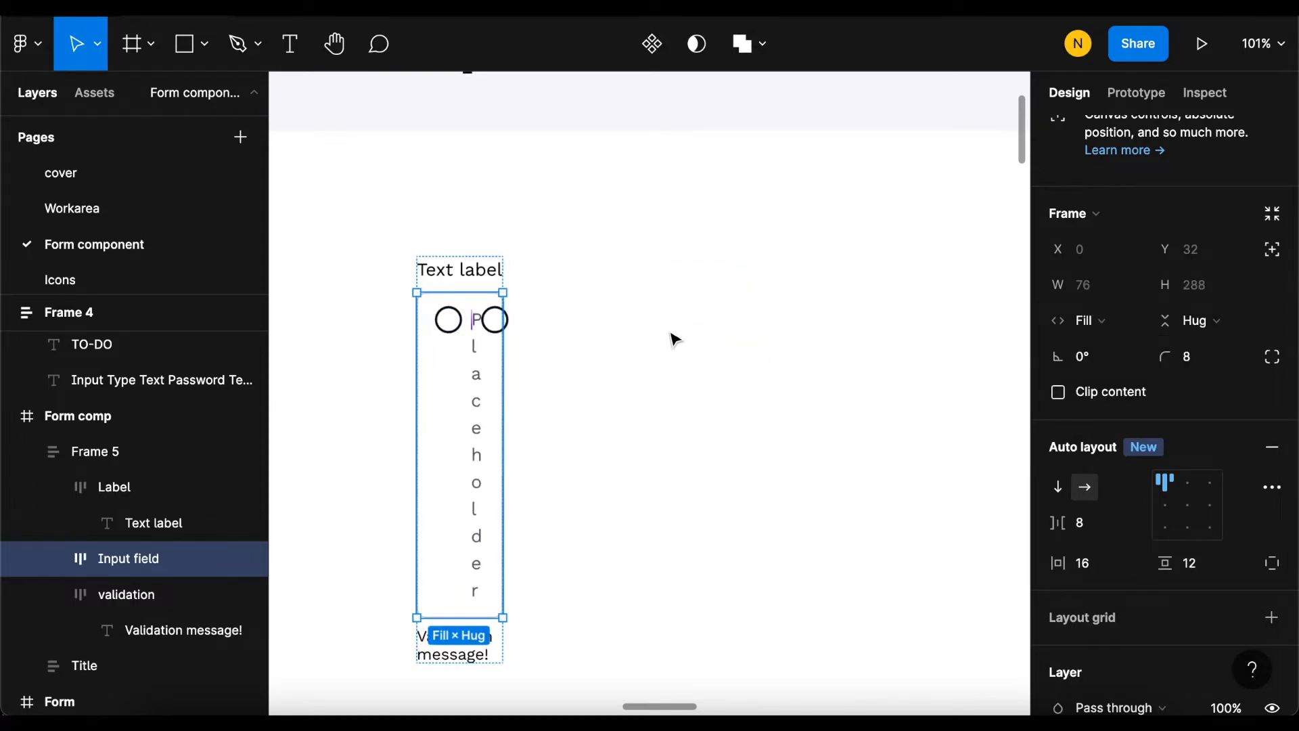
{"action": "key", "text": "ctrl+z"}
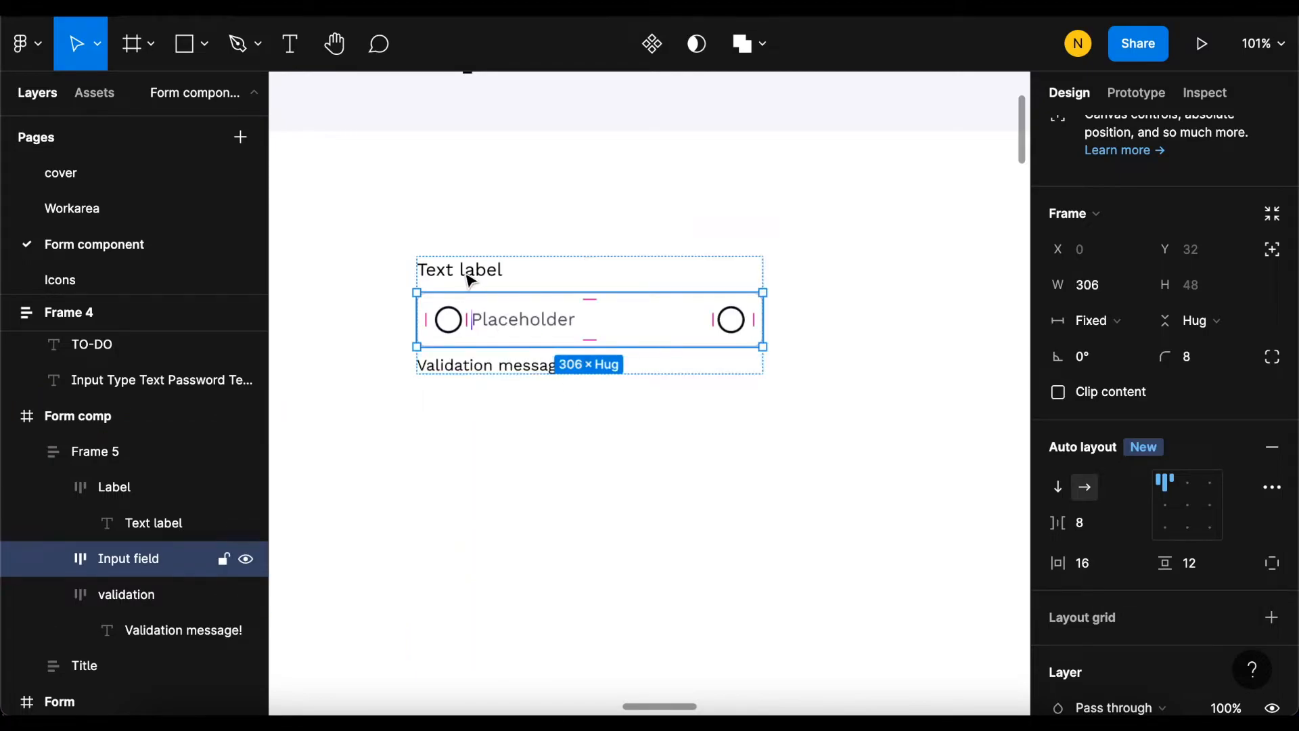
Step: Set the Input field's vertical resizing to Fixed height and its horizontal resizing to Fill container
{"action": "left_click", "coordinate": [1216, 322]}
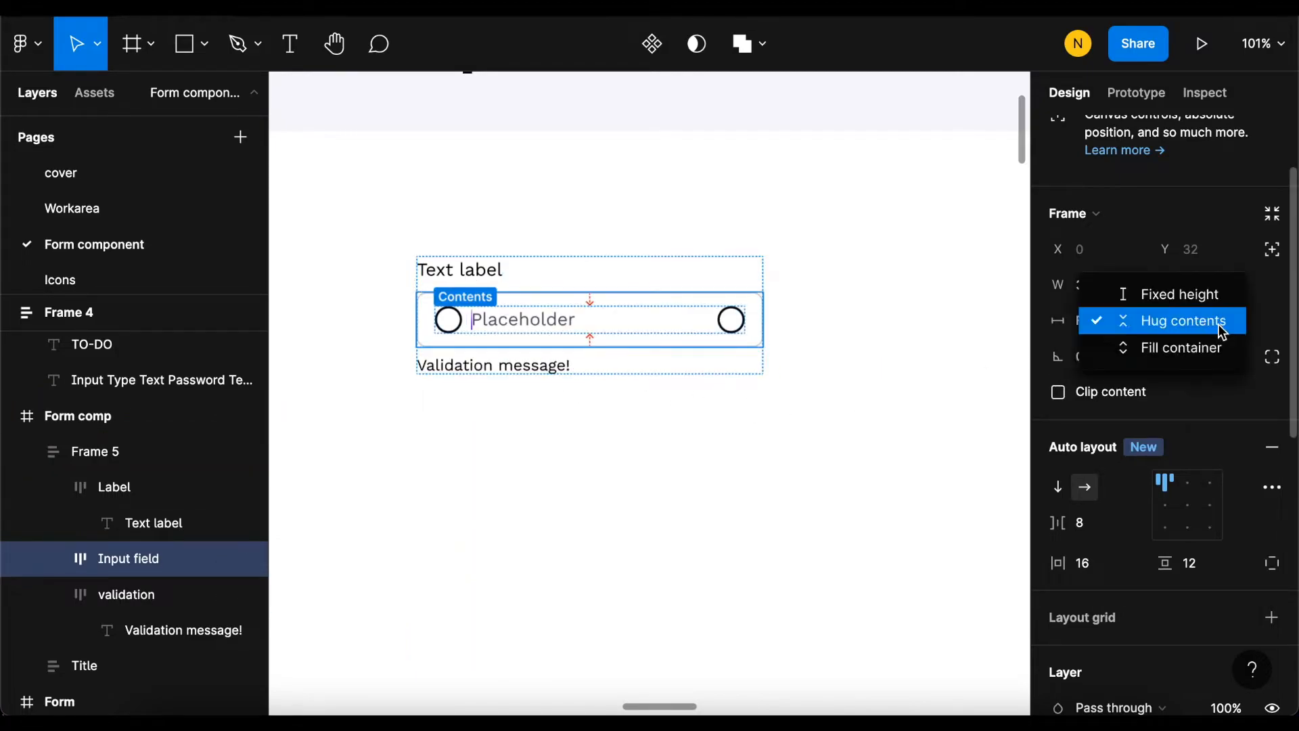
{"action": "left_click", "coordinate": [1167, 295]}
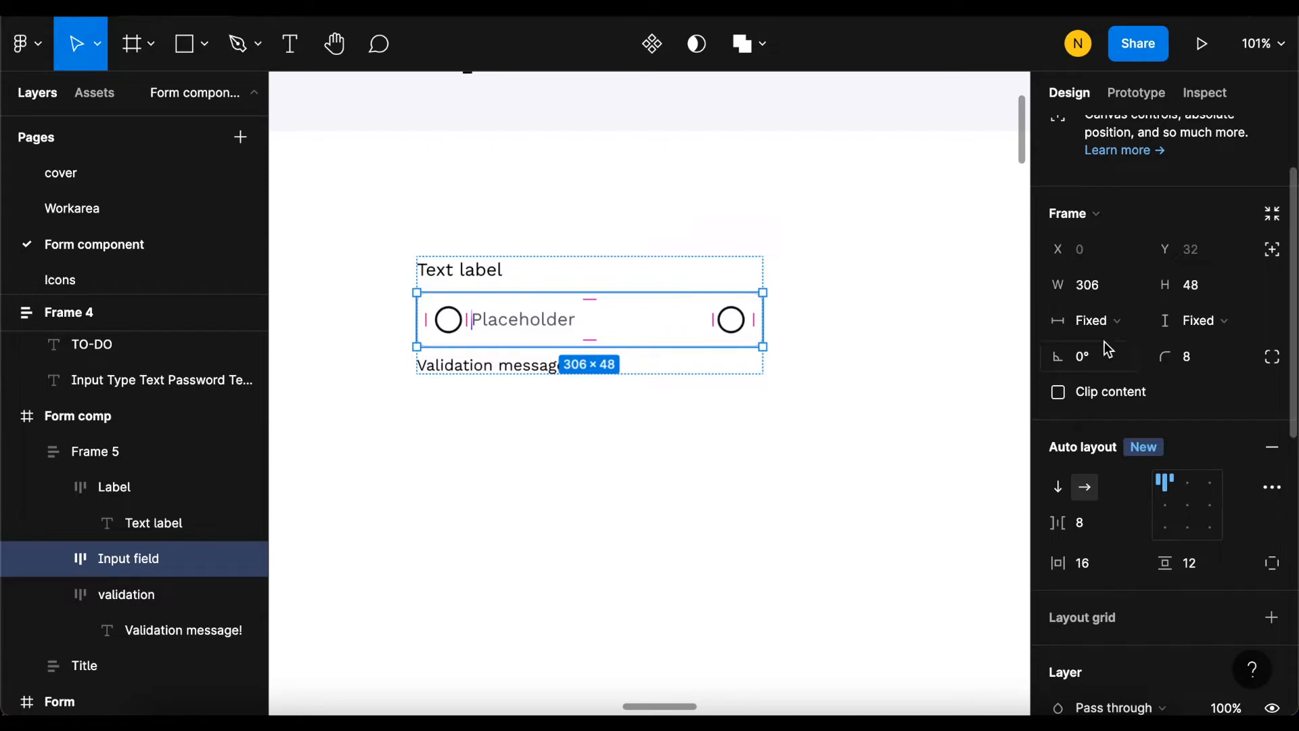
{"action": "left_click", "coordinate": [1092, 325]}
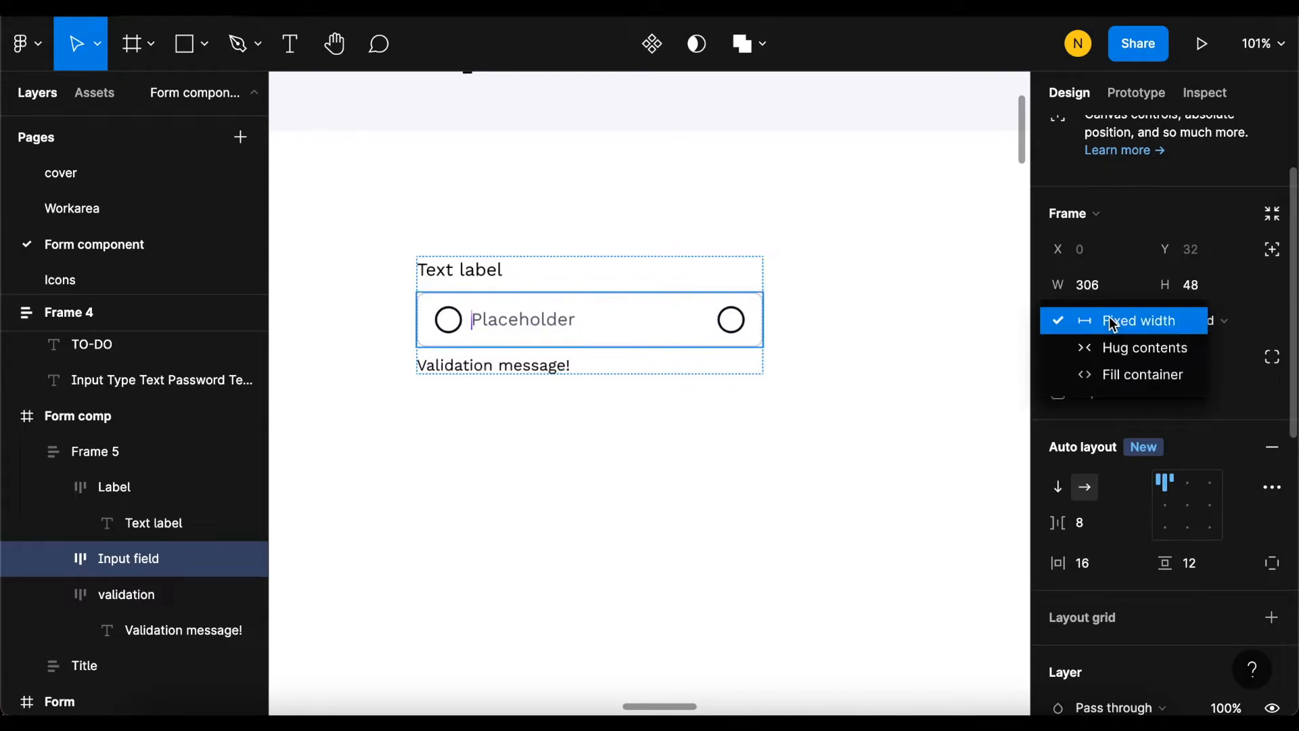
{"action": "left_click", "coordinate": [1118, 377]}
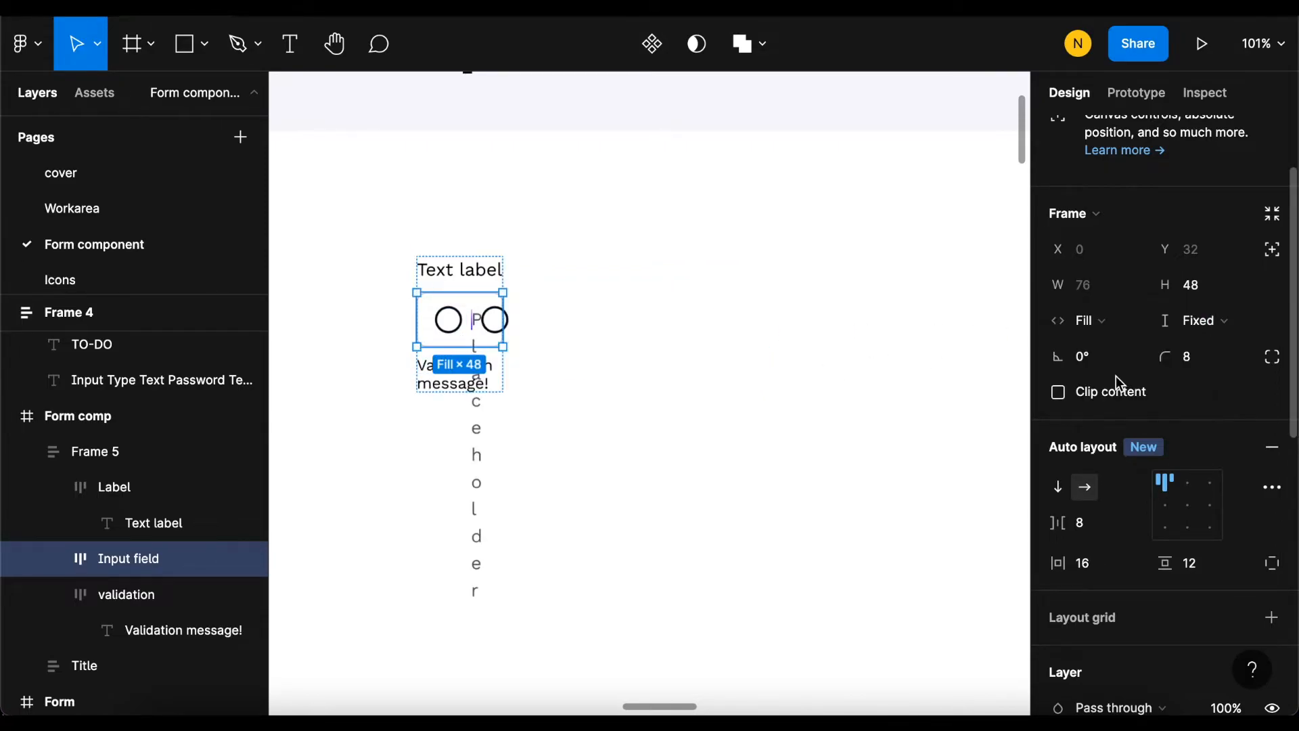
Step: Stretch the outer auto layout frame holding the label, field and message to a width of about 336
{"action": "left_click", "coordinate": [538, 328]}
{"action": "left_click", "coordinate": [480, 292]}
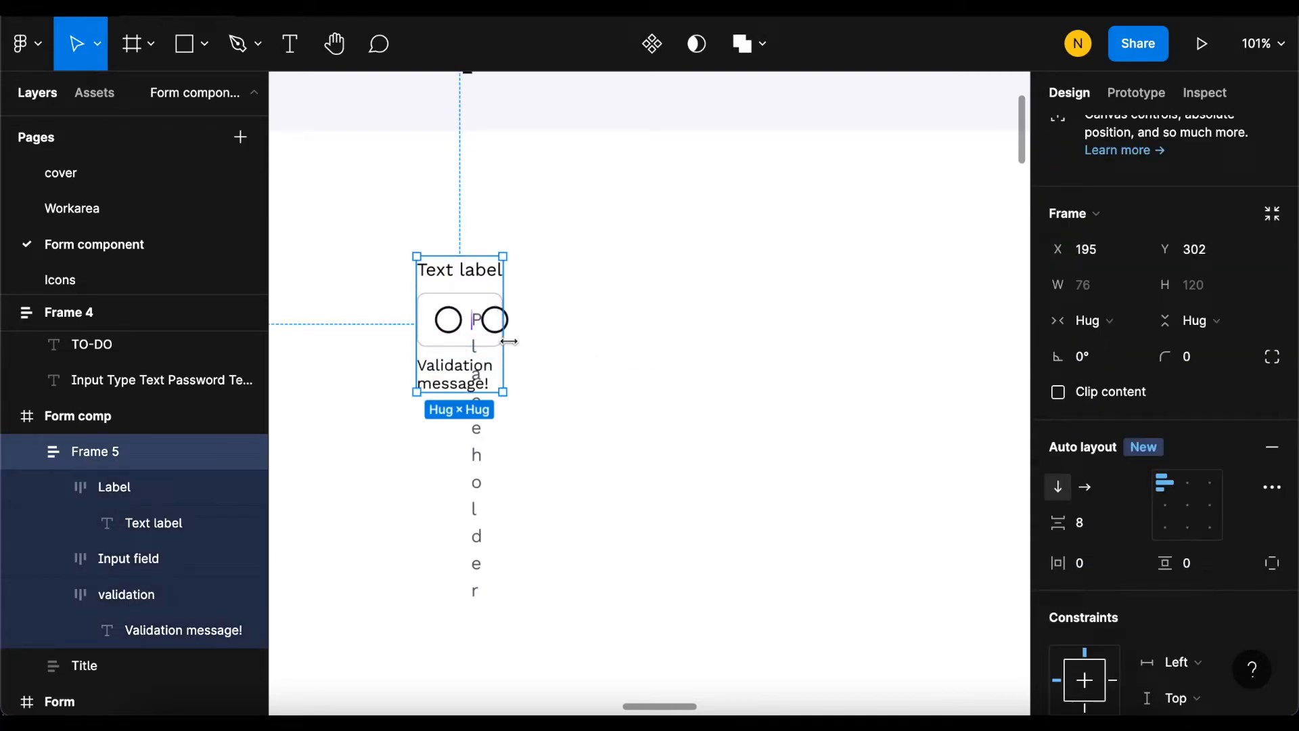
{"action": "left_click_drag", "start_coordinate": [561, 360], "coordinate": [619, 410]}
{"action": "left_click_drag", "start_coordinate": [541, 412], "coordinate": [559, 440]}
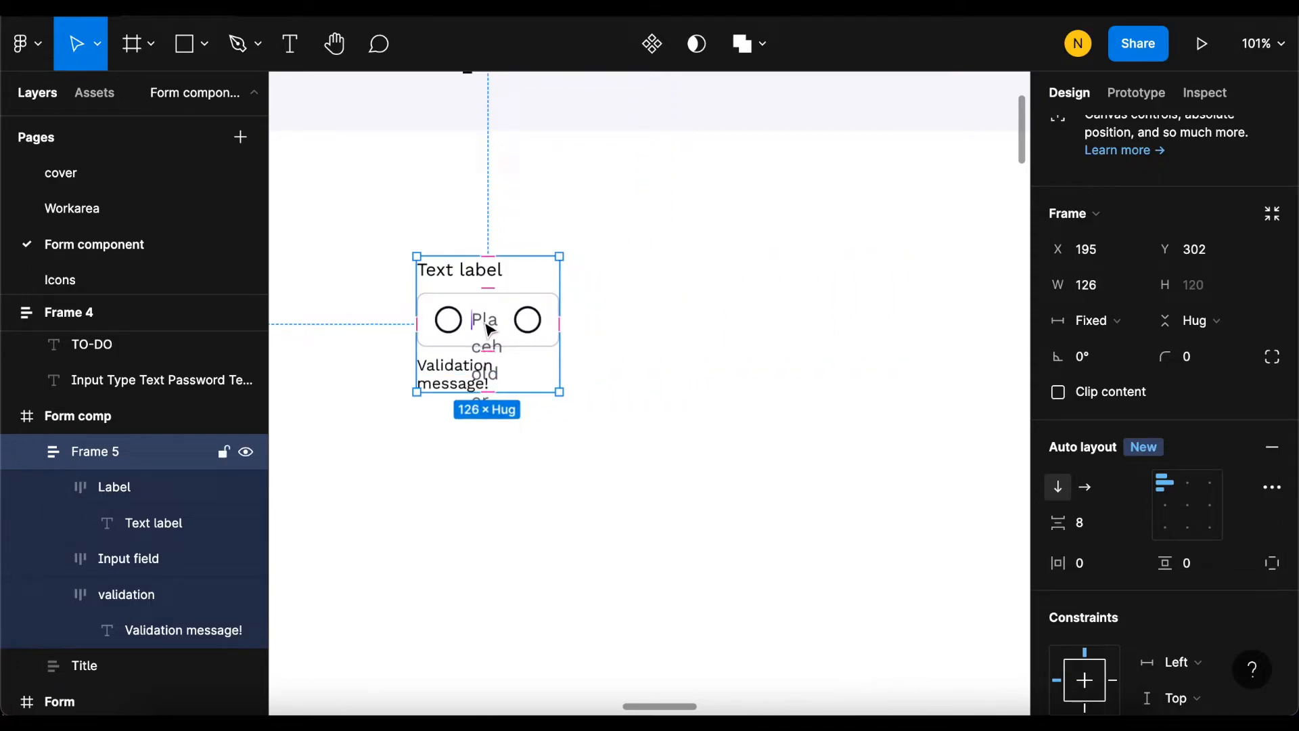
{"action": "left_click_drag", "start_coordinate": [562, 366], "coordinate": [796, 374]}
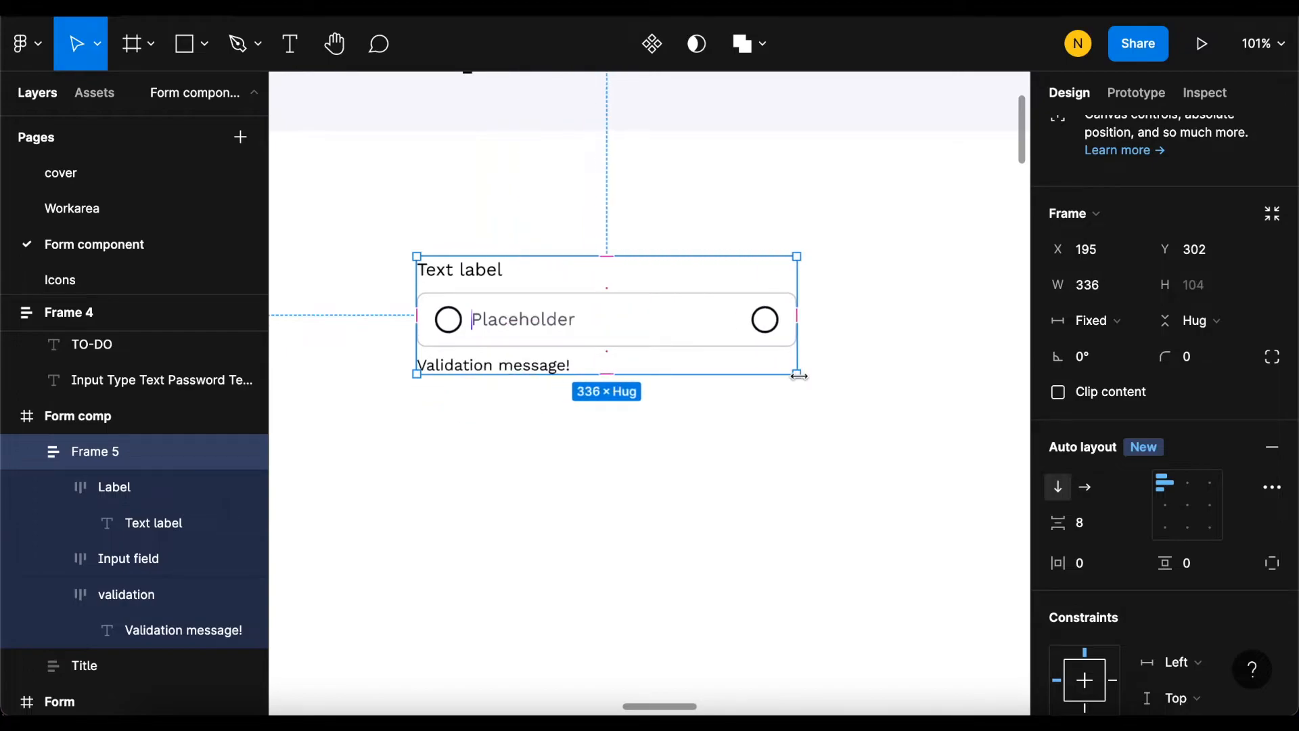
Step: Set the Placeholder text's resizing to truncate with an ellipsis
{"action": "double_click", "coordinate": [549, 323]}
{"action": "double_click", "coordinate": [548, 325]}
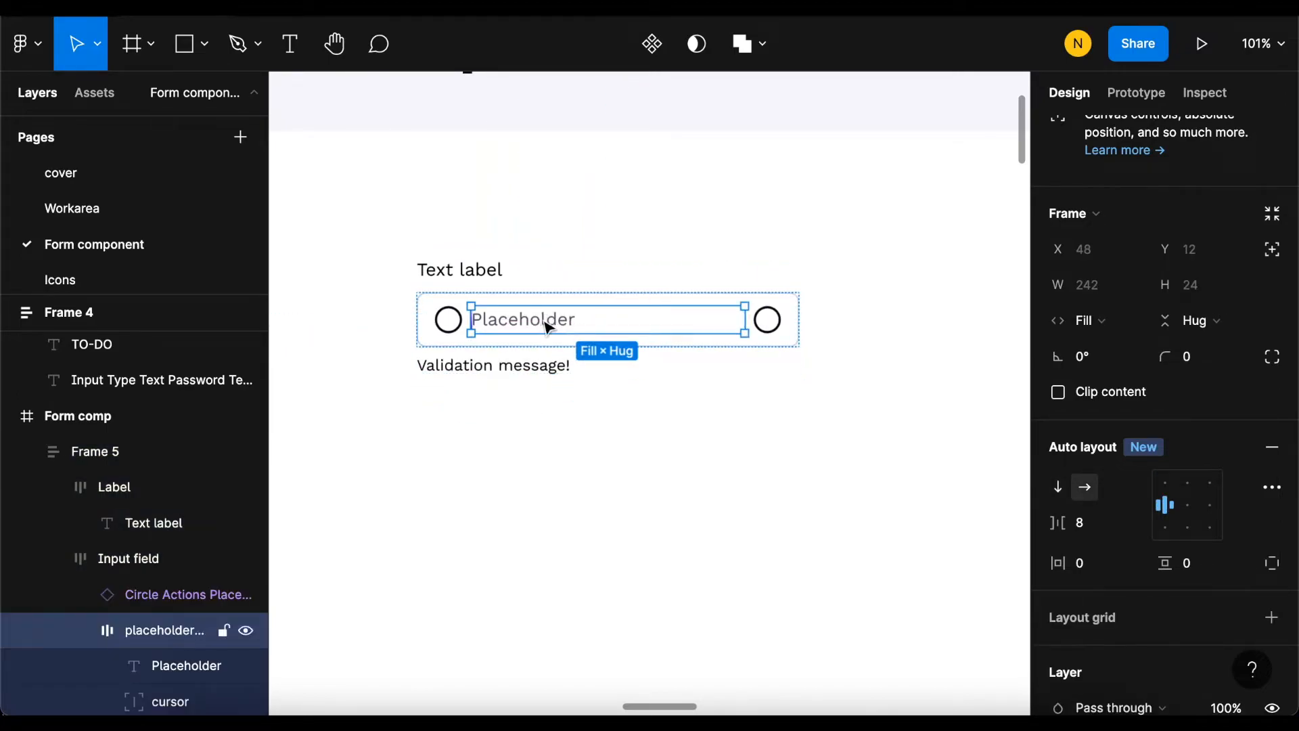
{"action": "double_click", "coordinate": [549, 325]}
{"action": "scroll", "coordinate": [1244, 609], "scroll_direction": "down", "scroll_amount": 2}
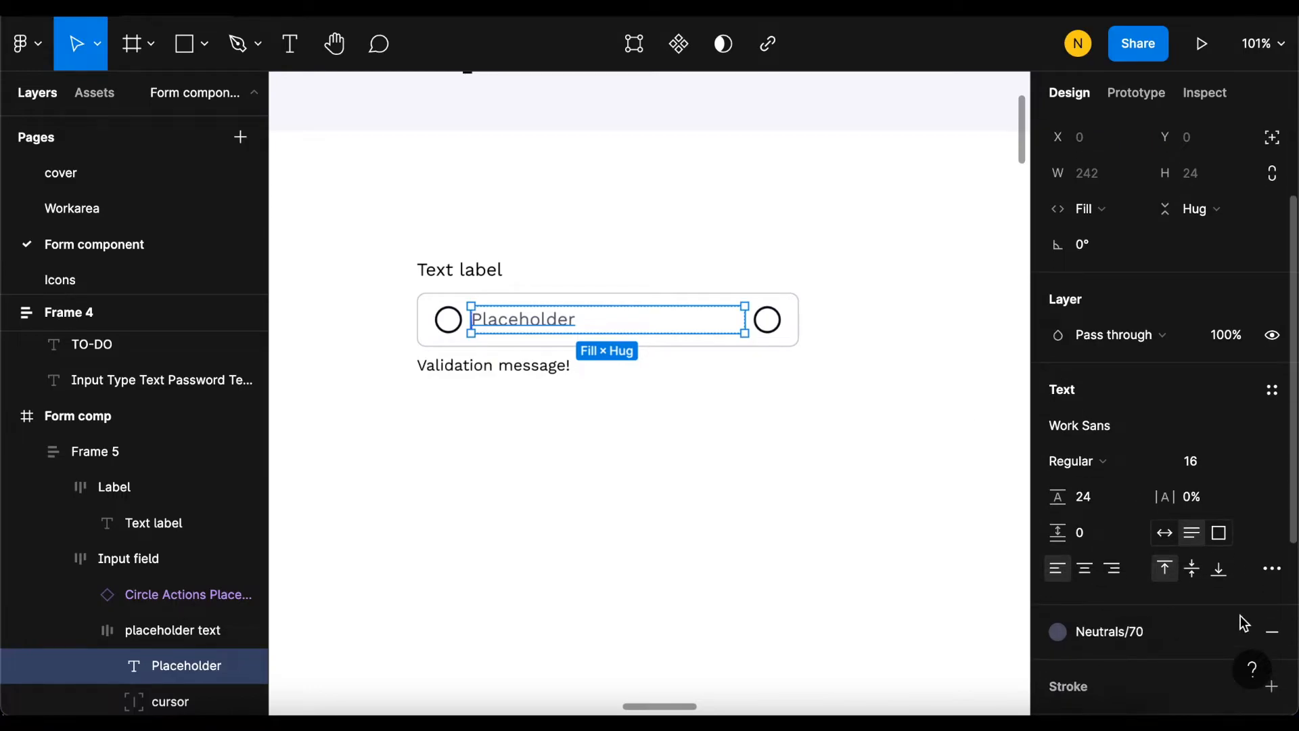
{"action": "left_click", "coordinate": [1270, 571]}
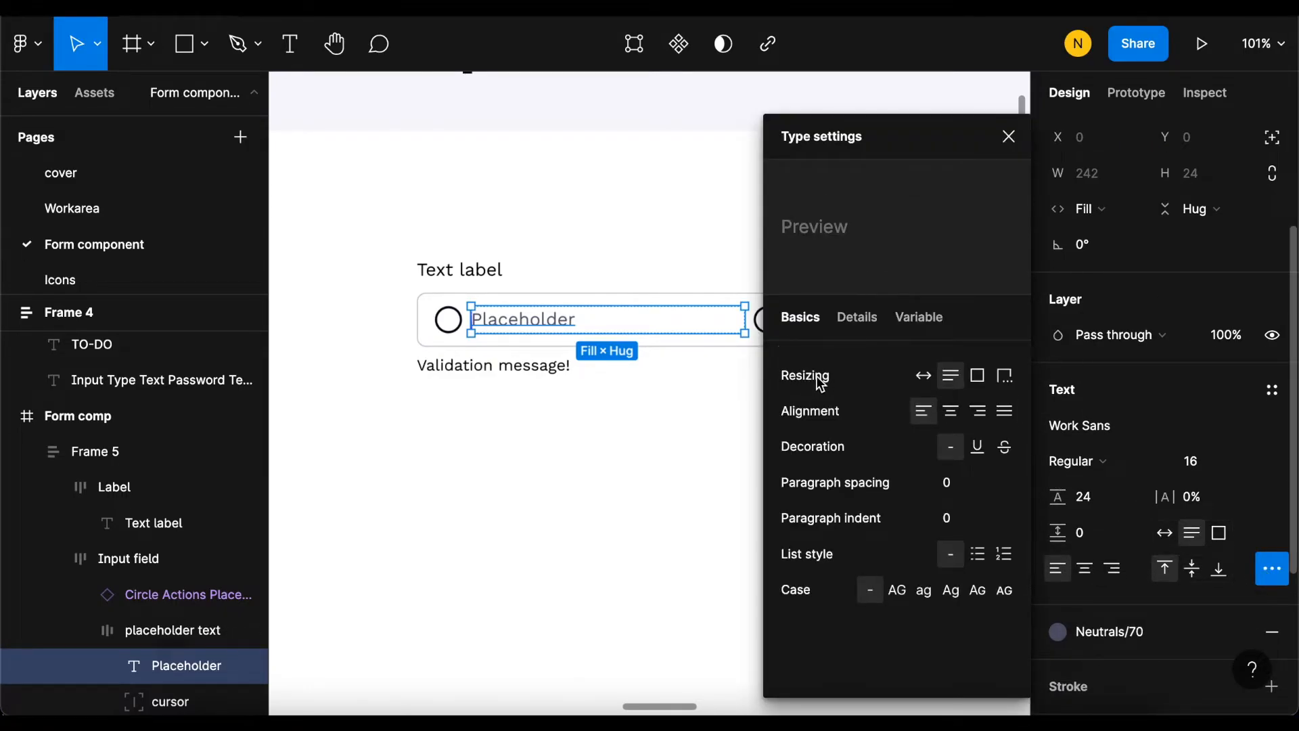
{"action": "left_click", "coordinate": [1005, 383]}
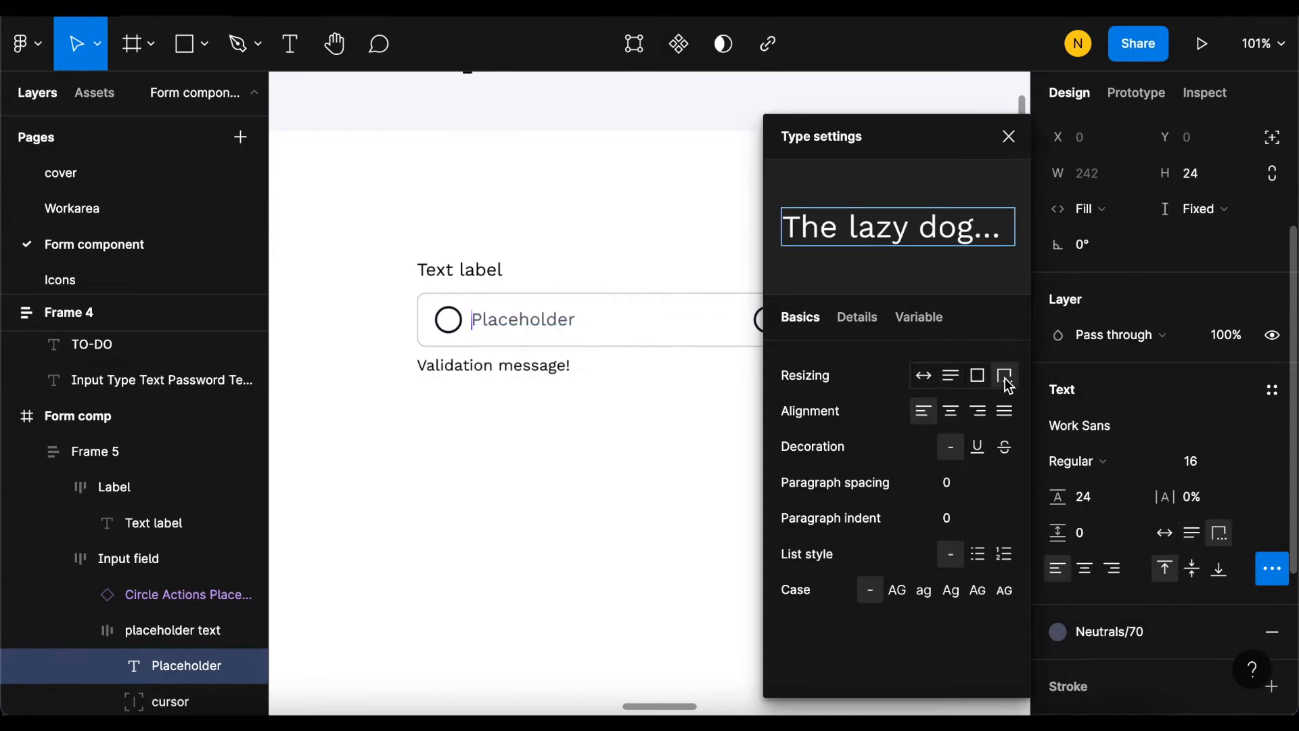
{"action": "left_click", "coordinate": [672, 415]}
Step: Try narrowing the outer auto layout frame to a width of about 140, then stretch it back to about 338
{"action": "left_click", "coordinate": [768, 327]}
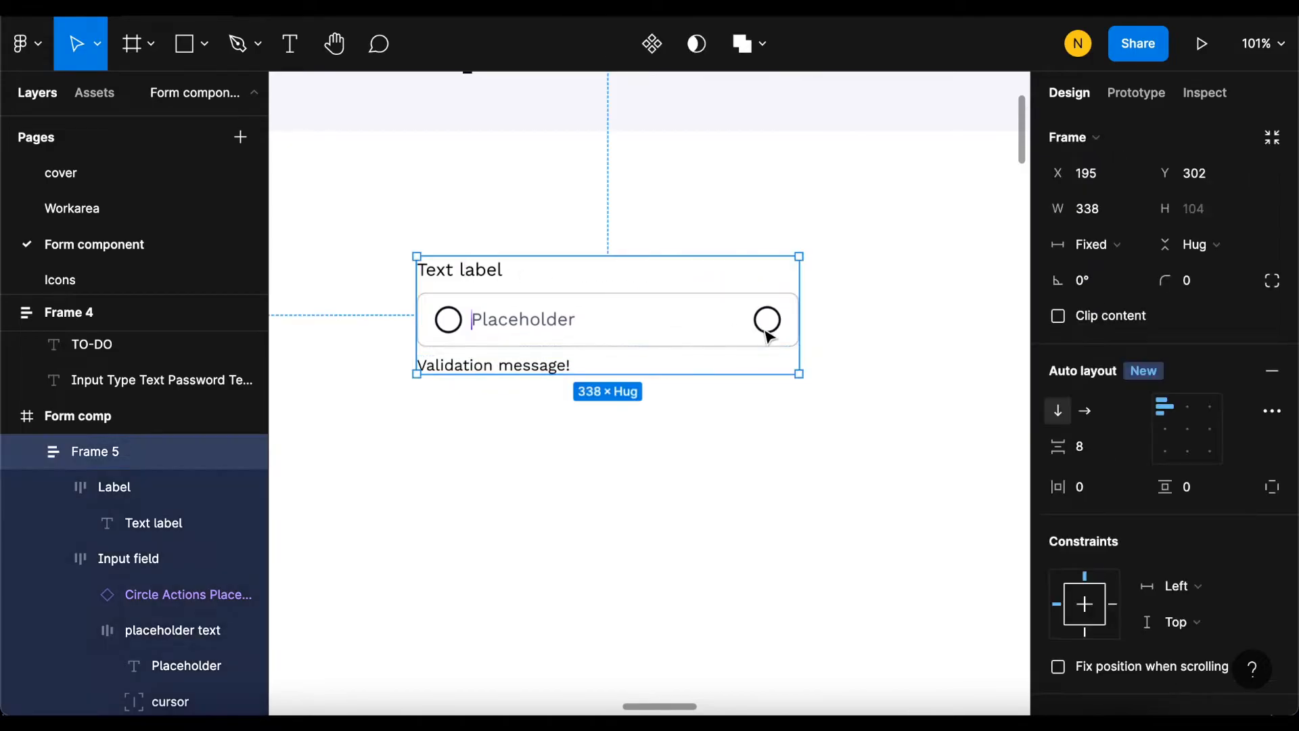
{"action": "left_click_drag", "start_coordinate": [803, 354], "coordinate": [581, 369]}
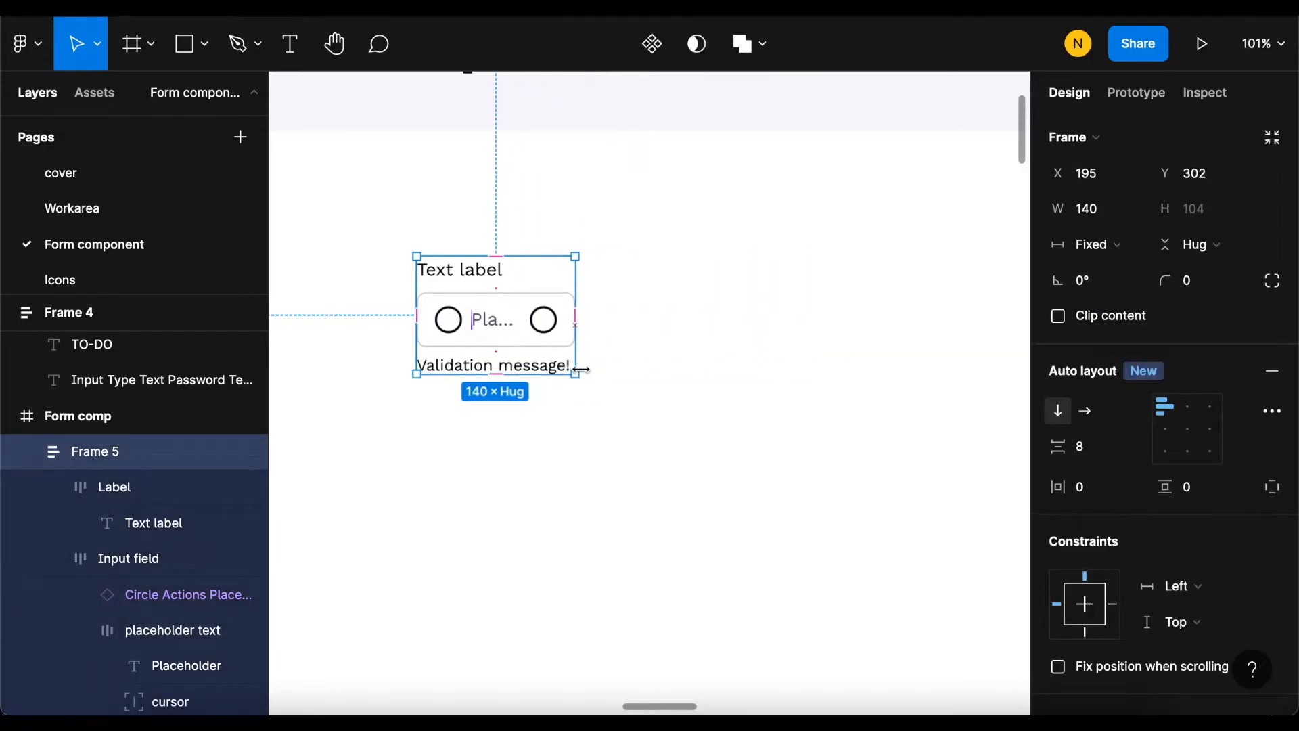
{"action": "left_click_drag", "start_coordinate": [581, 369], "coordinate": [797, 397]}
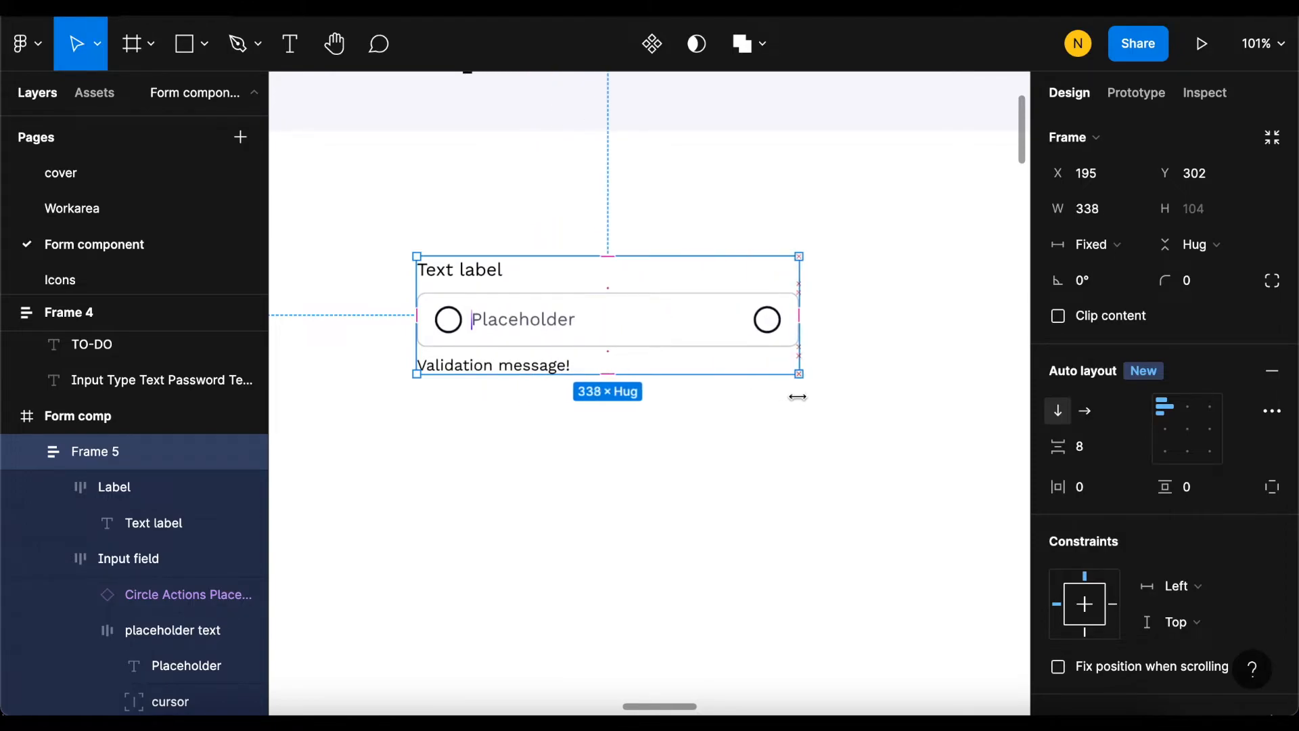
{"action": "left_click", "coordinate": [712, 480]}
Step: Move the outer auto layout frame under the Data Input header to X 64, Y 277
{"action": "scroll", "coordinate": [831, 482], "scroll_direction": "down", "scroll_amount": 5}
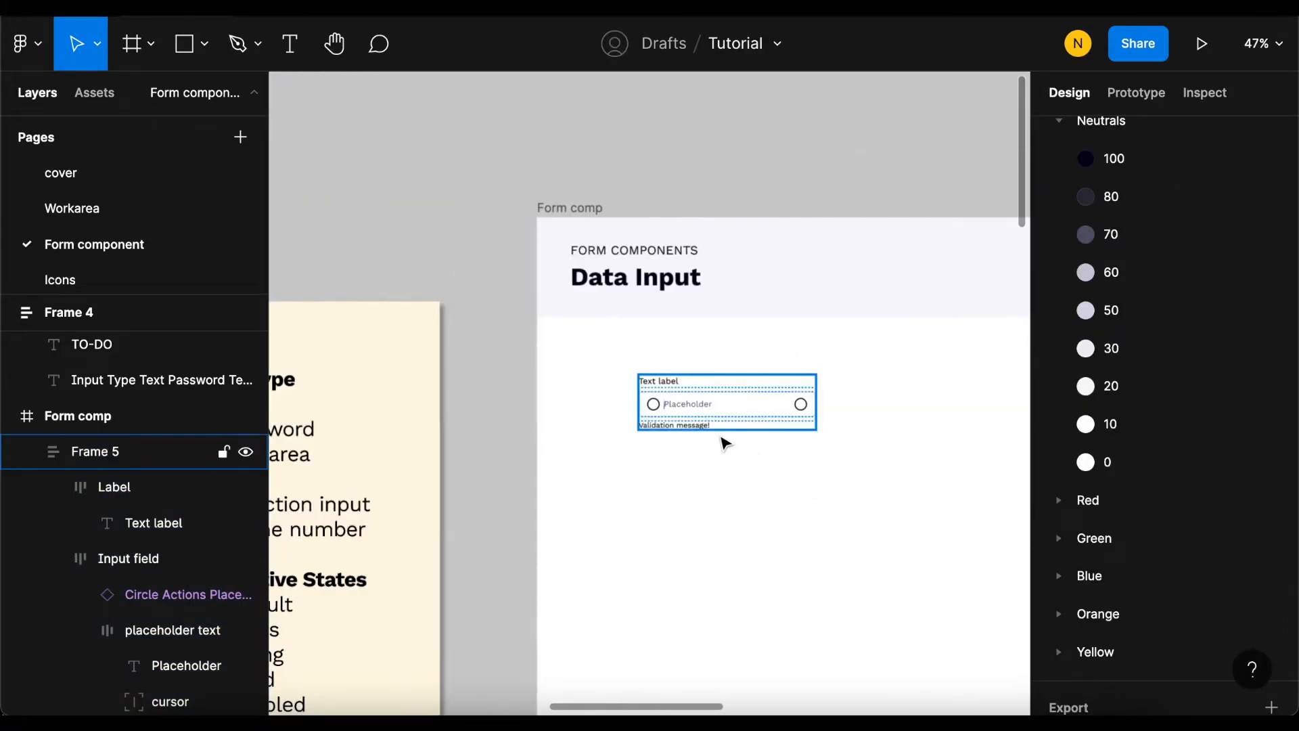
{"action": "scroll", "coordinate": [703, 437], "scroll_direction": "right", "scroll_amount": 3}
{"action": "scroll", "coordinate": [684, 429], "scroll_direction": "up", "scroll_amount": 5}
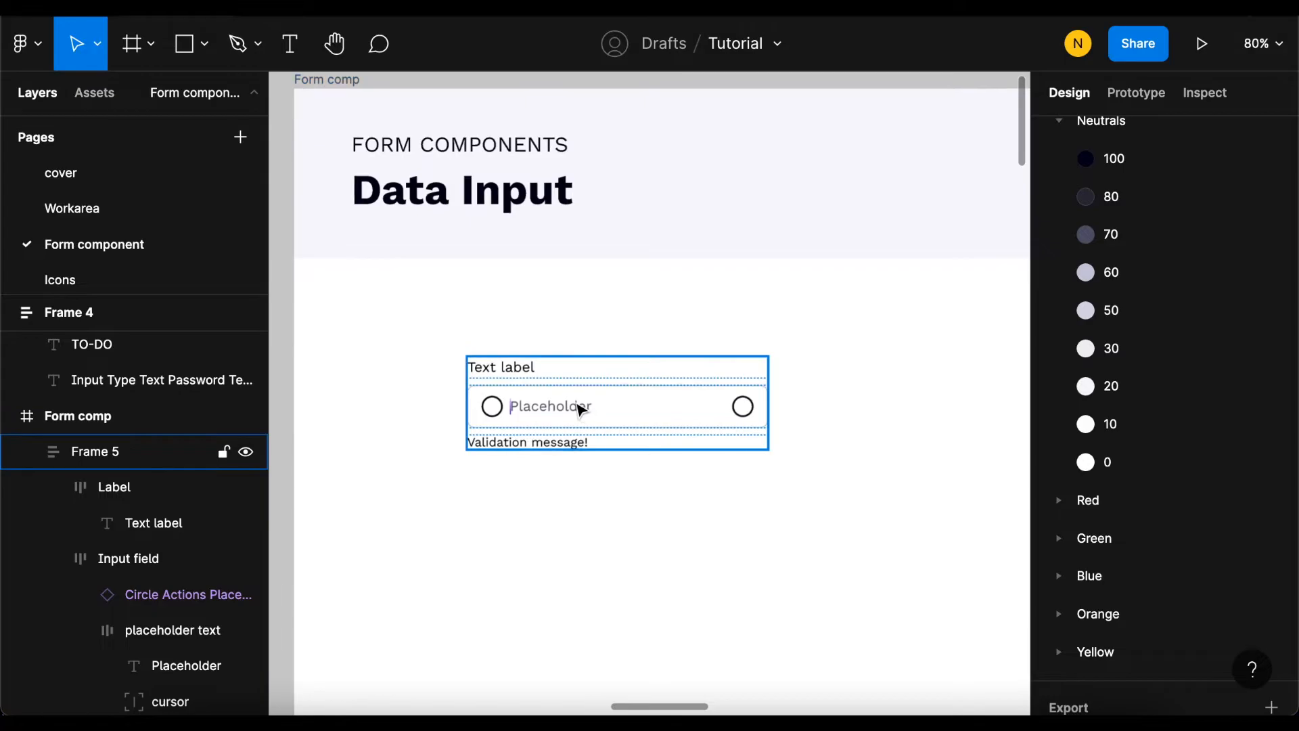
{"action": "left_click_drag", "start_coordinate": [580, 407], "coordinate": [458, 382]}
Step: Set the layer opacity of both circle icons inside the Input field to 40%
{"action": "scroll", "coordinate": [391, 373], "scroll_direction": "up", "scroll_amount": 5}
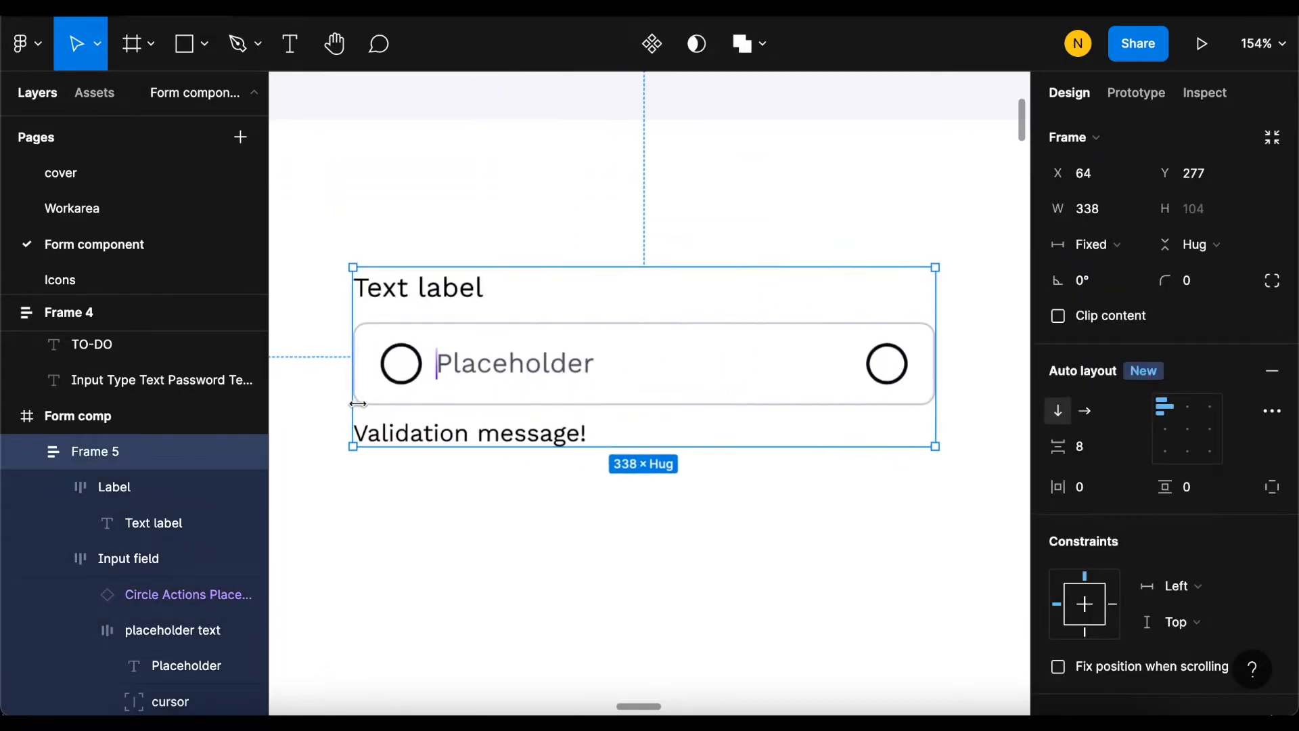
{"action": "double_click", "coordinate": [398, 372]}
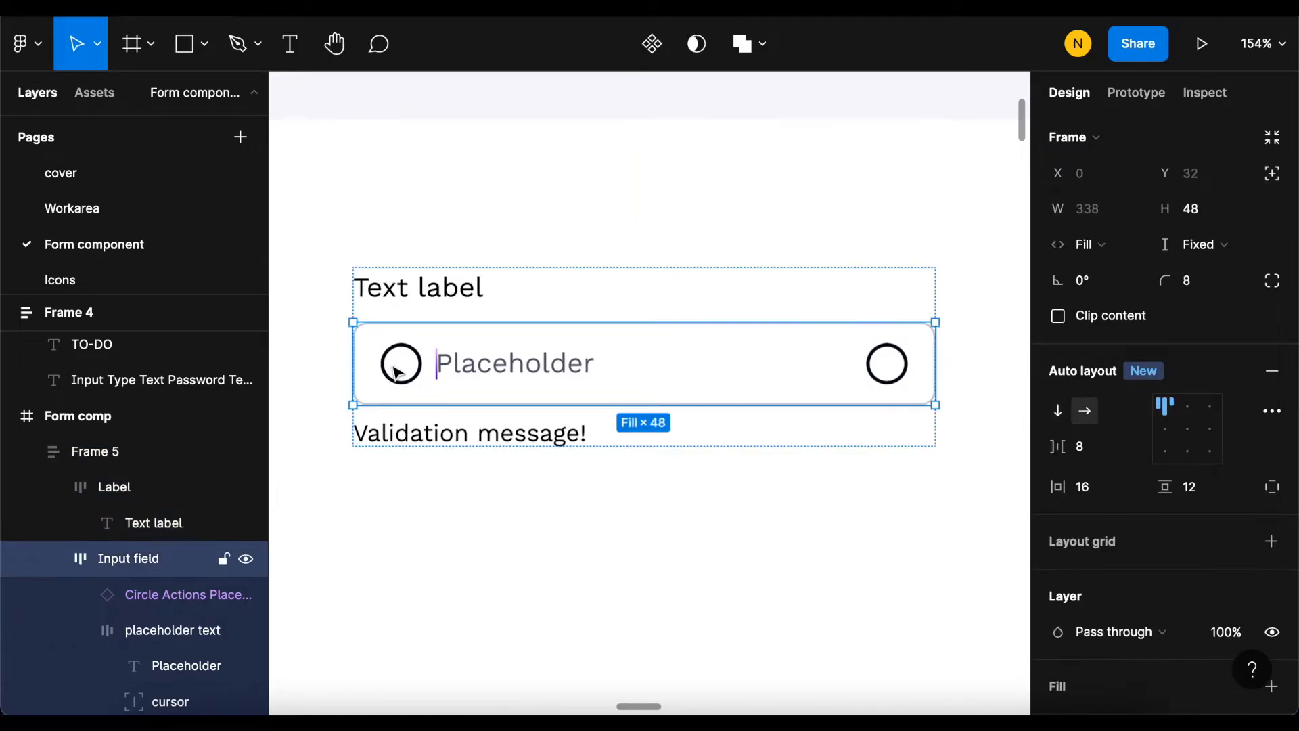
{"action": "double_click", "coordinate": [401, 372]}
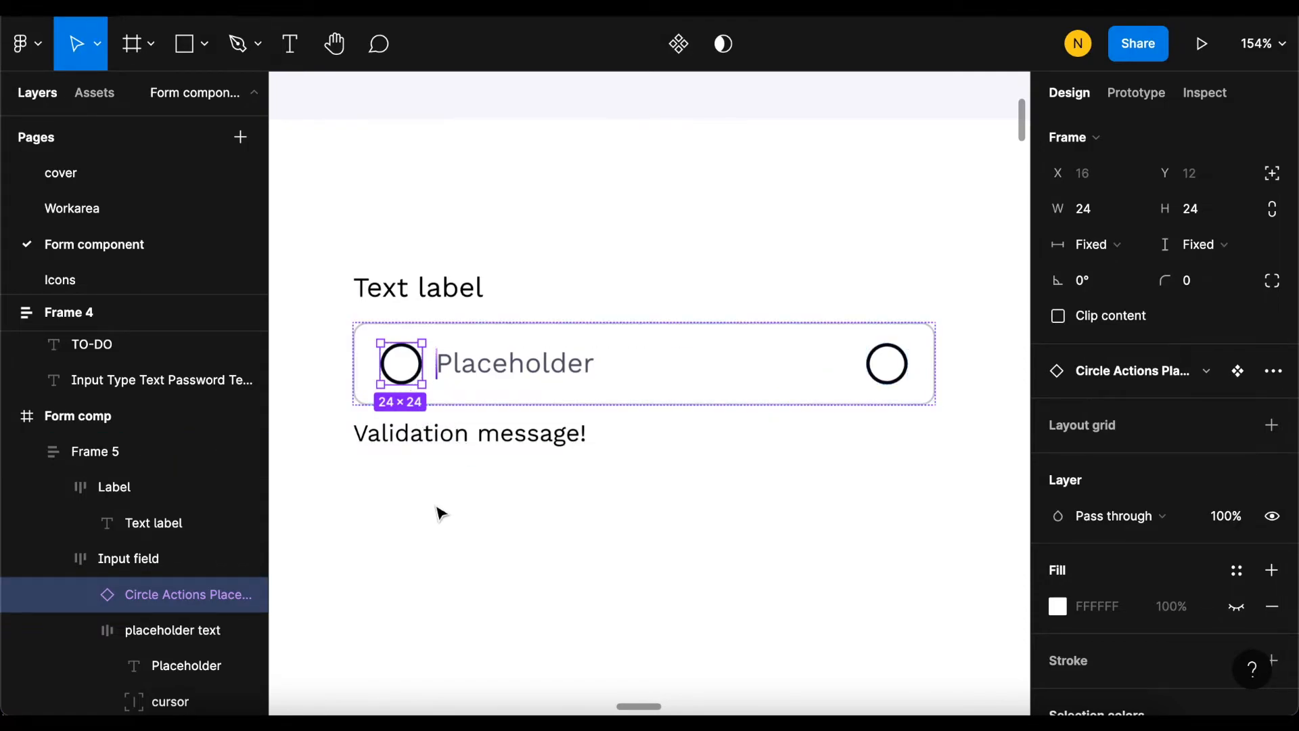
{"action": "key", "text": "4"}
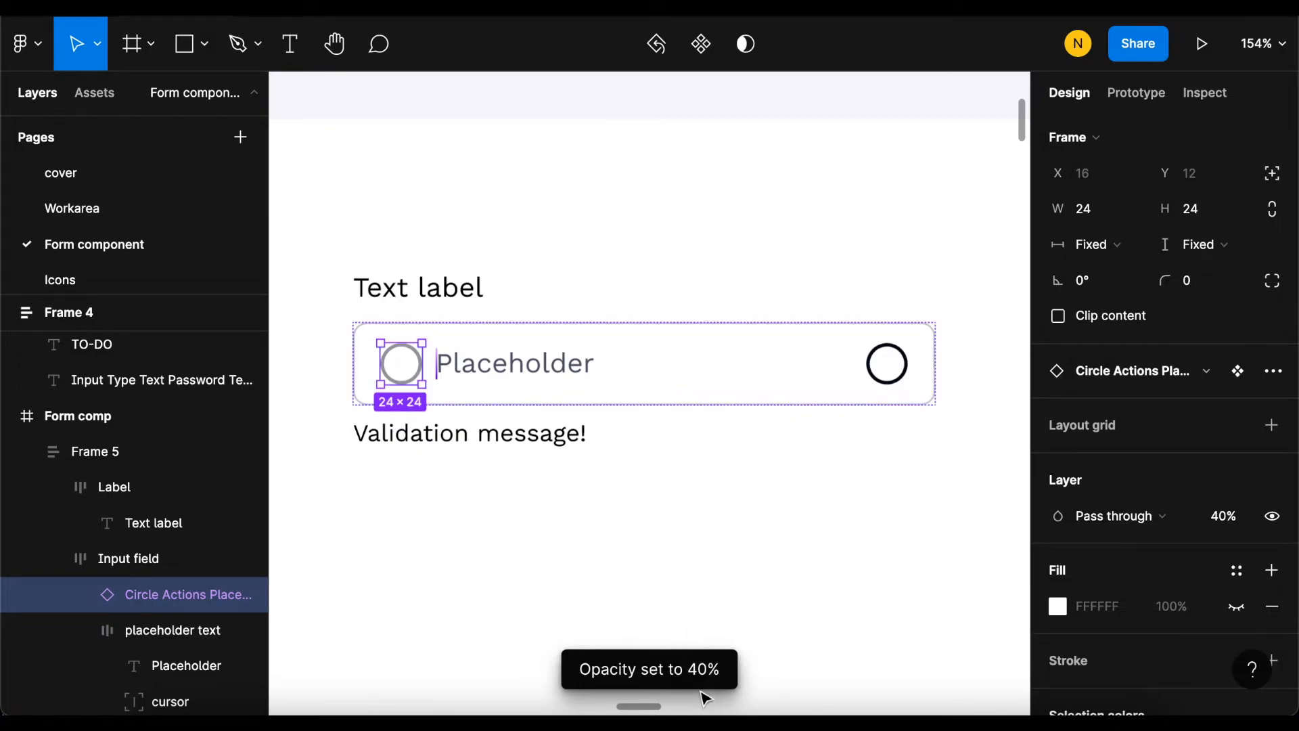
{"action": "left_click", "coordinate": [885, 365]}
{"action": "key", "text": "4"}
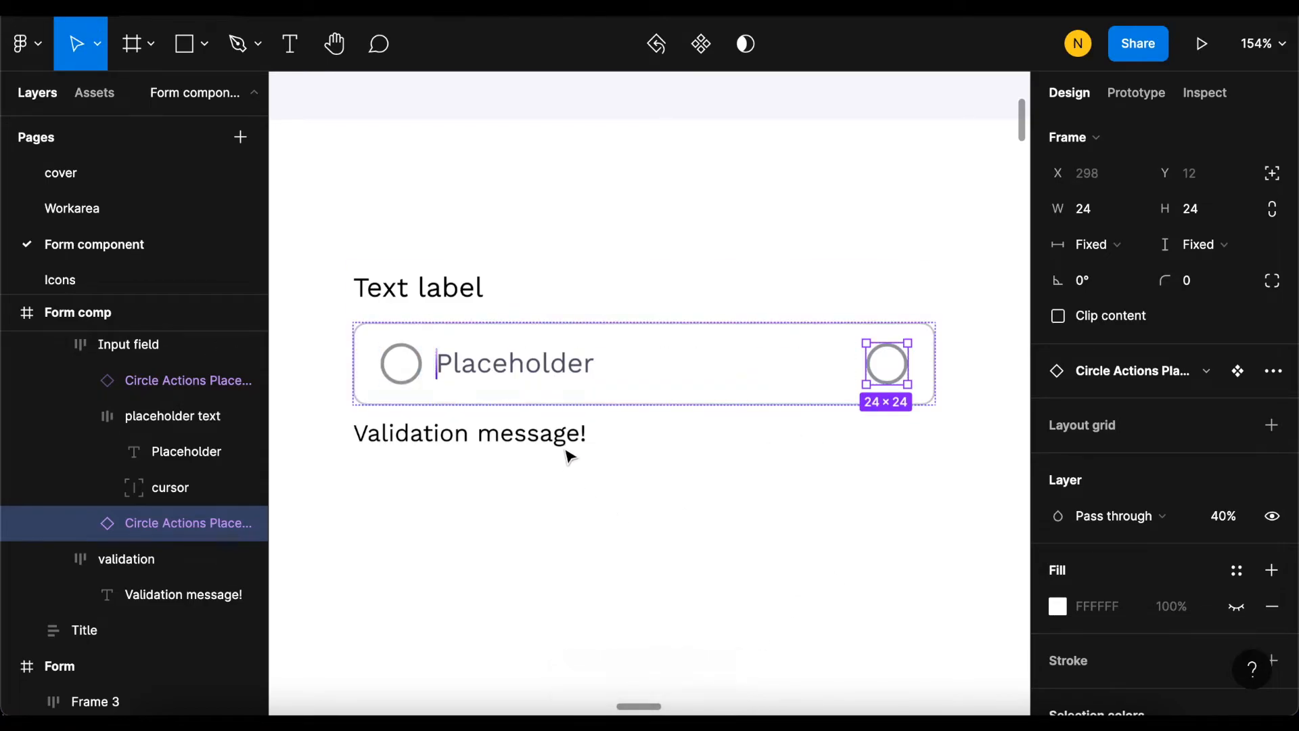
Step: Turn the outer auto layout frame holding the label, Input field and validation message into a component
{"action": "scroll", "coordinate": [580, 365], "scroll_direction": "down", "scroll_amount": 5}
{"action": "left_click", "coordinate": [544, 479]}
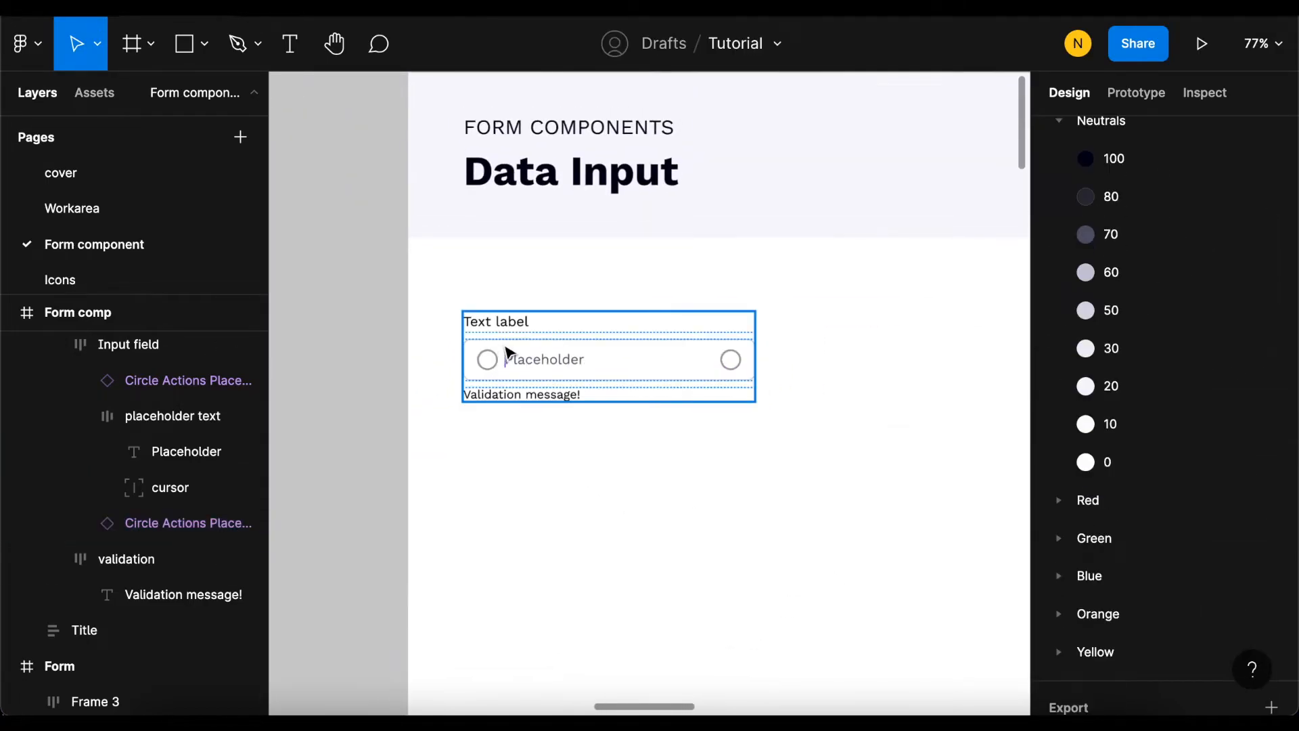
{"action": "left_click", "coordinate": [509, 352]}
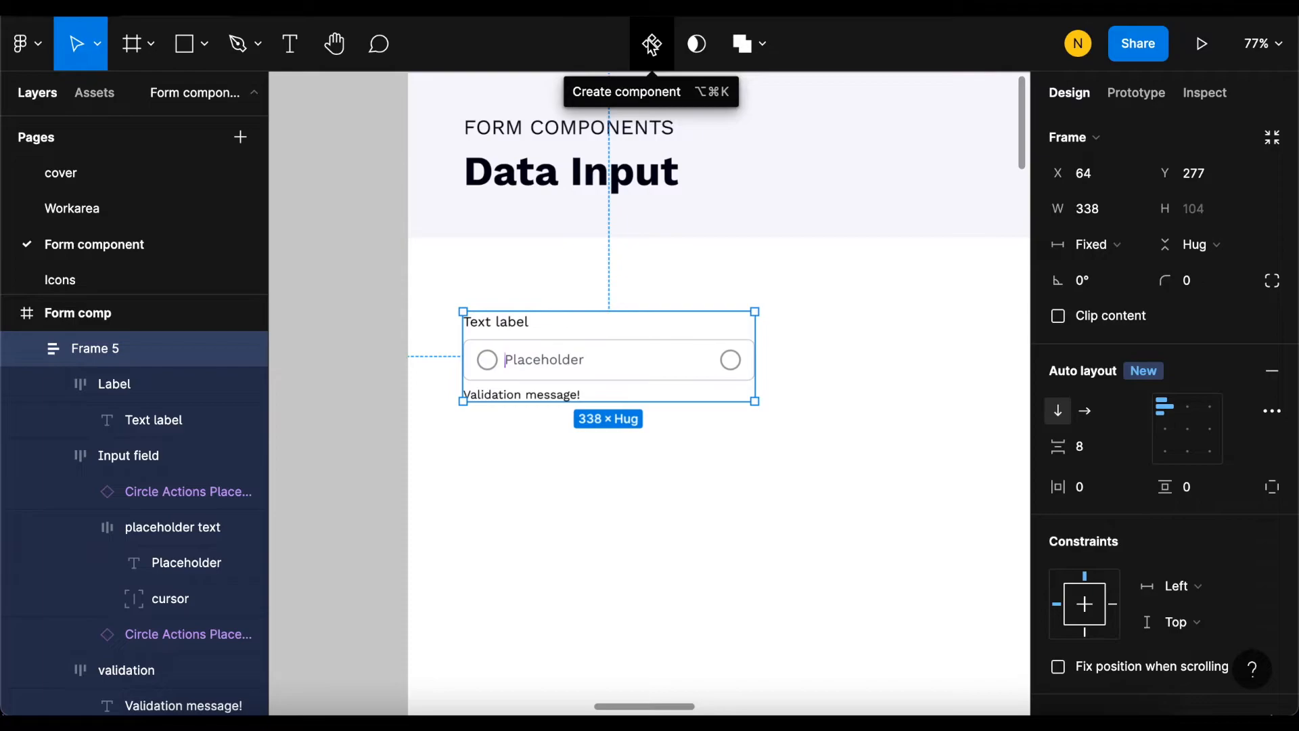
{"action": "left_click", "coordinate": [651, 45]}
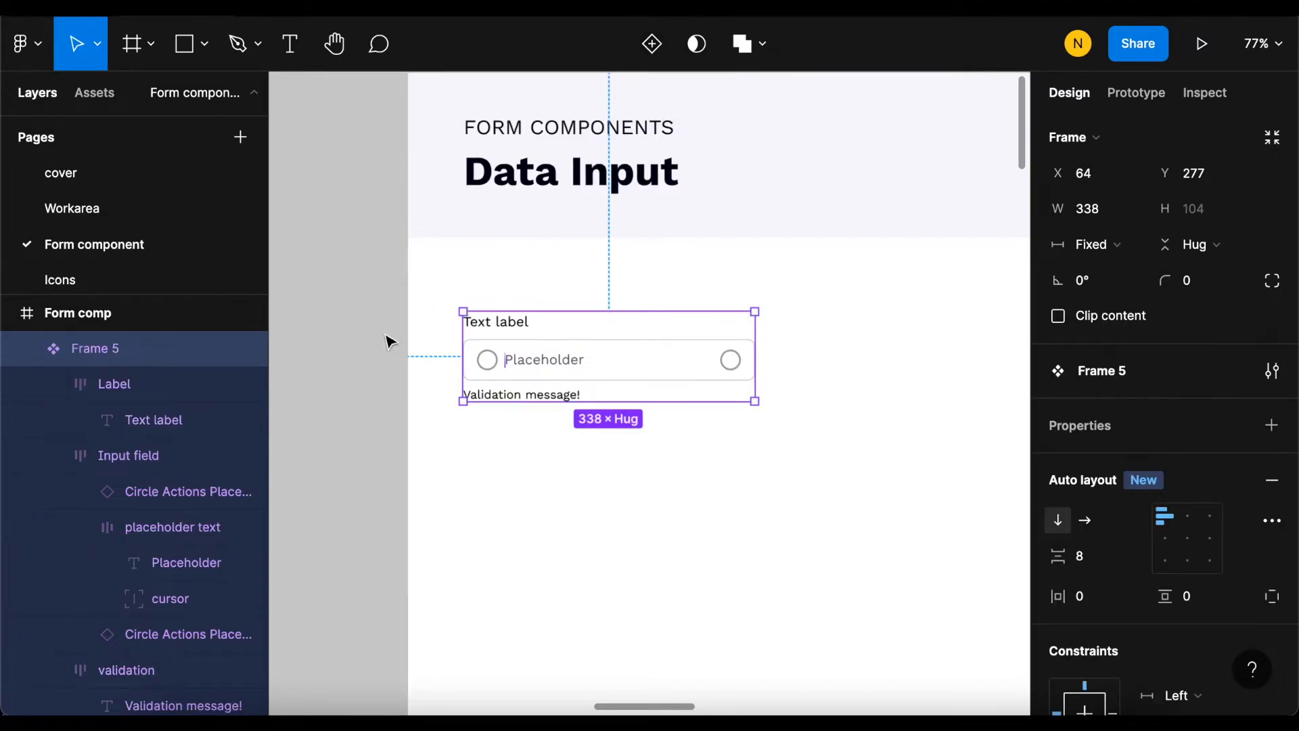
Step: Rename the new form component as .Base
{"action": "scroll", "coordinate": [441, 339], "scroll_direction": "up", "scroll_amount": 2}
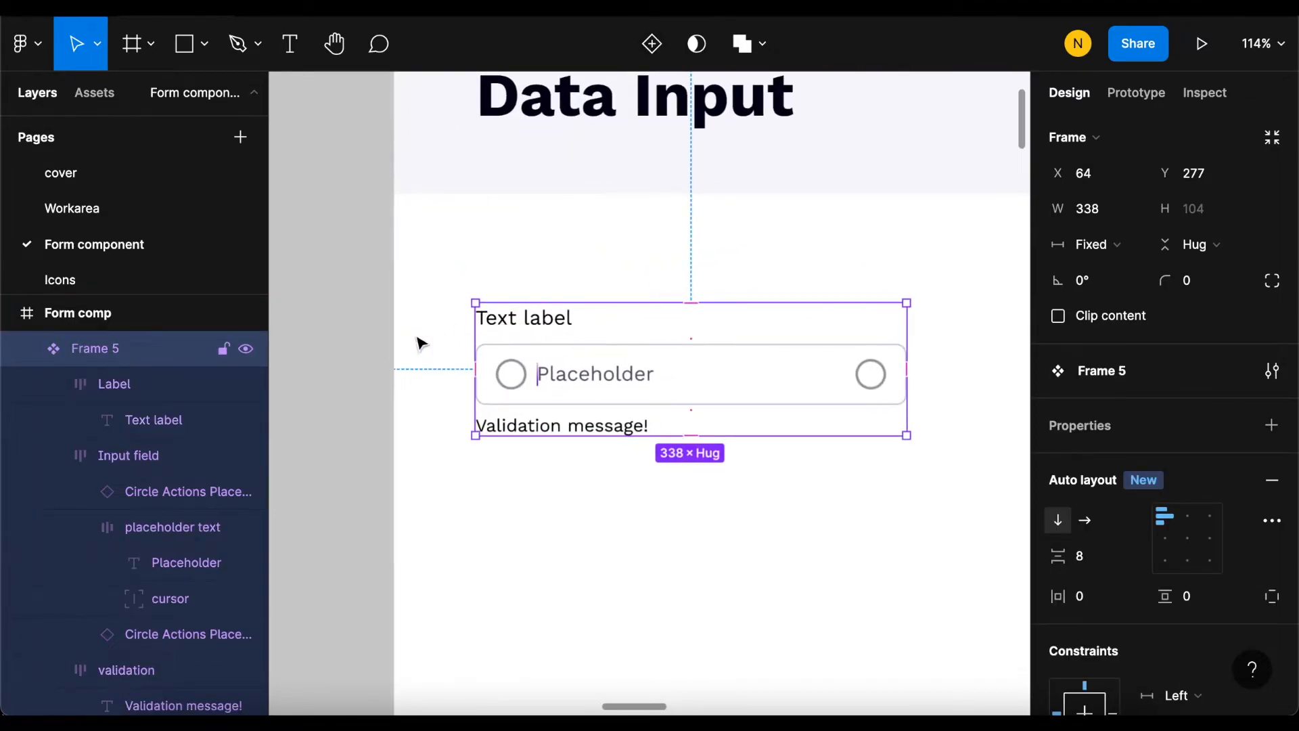
{"action": "double_click", "coordinate": [87, 350]}
{"action": "key", "text": "BackSpace"}
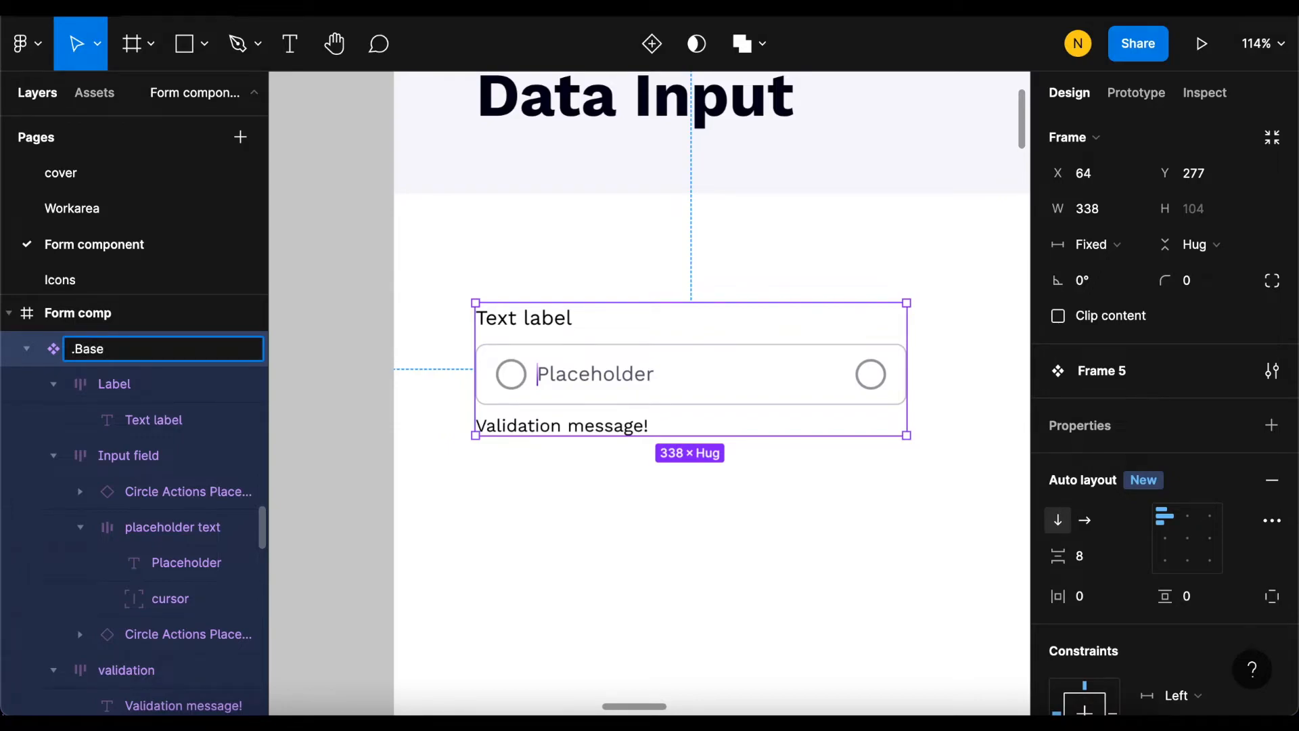
{"action": "key", "text": "Return"}
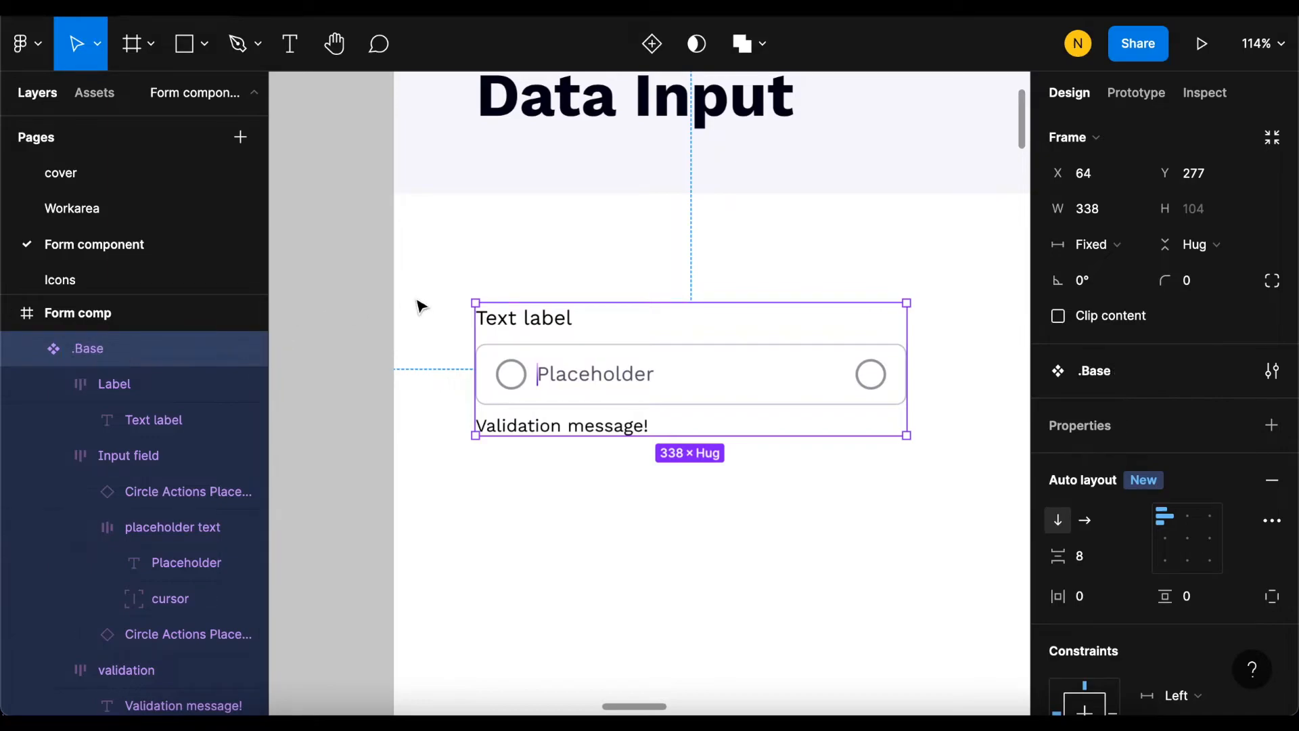
{"action": "scroll", "coordinate": [420, 302], "scroll_direction": "down", "scroll_amount": 5}
{"action": "scroll", "coordinate": [556, 436], "scroll_direction": "up", "scroll_amount": 3}
{"action": "scroll", "coordinate": [521, 440], "scroll_direction": "up", "scroll_amount": 3}
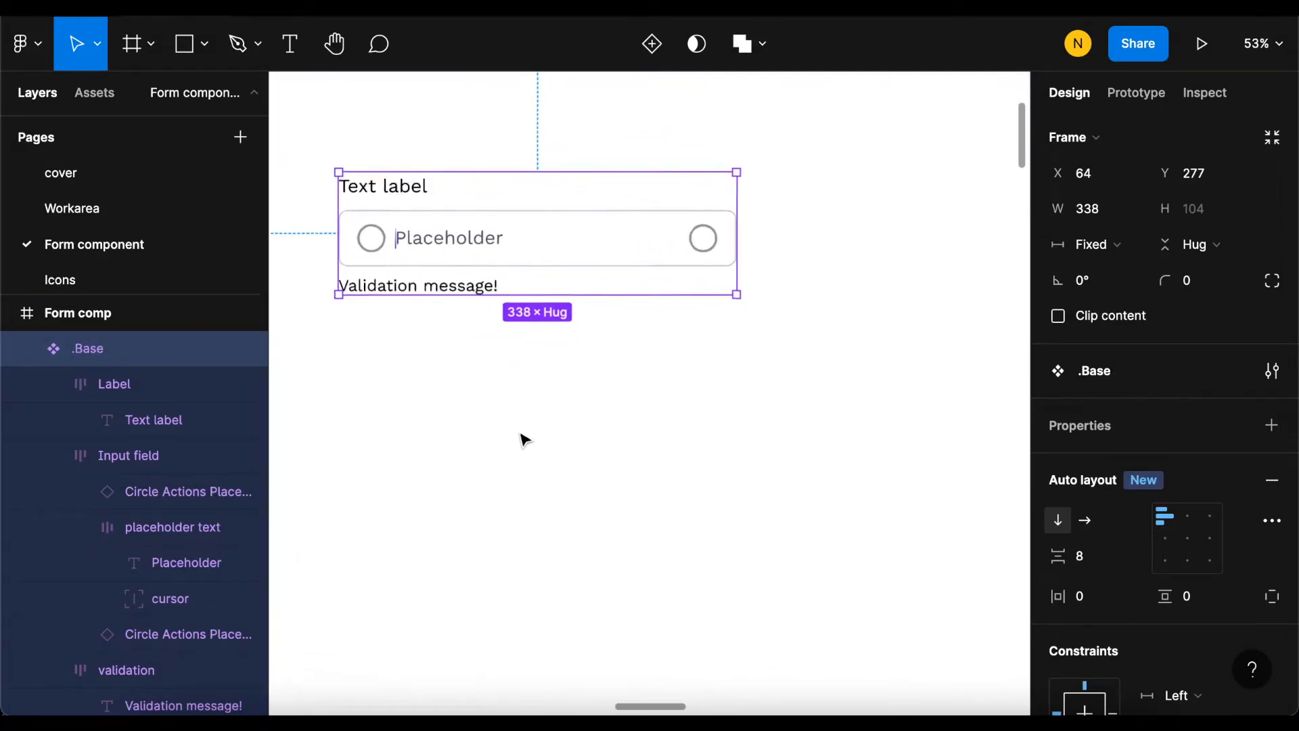
{"action": "scroll", "coordinate": [507, 399], "scroll_direction": "down", "scroll_amount": 4}
{"action": "scroll", "coordinate": [497, 342], "scroll_direction": "up", "scroll_amount": 3}
{"action": "scroll", "coordinate": [497, 341], "scroll_direction": "up", "scroll_amount": 3}
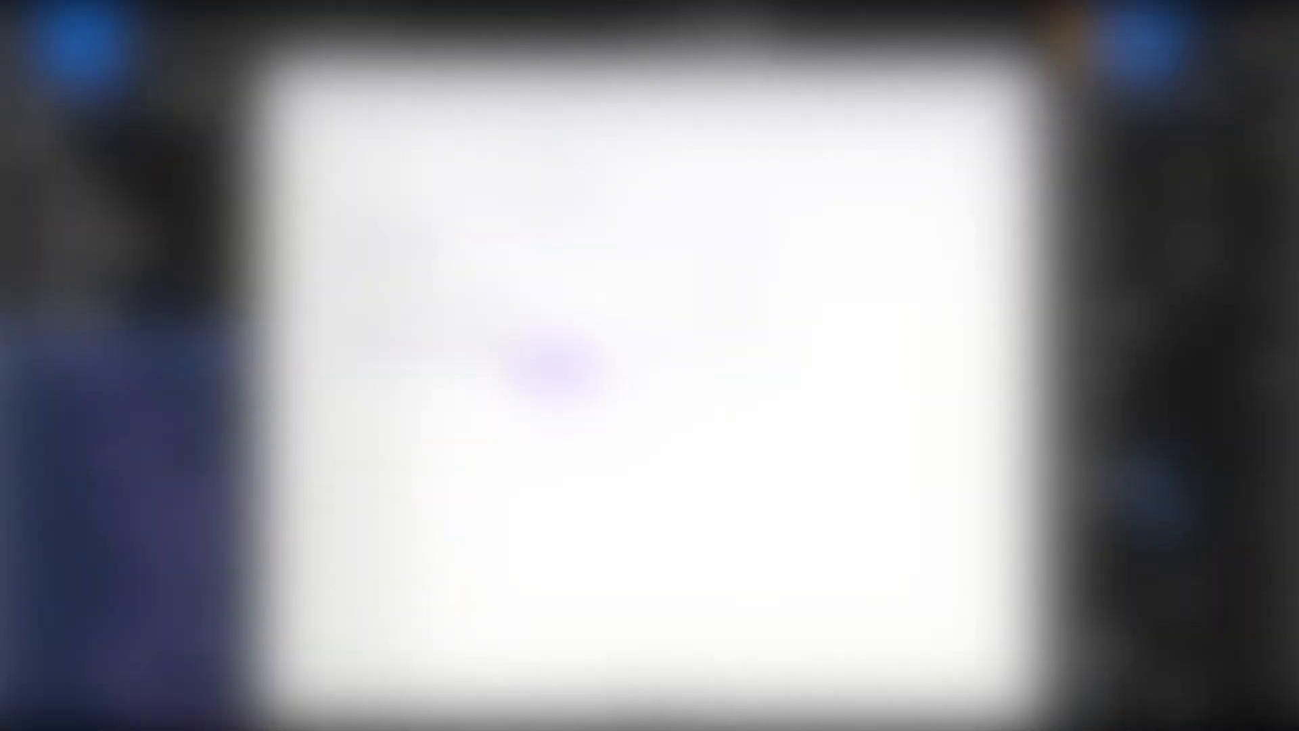
{"action": "scroll", "coordinate": [572, 405], "scroll_direction": "up", "scroll_amount": 3}
{"action": "scroll", "coordinate": [572, 405], "scroll_direction": "up", "scroll_amount": 1}
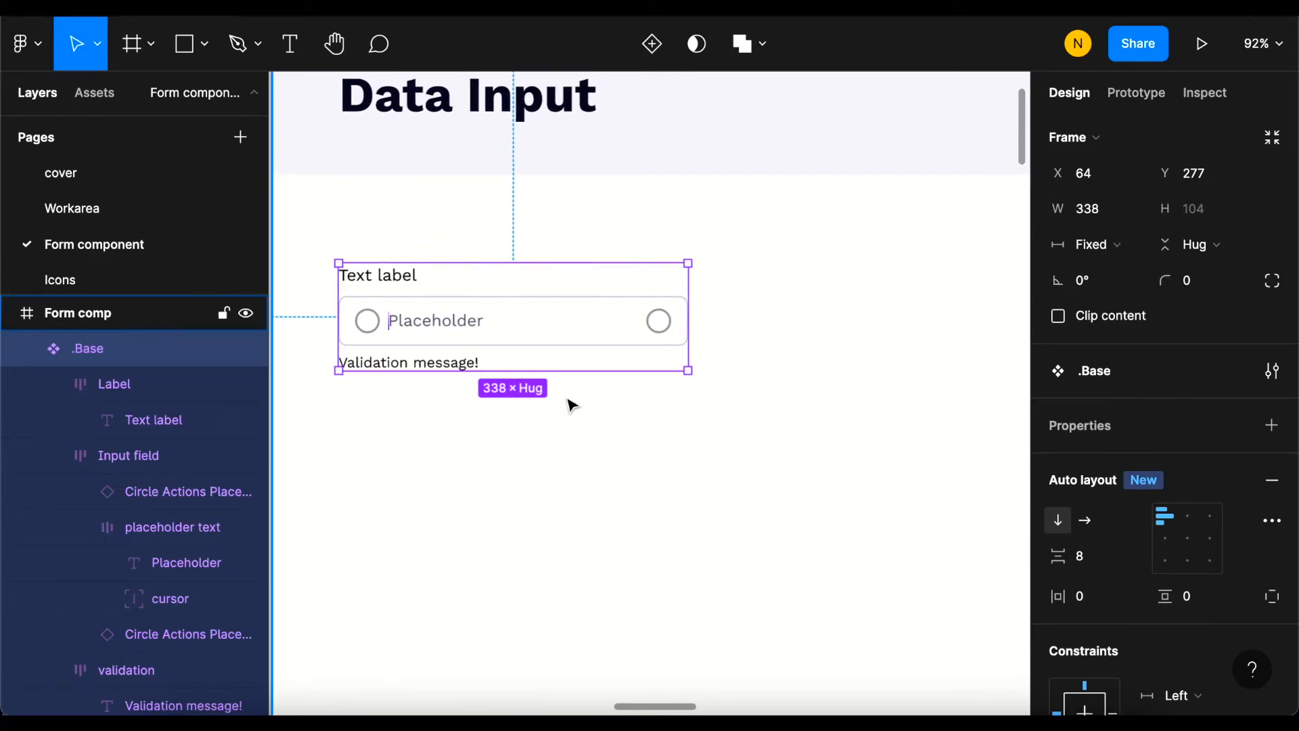
{"action": "scroll", "coordinate": [284, 333], "scroll_direction": "up", "scroll_amount": 2}
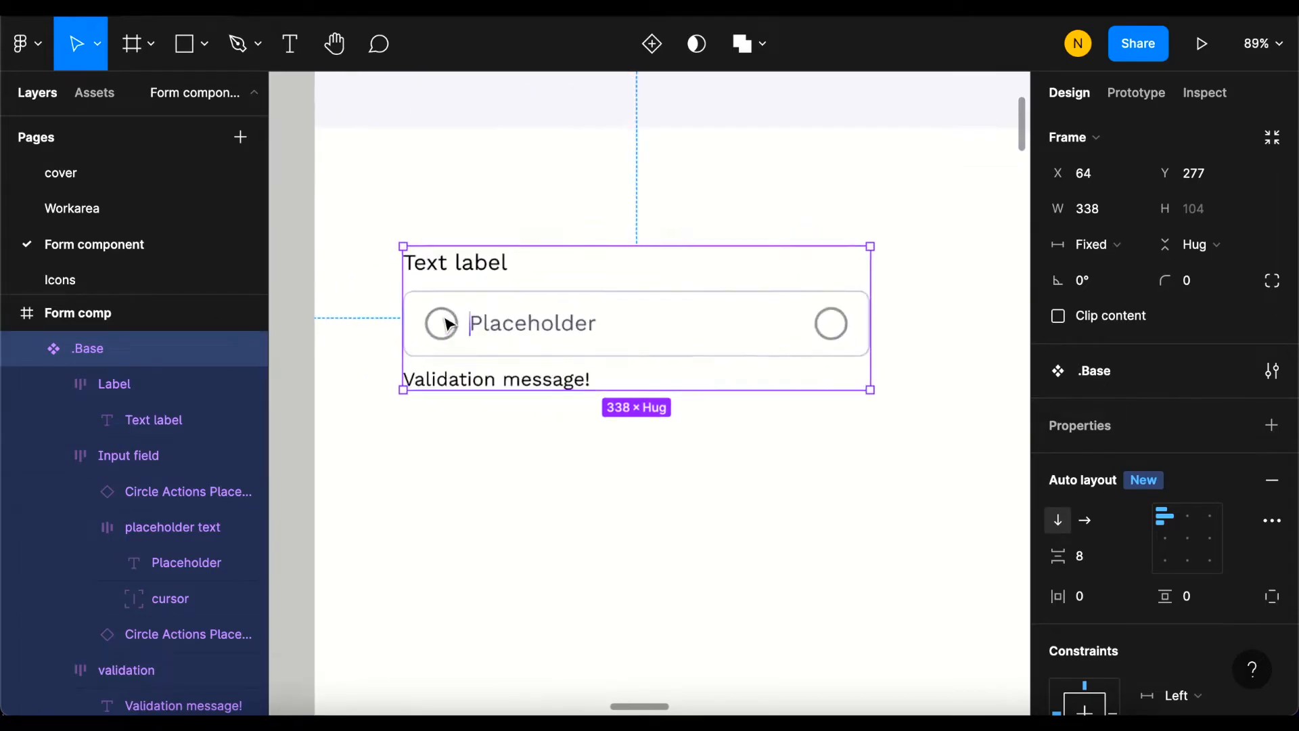
{"action": "scroll", "coordinate": [449, 324], "scroll_direction": "up", "scroll_amount": 5}
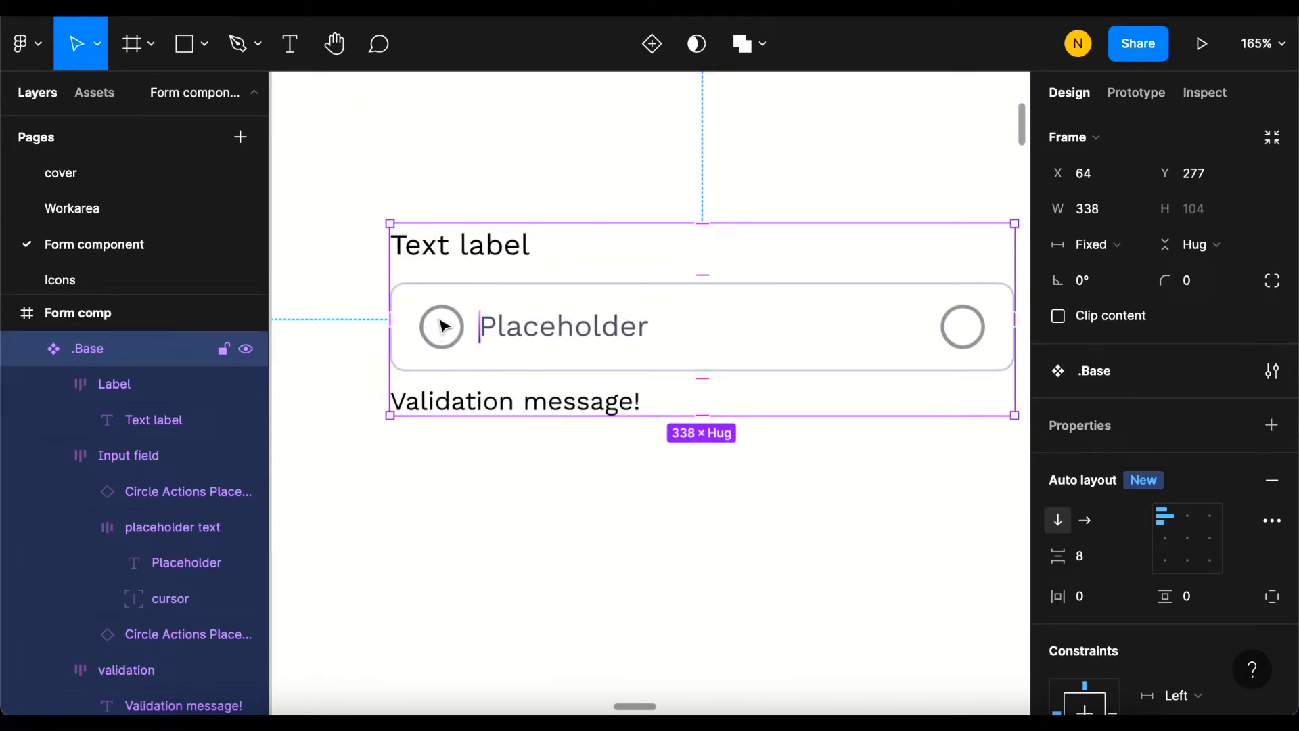
Step: Create an instance swap property named "Swap Icon-right" for the circle icon before the Placeholder text
{"action": "left_click", "coordinate": [445, 326]}
{"action": "scroll", "coordinate": [486, 334], "scroll_direction": "down", "scroll_amount": 4}
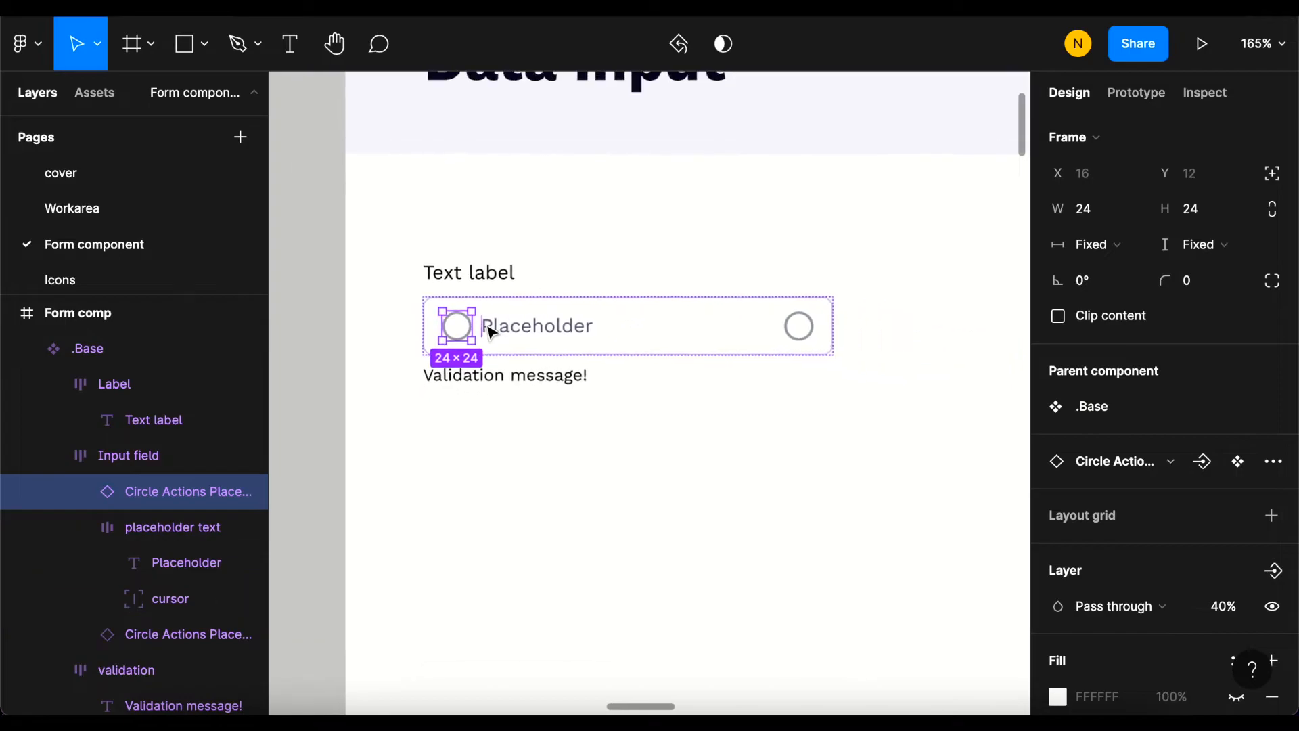
{"action": "scroll", "coordinate": [460, 339], "scroll_direction": "up", "scroll_amount": 2}
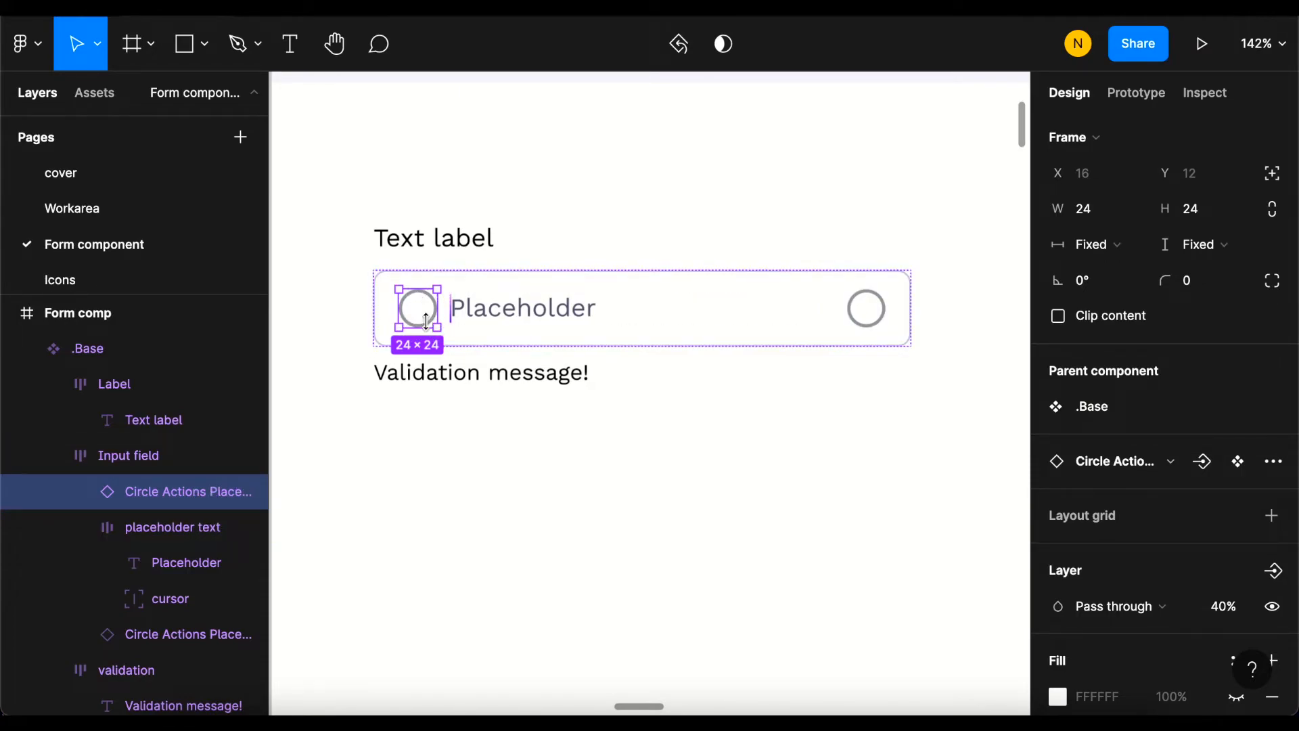
{"action": "scroll", "coordinate": [423, 305], "scroll_direction": "down", "scroll_amount": 1}
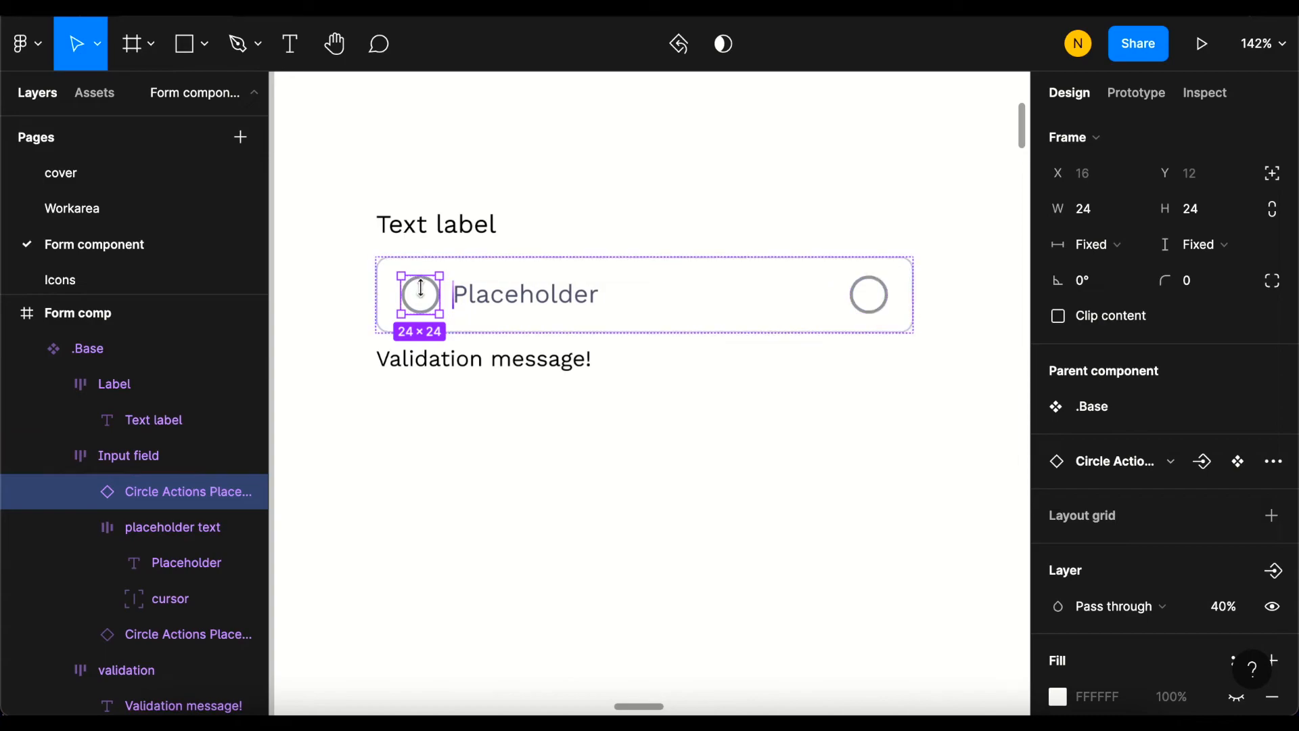
{"action": "scroll", "coordinate": [430, 305], "scroll_direction": "down", "scroll_amount": 3}
{"action": "scroll", "coordinate": [483, 272], "scroll_direction": "down", "scroll_amount": 3}
{"action": "scroll", "coordinate": [483, 272], "scroll_direction": "up", "scroll_amount": 3}
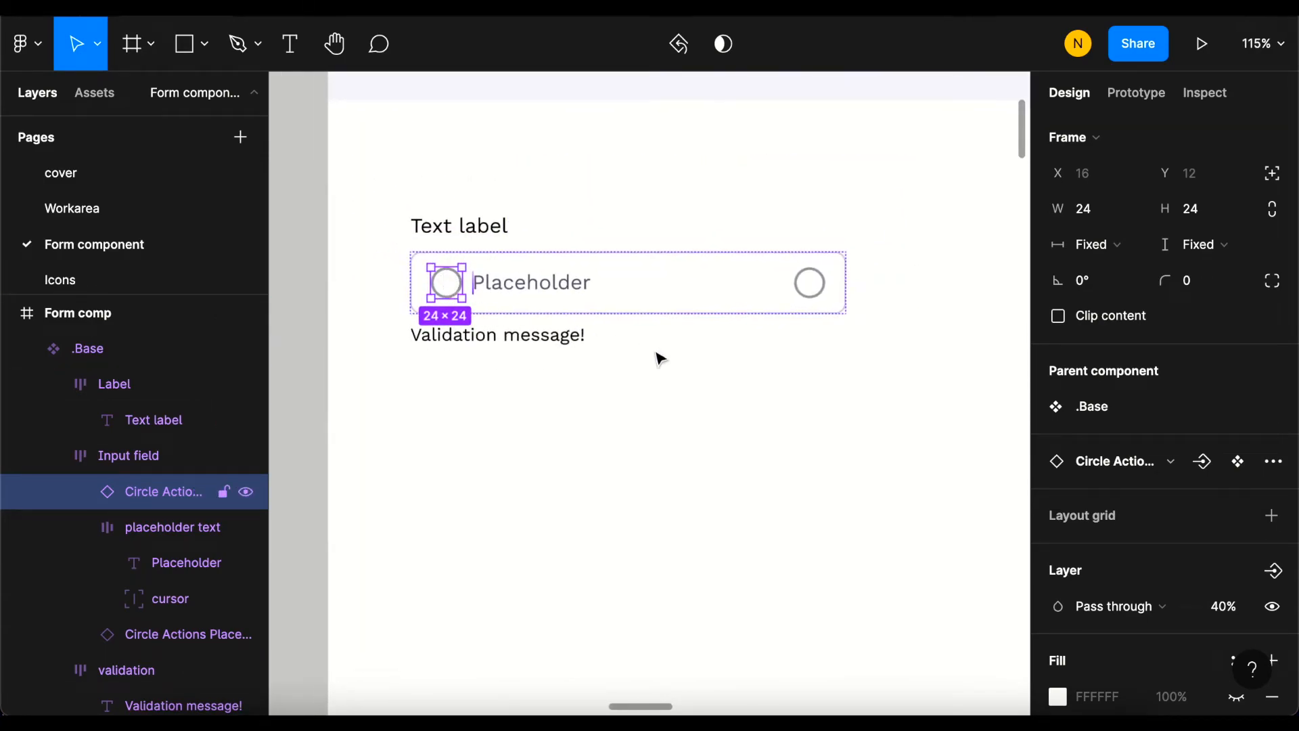
{"action": "scroll", "coordinate": [1101, 502], "scroll_direction": "down", "scroll_amount": 2}
{"action": "scroll", "coordinate": [1137, 440], "scroll_direction": "down", "scroll_amount": 1}
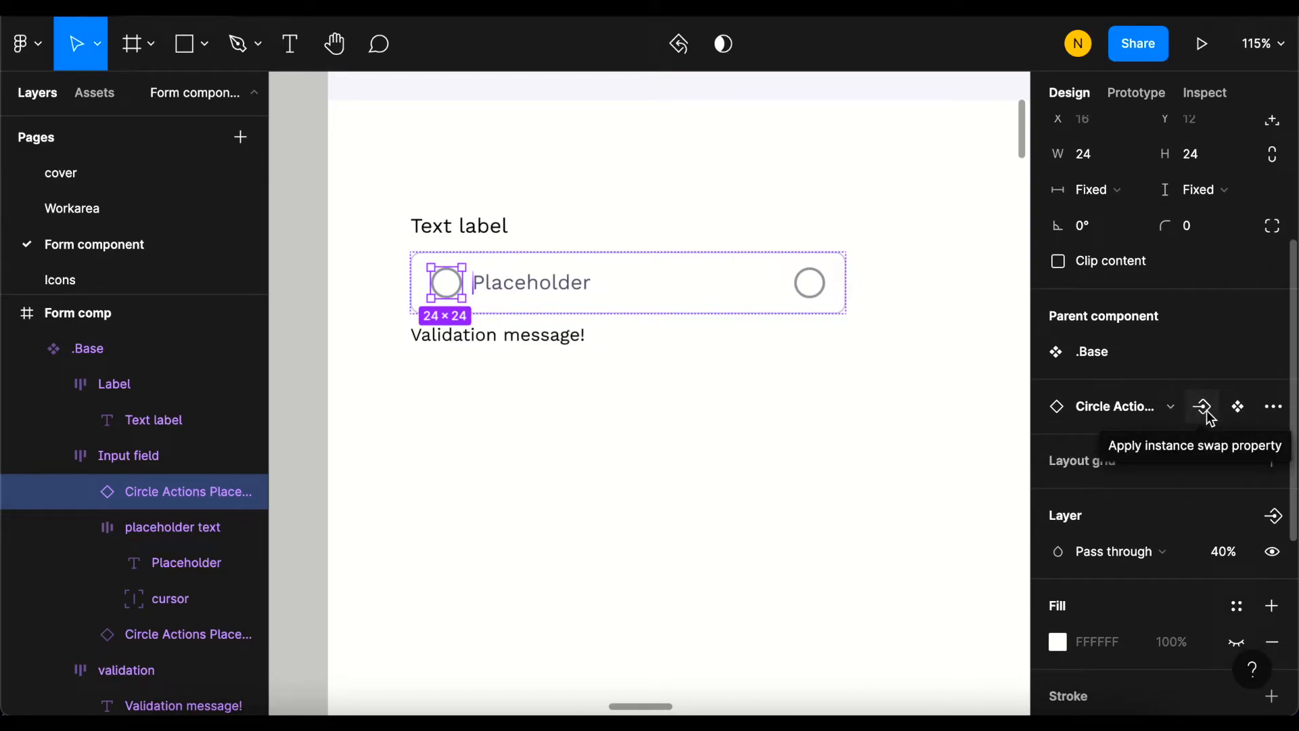
{"action": "left_click", "coordinate": [1207, 413]}
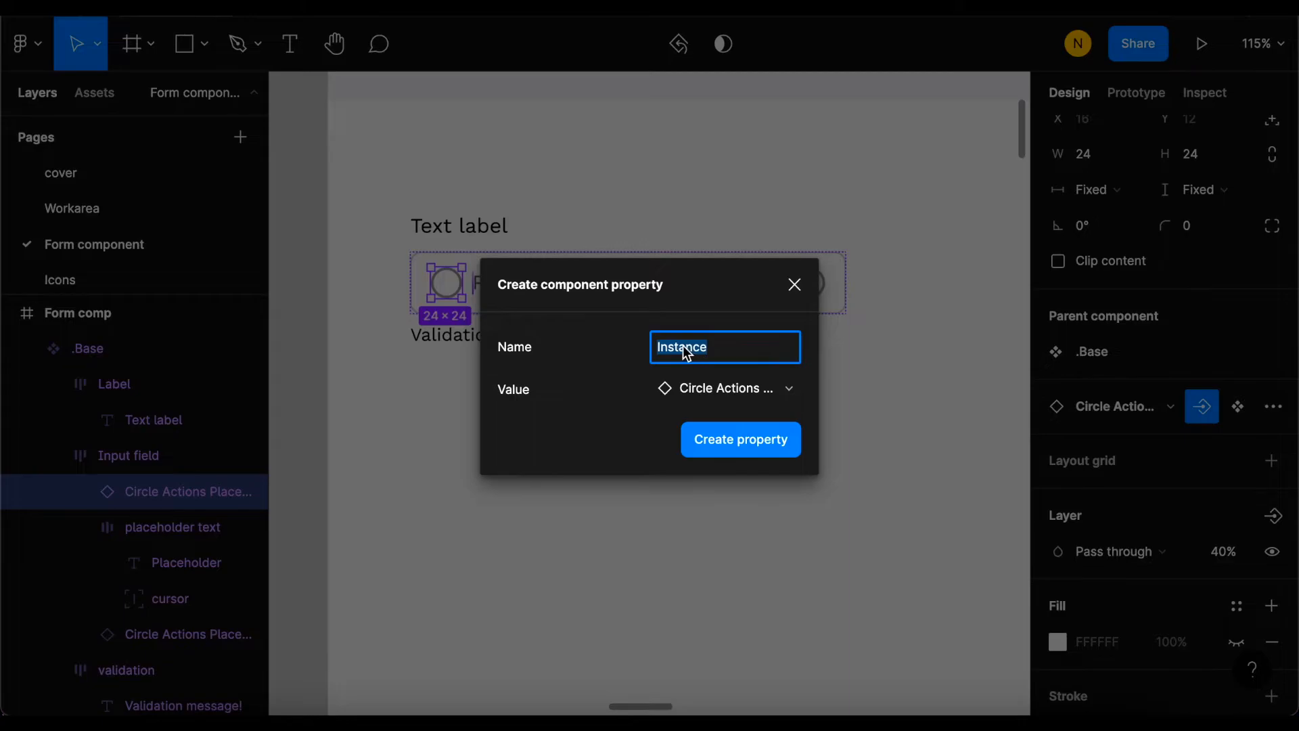
{"action": "type", "text": "Swap Icon right"}
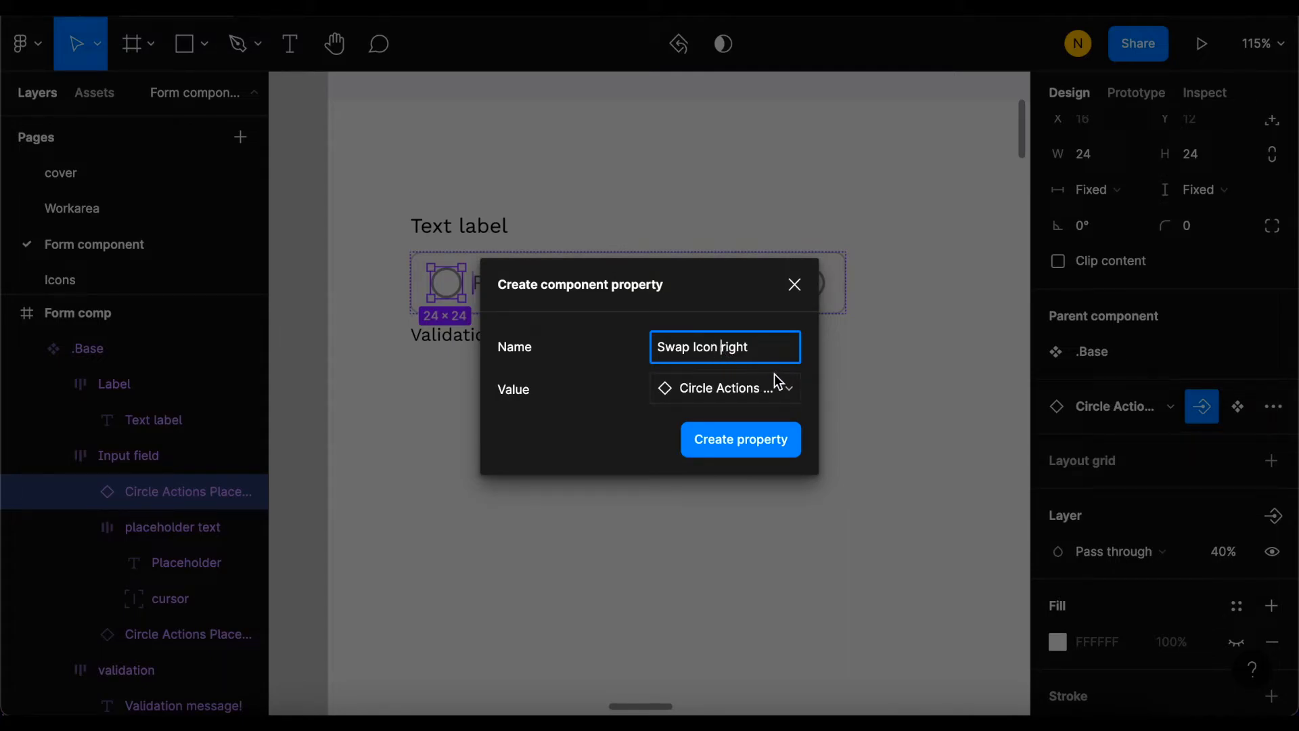
{"action": "key", "text": "BackSpace"}
{"action": "type", "text": "-"}
{"action": "left_click", "coordinate": [752, 441]}
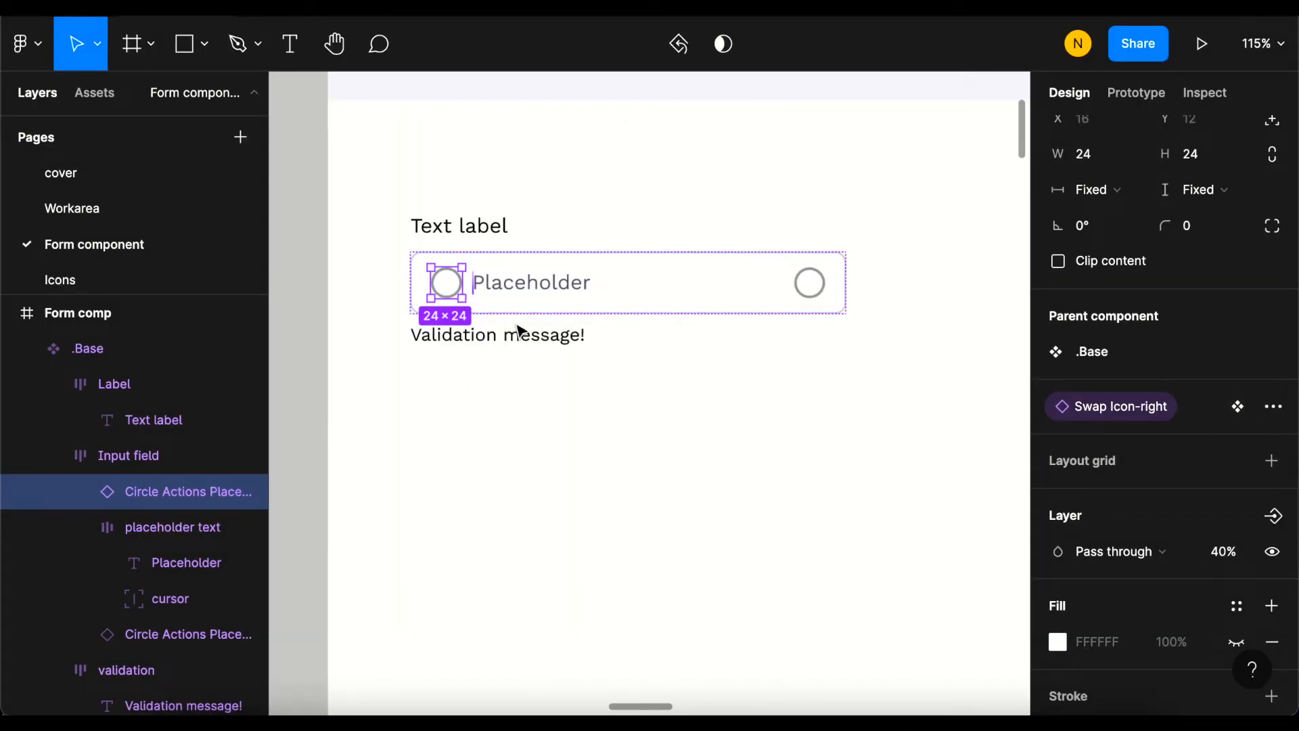
Step: Create an instance swap property named "Swap Icon-right2" for the circle icon at the end of the Input field
{"action": "left_click", "coordinate": [810, 282]}
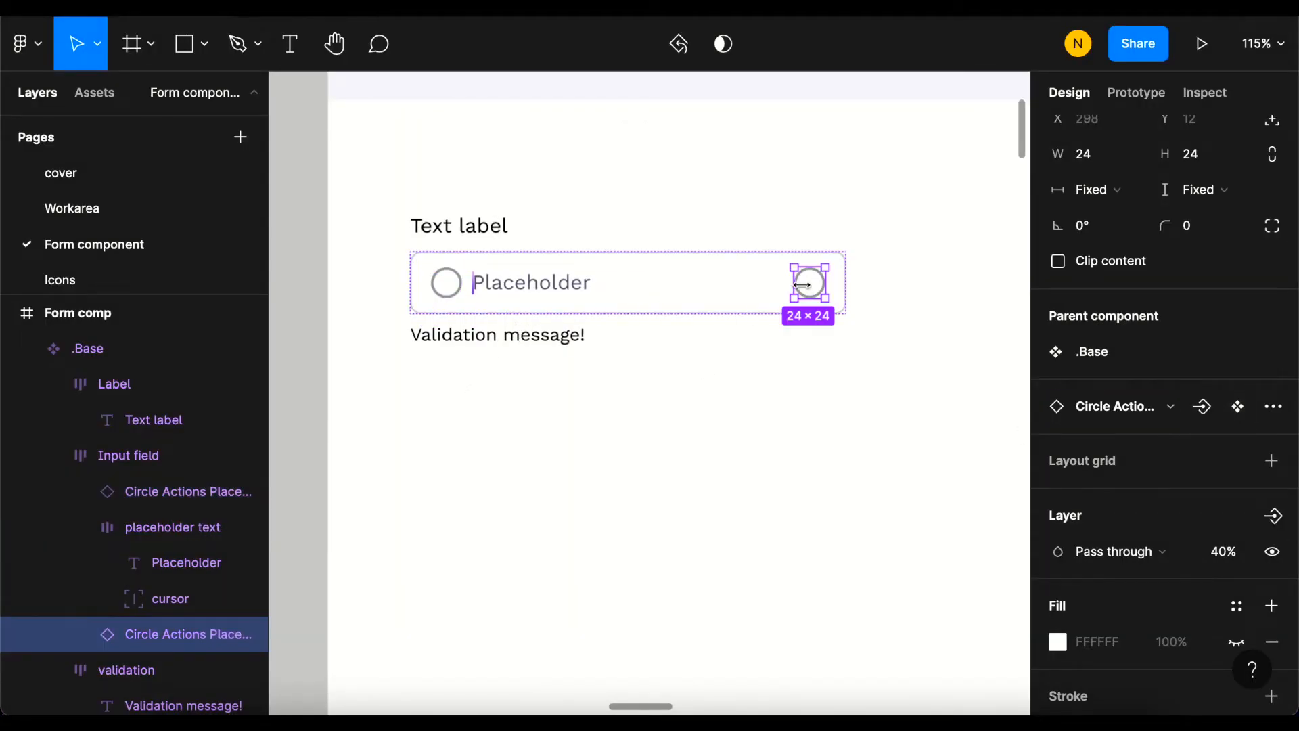
{"action": "left_click", "coordinate": [1204, 412]}
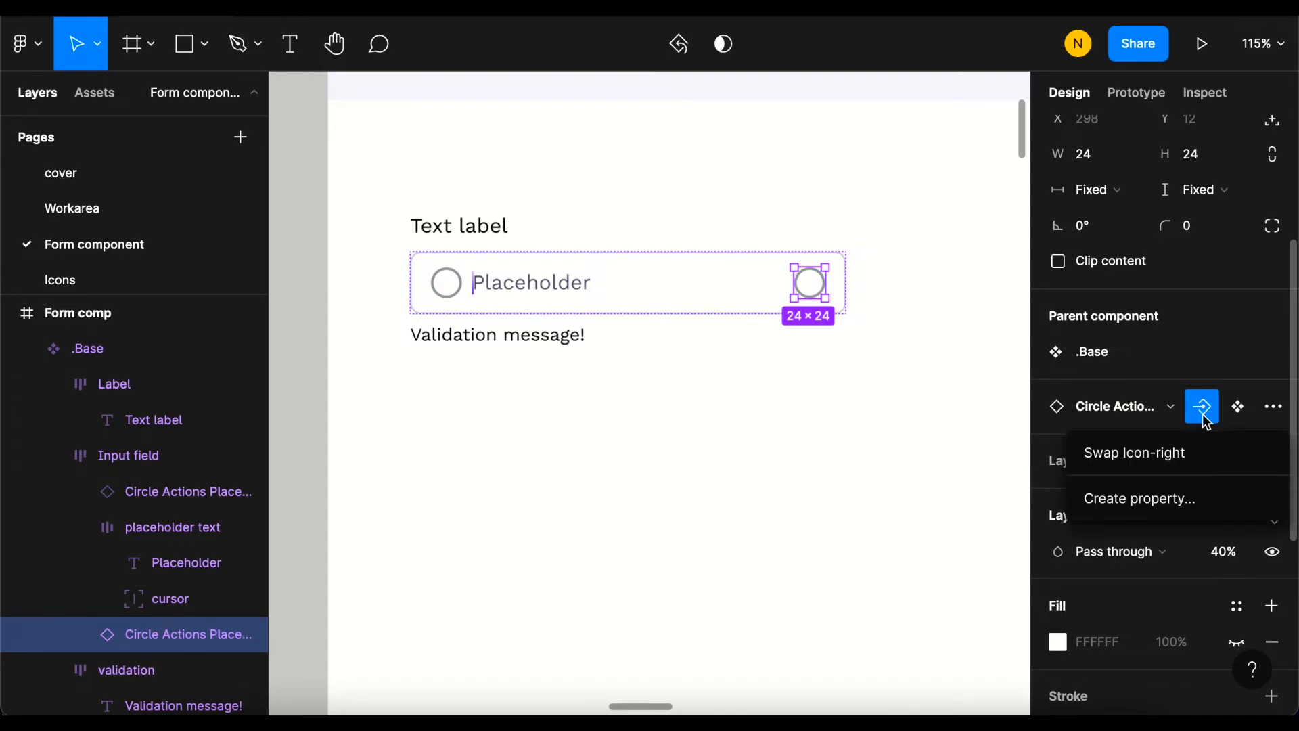
{"action": "left_click", "coordinate": [1142, 502]}
{"action": "type", "text": "Swap Icon-"}
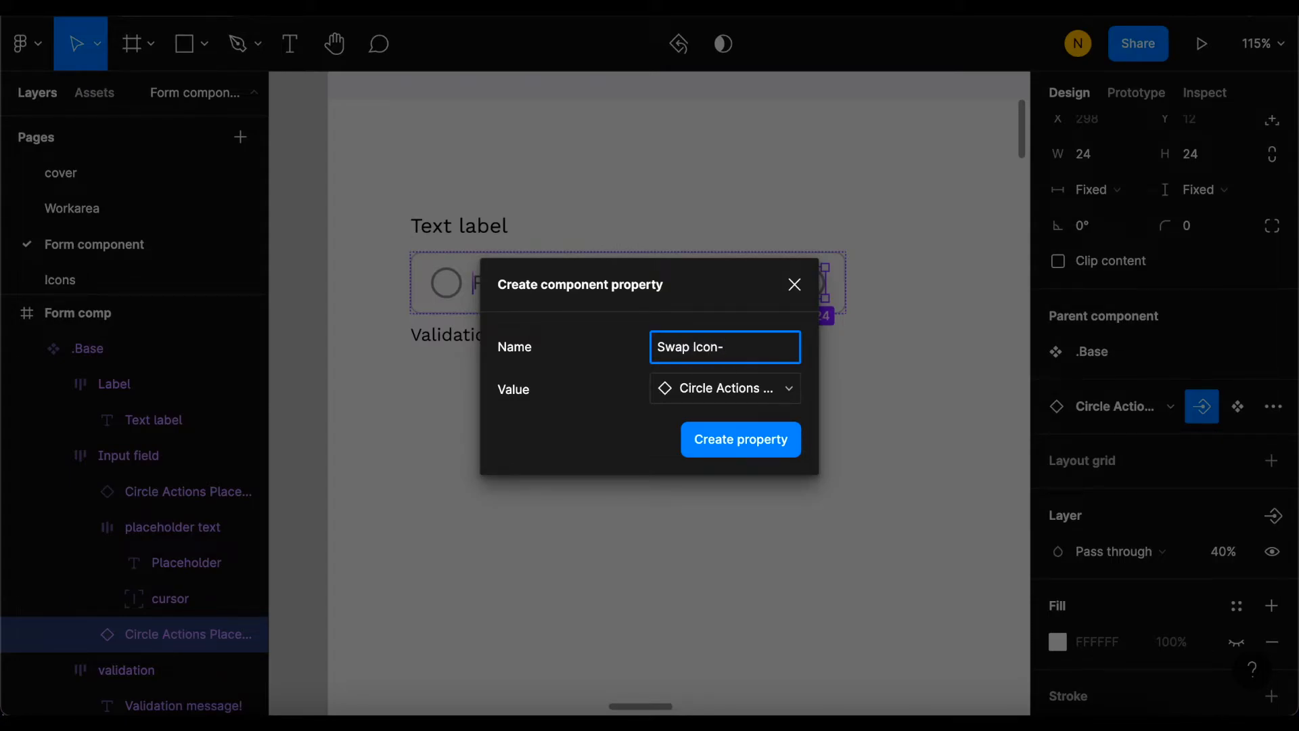
{"action": "left_click", "coordinate": [747, 438]}
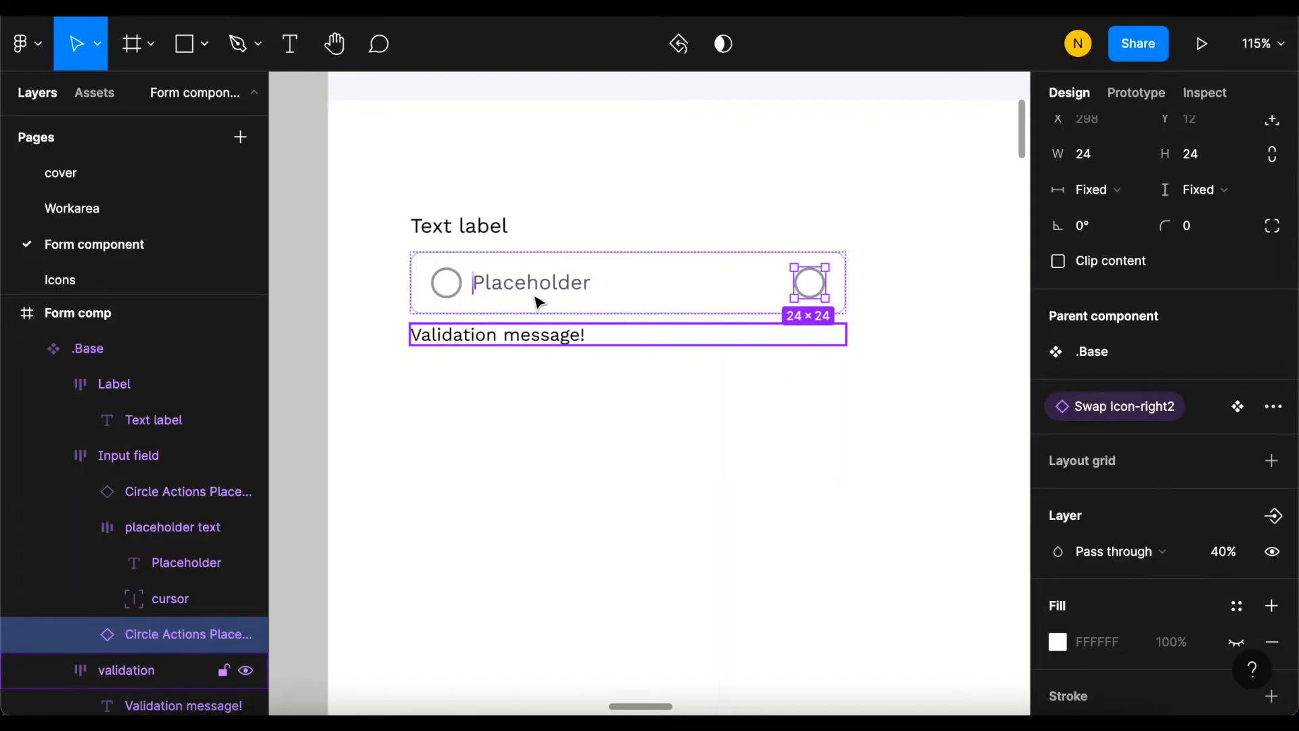
Step: Rename the instance swap property of the circle icon before the Placeholder text to "Swap Icon-left"
{"action": "left_click", "coordinate": [453, 282]}
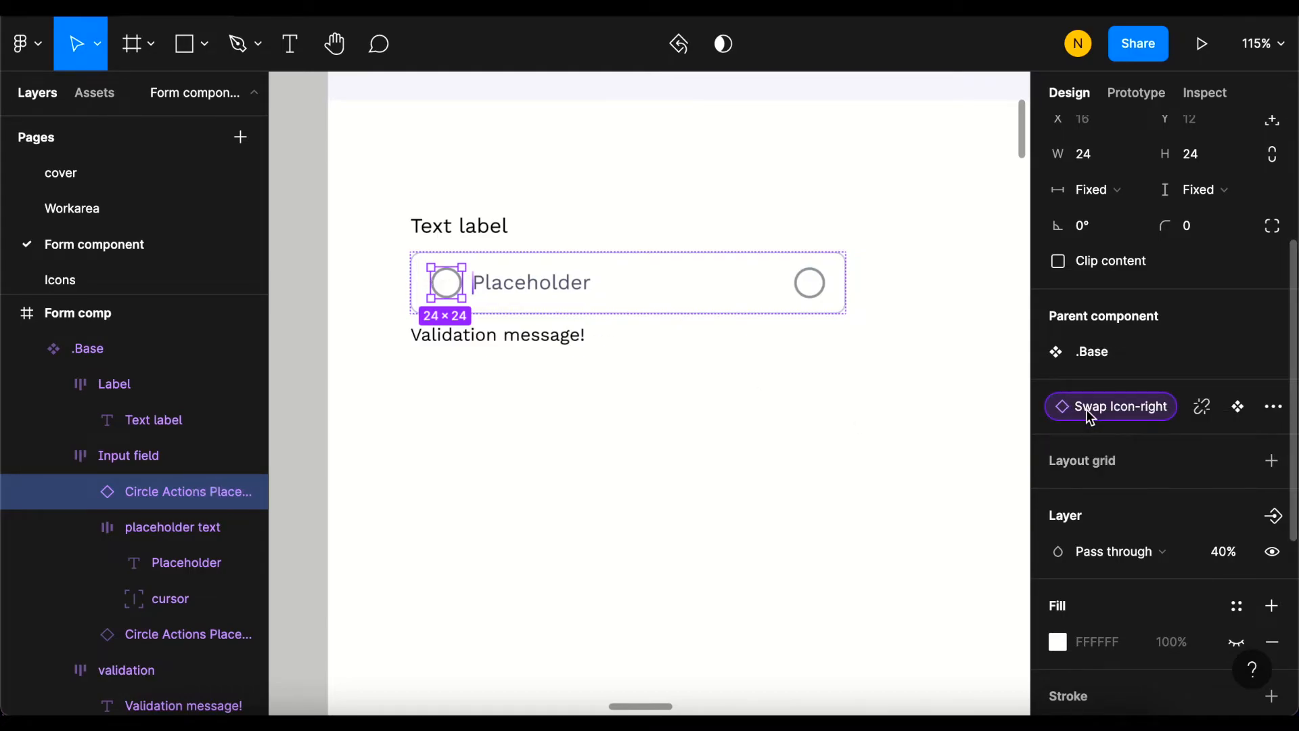
{"action": "mouse_move", "coordinate": [1085, 408]}
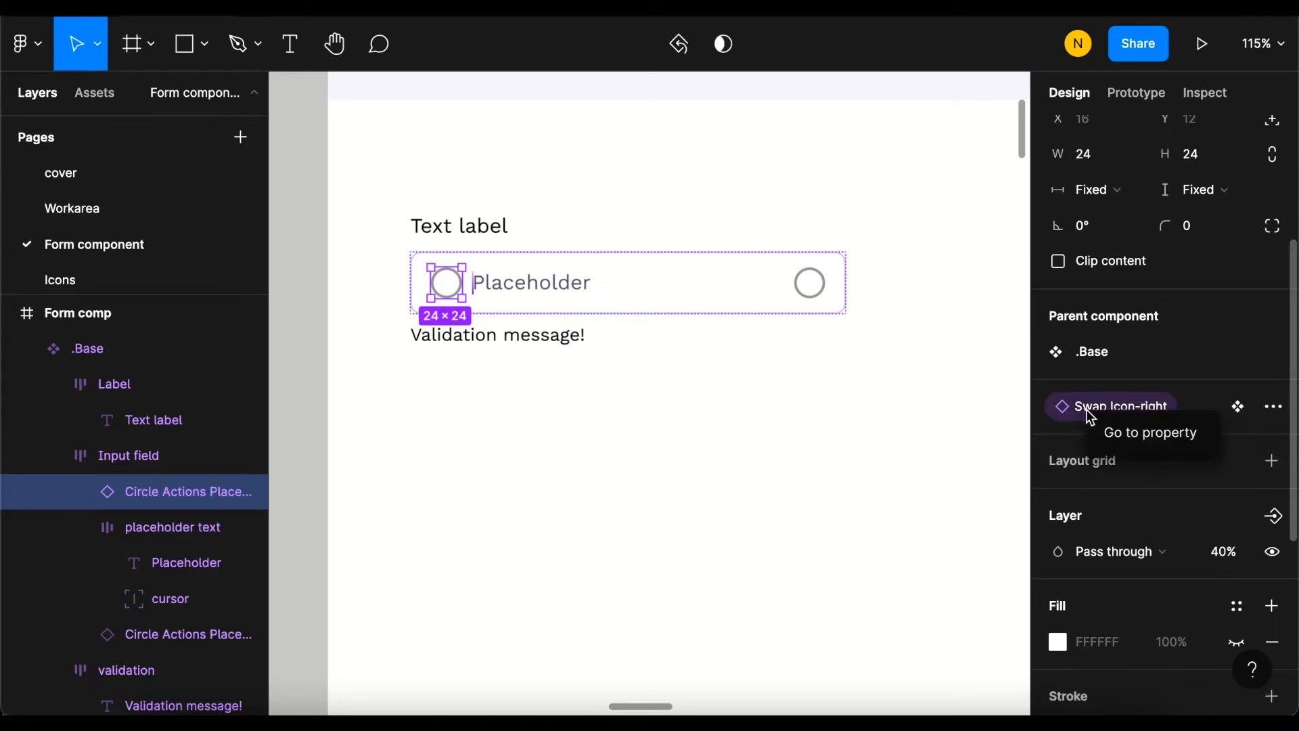
{"action": "left_click", "coordinate": [1135, 436]}
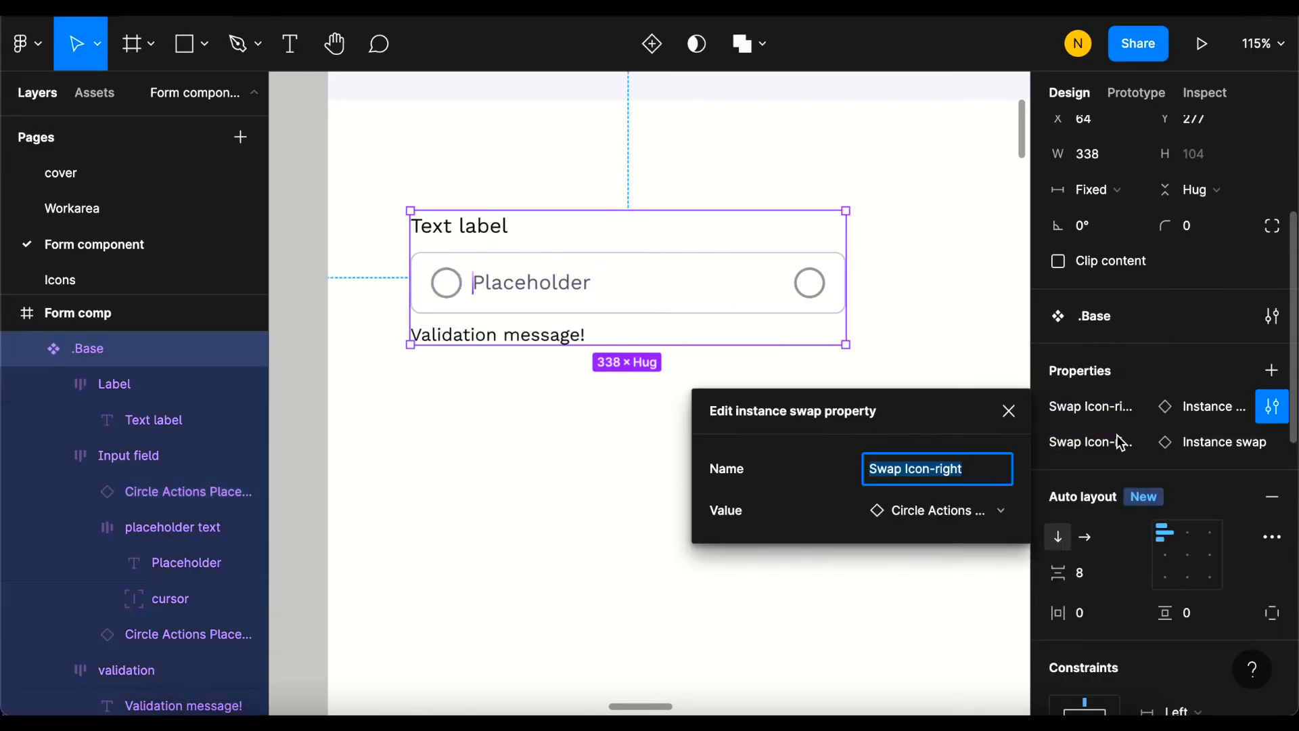
{"action": "left_click", "coordinate": [985, 478]}
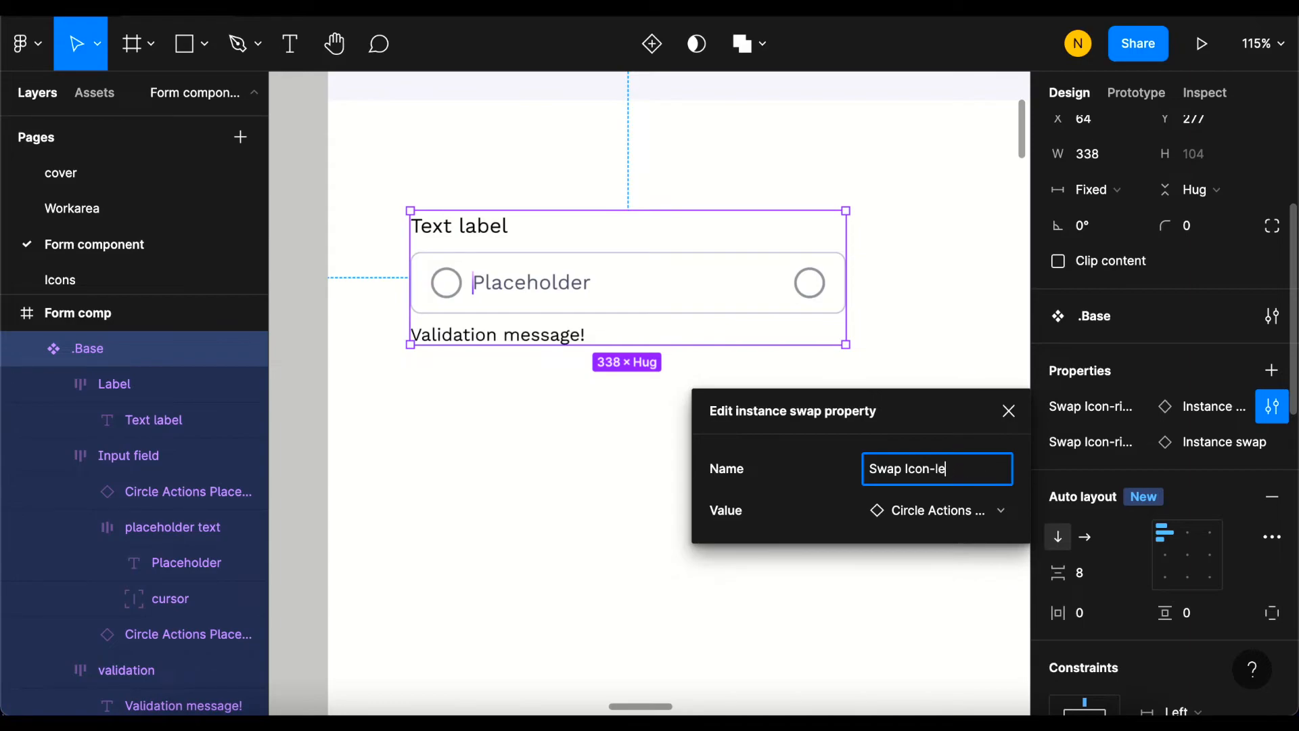
{"action": "key", "text": "Return"}
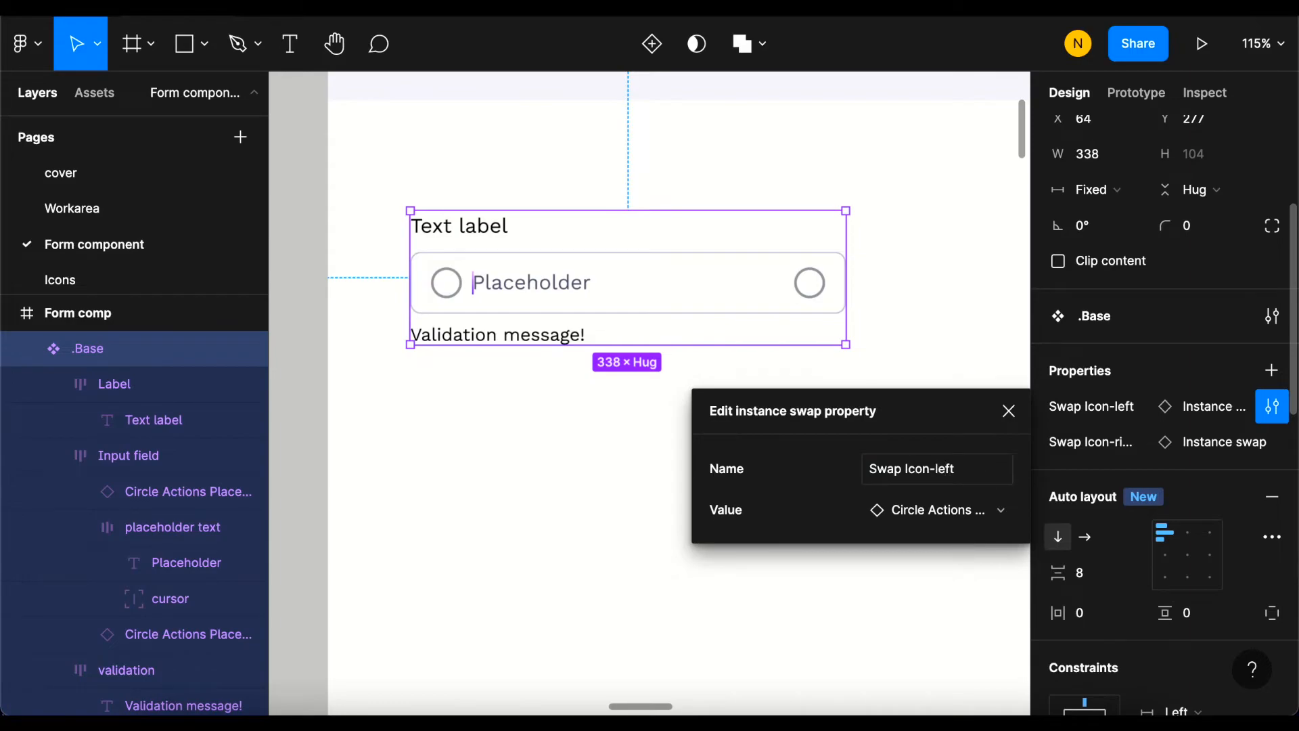
{"action": "left_click", "coordinate": [1008, 410]}
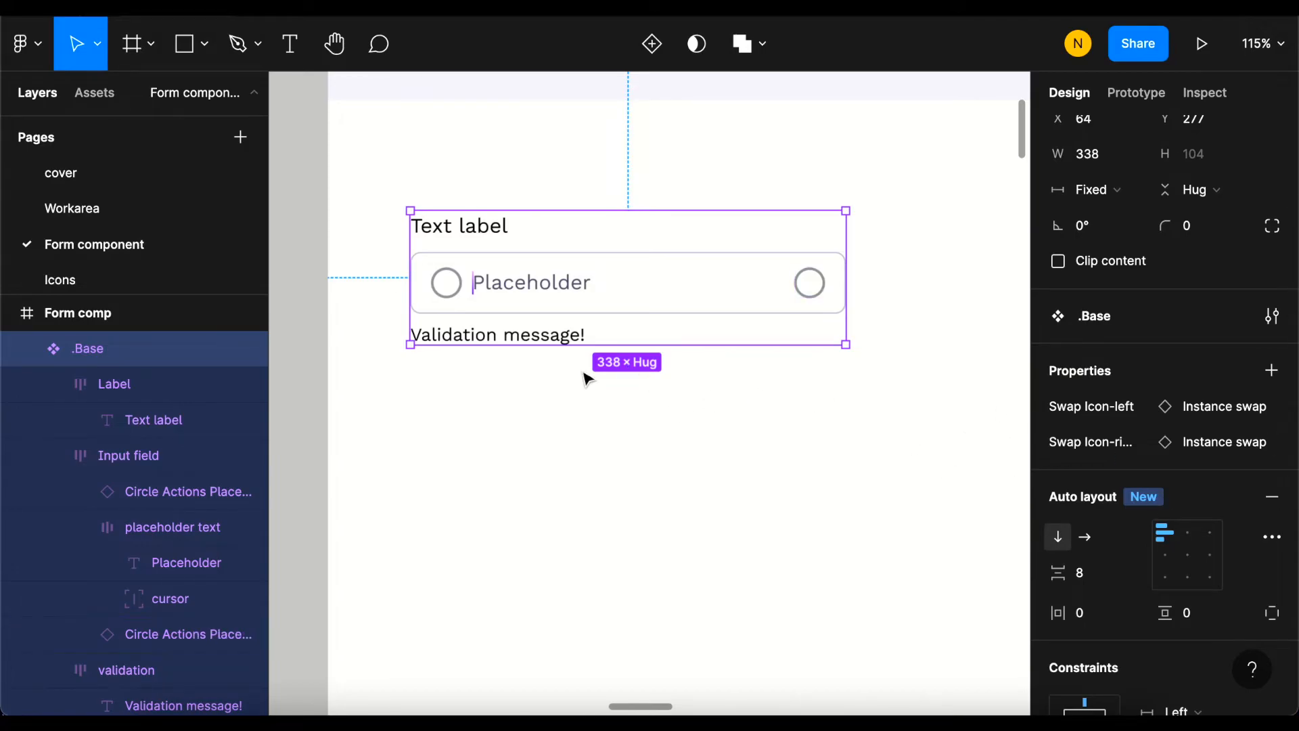
{"action": "scroll", "coordinate": [452, 295], "scroll_direction": "up", "scroll_amount": 5}
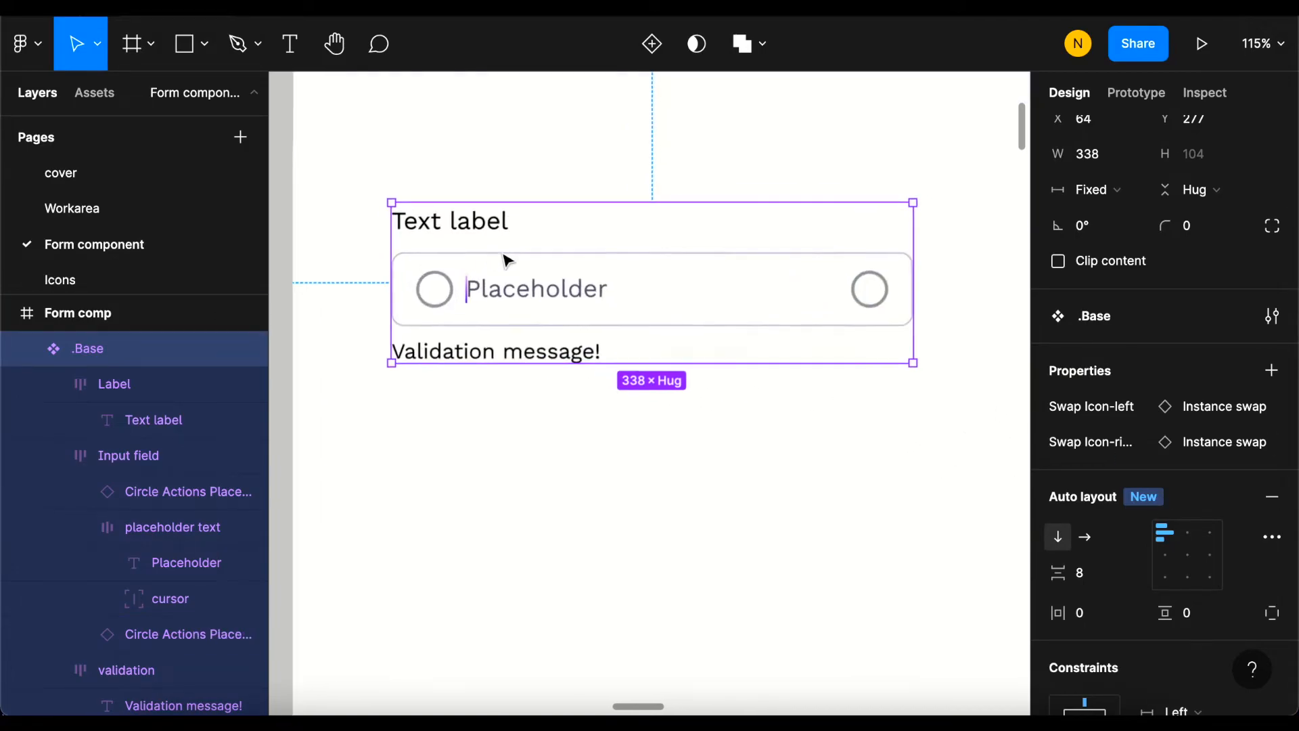
{"action": "left_click", "coordinate": [441, 306]}
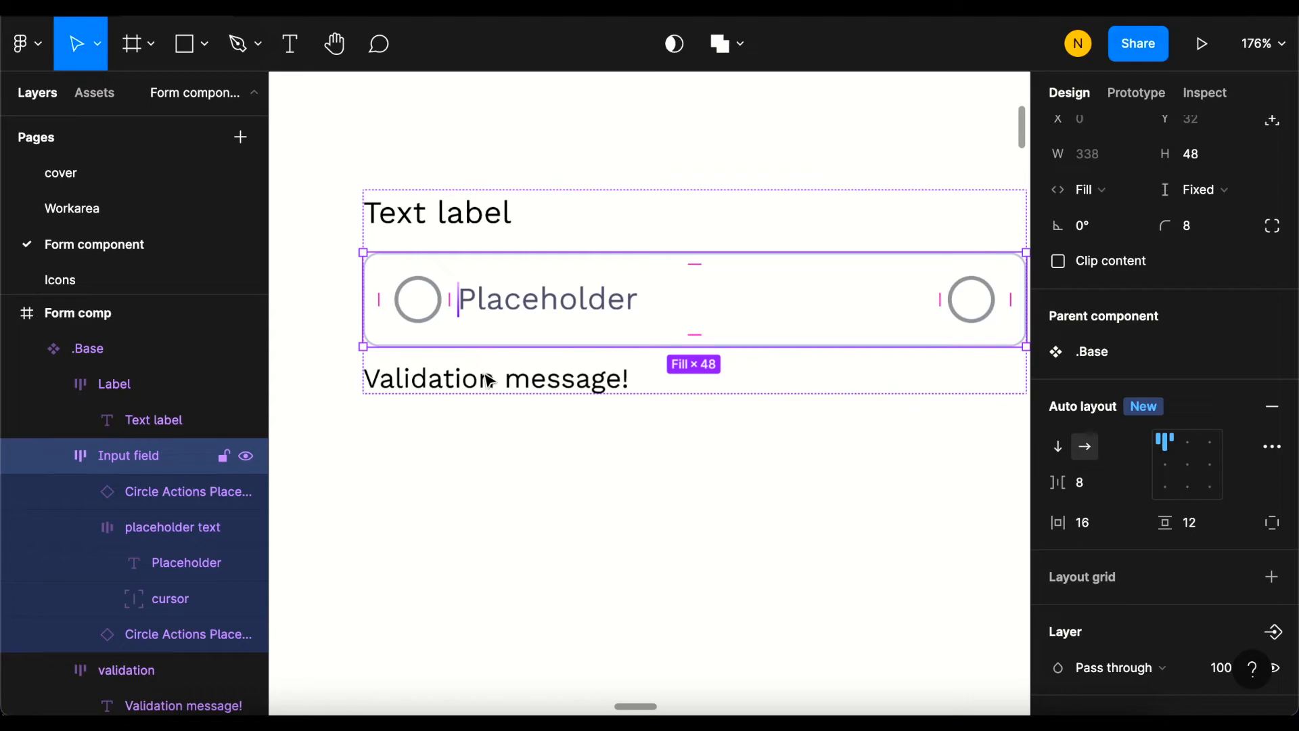
{"action": "left_click", "coordinate": [485, 458]}
{"action": "left_click", "coordinate": [417, 297]}
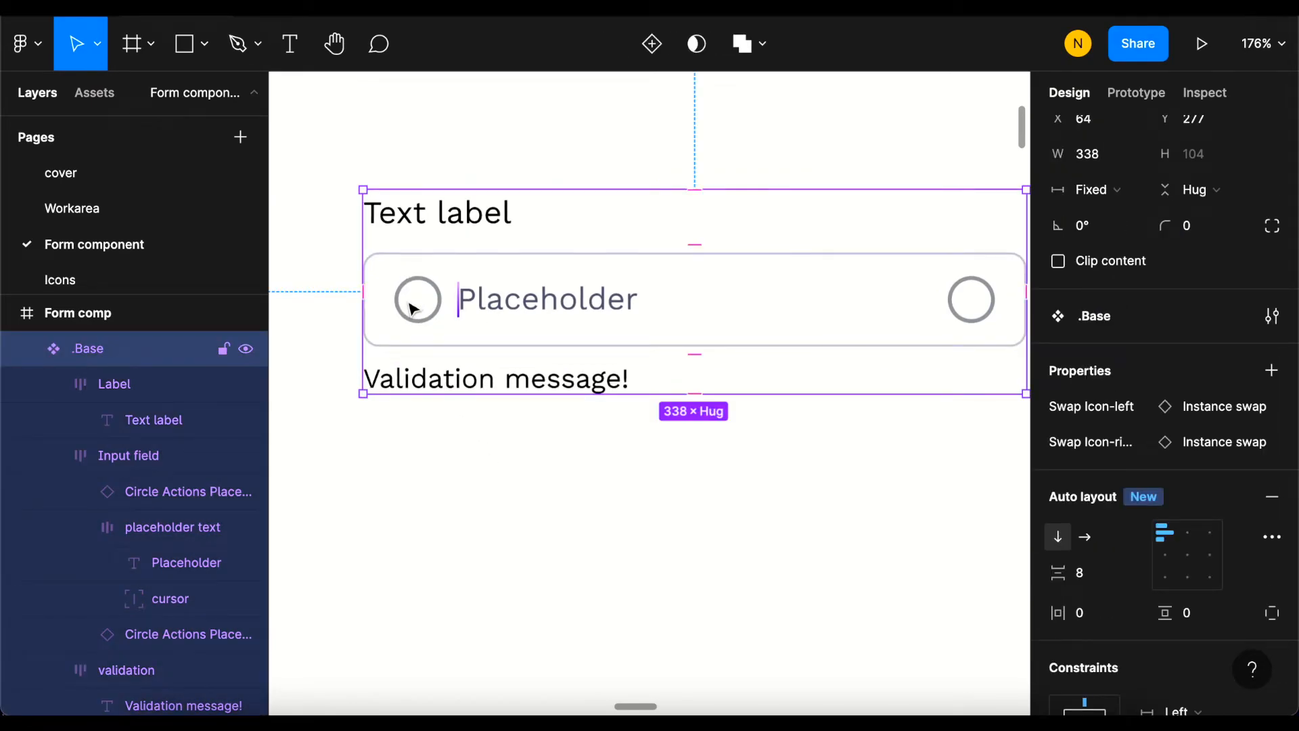
{"action": "scroll", "coordinate": [418, 308], "scroll_direction": "down", "scroll_amount": 5}
{"action": "scroll", "coordinate": [426, 319], "scroll_direction": "up", "scroll_amount": 3}
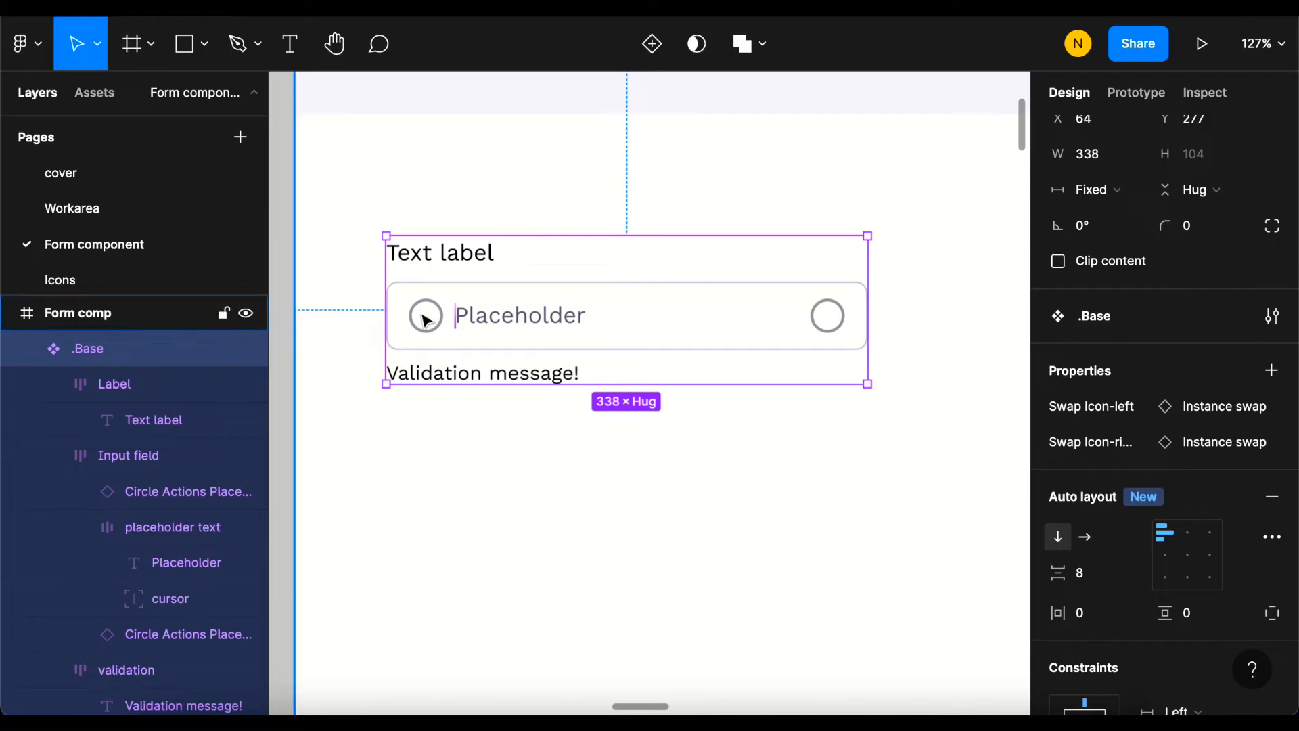
{"action": "scroll", "coordinate": [429, 320], "scroll_direction": "up", "scroll_amount": 1}
Step: Create a boolean visibility property named "Show Icon-left" with value False for the circle icon before the Placeholder text
{"action": "left_click", "coordinate": [427, 317]}
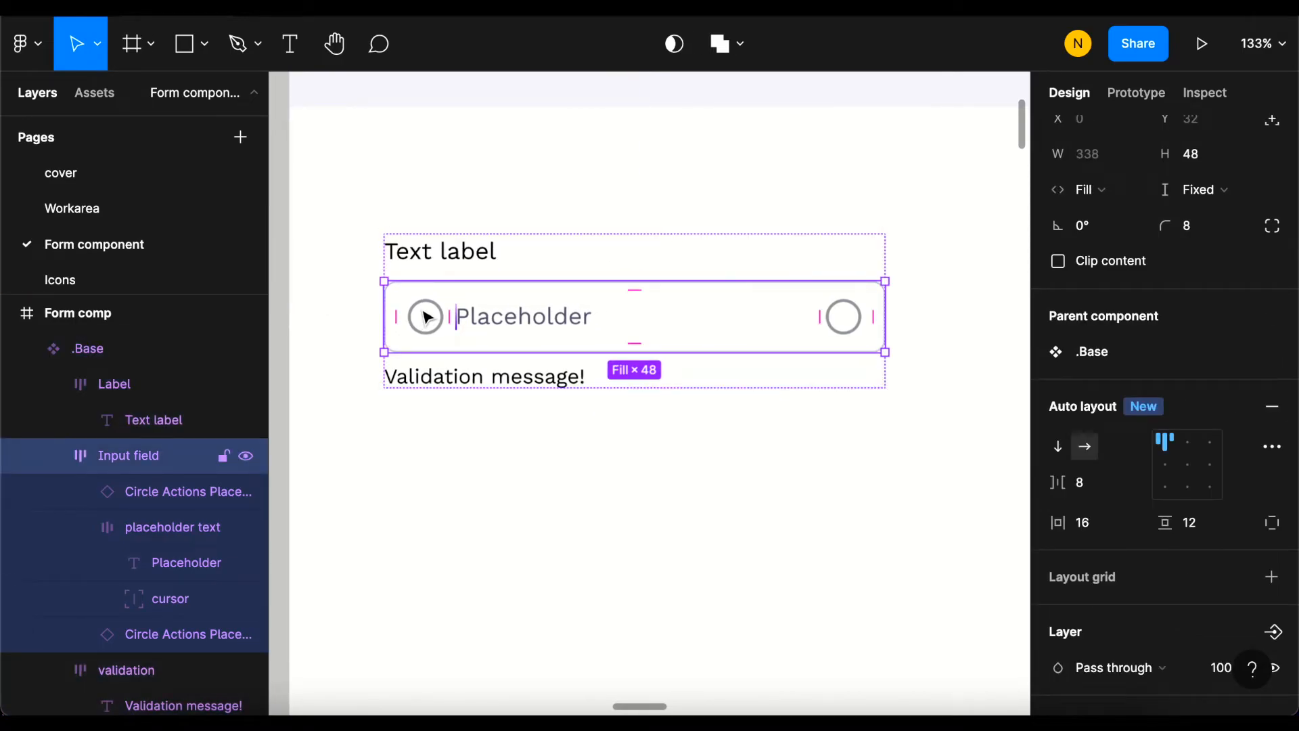
{"action": "left_click", "coordinate": [427, 316]}
{"action": "scroll", "coordinate": [441, 332], "scroll_direction": "down", "scroll_amount": 3}
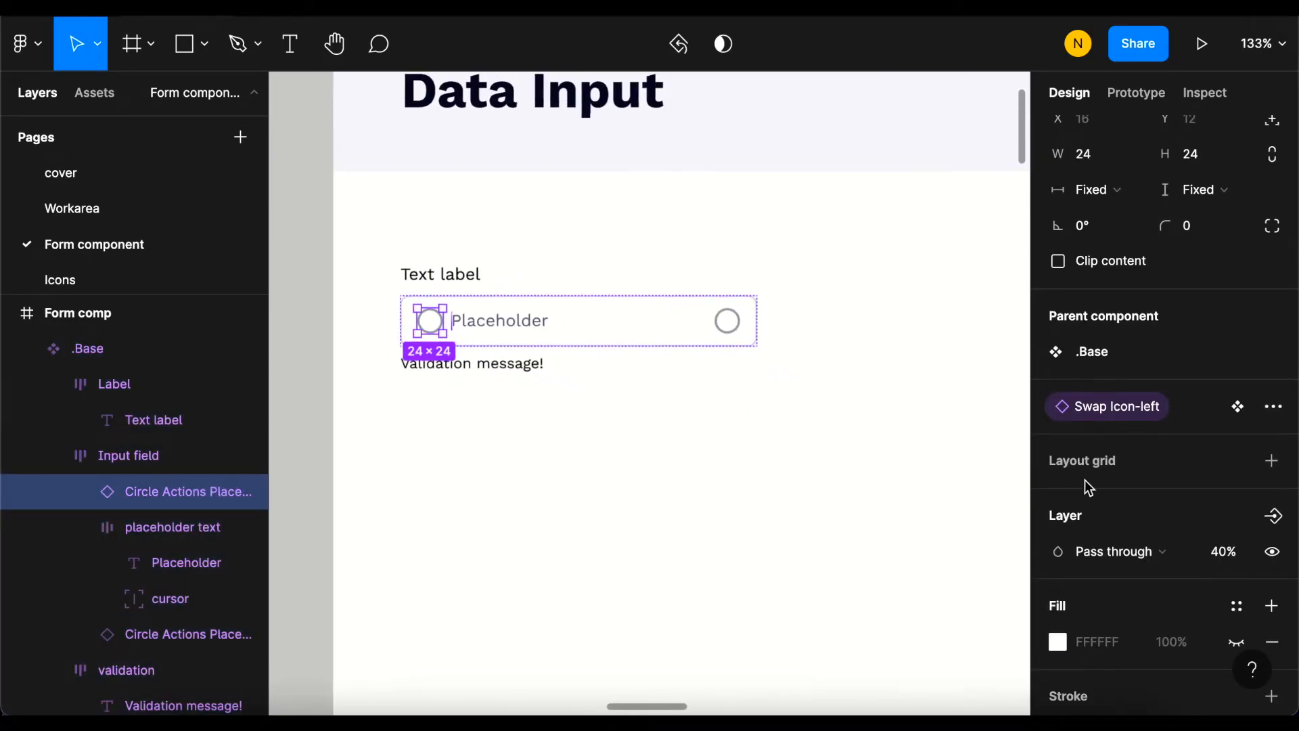
{"action": "scroll", "coordinate": [1106, 474], "scroll_direction": "down", "scroll_amount": 4}
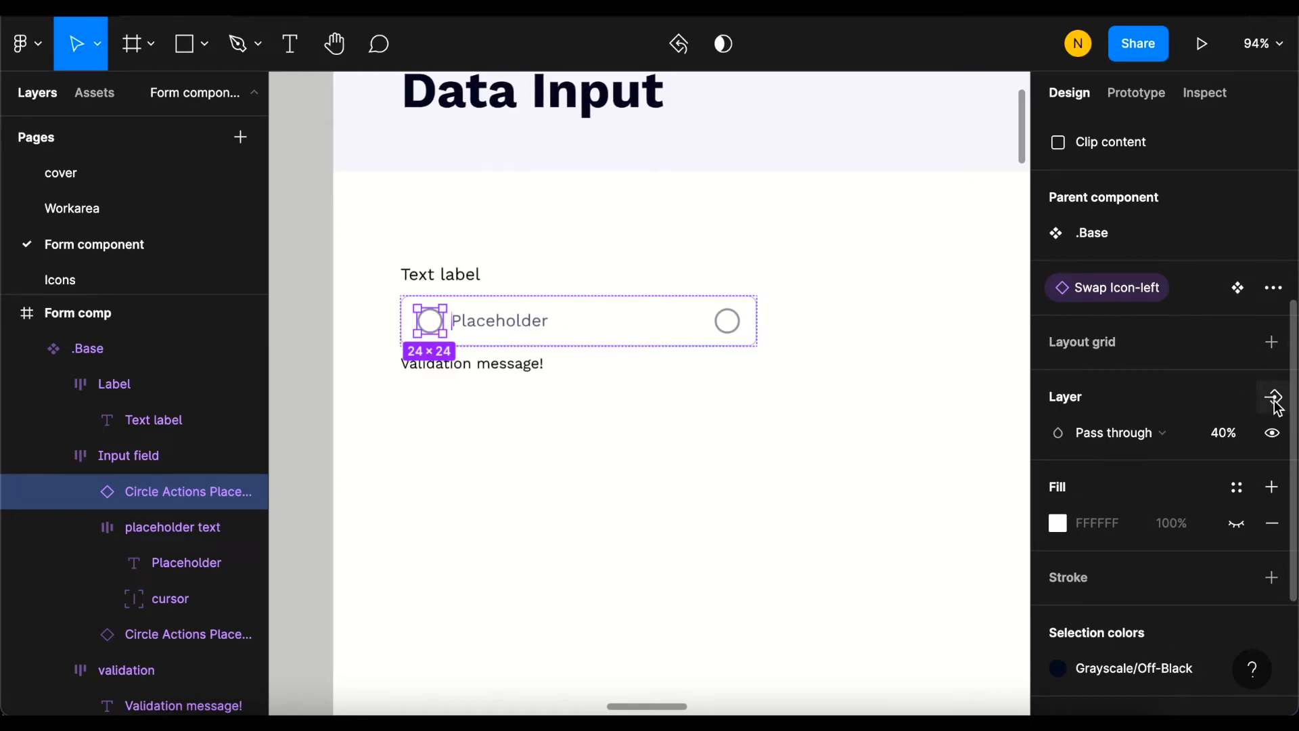
{"action": "left_click", "coordinate": [1275, 399]}
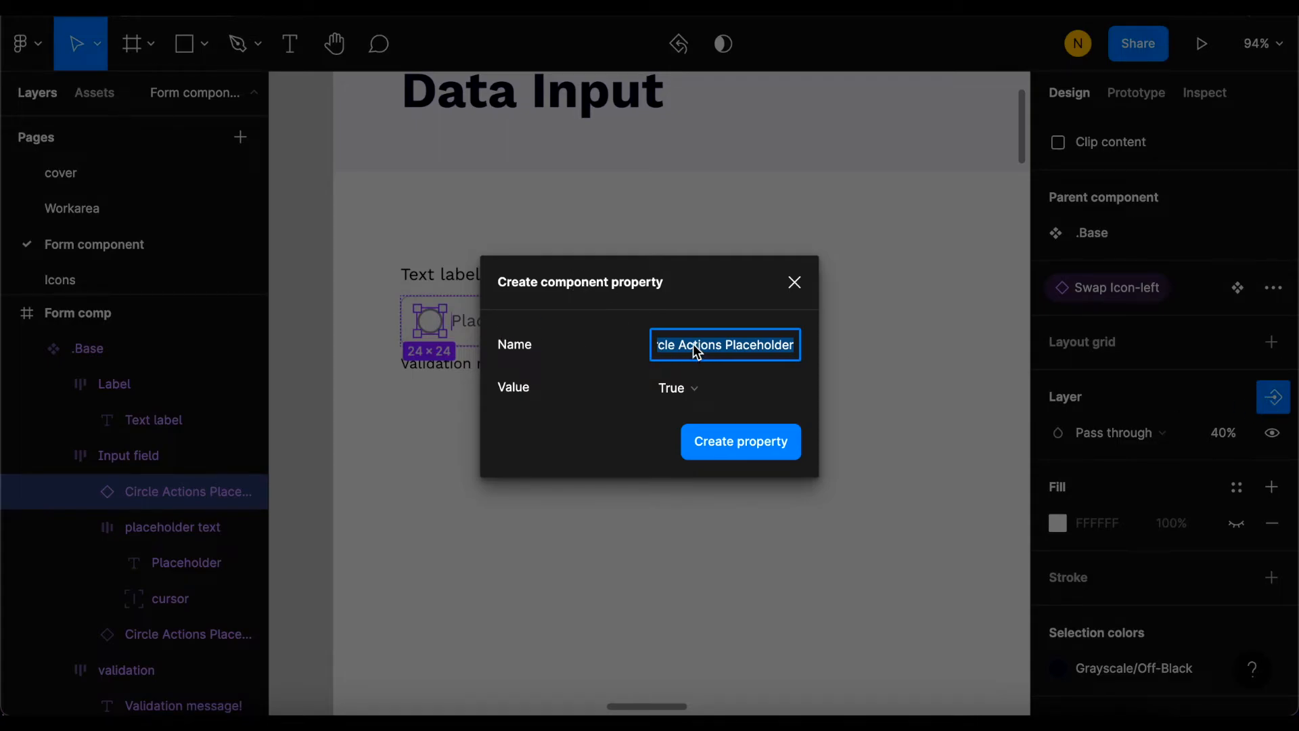
{"action": "type", "text": "Show Icon-left"}
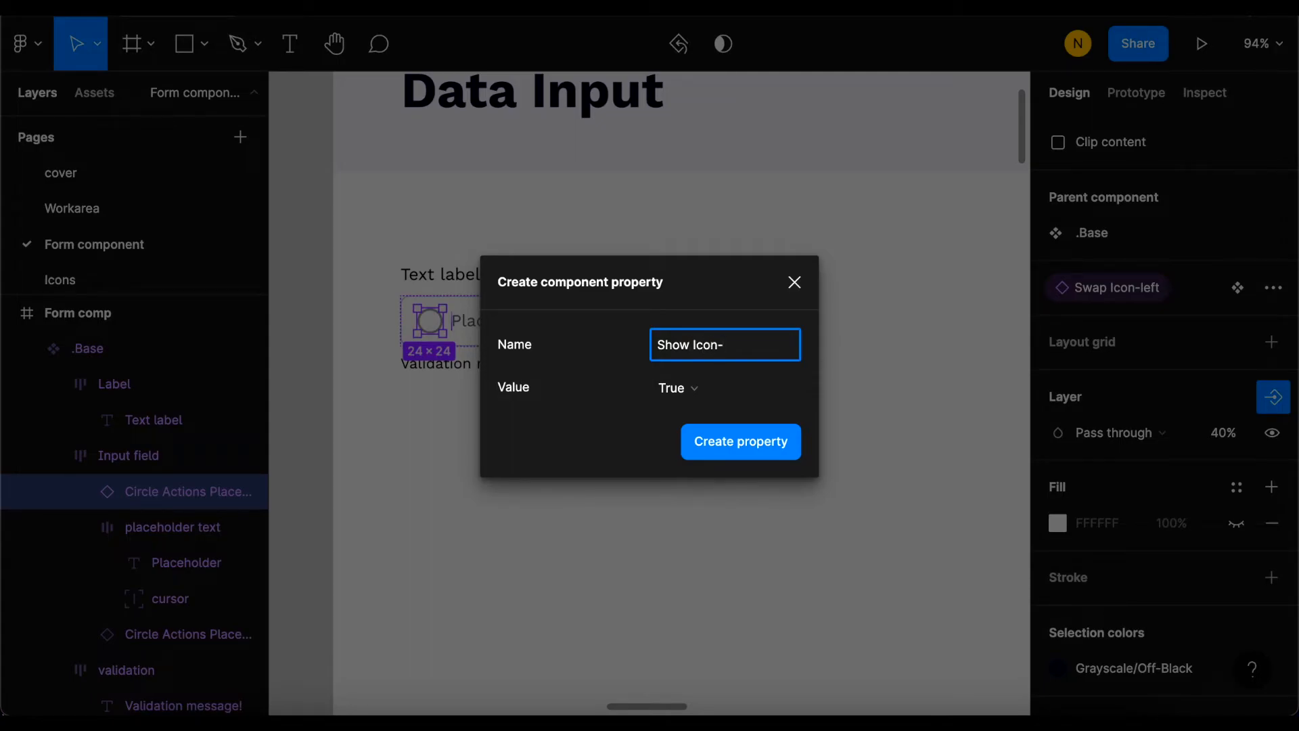
{"action": "left_click", "coordinate": [686, 387]}
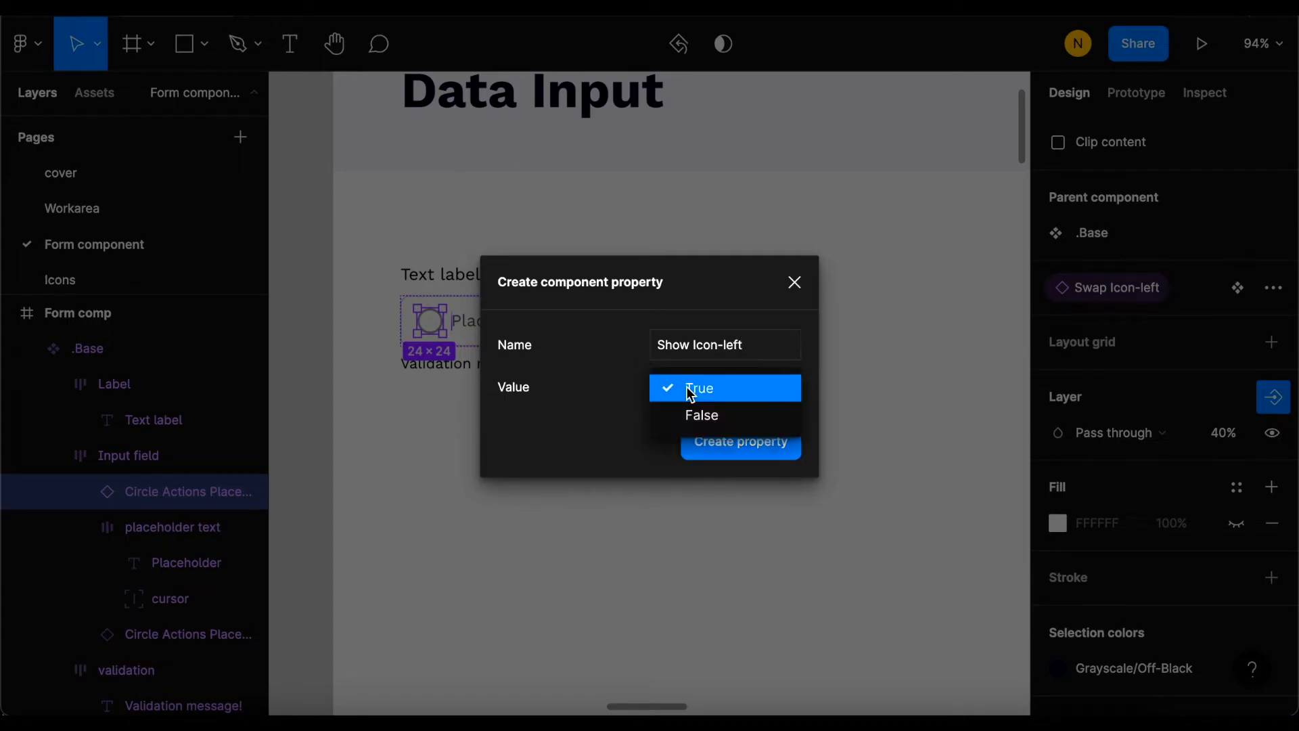
{"action": "left_click", "coordinate": [688, 414]}
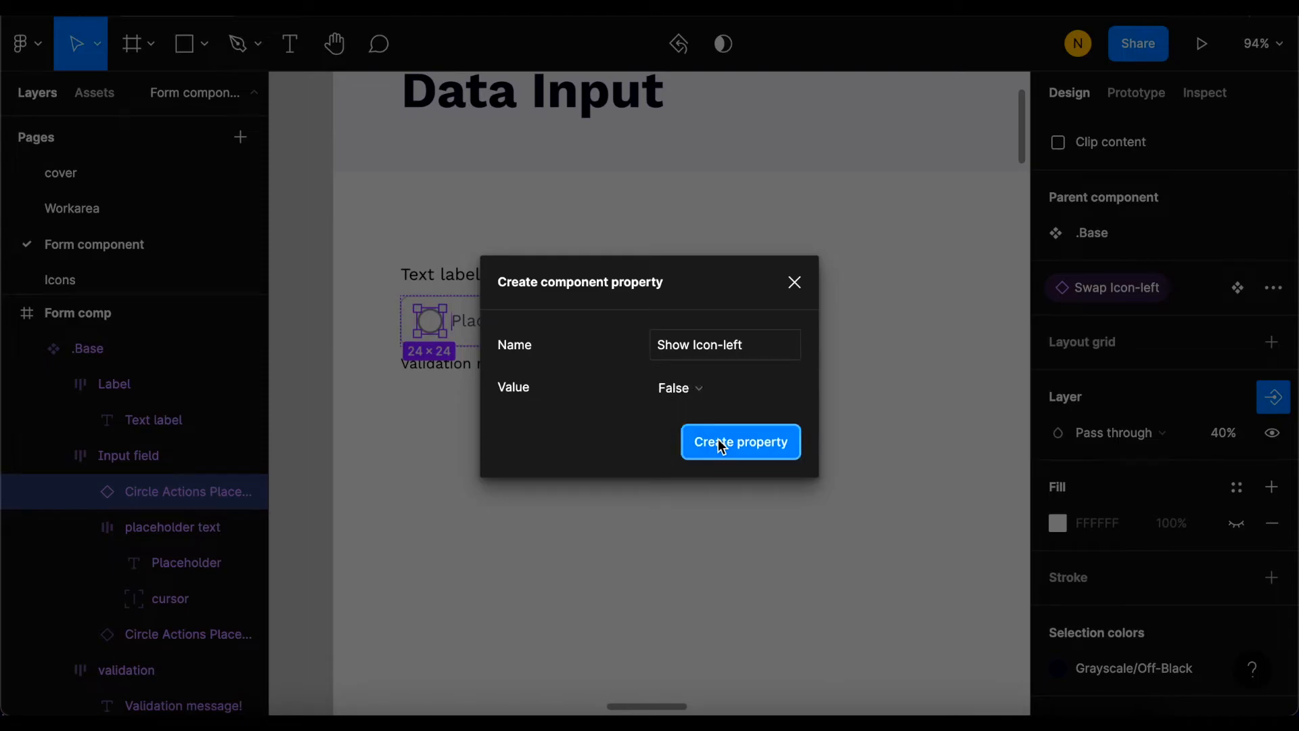
{"action": "left_click", "coordinate": [718, 441]}
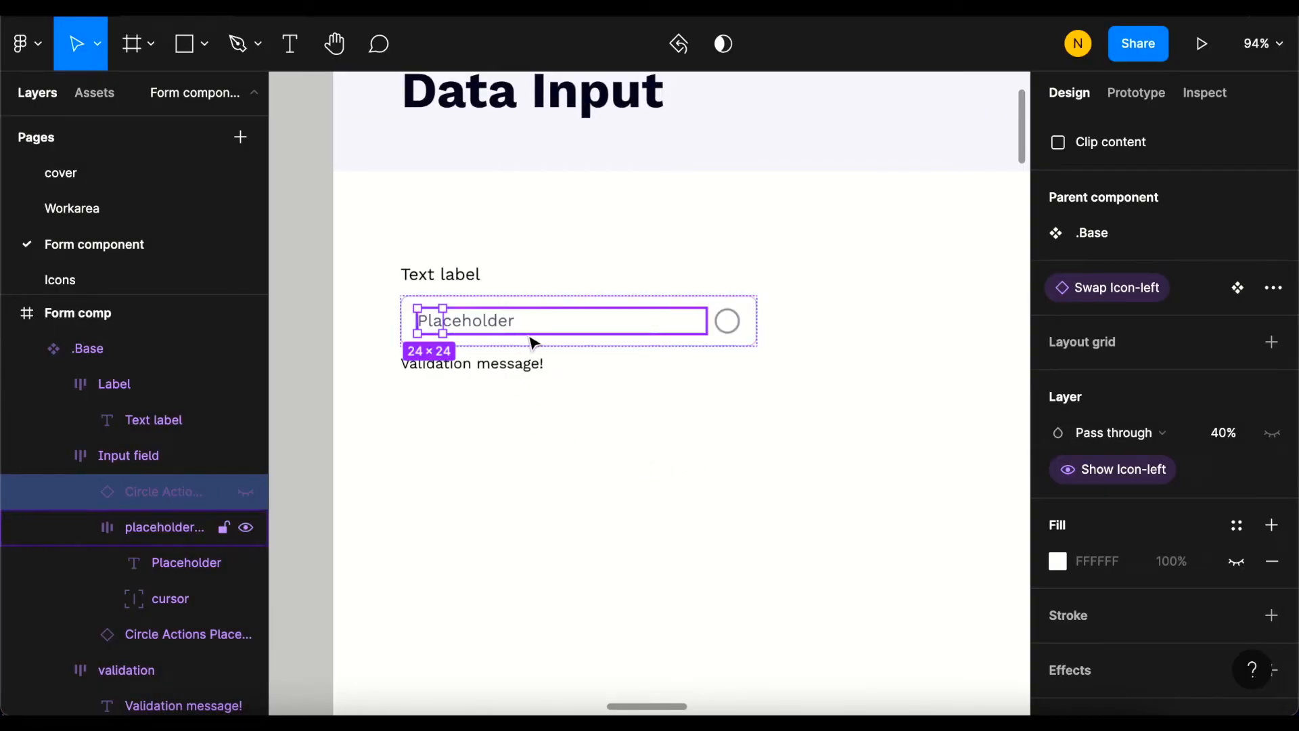
{"action": "left_click", "coordinate": [534, 343]}
{"action": "left_click", "coordinate": [464, 366]}
{"action": "left_click", "coordinate": [487, 425]}
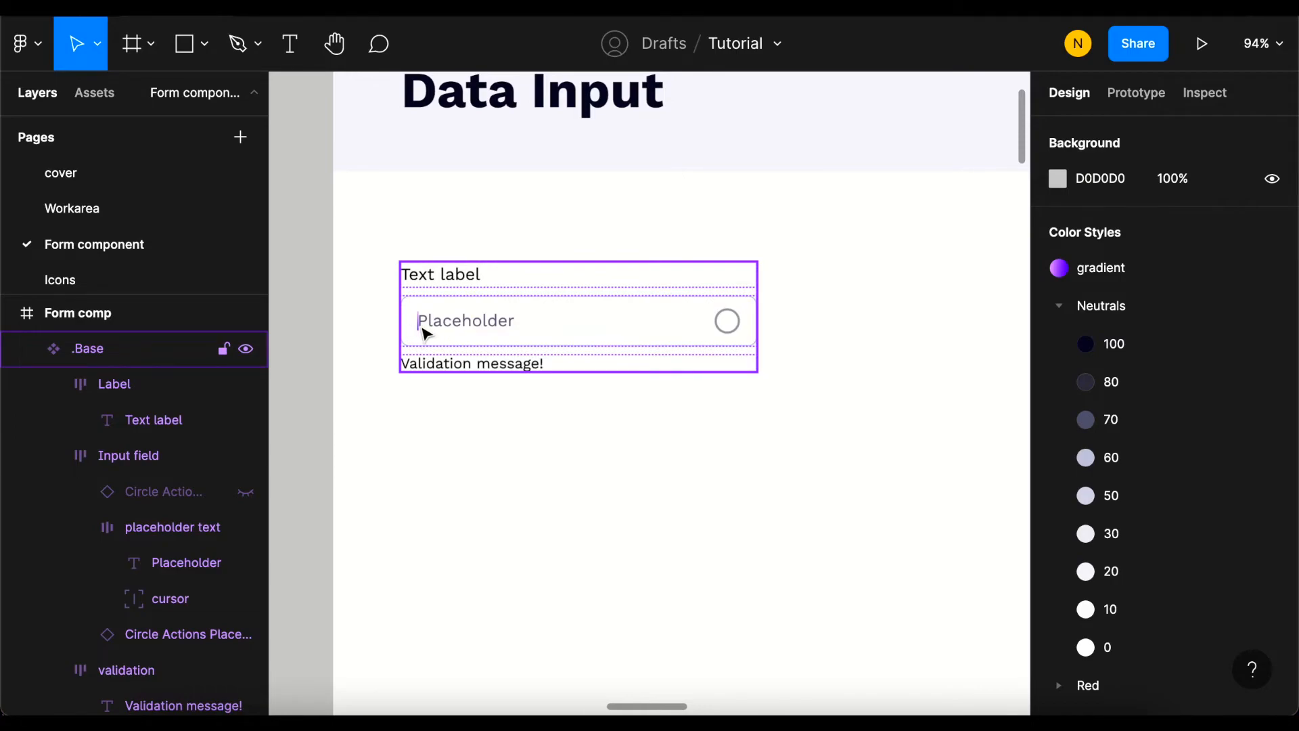
Step: Create a boolean visibility property named "Show icon-right" with value False for the circle icon at the end of the Input field
{"action": "scroll", "coordinate": [403, 313], "scroll_direction": "up", "scroll_amount": 5}
{"action": "scroll", "coordinate": [405, 315], "scroll_direction": "down", "scroll_amount": 5}
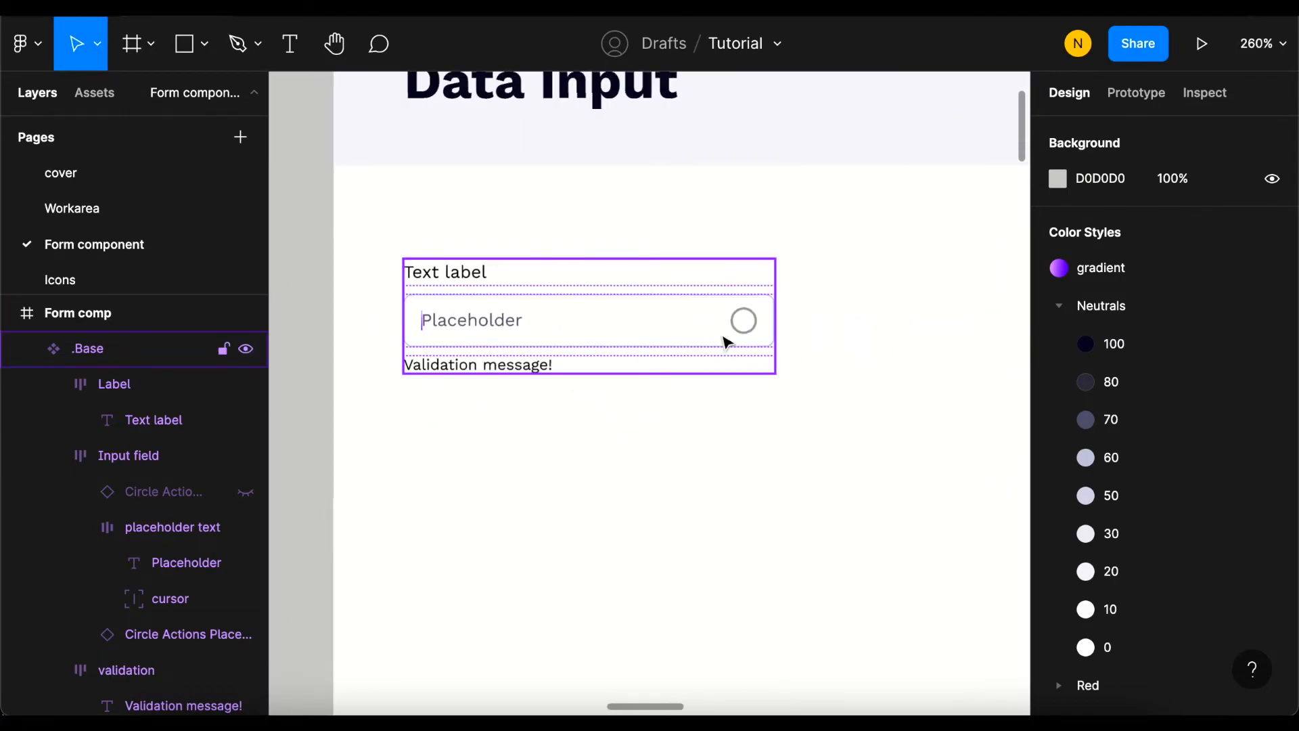
{"action": "scroll", "coordinate": [727, 340], "scroll_direction": "up", "scroll_amount": 3}
{"action": "left_click", "coordinate": [778, 318]}
{"action": "left_click", "coordinate": [781, 321]}
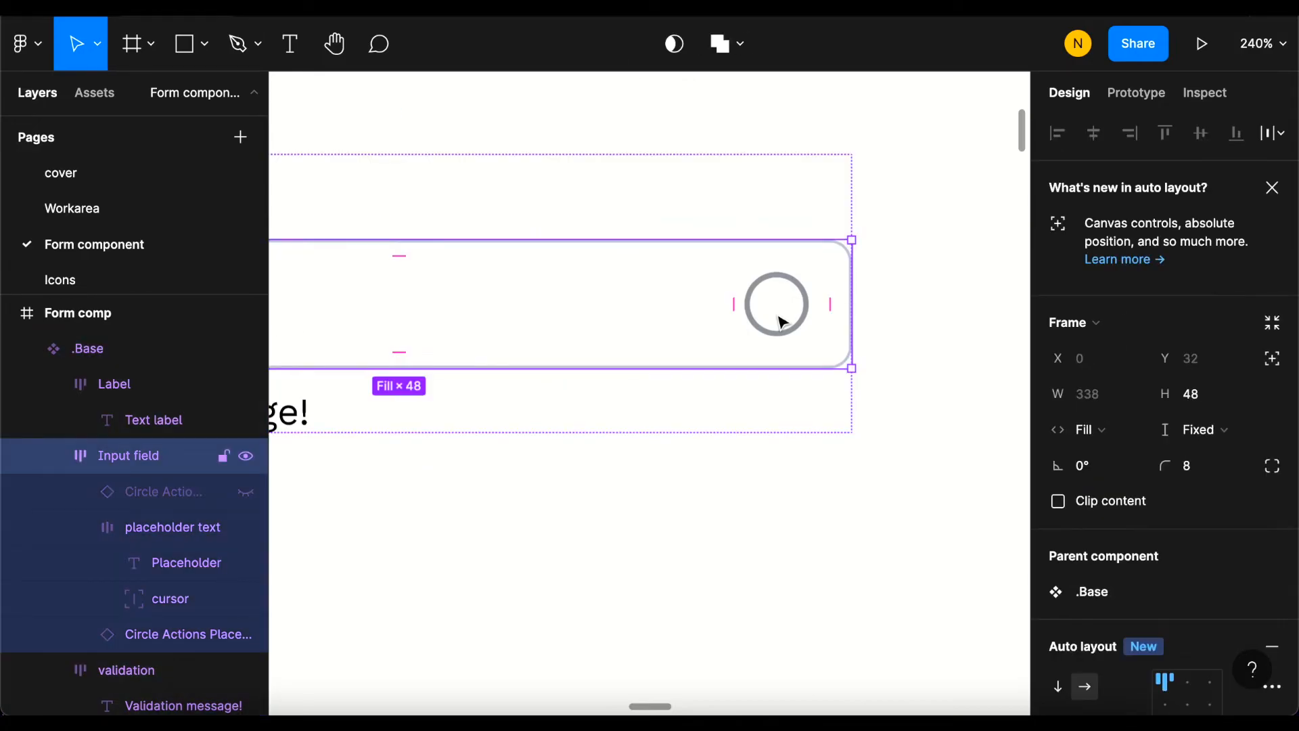
{"action": "left_click", "coordinate": [781, 322]}
{"action": "scroll", "coordinate": [789, 406], "scroll_direction": "down", "scroll_amount": 5}
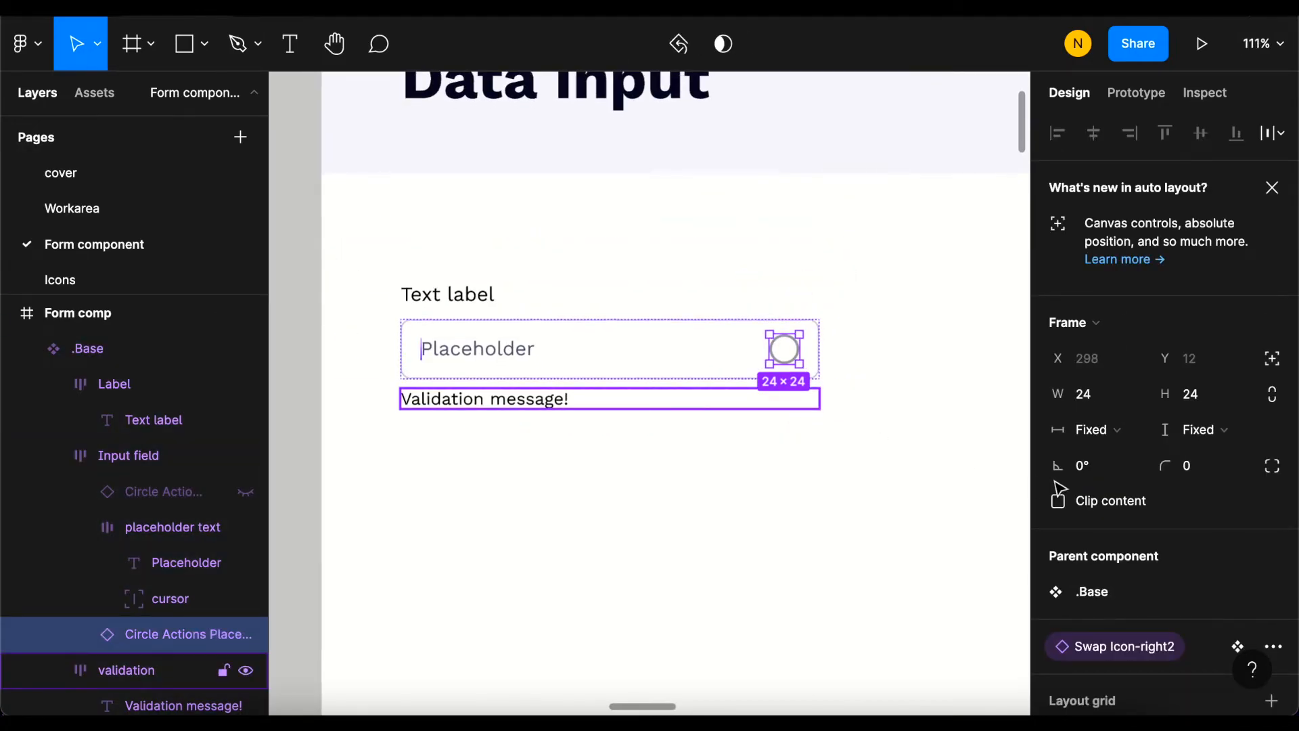
{"action": "scroll", "coordinate": [1162, 526], "scroll_direction": "down", "scroll_amount": 5}
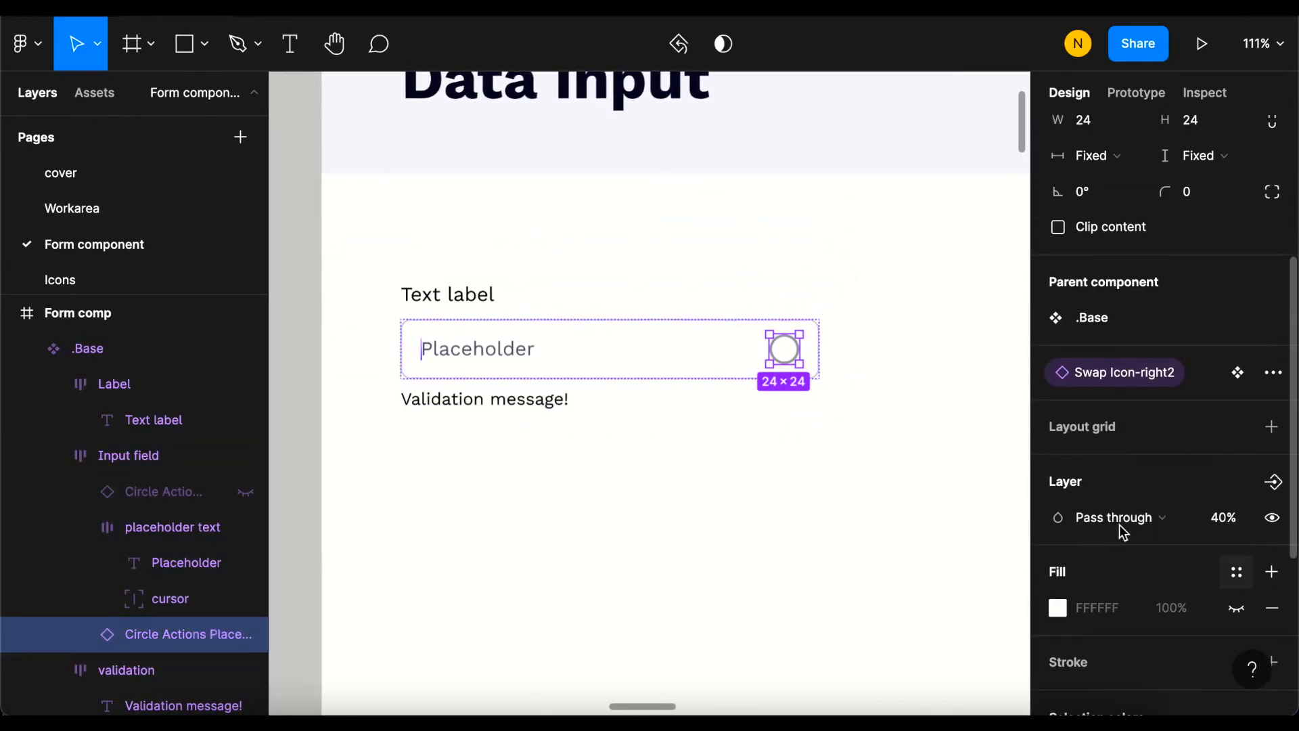
{"action": "scroll", "coordinate": [1121, 529], "scroll_direction": "down", "scroll_amount": 1}
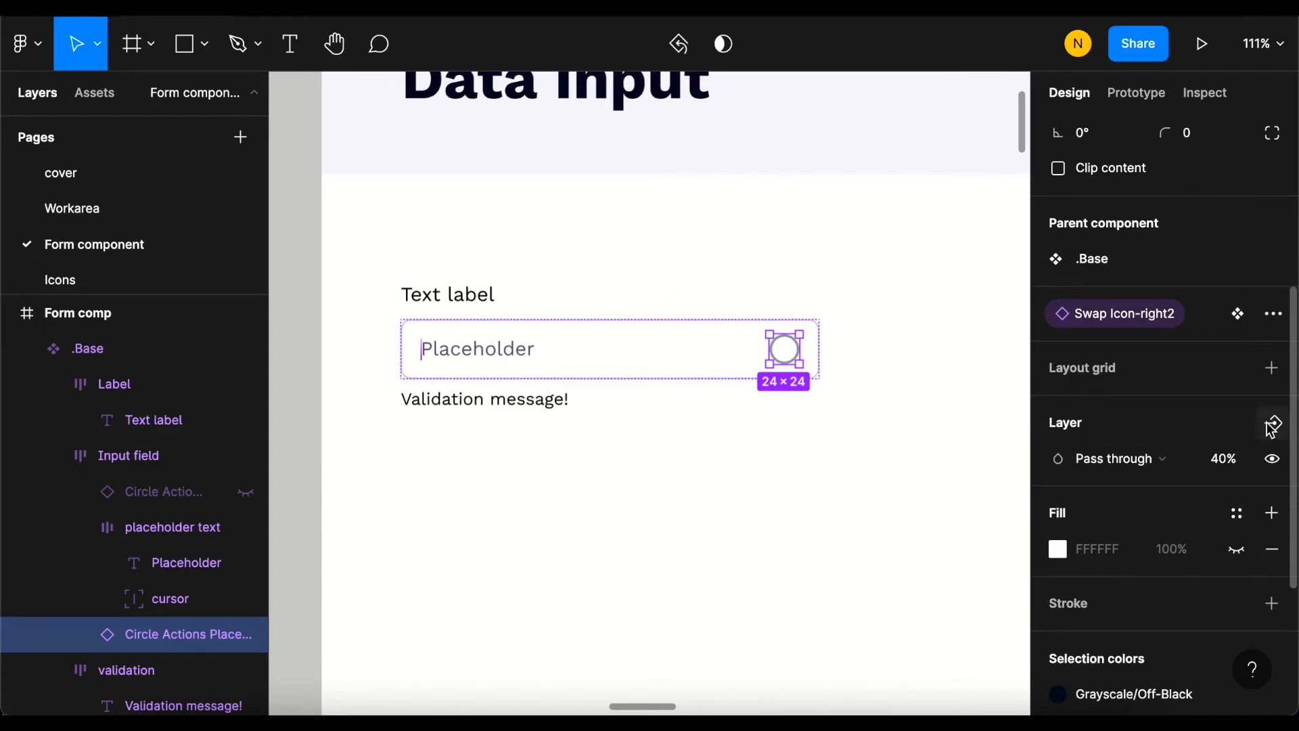
{"action": "scroll", "coordinate": [1271, 429], "scroll_direction": "down", "scroll_amount": 1}
{"action": "scroll", "coordinate": [1274, 425], "scroll_direction": "down", "scroll_amount": 1}
{"action": "left_click", "coordinate": [1272, 400]}
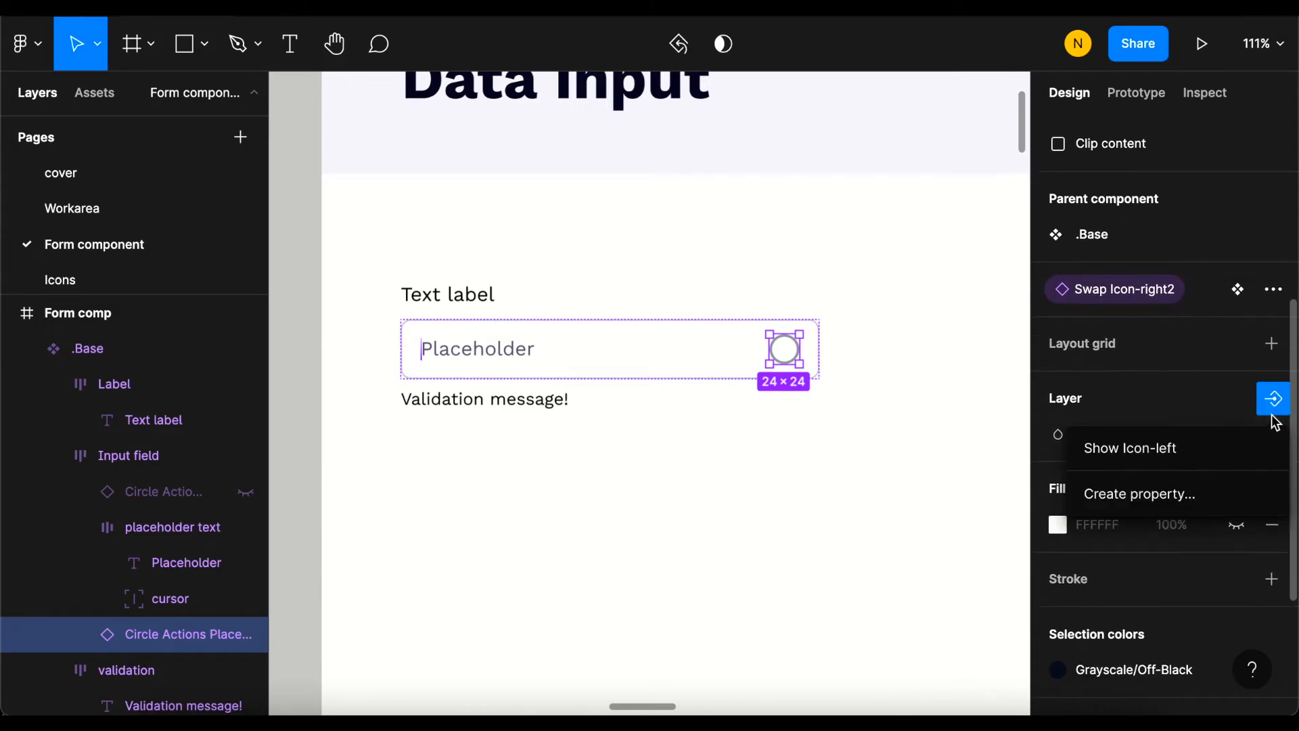
{"action": "left_click", "coordinate": [1118, 495]}
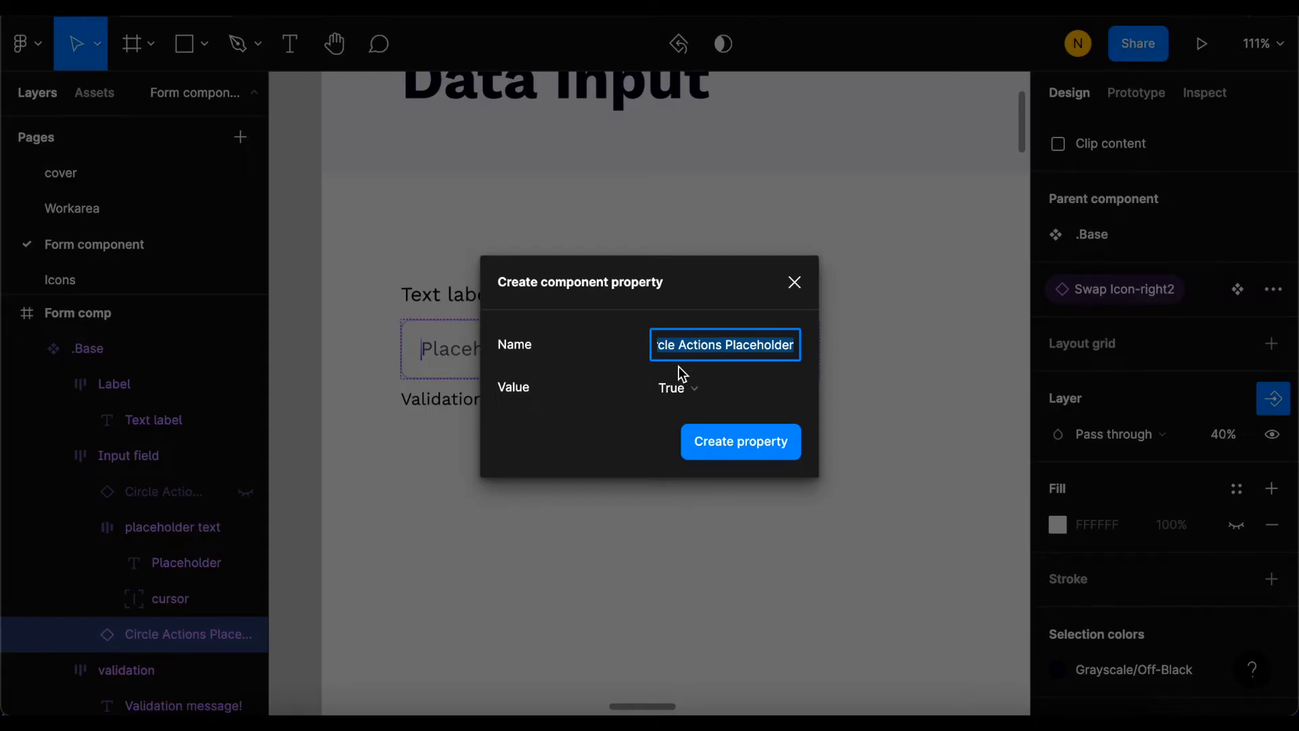
{"action": "type", "text": "Show icon-right"}
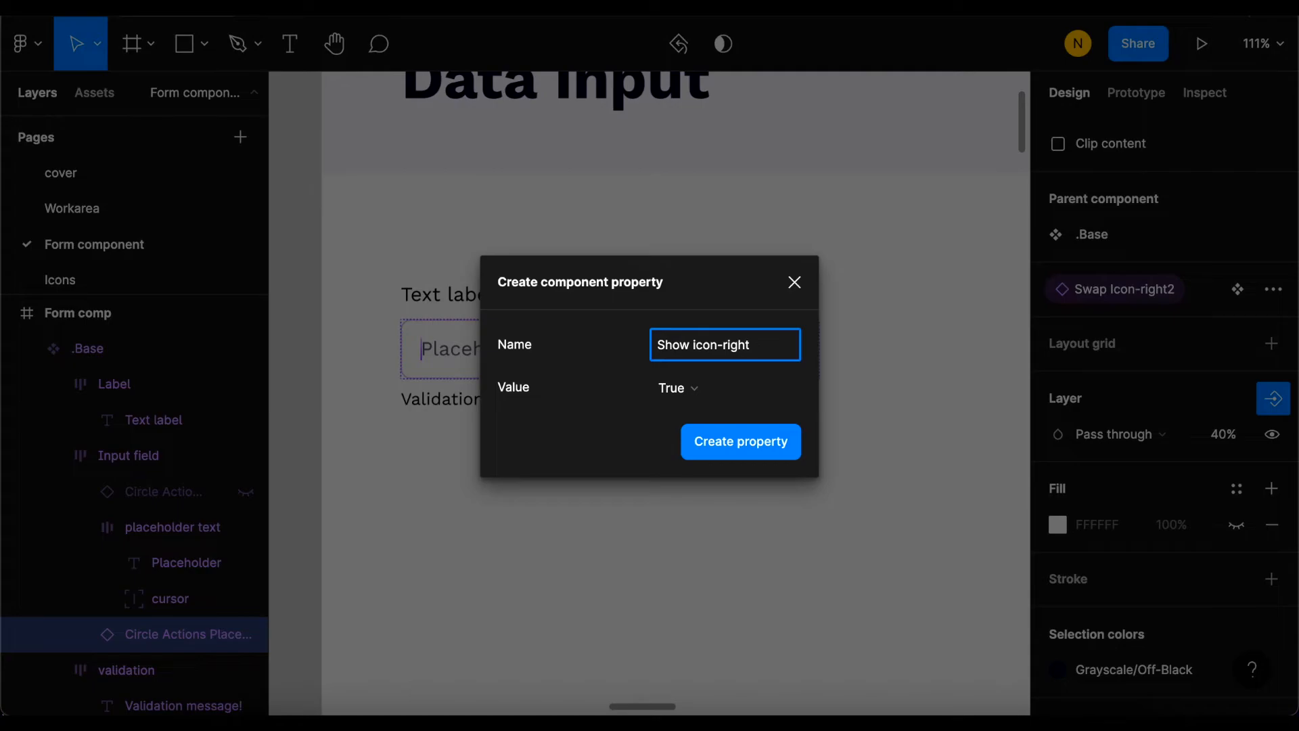
{"action": "left_click", "coordinate": [690, 397]}
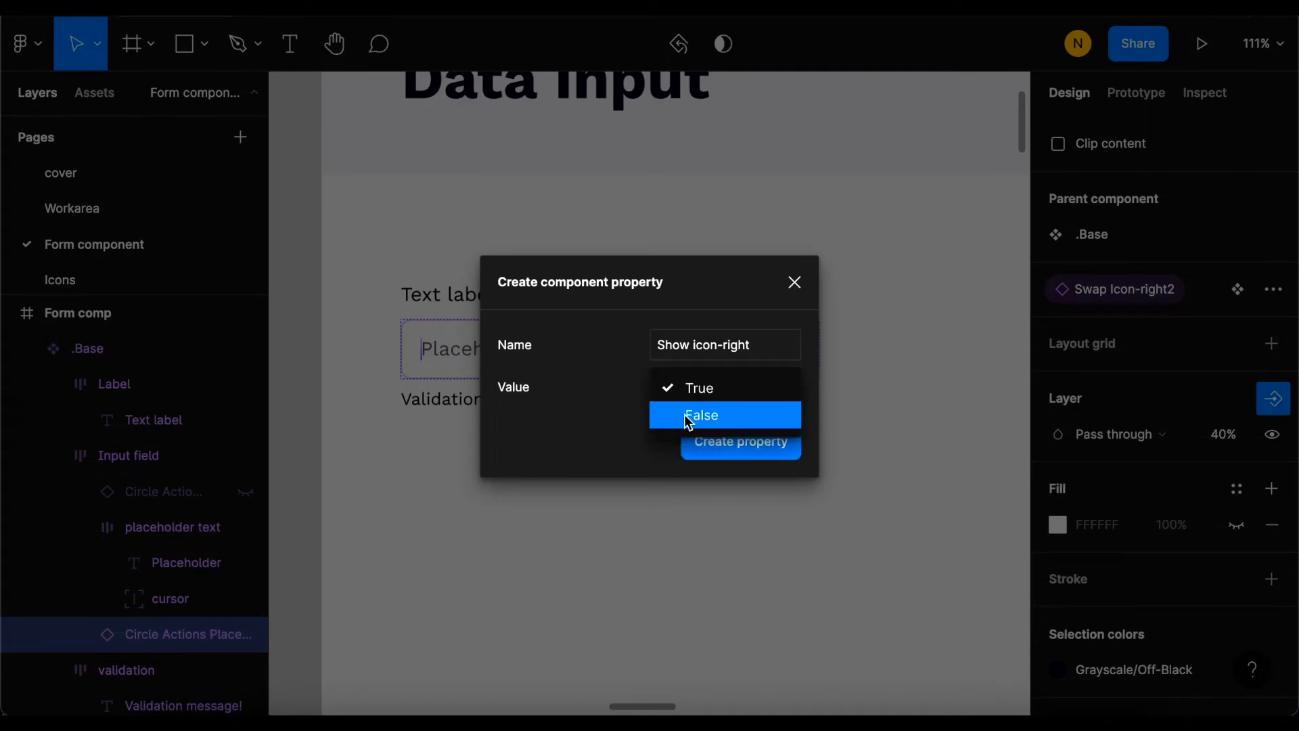
{"action": "left_click", "coordinate": [687, 415]}
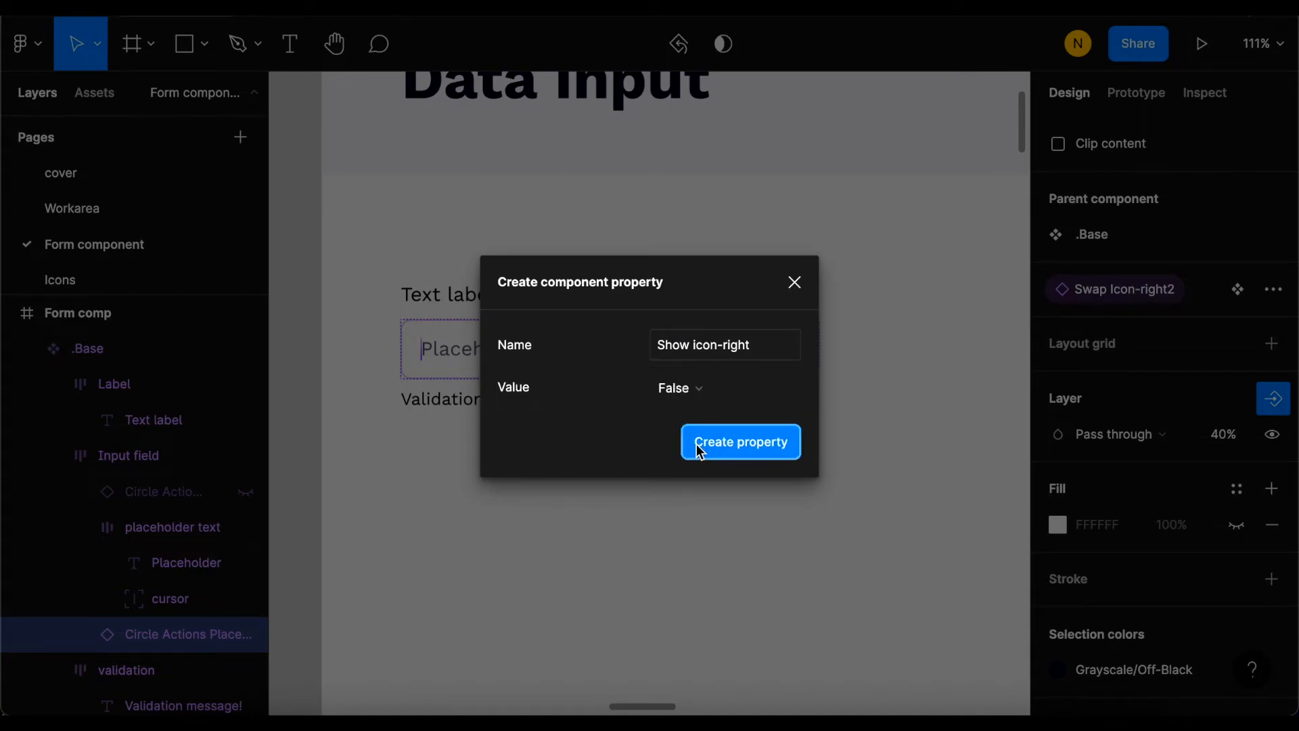
{"action": "left_click", "coordinate": [704, 452]}
{"action": "scroll", "coordinate": [566, 390], "scroll_direction": "down", "scroll_amount": 3}
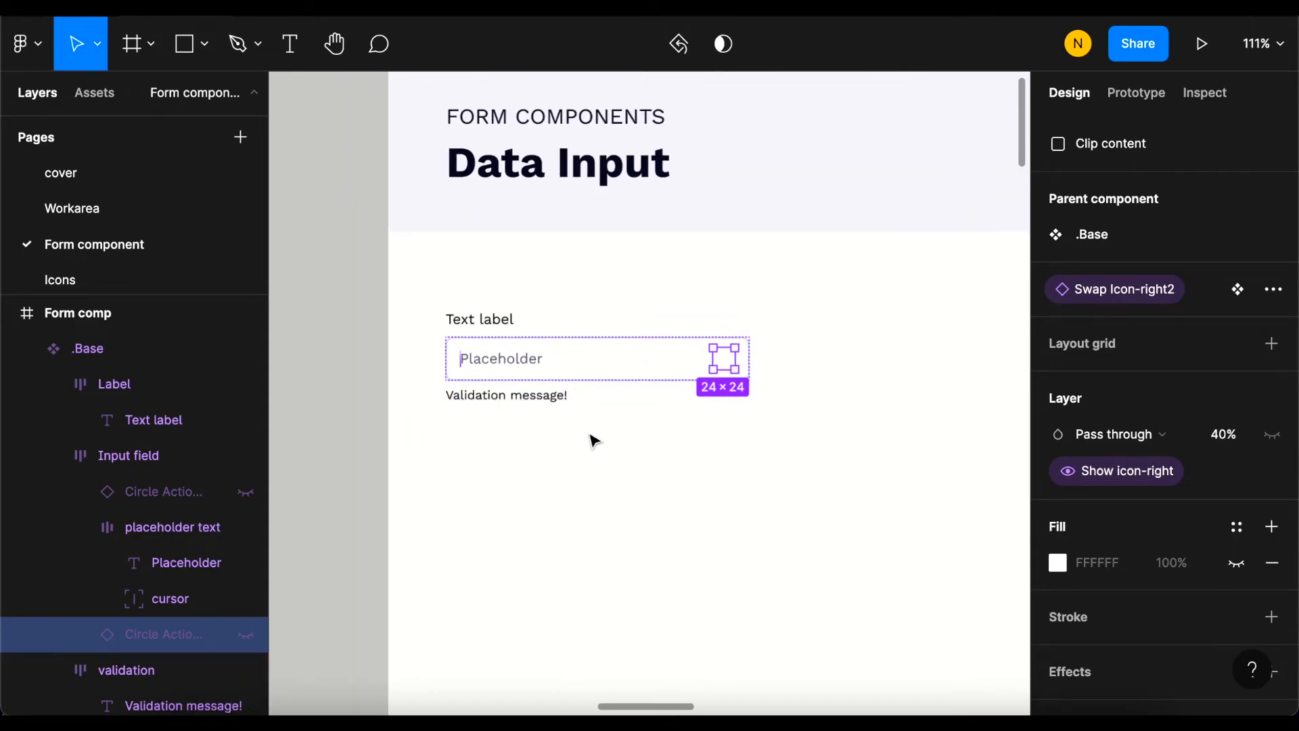
{"action": "left_click", "coordinate": [591, 437]}
{"action": "scroll", "coordinate": [591, 438], "scroll_direction": "up", "scroll_amount": 2}
{"action": "left_click", "coordinate": [487, 379]}
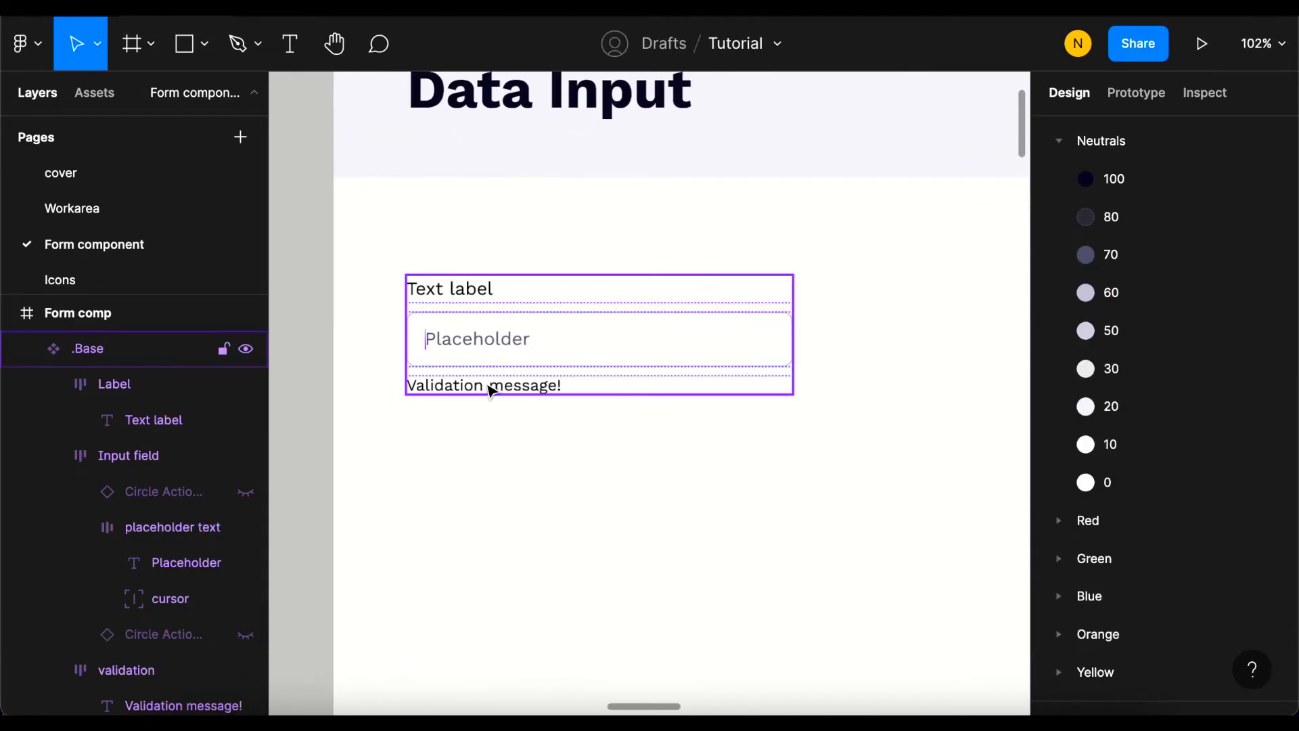
Step: Create a boolean visibility property named "Show validation" with value False for the validation layer below the Input field
{"action": "scroll", "coordinate": [487, 383], "scroll_direction": "up", "scroll_amount": 3}
{"action": "left_click", "coordinate": [459, 390]}
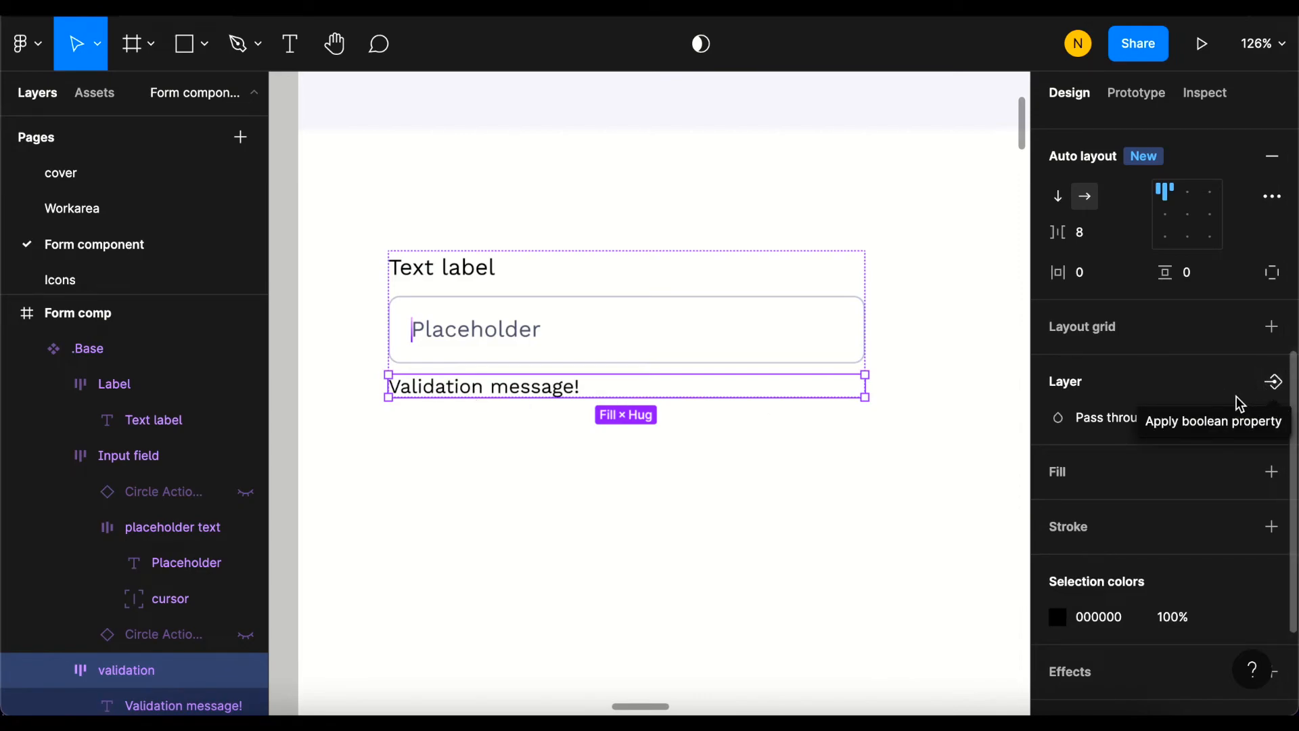
{"action": "left_click", "coordinate": [1270, 383]}
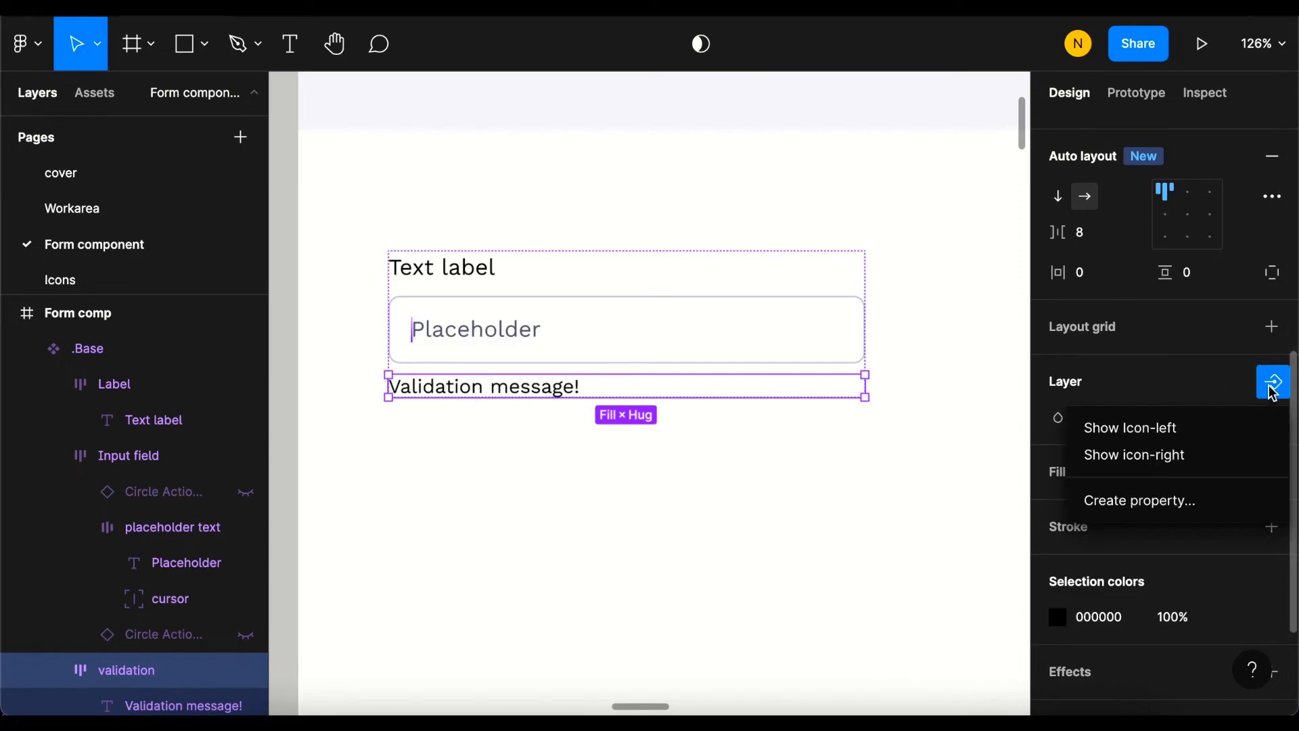
{"action": "left_click", "coordinate": [1137, 508]}
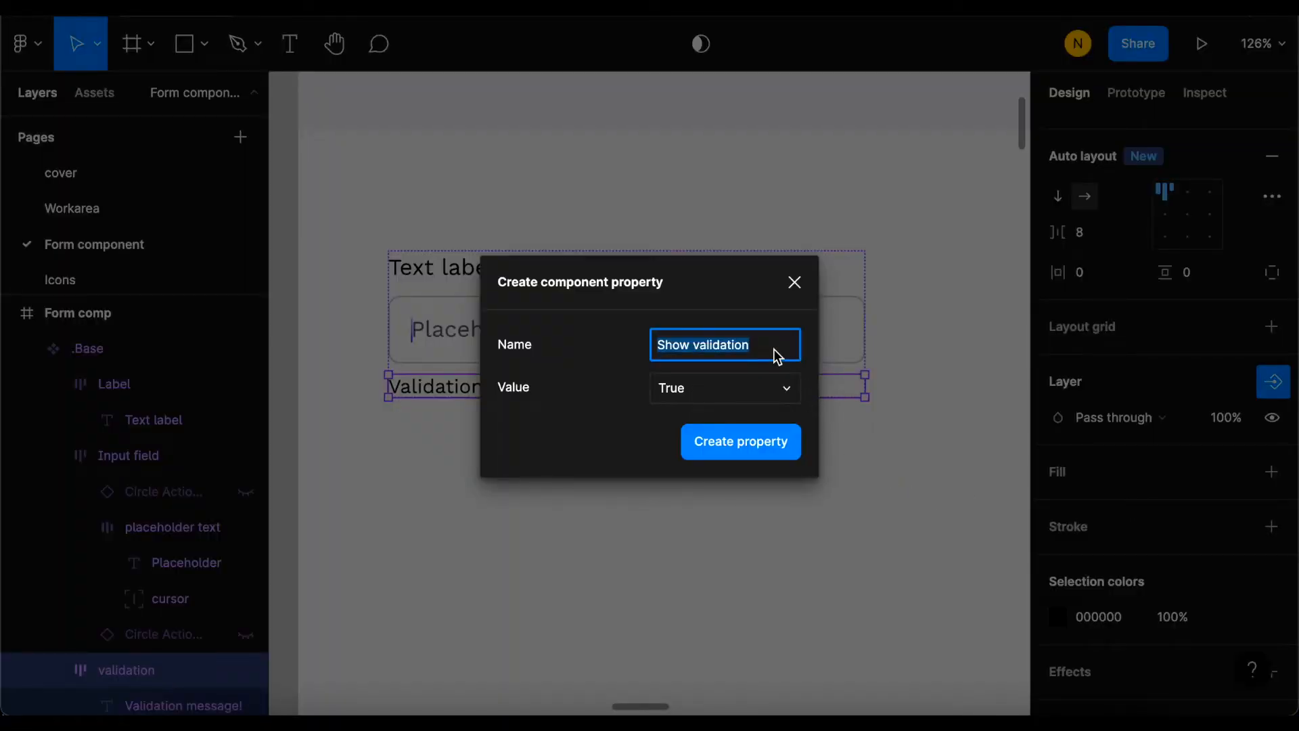
{"action": "left_click", "coordinate": [708, 400]}
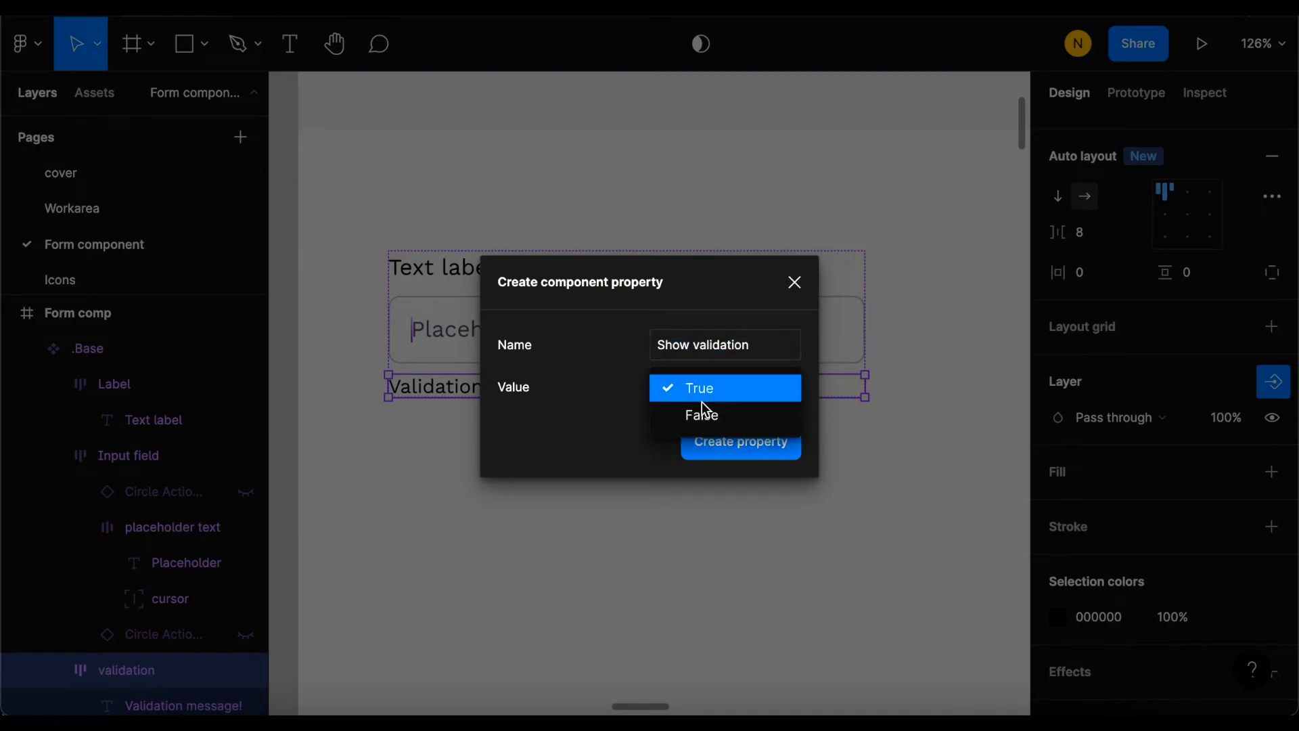
{"action": "left_click", "coordinate": [701, 423]}
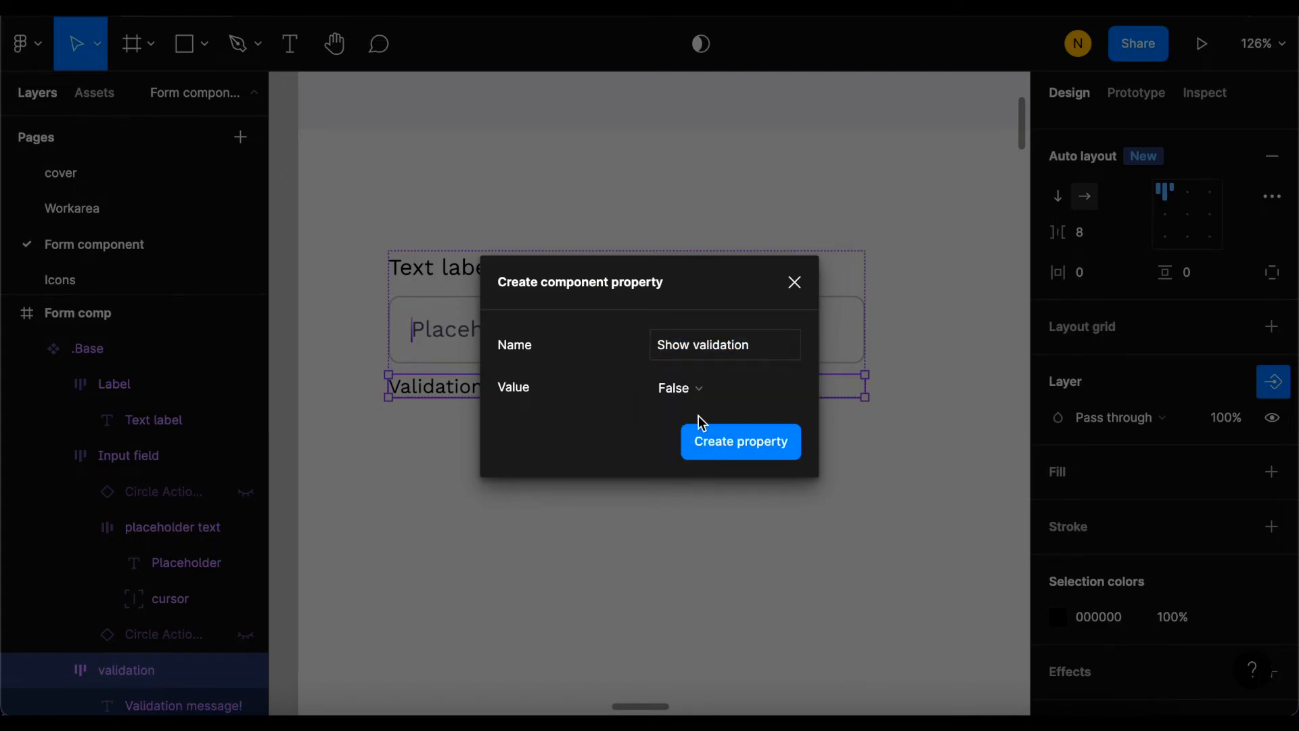
{"action": "left_click", "coordinate": [744, 446]}
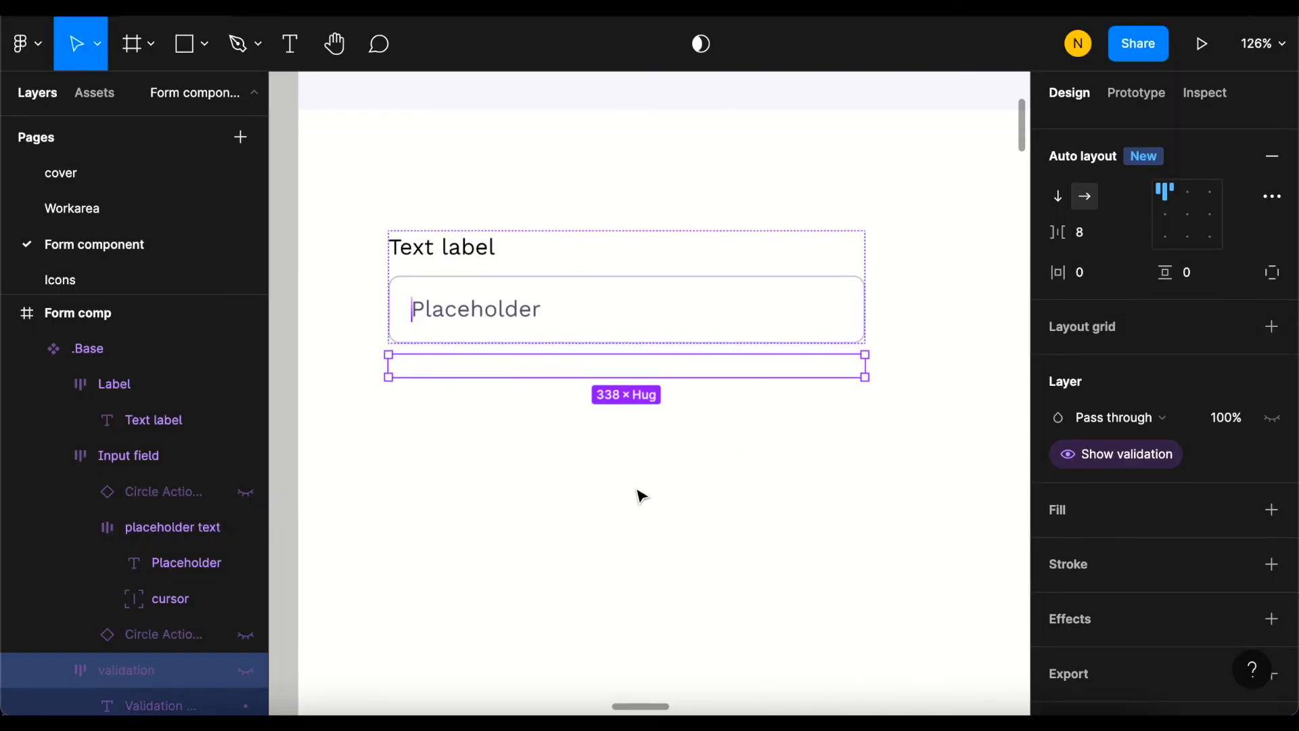
Step: Create a boolean visibility property named "Show cursor" with value False for the cursor layer inside the placeholder text
{"action": "left_click", "coordinate": [525, 342]}
{"action": "left_click", "coordinate": [527, 339]}
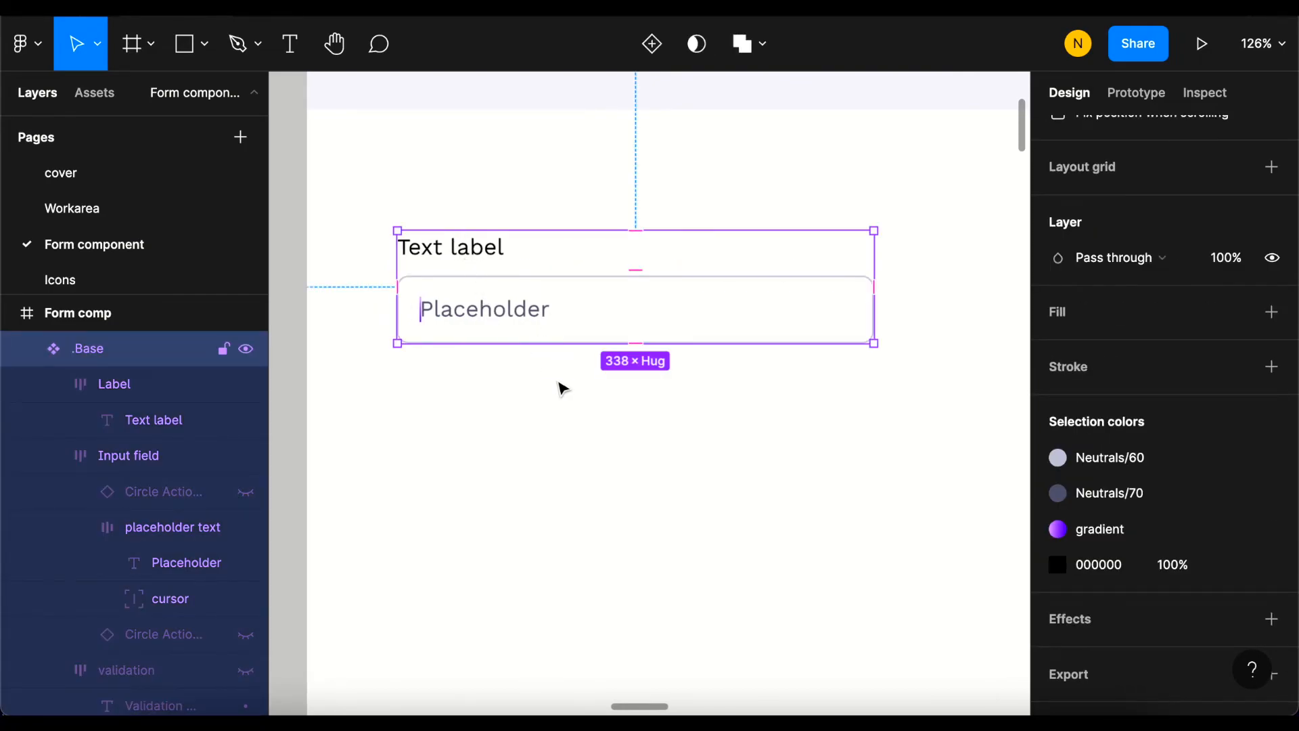
{"action": "scroll", "coordinate": [438, 311], "scroll_direction": "up", "scroll_amount": 5}
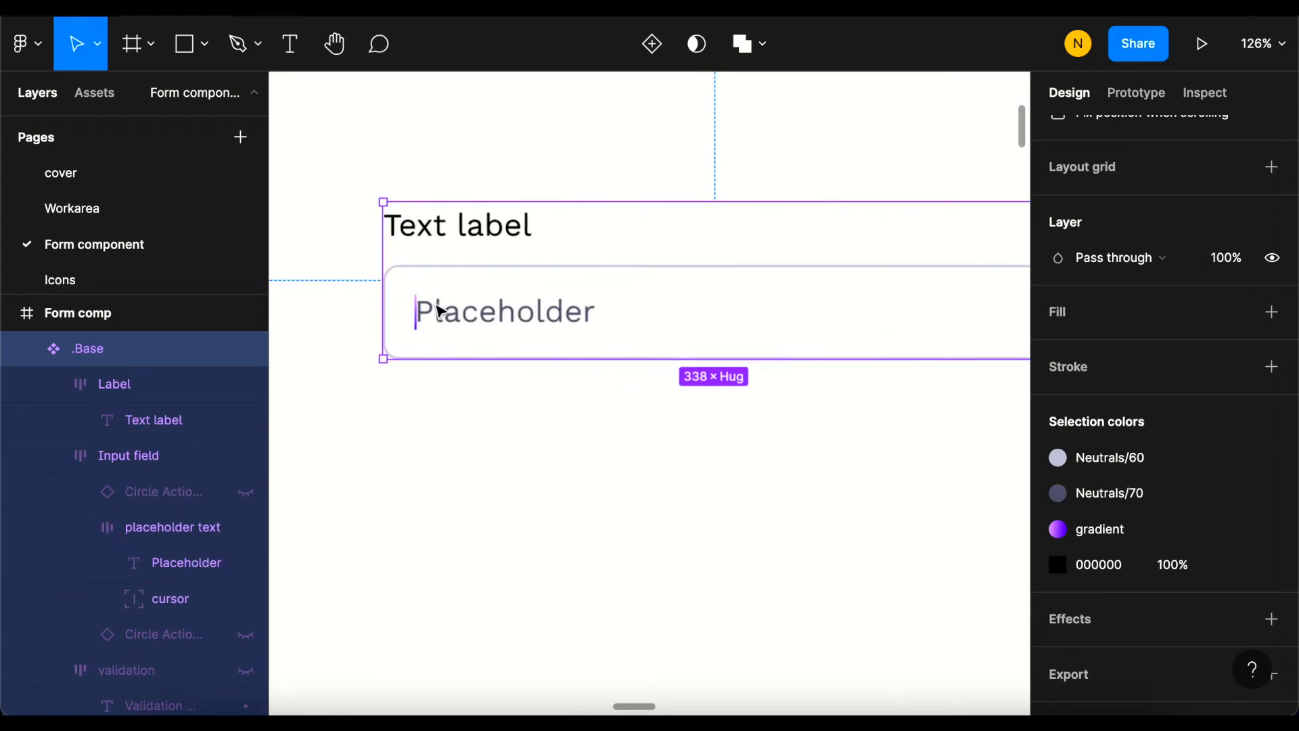
{"action": "double_click", "coordinate": [460, 318]}
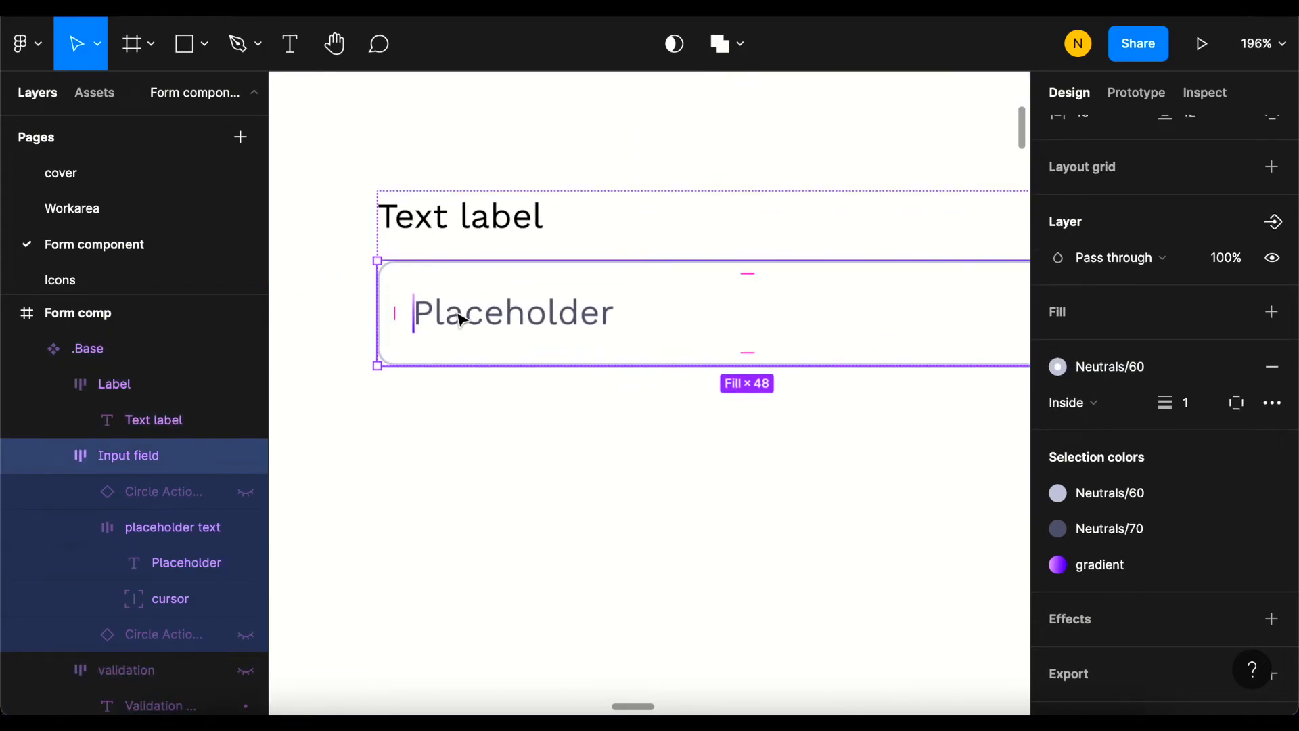
{"action": "double_click", "coordinate": [460, 318]}
{"action": "scroll", "coordinate": [421, 327], "scroll_direction": "up", "scroll_amount": 5}
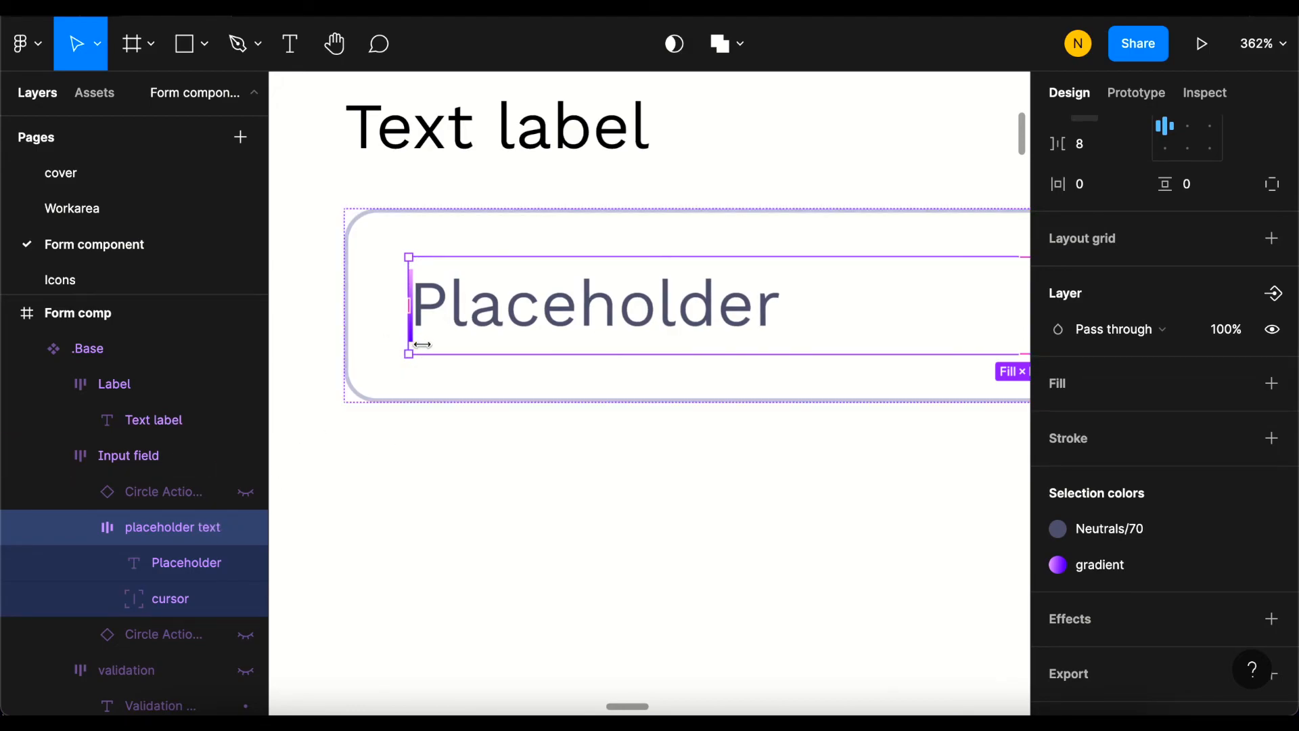
{"action": "scroll", "coordinate": [421, 344], "scroll_direction": "down", "scroll_amount": 5}
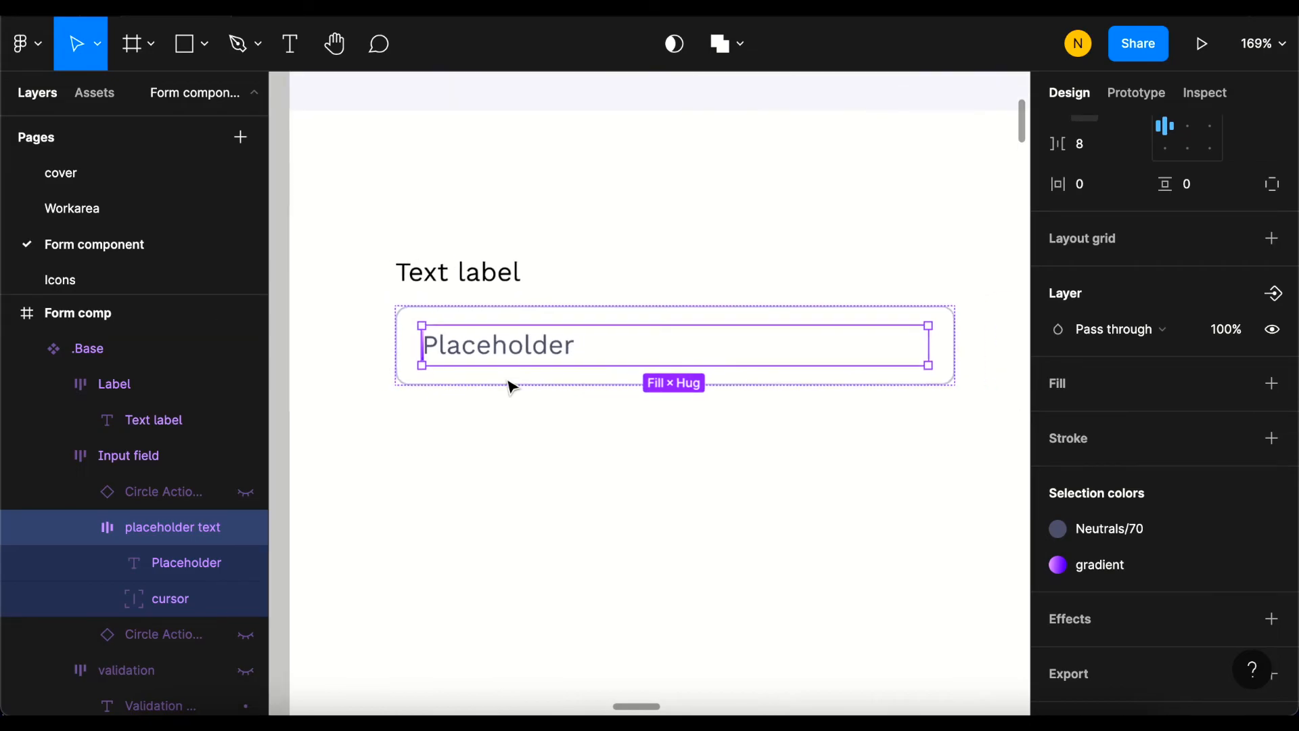
{"action": "scroll", "coordinate": [432, 342], "scroll_direction": "up", "scroll_amount": 5}
{"action": "double_click", "coordinate": [395, 331]}
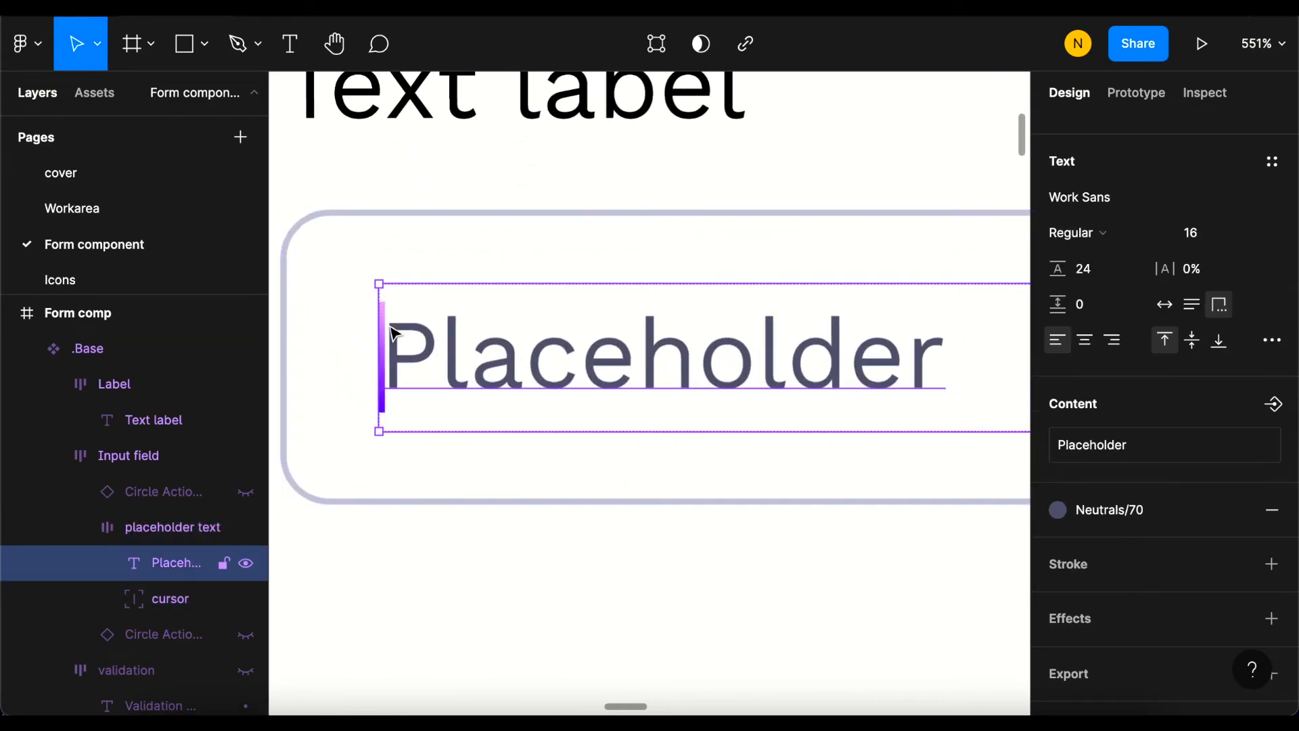
{"action": "left_click", "coordinate": [148, 599]}
{"action": "scroll", "coordinate": [472, 370], "scroll_direction": "down", "scroll_amount": 8}
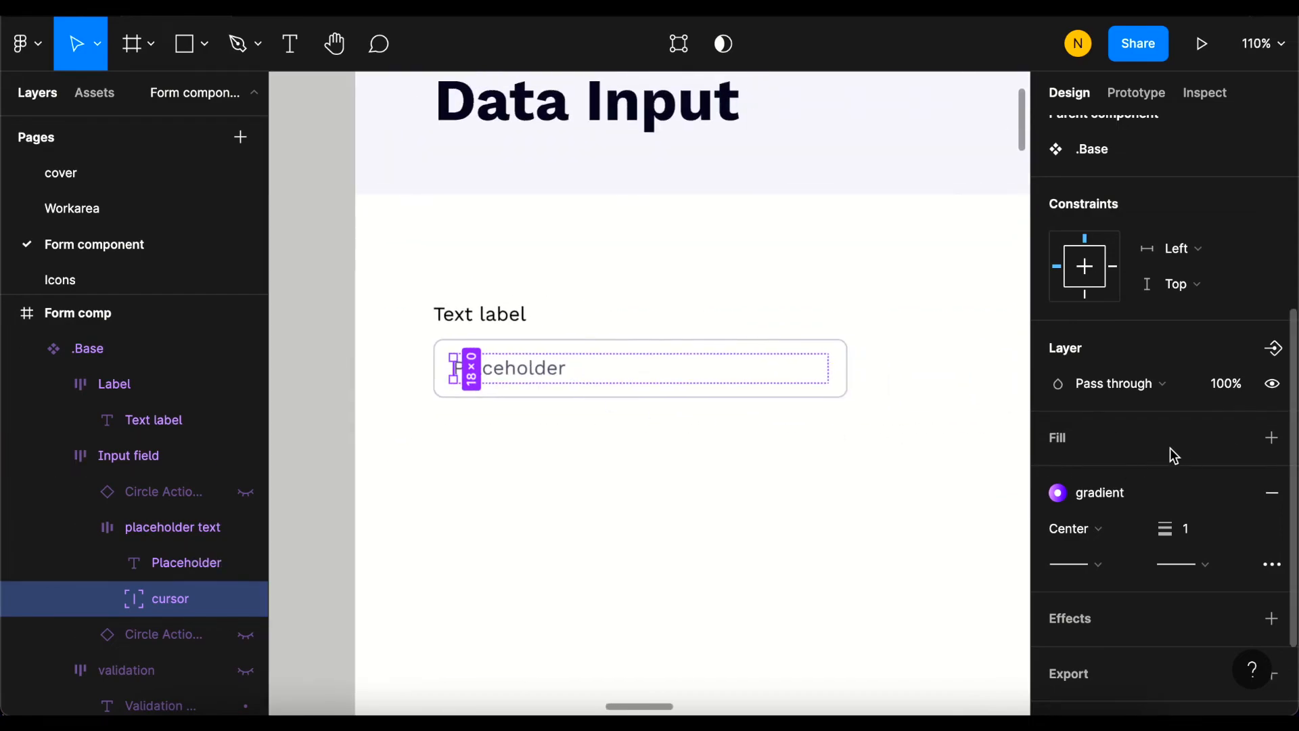
{"action": "scroll", "coordinate": [1166, 441], "scroll_direction": "up", "scroll_amount": 1}
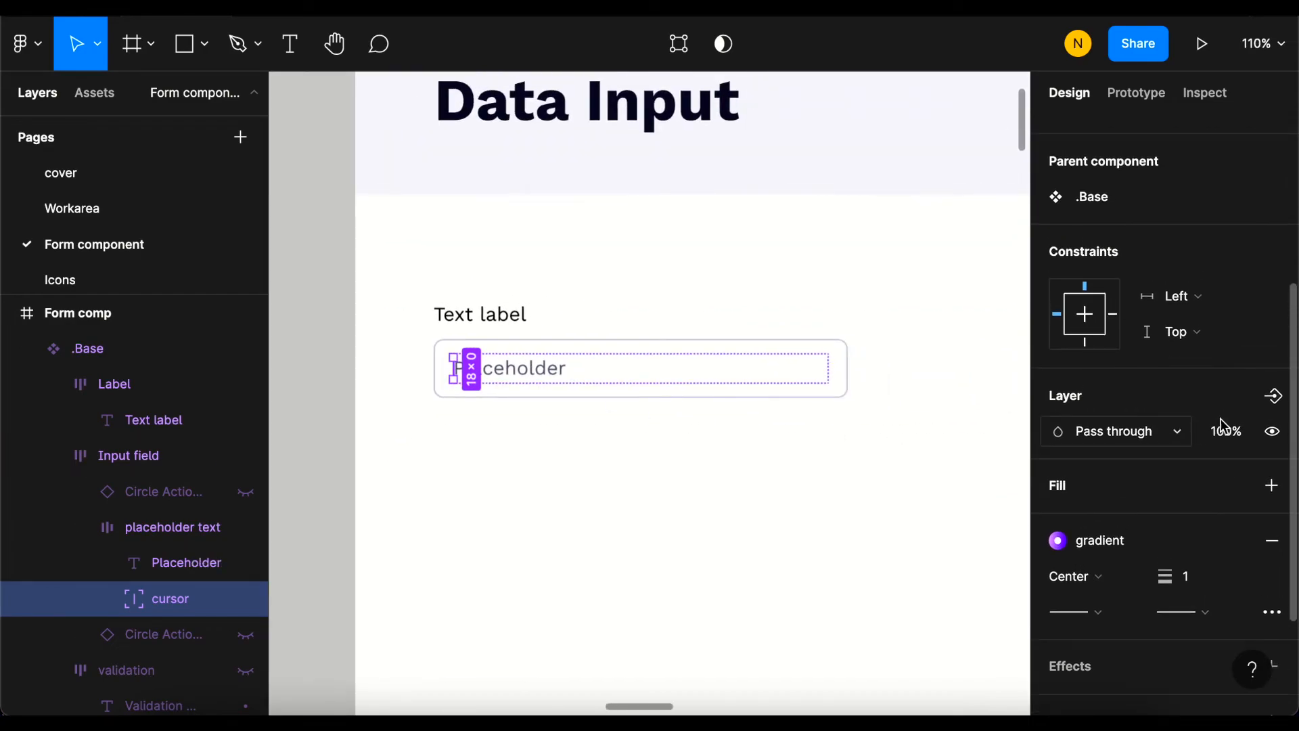
{"action": "left_click", "coordinate": [1274, 399]}
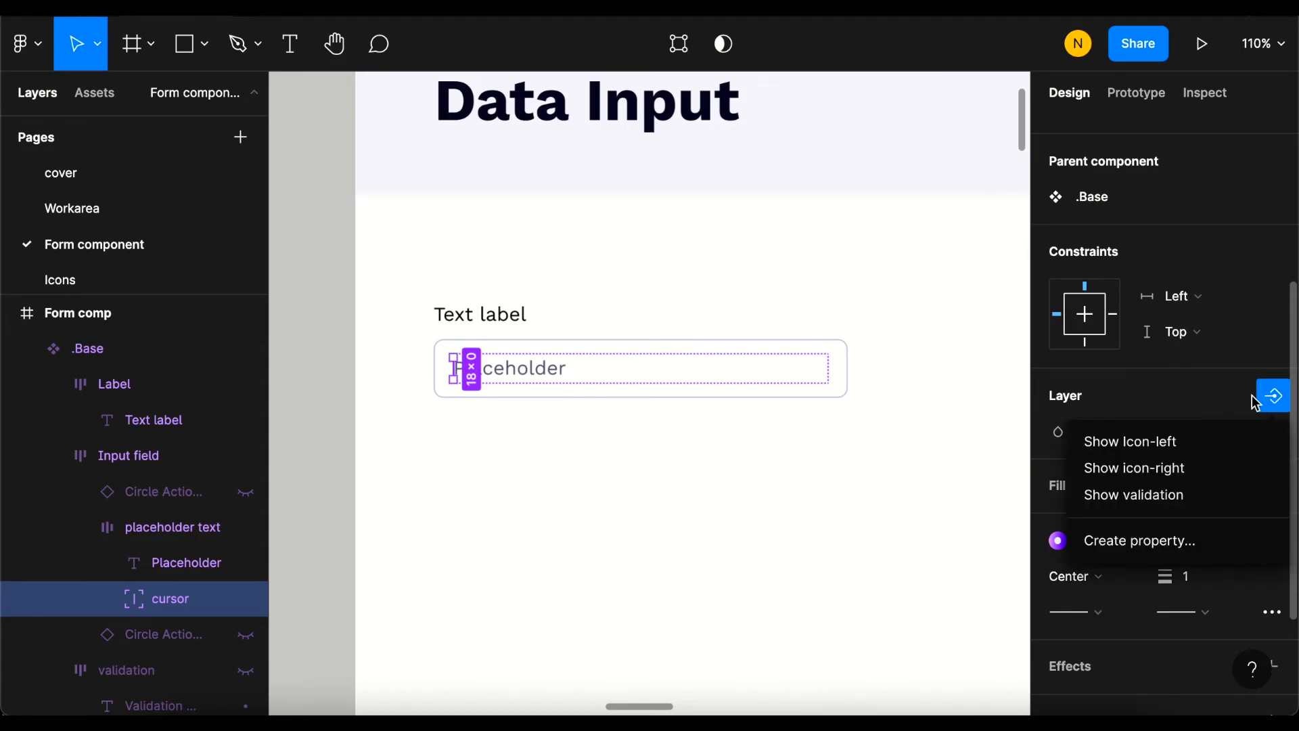
{"action": "left_click", "coordinate": [1120, 549]}
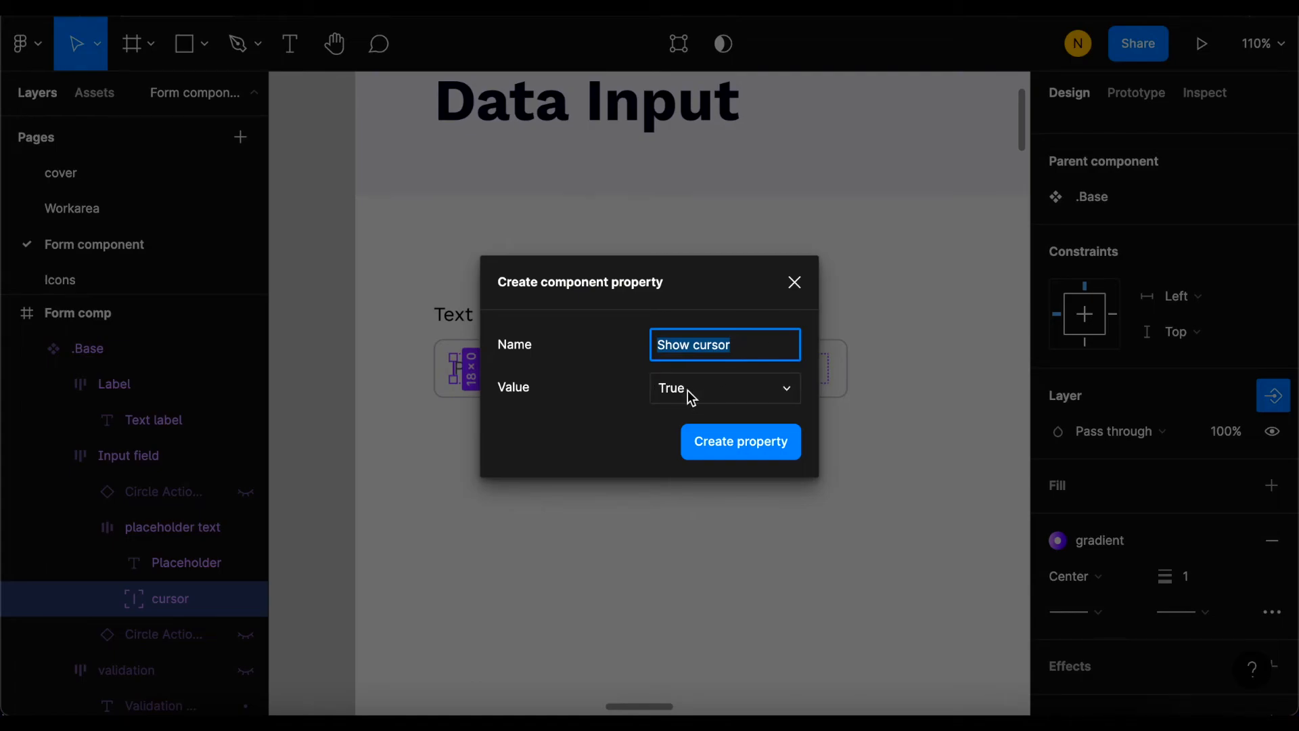
{"action": "left_click", "coordinate": [757, 391]}
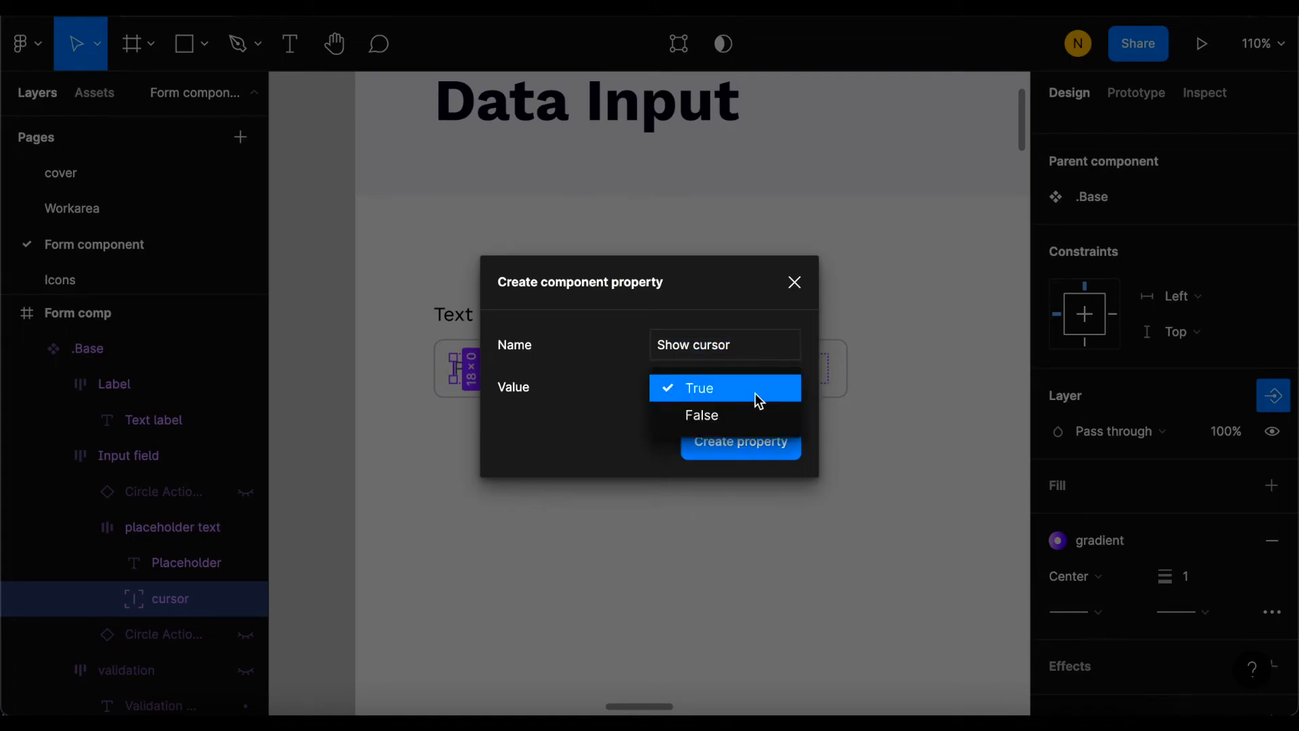
{"action": "left_click", "coordinate": [716, 419]}
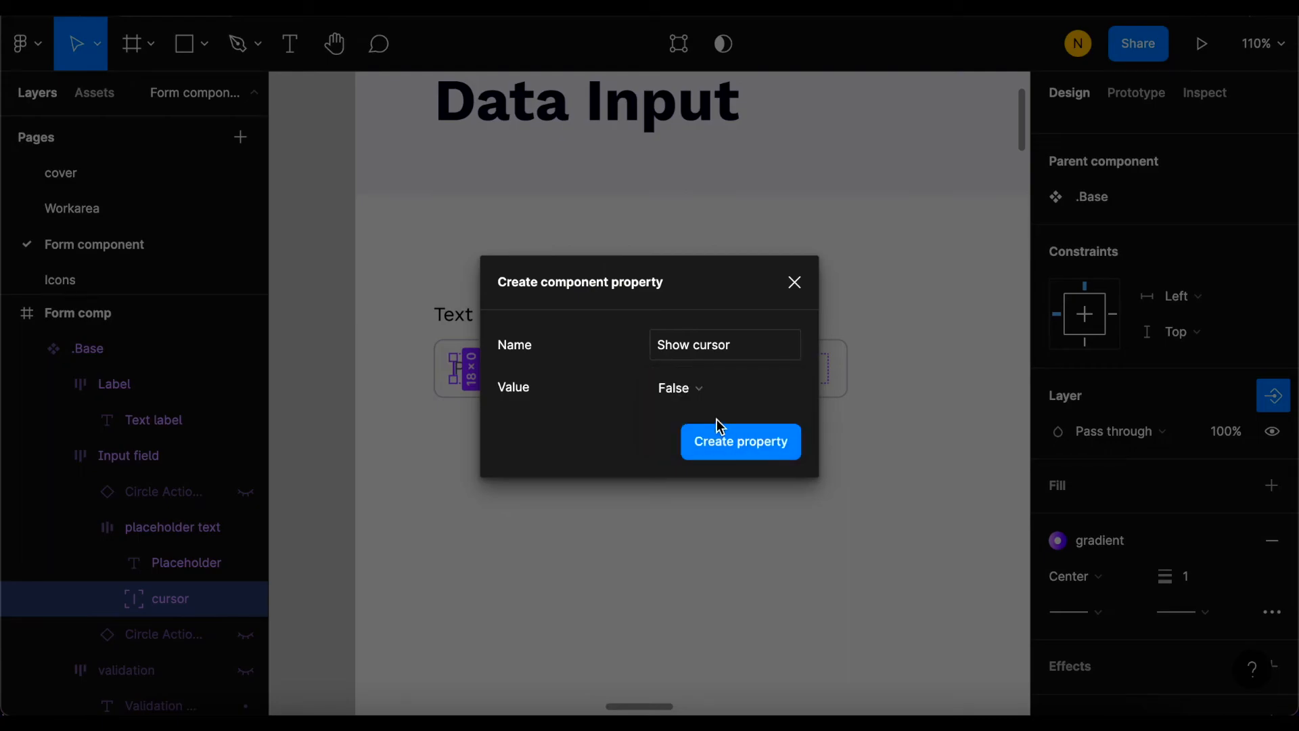
{"action": "left_click", "coordinate": [738, 451]}
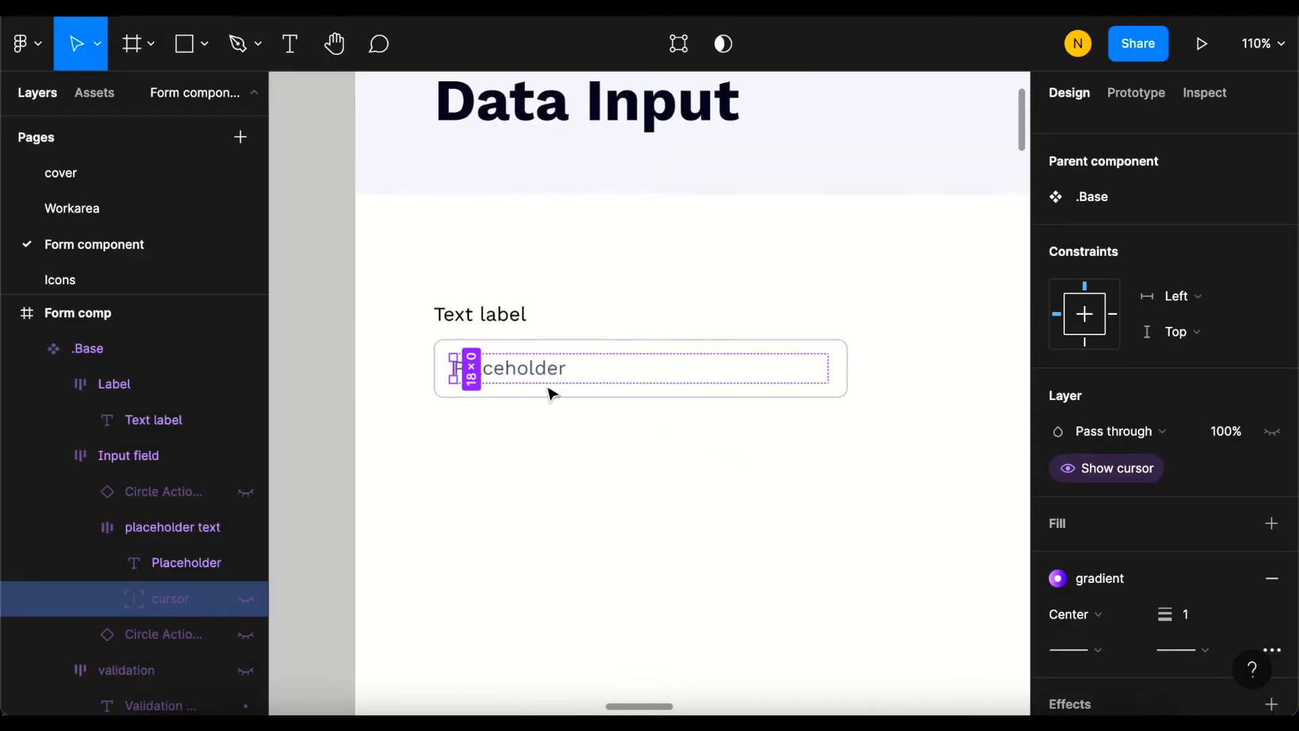
{"action": "scroll", "coordinate": [477, 316], "scroll_direction": "down", "scroll_amount": 2}
{"action": "scroll", "coordinate": [342, 346], "scroll_direction": "down", "scroll_amount": 3}
{"action": "left_click", "coordinate": [343, 349]}
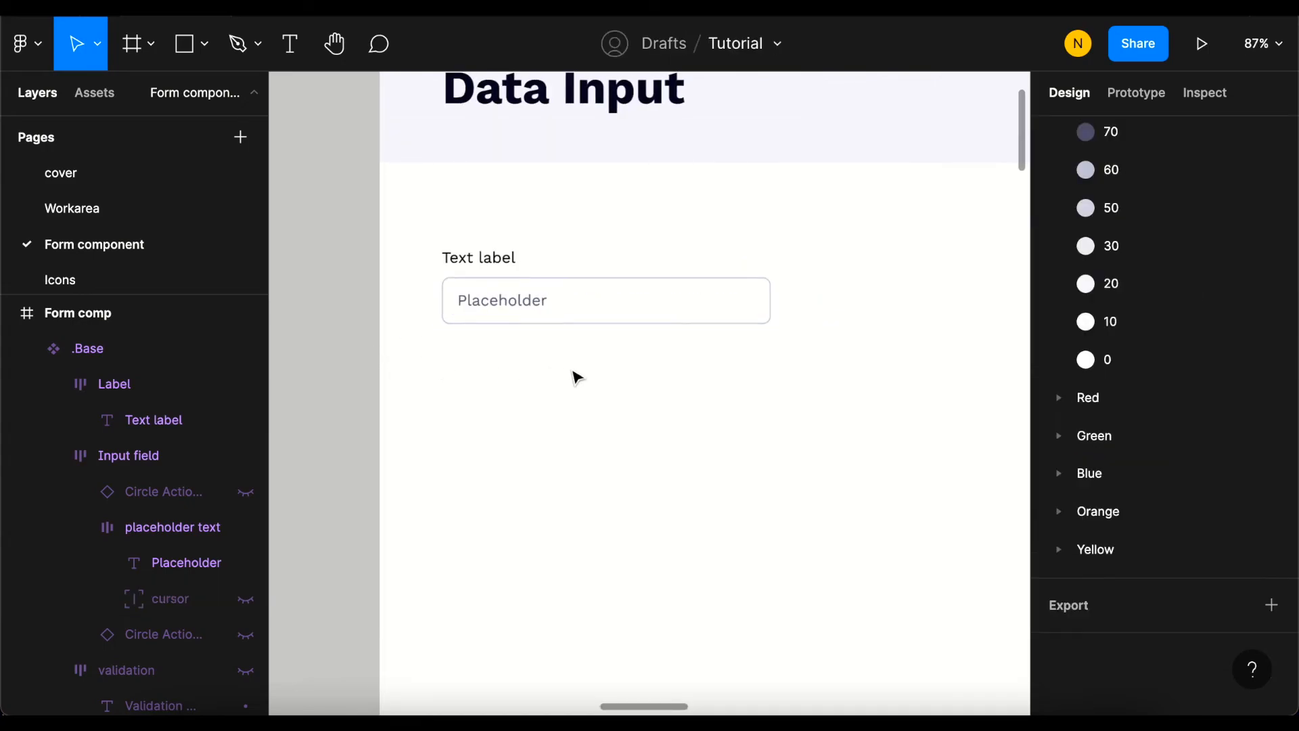
Step: Examine the swap and visibility properties defined on the main .Base component
{"action": "scroll", "coordinate": [586, 372], "scroll_direction": "up", "scroll_amount": 3}
{"action": "scroll", "coordinate": [447, 372], "scroll_direction": "down", "scroll_amount": 4}
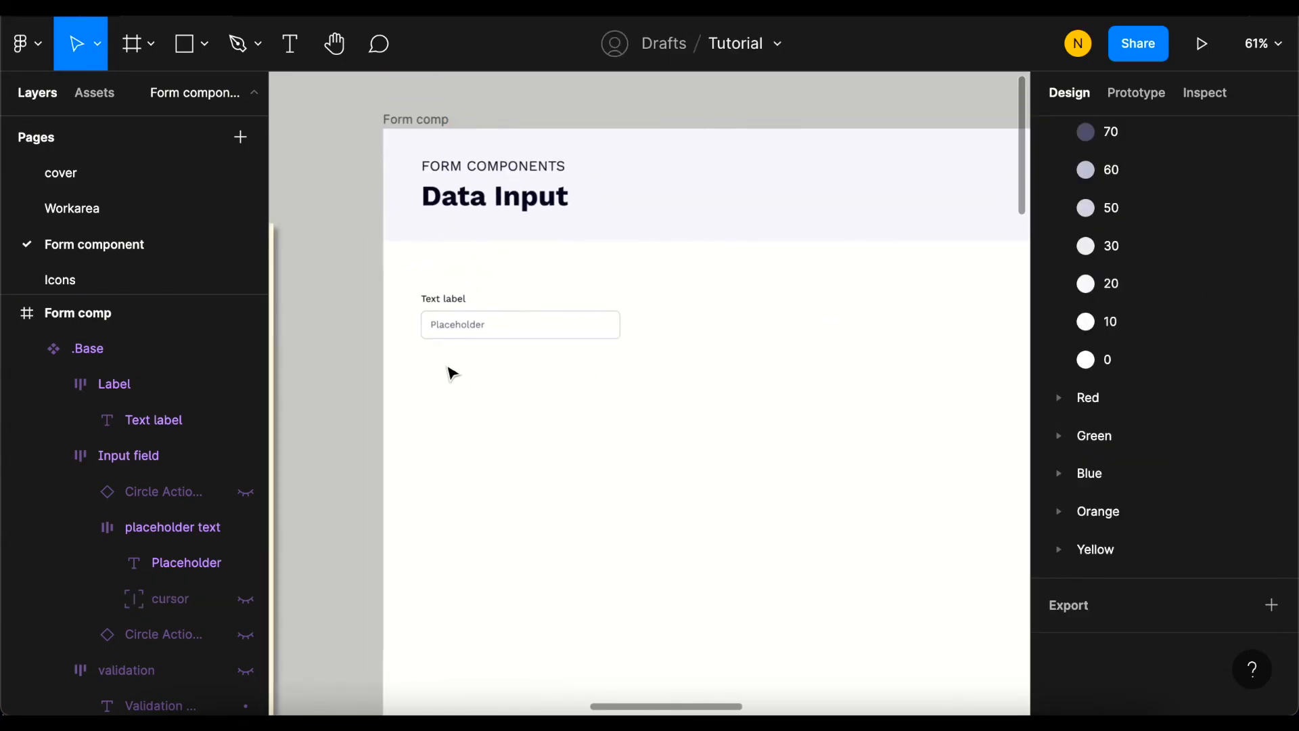
{"action": "scroll", "coordinate": [450, 372], "scroll_direction": "up", "scroll_amount": 2}
{"action": "left_click", "coordinate": [435, 310]}
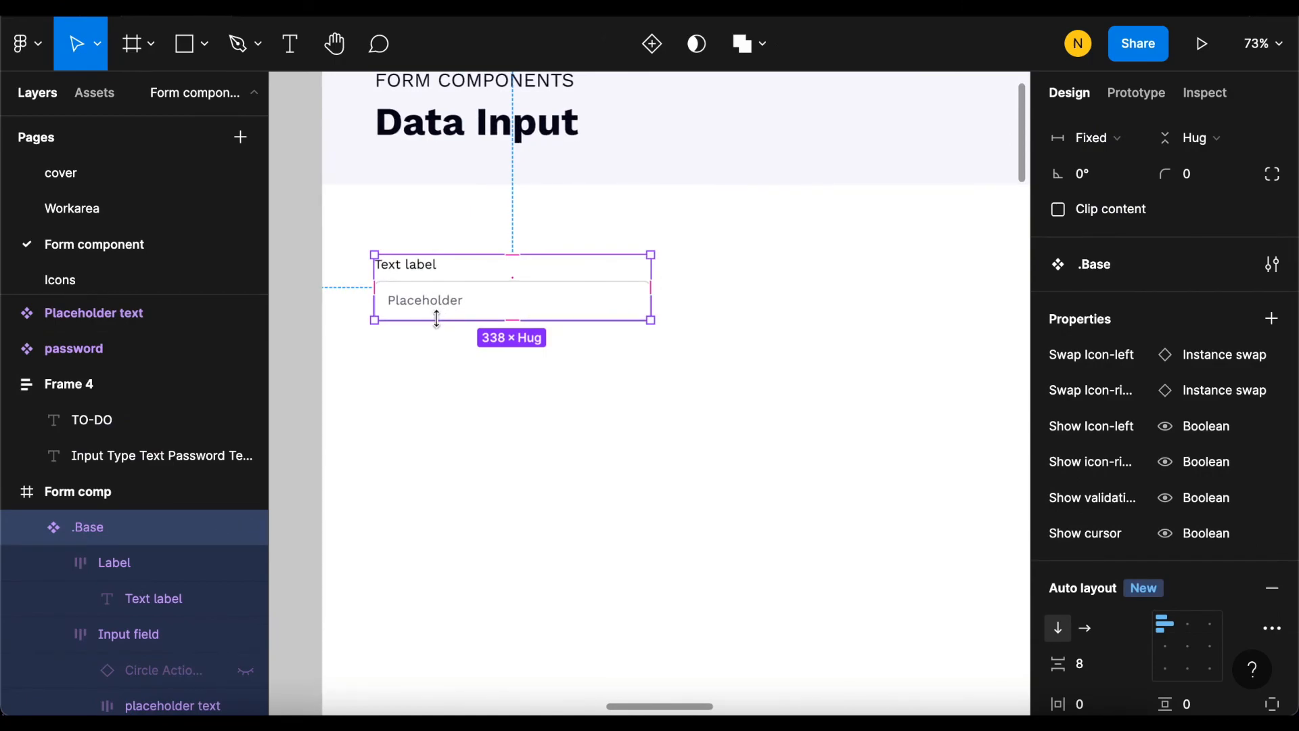
{"action": "scroll", "coordinate": [420, 335], "scroll_direction": "up", "scroll_amount": 2}
{"action": "scroll", "coordinate": [420, 335], "scroll_direction": "left", "scroll_amount": 2}
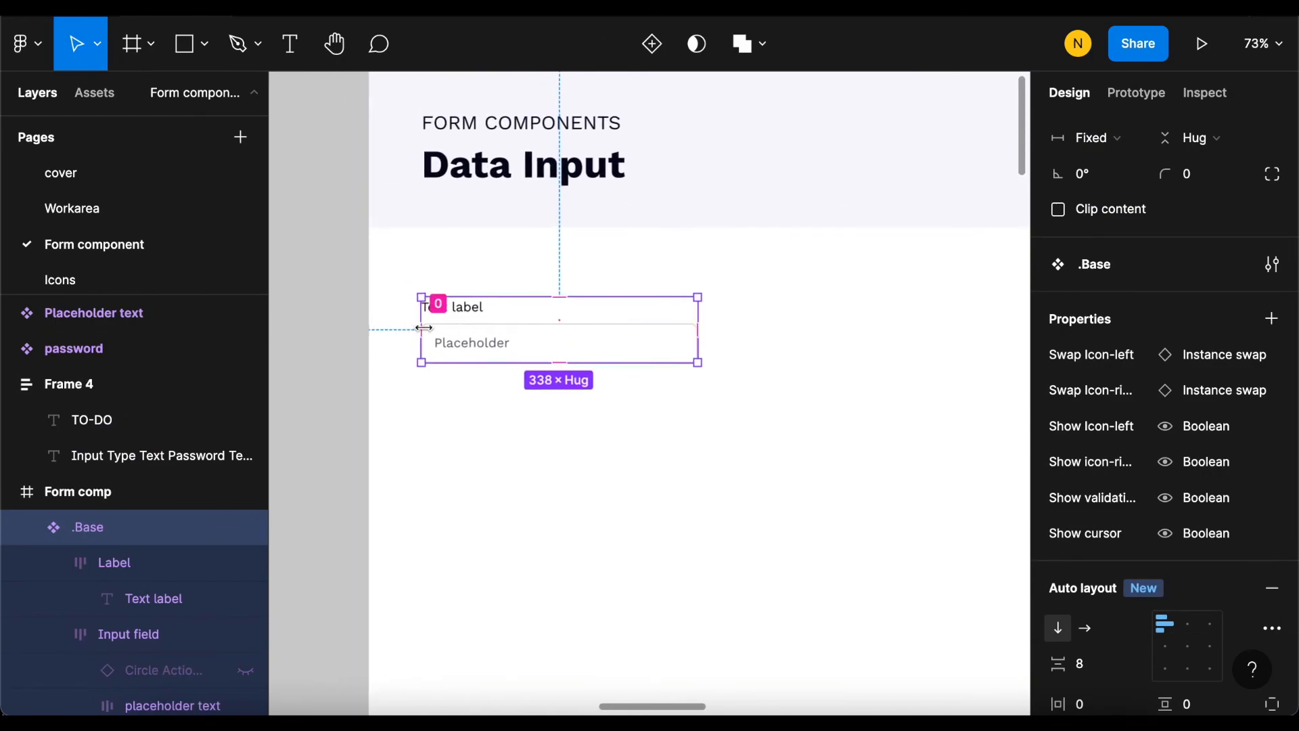
{"action": "scroll", "coordinate": [498, 359], "scroll_direction": "down", "scroll_amount": 2}
{"action": "scroll", "coordinate": [478, 341], "scroll_direction": "up", "scroll_amount": 5}
{"action": "scroll", "coordinate": [478, 369], "scroll_direction": "down", "scroll_amount": 3}
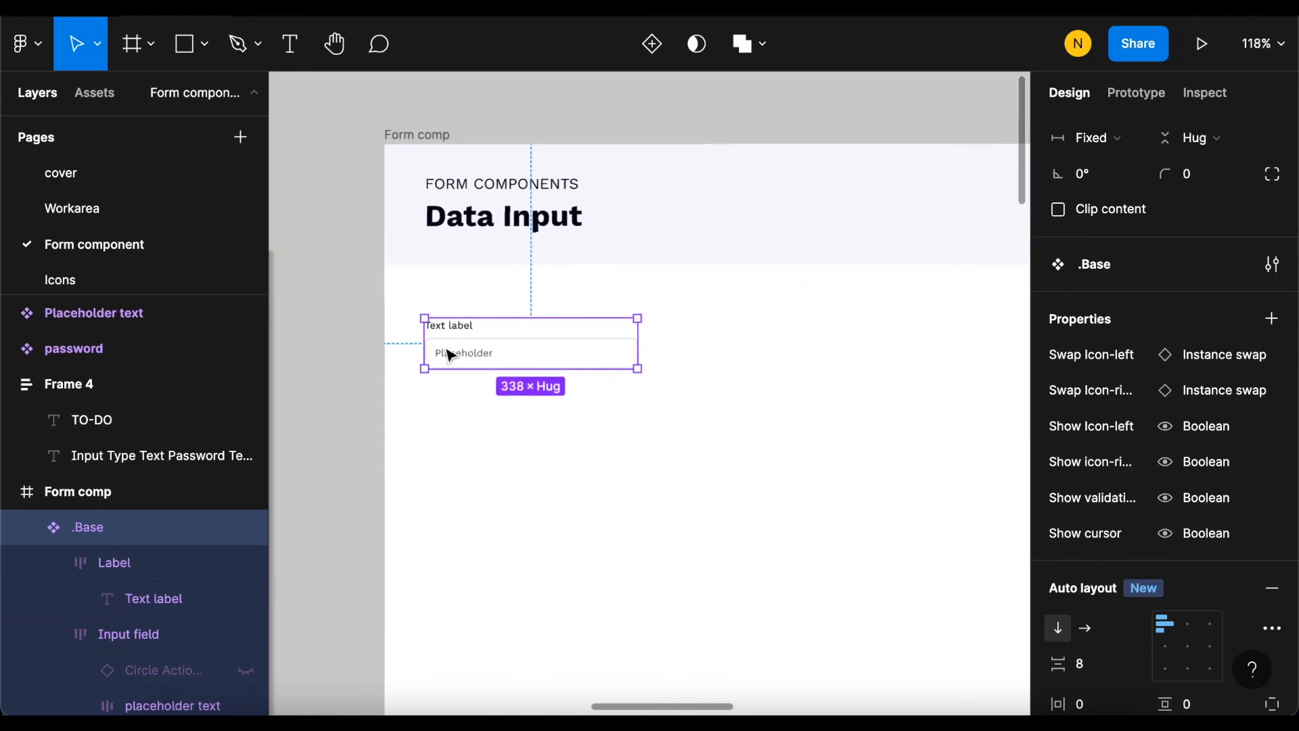
{"action": "scroll", "coordinate": [492, 369], "scroll_direction": "up", "scroll_amount": 3}
{"action": "scroll", "coordinate": [464, 361], "scroll_direction": "right", "scroll_amount": 2}
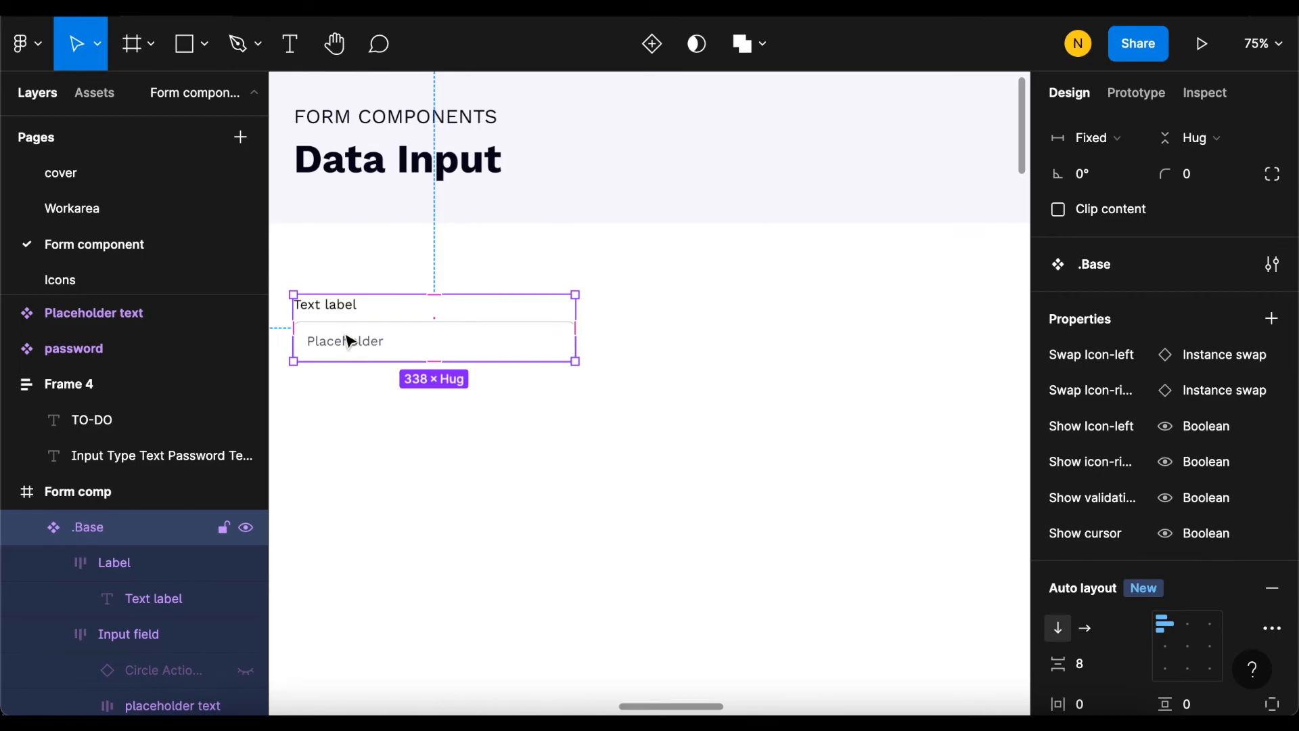
Step: Duplicate the .Base component as an instance in the empty area diagonally below the original
{"action": "left_click_drag", "start_coordinate": [348, 341], "coordinate": [694, 459]}
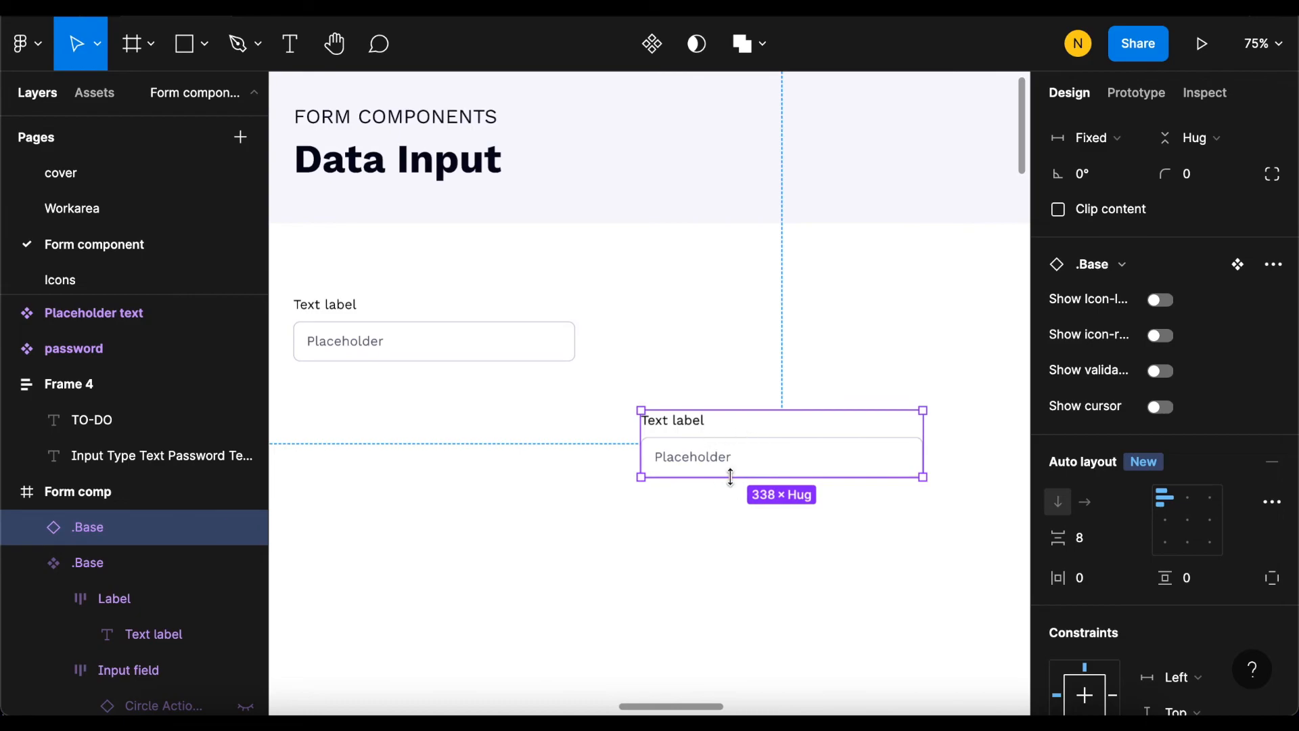
{"action": "scroll", "coordinate": [730, 476], "scroll_direction": "down", "scroll_amount": 2}
{"action": "scroll", "coordinate": [730, 476], "scroll_direction": "right", "scroll_amount": 2}
{"action": "scroll", "coordinate": [1158, 315], "scroll_direction": "down", "scroll_amount": 1}
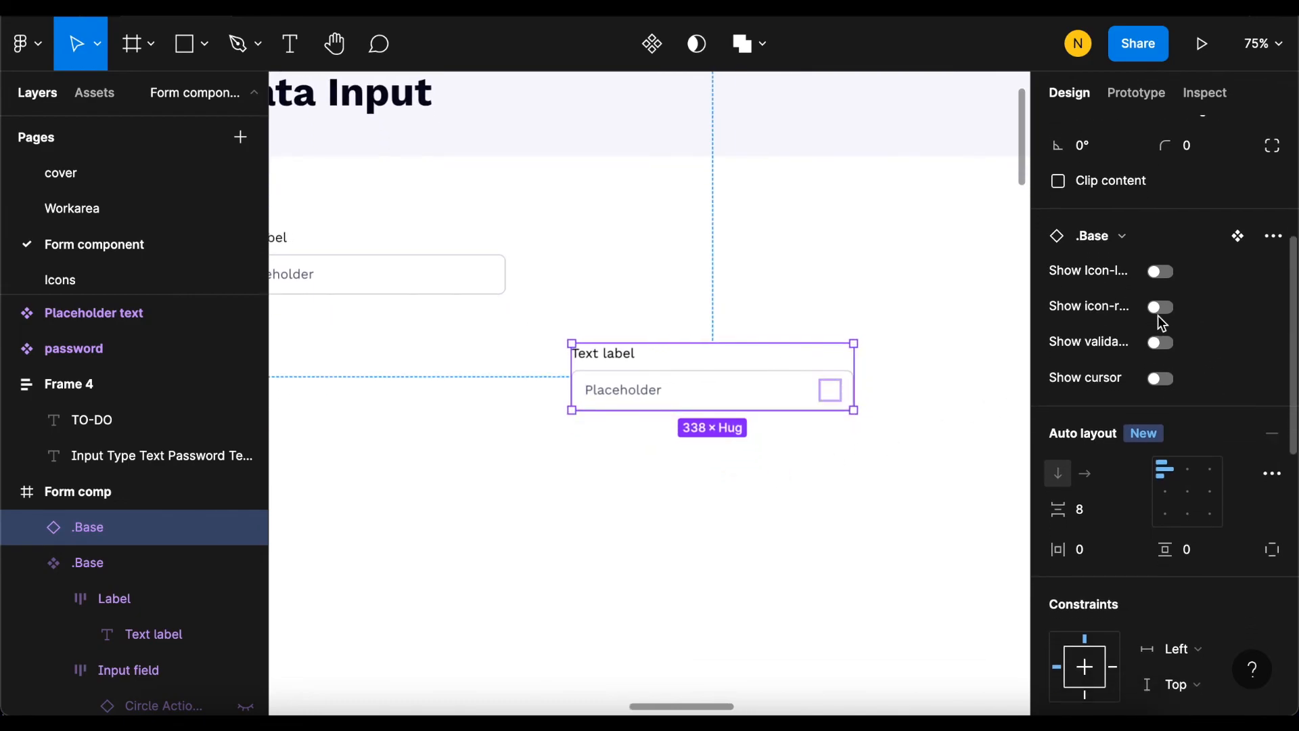
{"action": "scroll", "coordinate": [1169, 325], "scroll_direction": "up", "scroll_amount": 2}
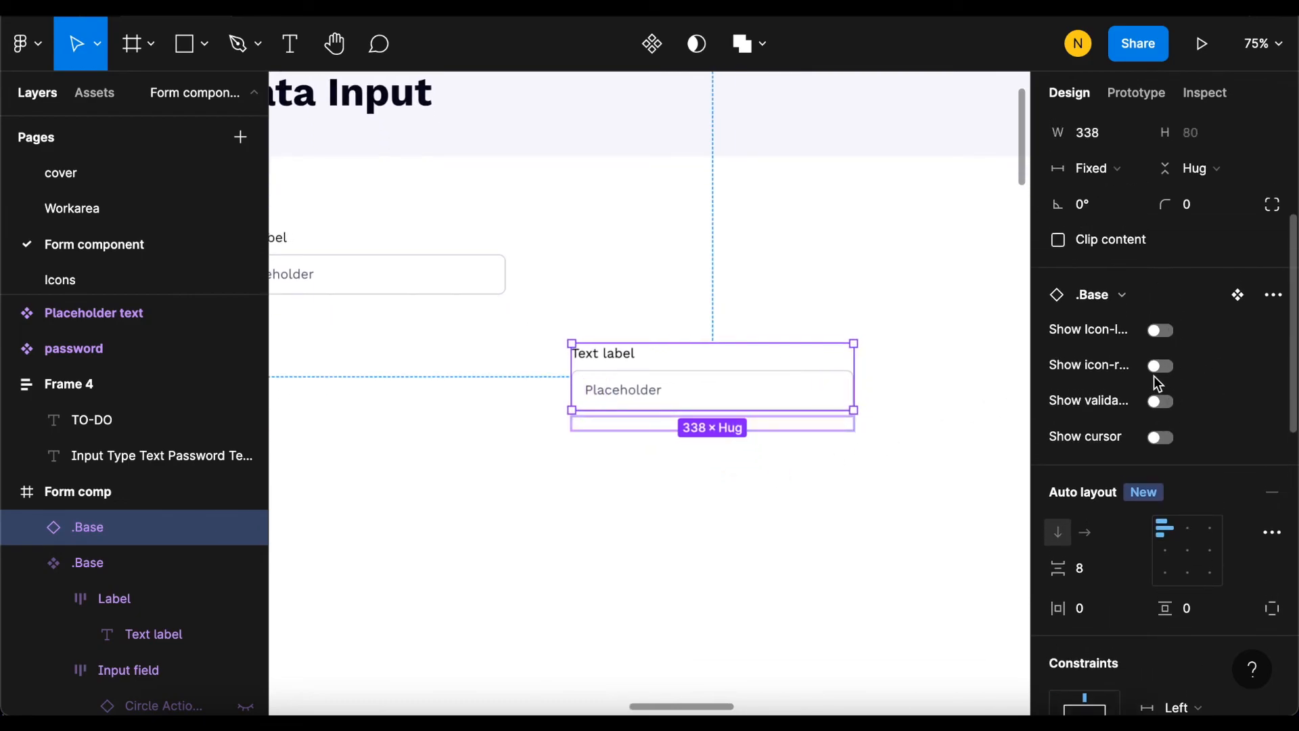
Step: Test the Show Icon-left property on the .Base instance by switching it on and back off
{"action": "left_click", "coordinate": [1160, 330]}
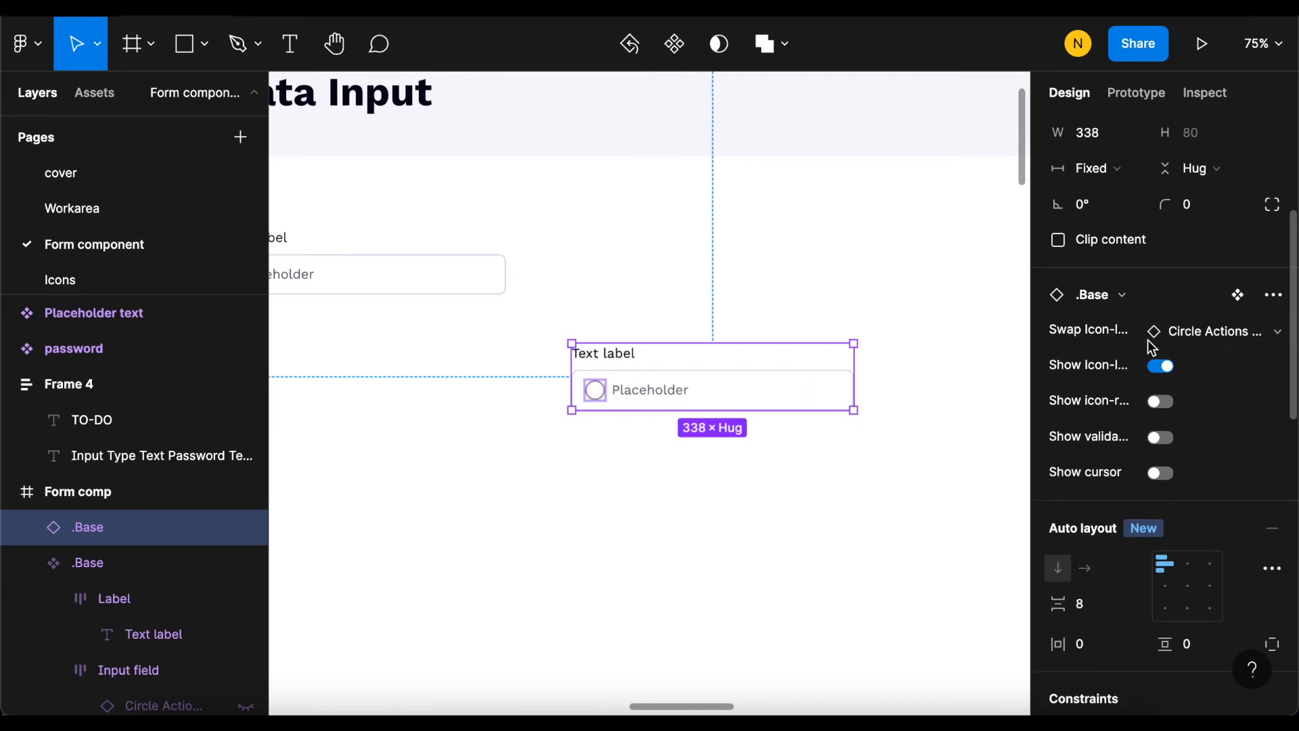
{"action": "left_click", "coordinate": [1160, 368]}
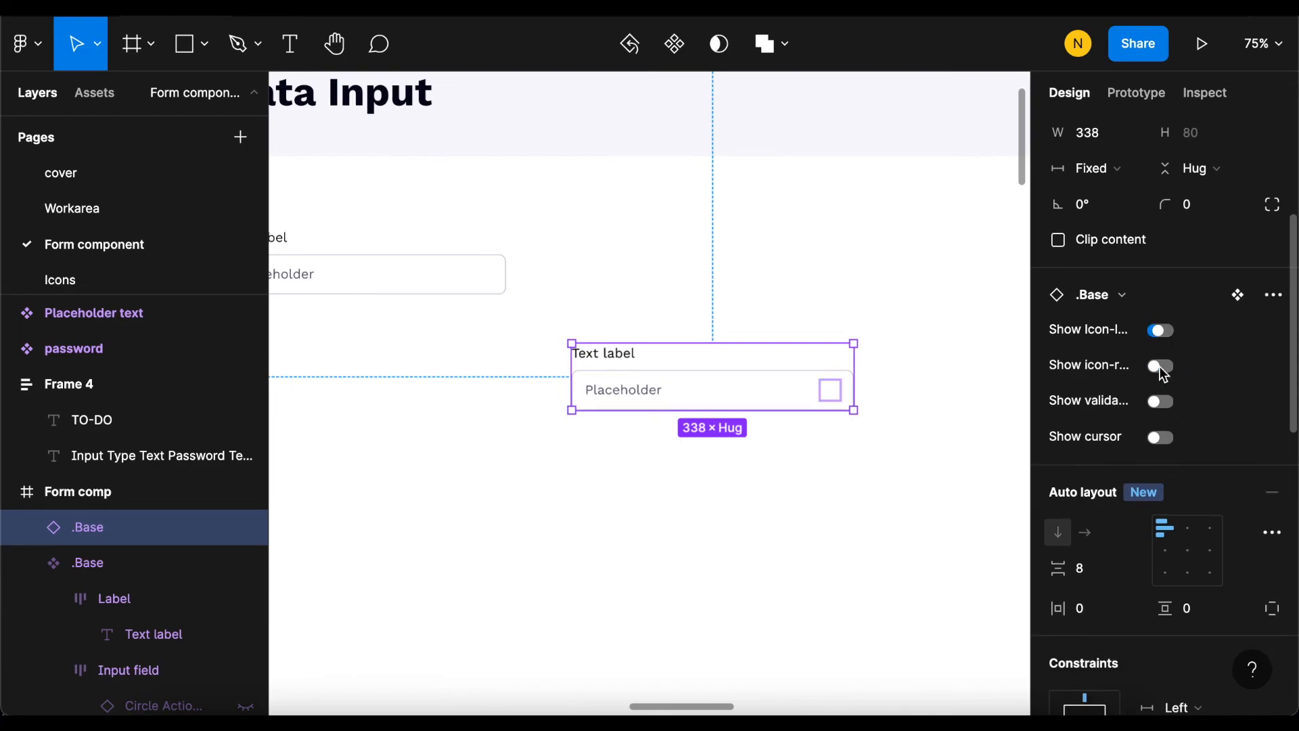
Step: Show the right icon on the .Base instance and swap it for Close X
{"action": "left_click", "coordinate": [1160, 369]}
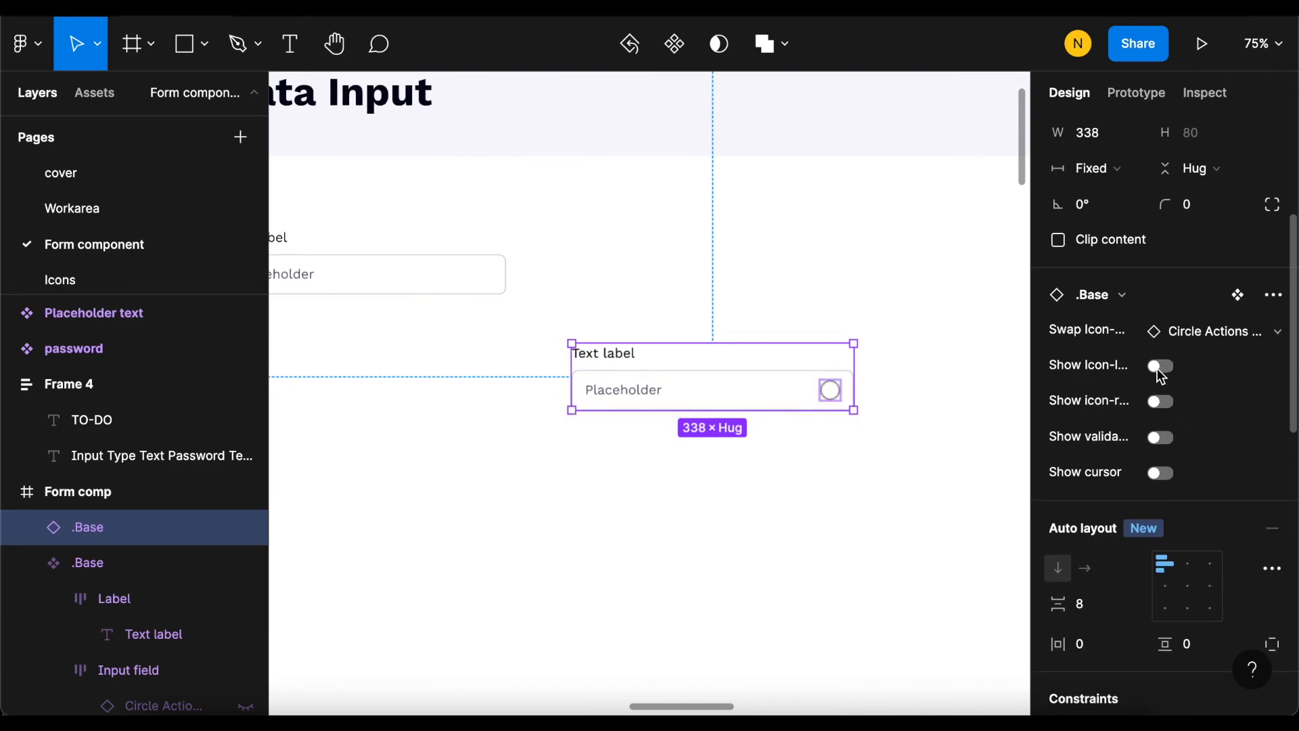
{"action": "left_click", "coordinate": [1180, 334]}
{"action": "left_click", "coordinate": [1255, 419]}
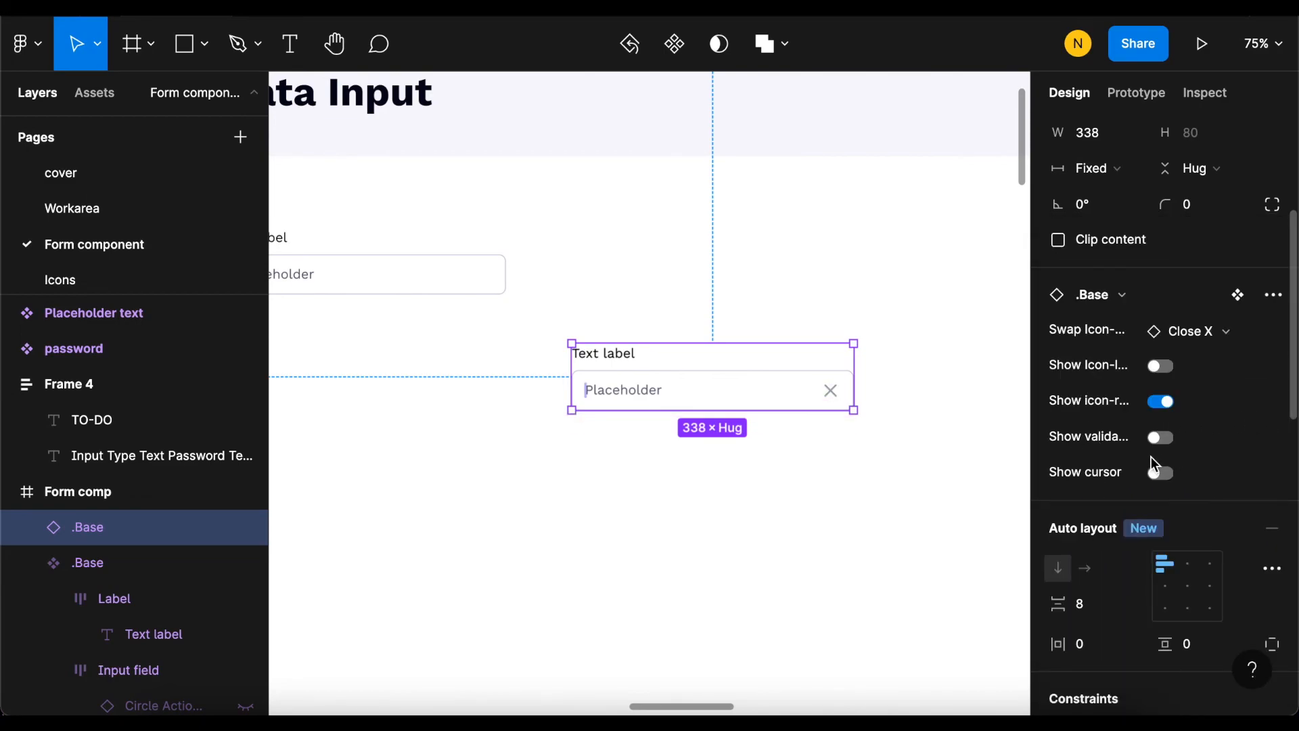
Step: Test the Show validation and Show cursor properties on the instance, switching each on and back off
{"action": "left_click", "coordinate": [1161, 441]}
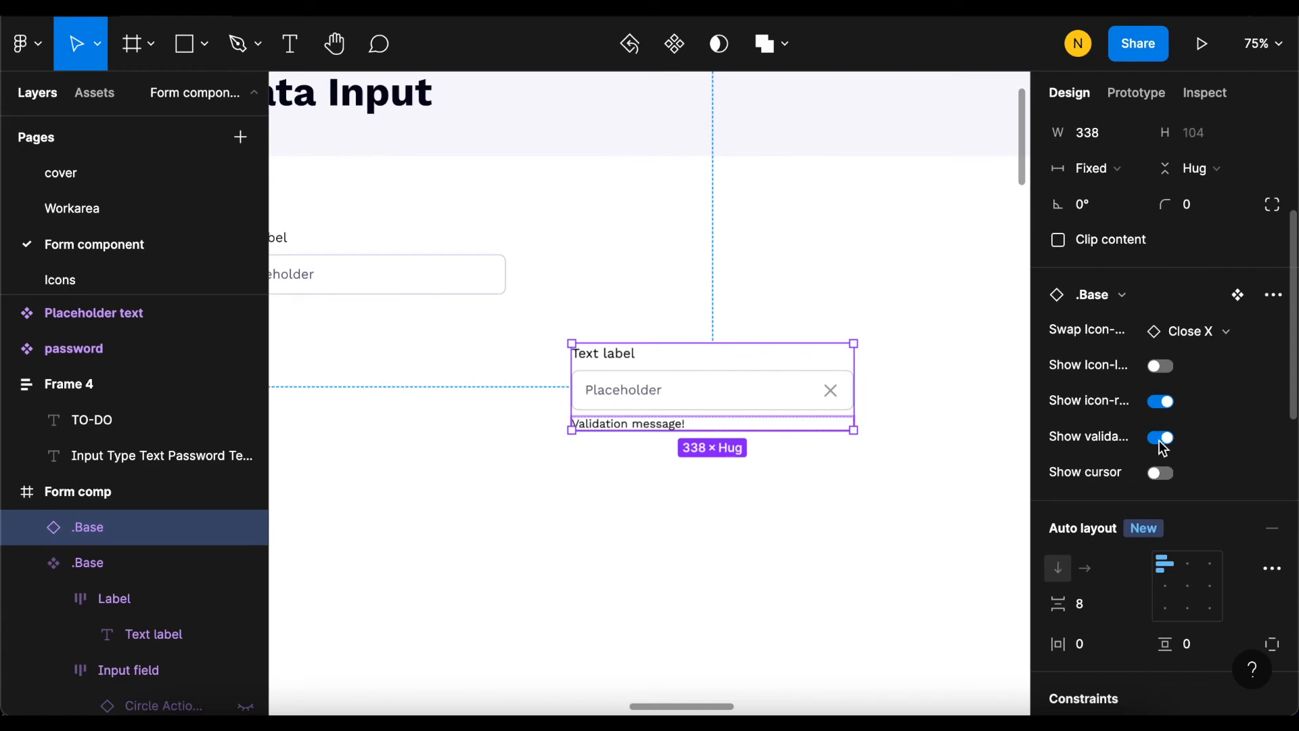
{"action": "left_click", "coordinate": [1161, 441]}
{"action": "left_click", "coordinate": [1161, 472]}
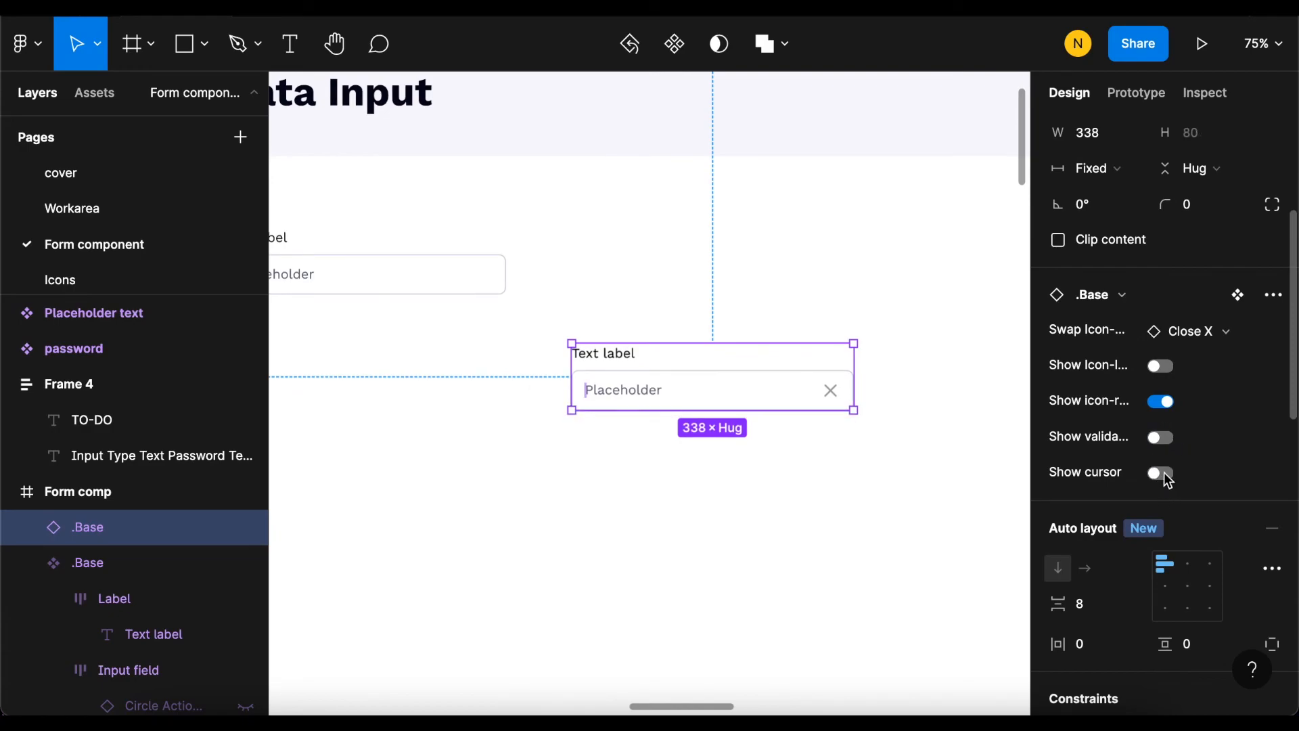
{"action": "left_click", "coordinate": [1160, 473]}
{"action": "scroll", "coordinate": [704, 311], "scroll_direction": "down", "scroll_amount": 5}
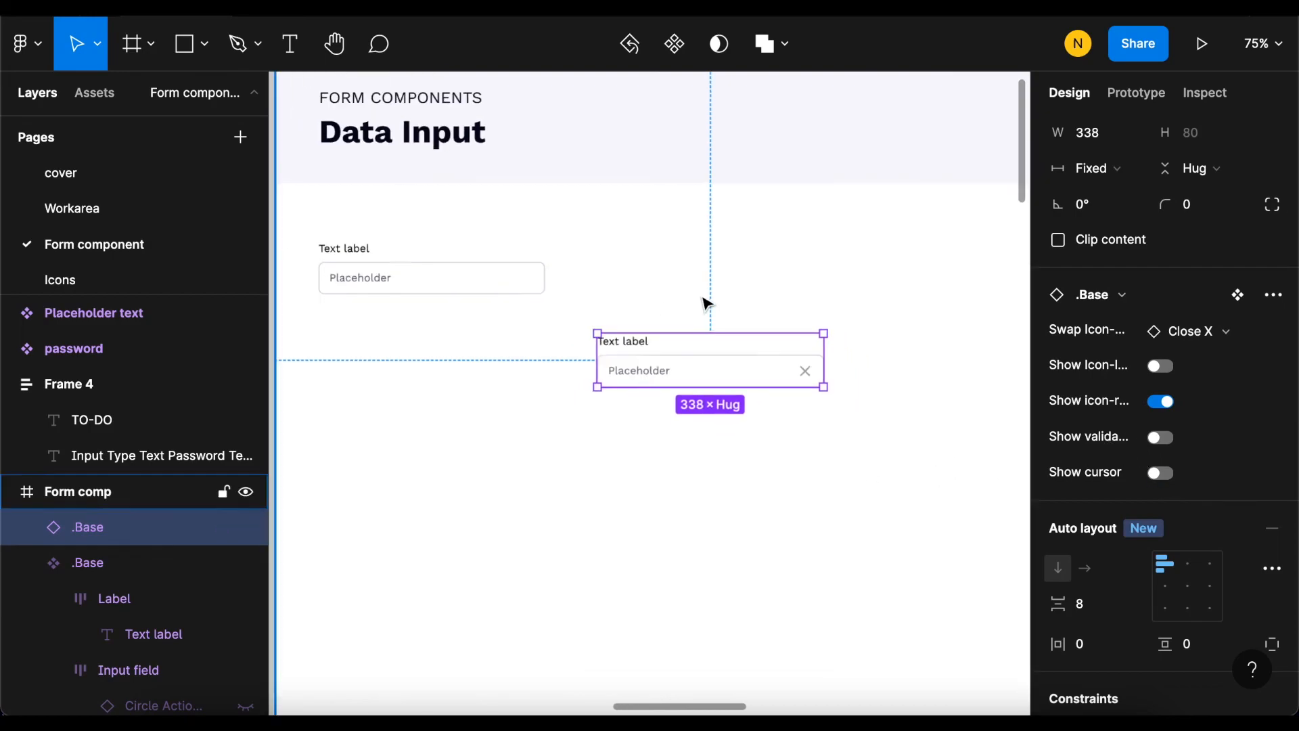
{"action": "scroll", "coordinate": [661, 340], "scroll_direction": "up", "scroll_amount": 4}
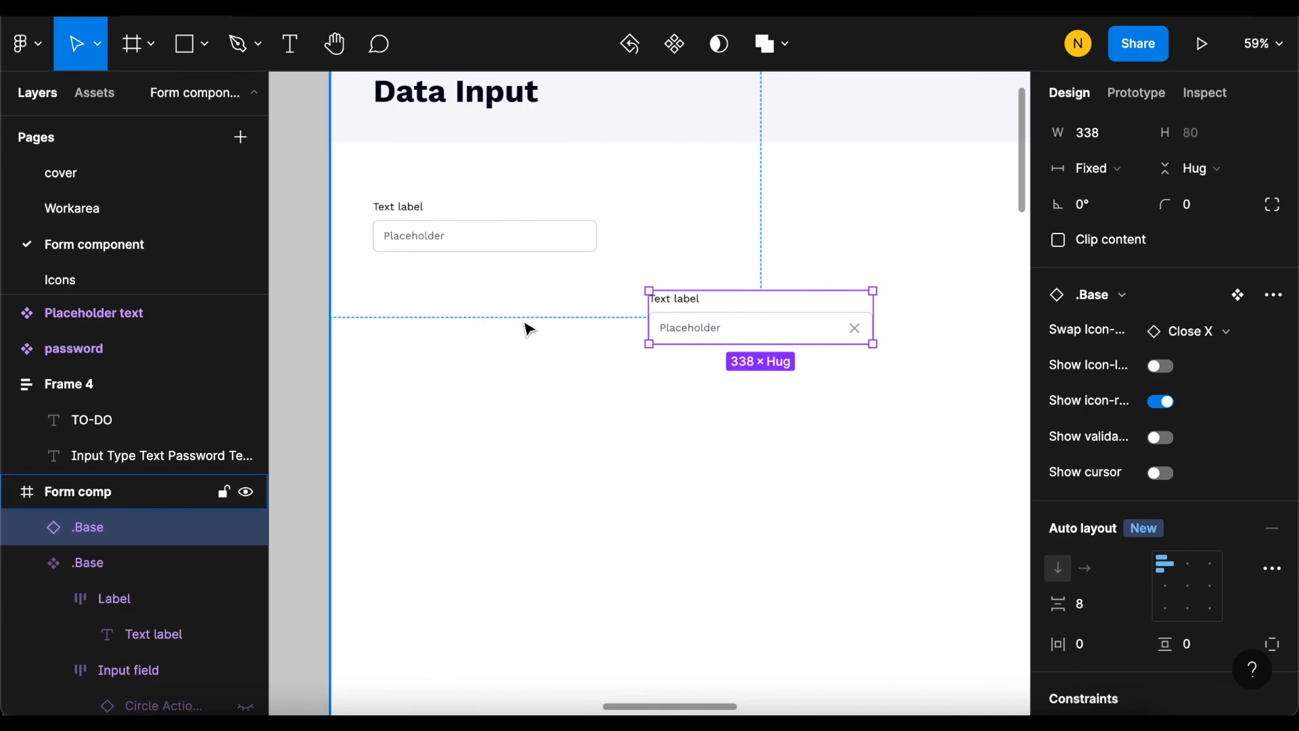
{"action": "scroll", "coordinate": [531, 326], "scroll_direction": "down", "scroll_amount": 3}
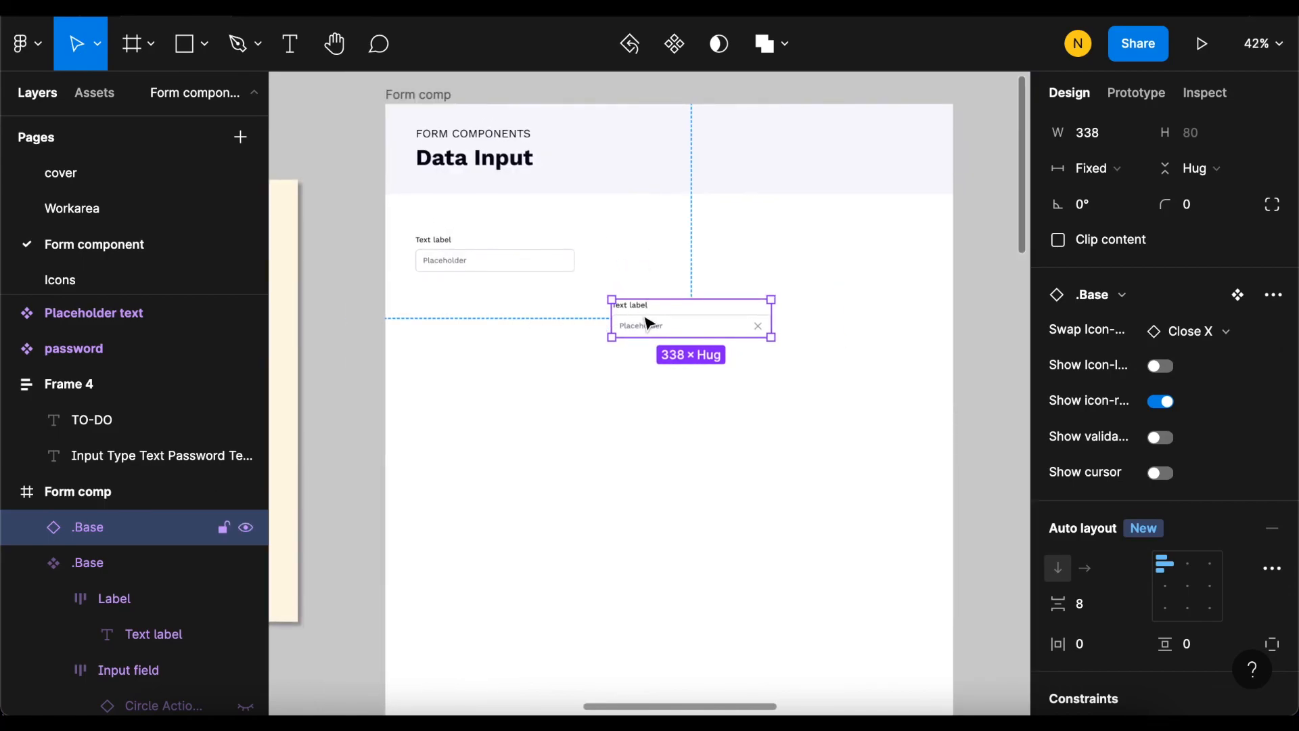
{"action": "scroll", "coordinate": [481, 260], "scroll_direction": "up", "scroll_amount": 3}
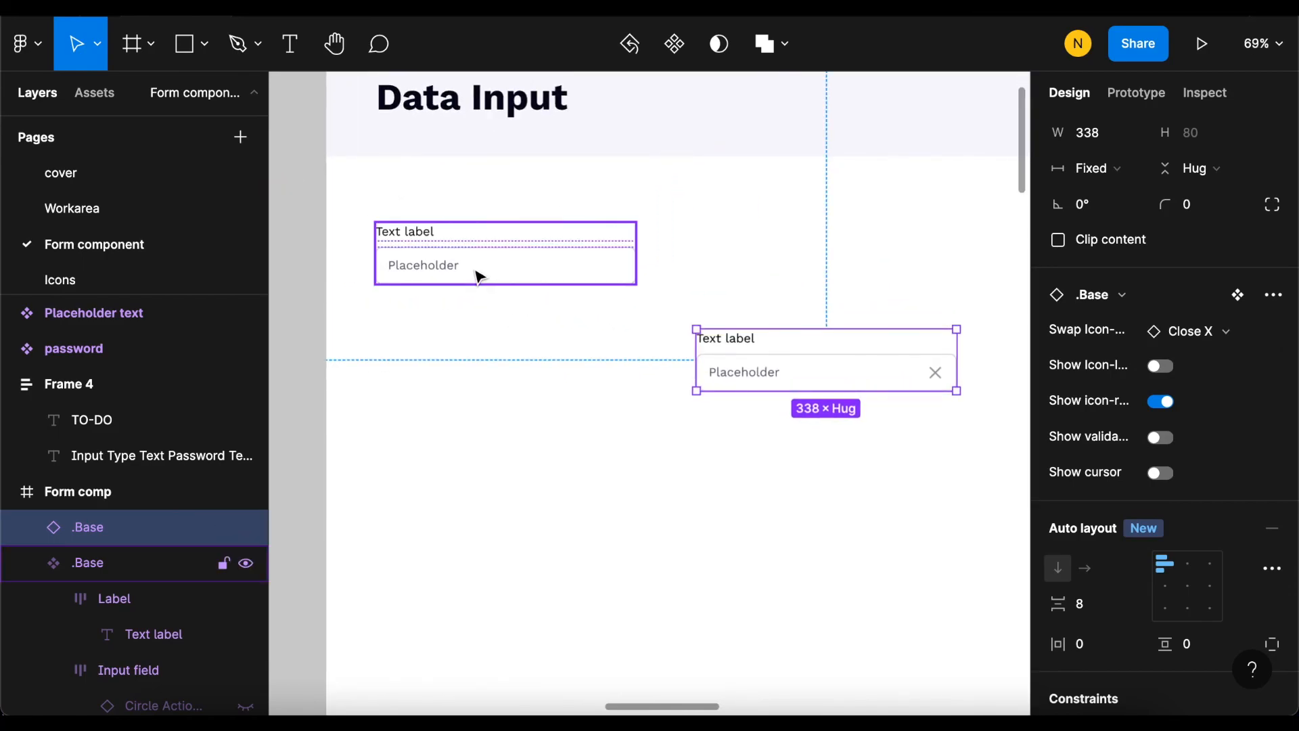
{"action": "left_click", "coordinate": [450, 265]}
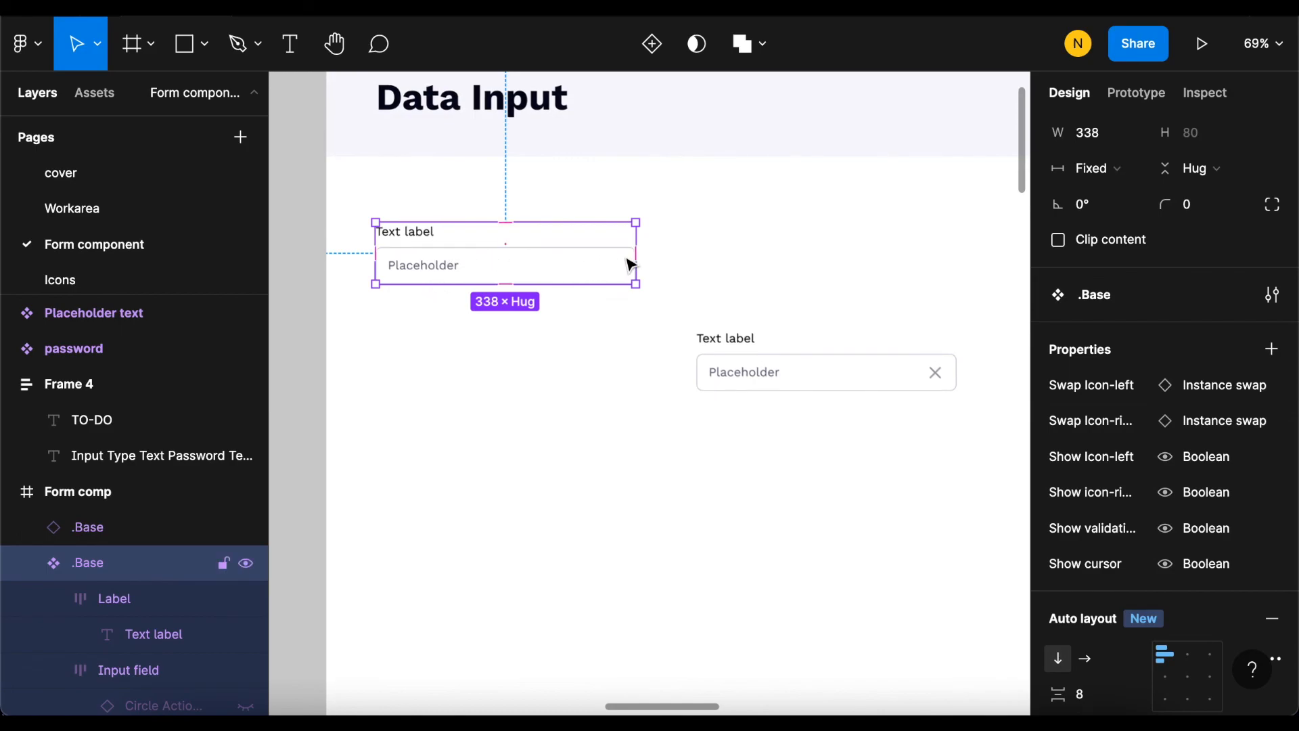
Step: Cross out the "Text" item under Input Type in the TO-DO list with strikethrough decoration
{"action": "scroll", "coordinate": [673, 348], "scroll_direction": "down", "scroll_amount": 5}
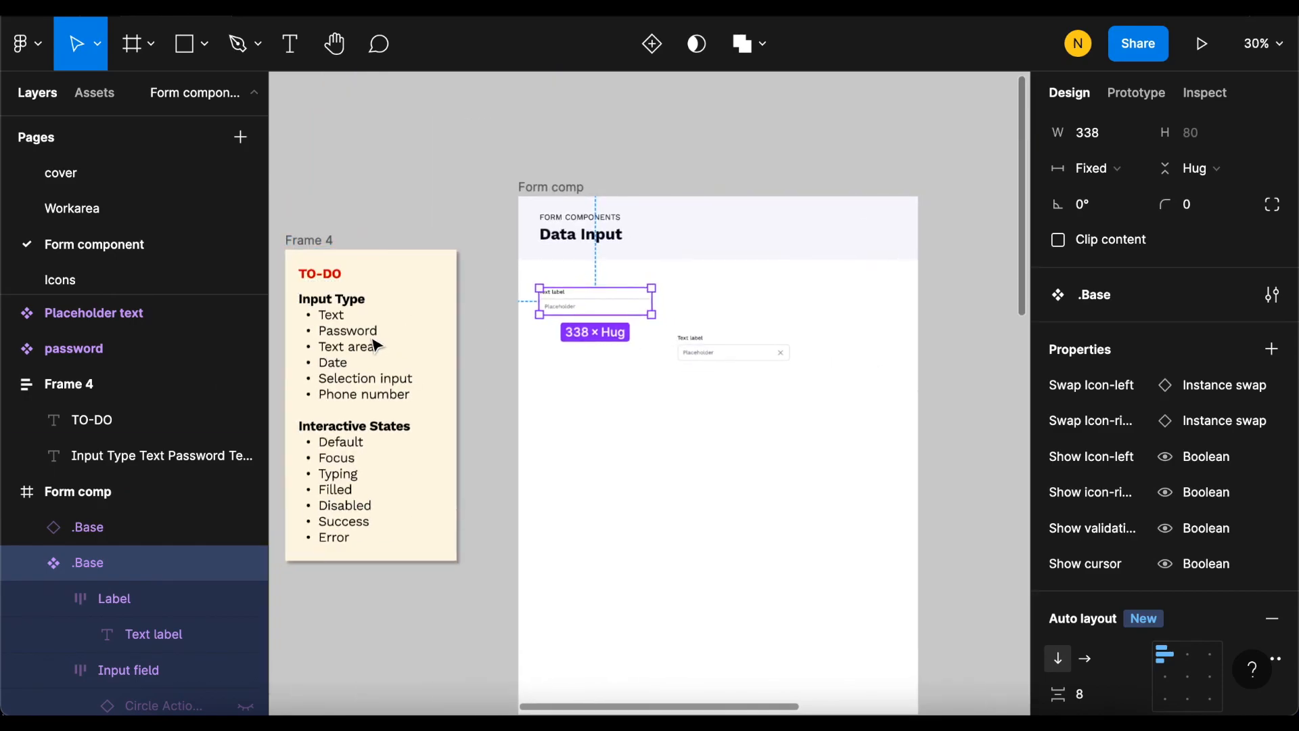
{"action": "scroll", "coordinate": [316, 341], "scroll_direction": "up", "scroll_amount": 4}
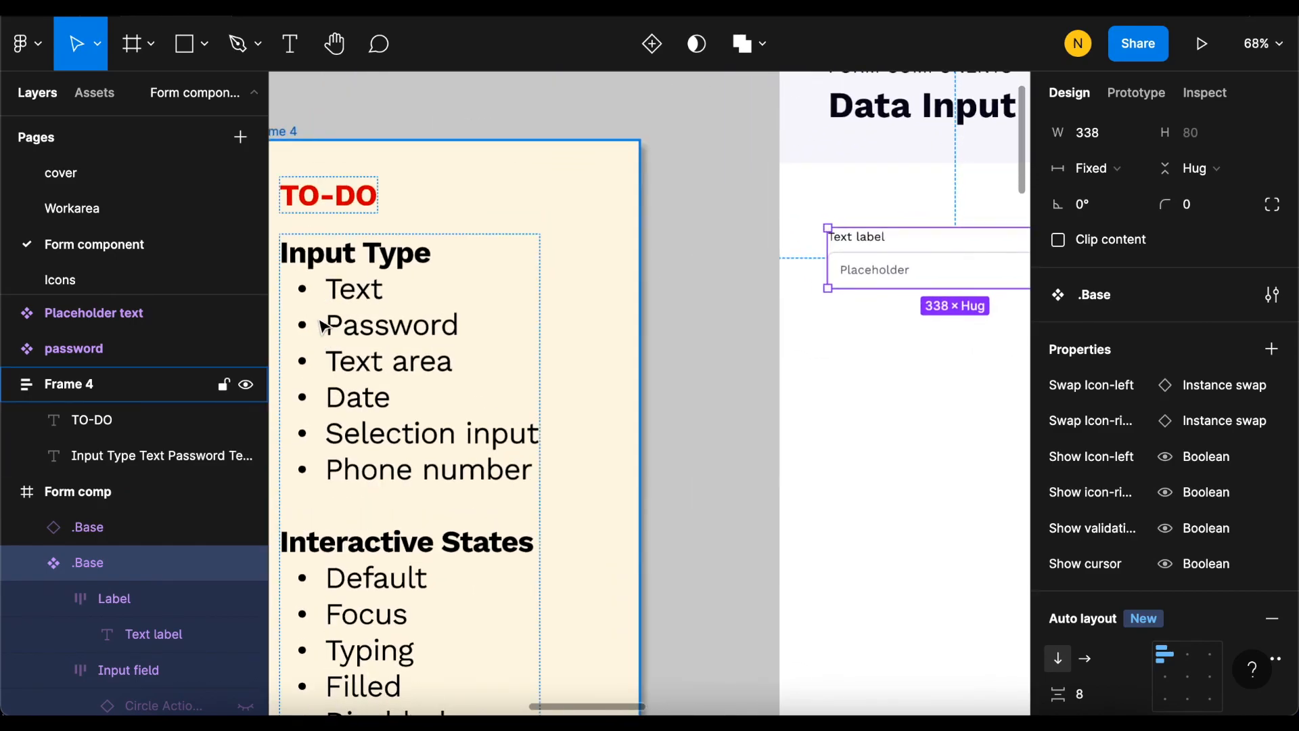
{"action": "scroll", "coordinate": [342, 328], "scroll_direction": "left", "scroll_amount": 3}
{"action": "double_click", "coordinate": [501, 295]}
{"action": "double_click", "coordinate": [501, 284]}
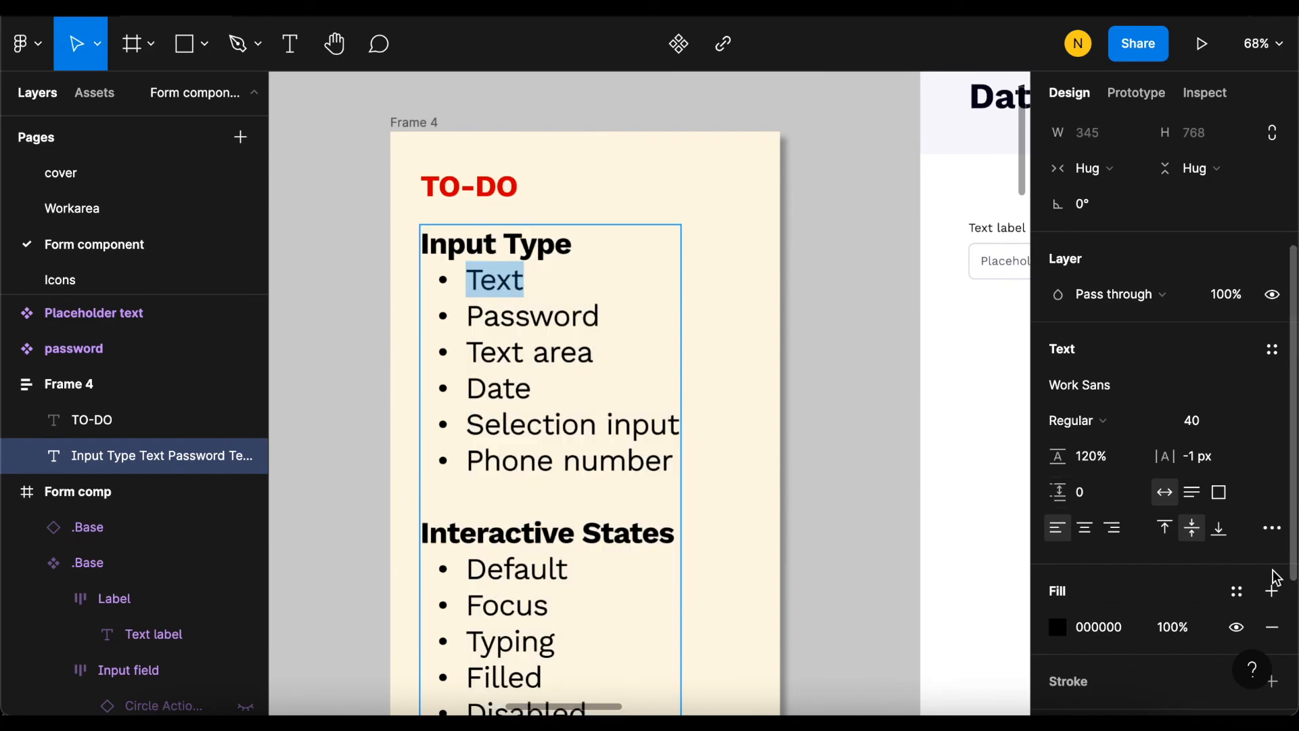
{"action": "left_click", "coordinate": [1271, 528]}
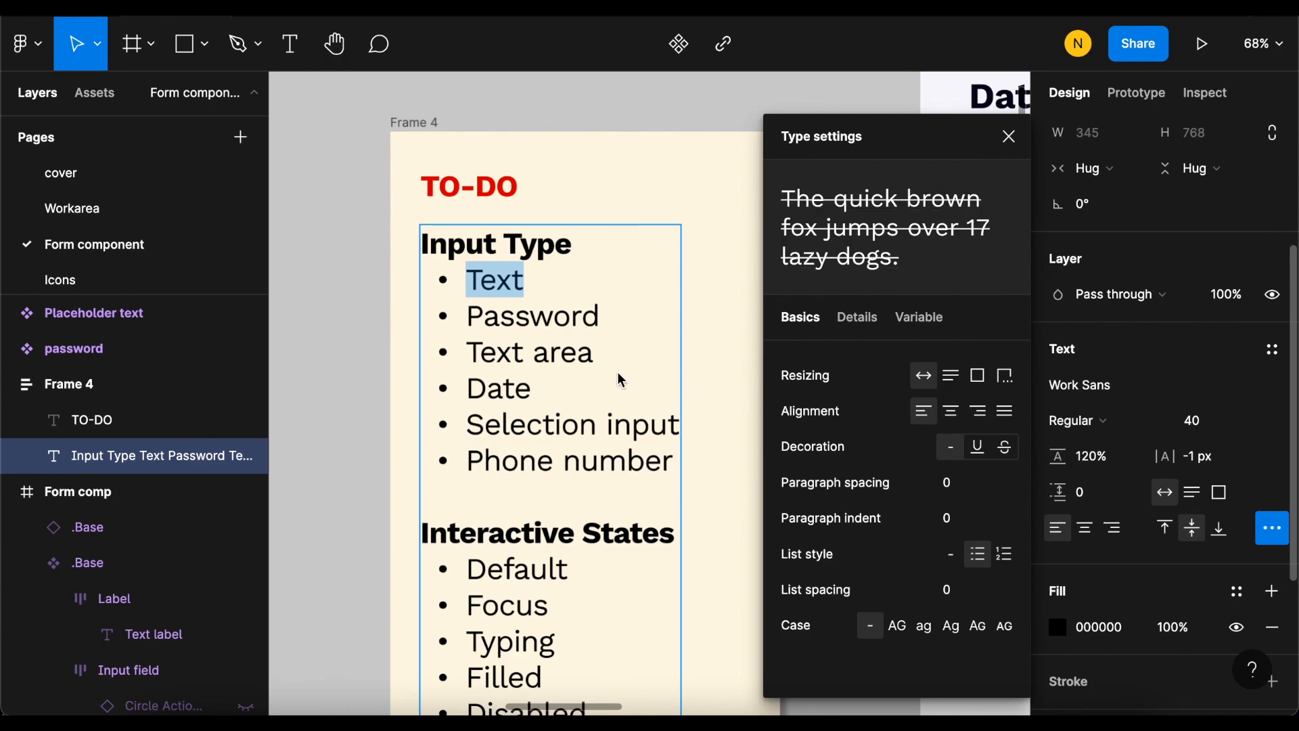
{"action": "key", "text": "ctrl+shift+x"}
{"action": "scroll", "coordinate": [372, 311], "scroll_direction": "down", "scroll_amount": 5}
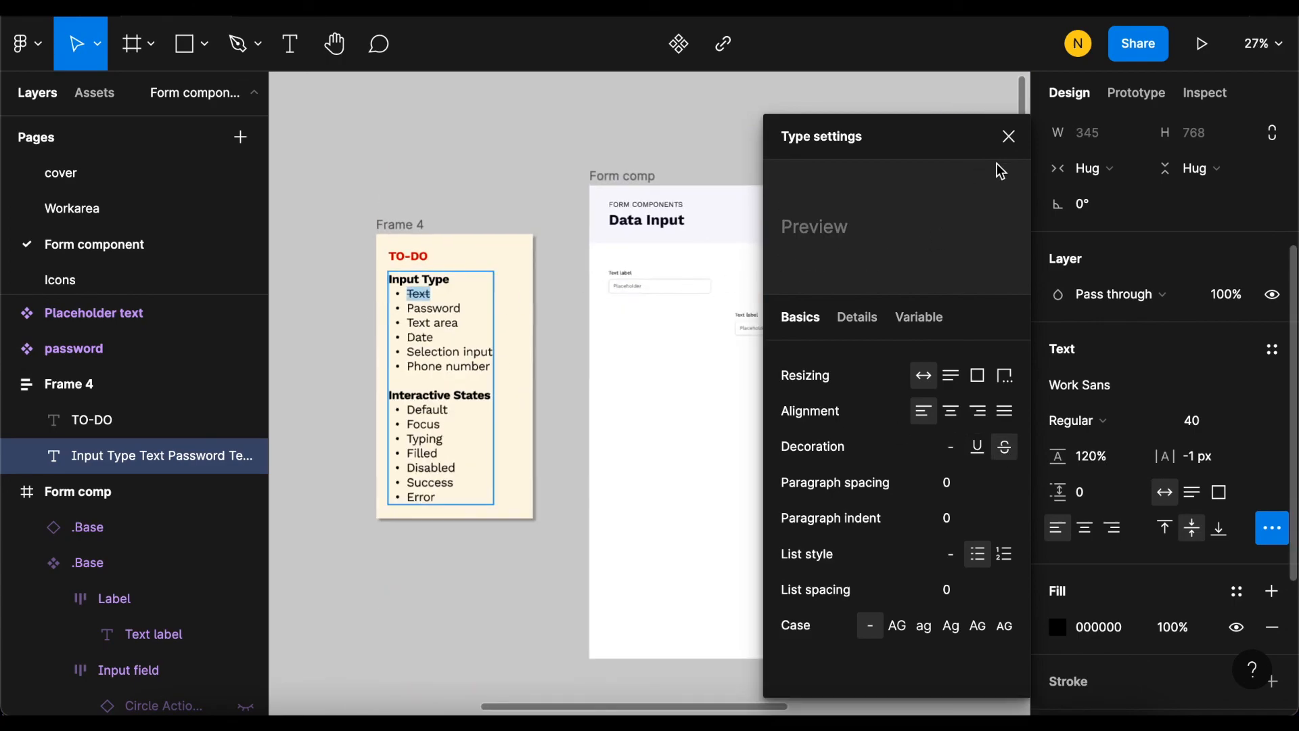
{"action": "left_click", "coordinate": [1008, 136]}
{"action": "scroll", "coordinate": [777, 331], "scroll_direction": "up", "scroll_amount": 5}
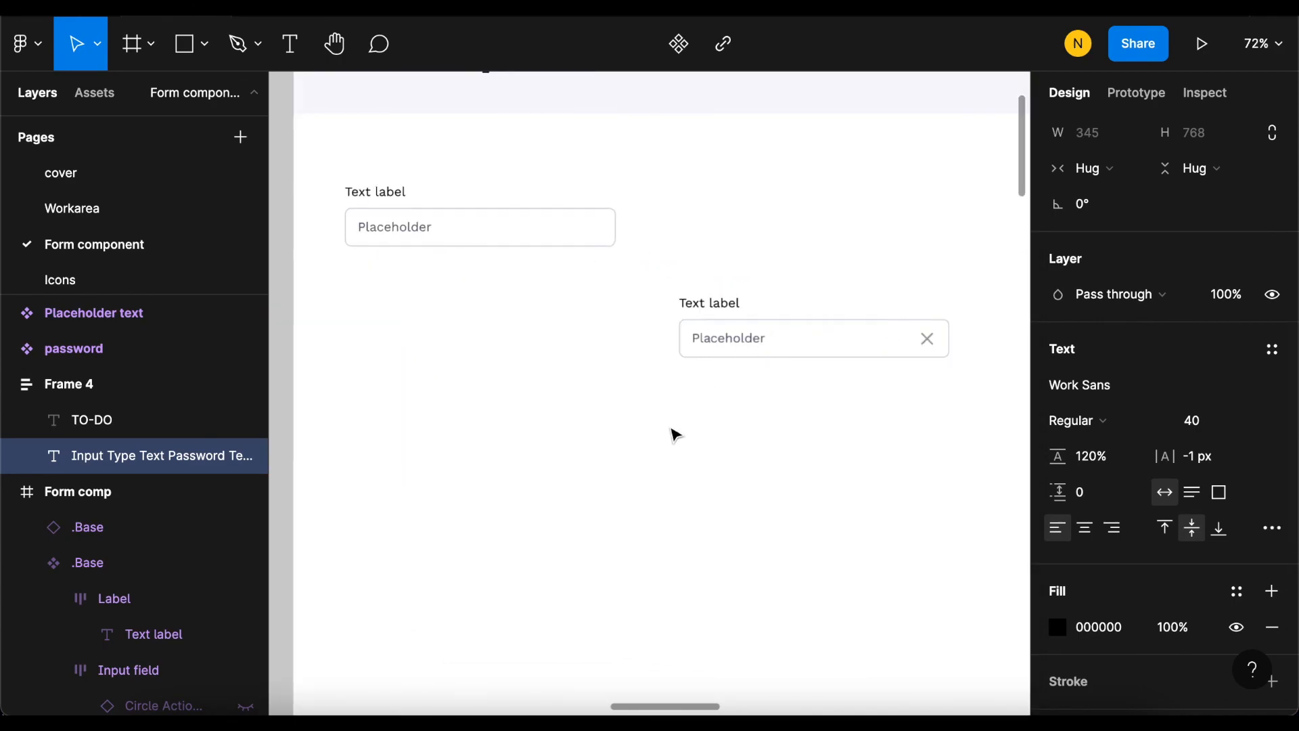
{"action": "scroll", "coordinate": [675, 435], "scroll_direction": "right", "scroll_amount": 3}
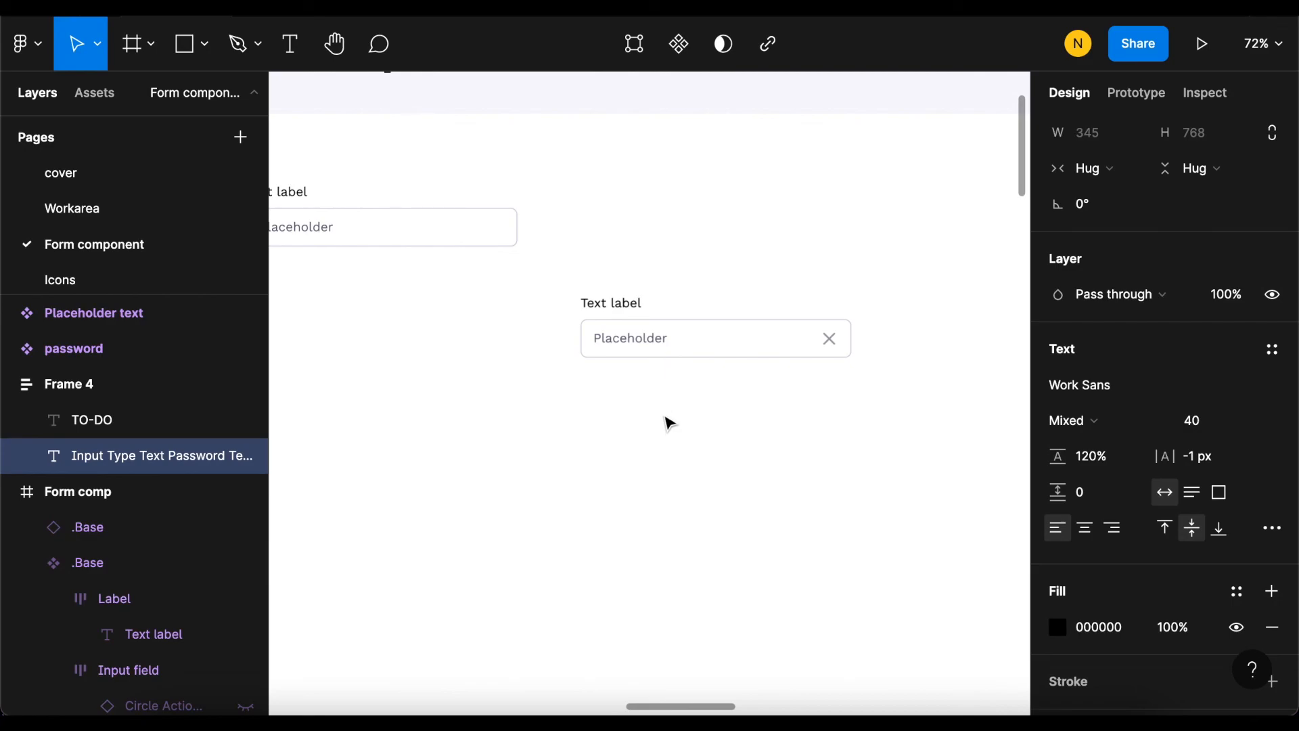
{"action": "scroll", "coordinate": [594, 300], "scroll_direction": "down", "scroll_amount": 3}
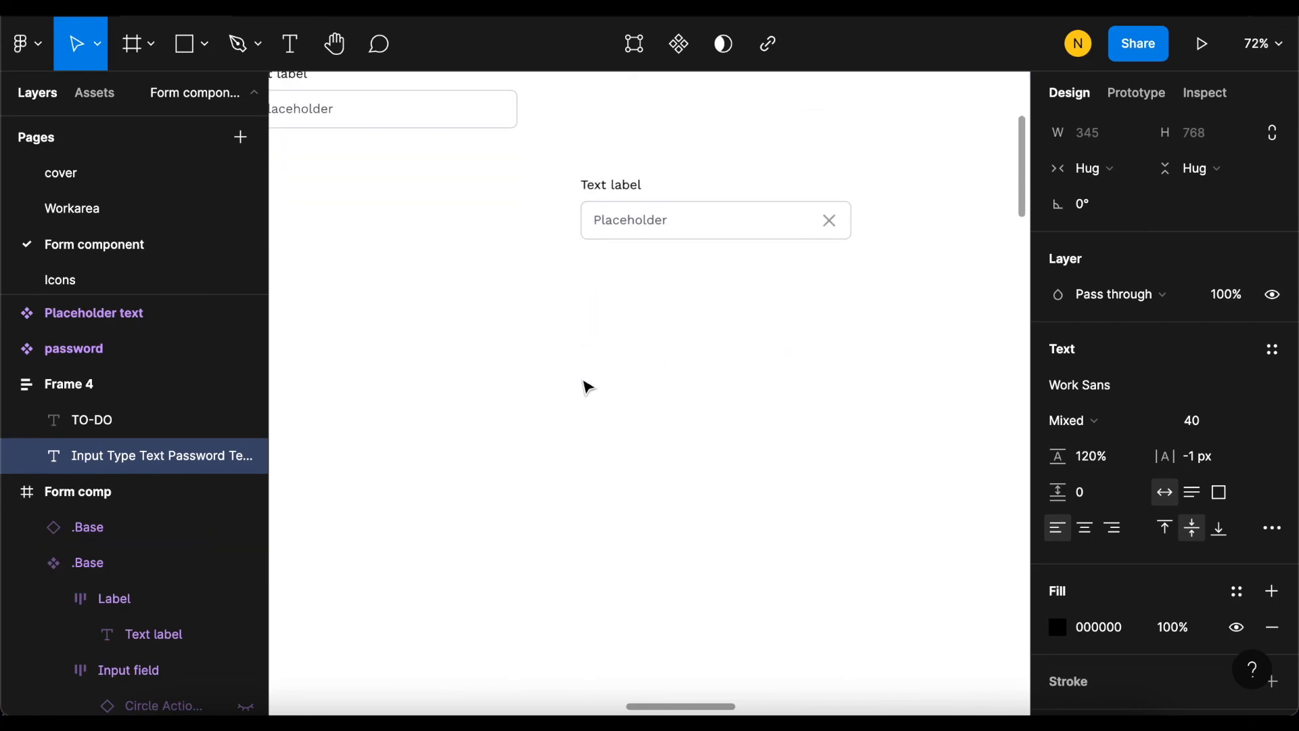
{"action": "scroll", "coordinate": [585, 382], "scroll_direction": "down", "scroll_amount": 2}
{"action": "scroll", "coordinate": [586, 383], "scroll_direction": "up", "scroll_amount": 4}
{"action": "scroll", "coordinate": [586, 383], "scroll_direction": "right", "scroll_amount": 1}
{"action": "scroll", "coordinate": [741, 374], "scroll_direction": "down", "scroll_amount": 5}
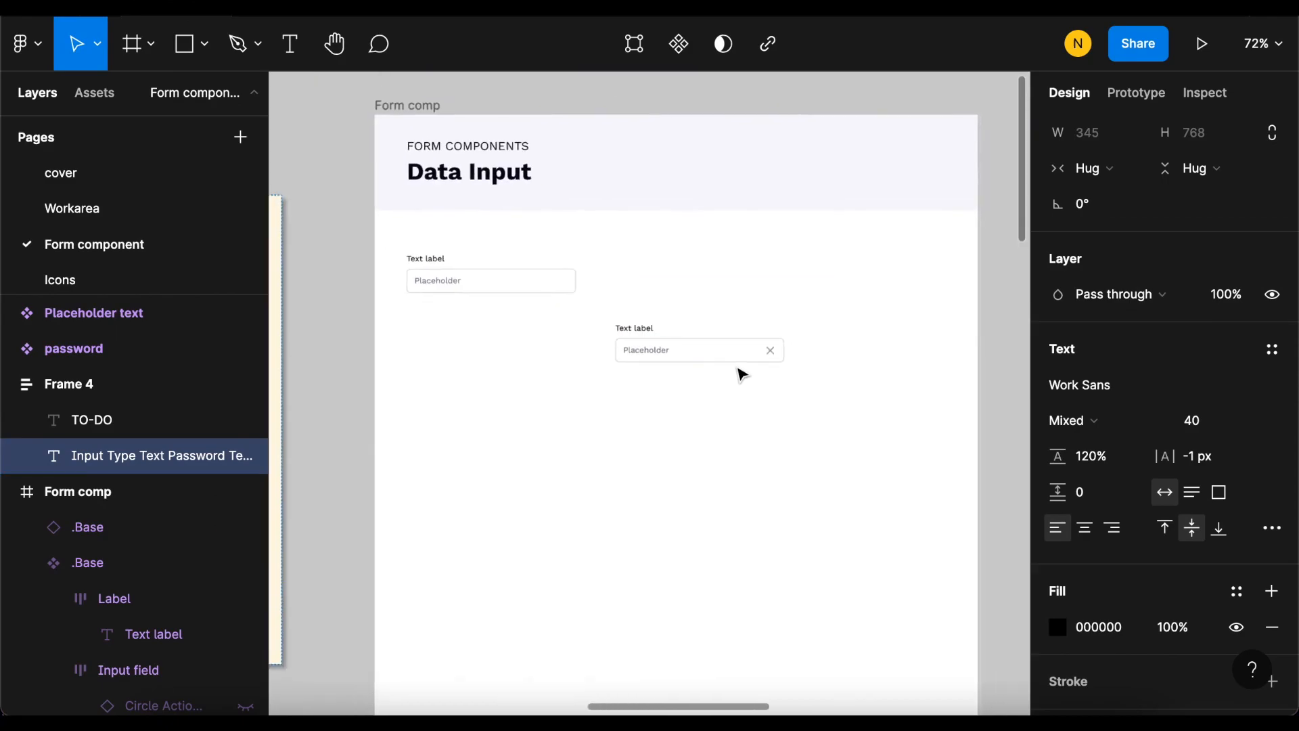
{"action": "scroll", "coordinate": [430, 106], "scroll_direction": "down", "scroll_amount": 1}
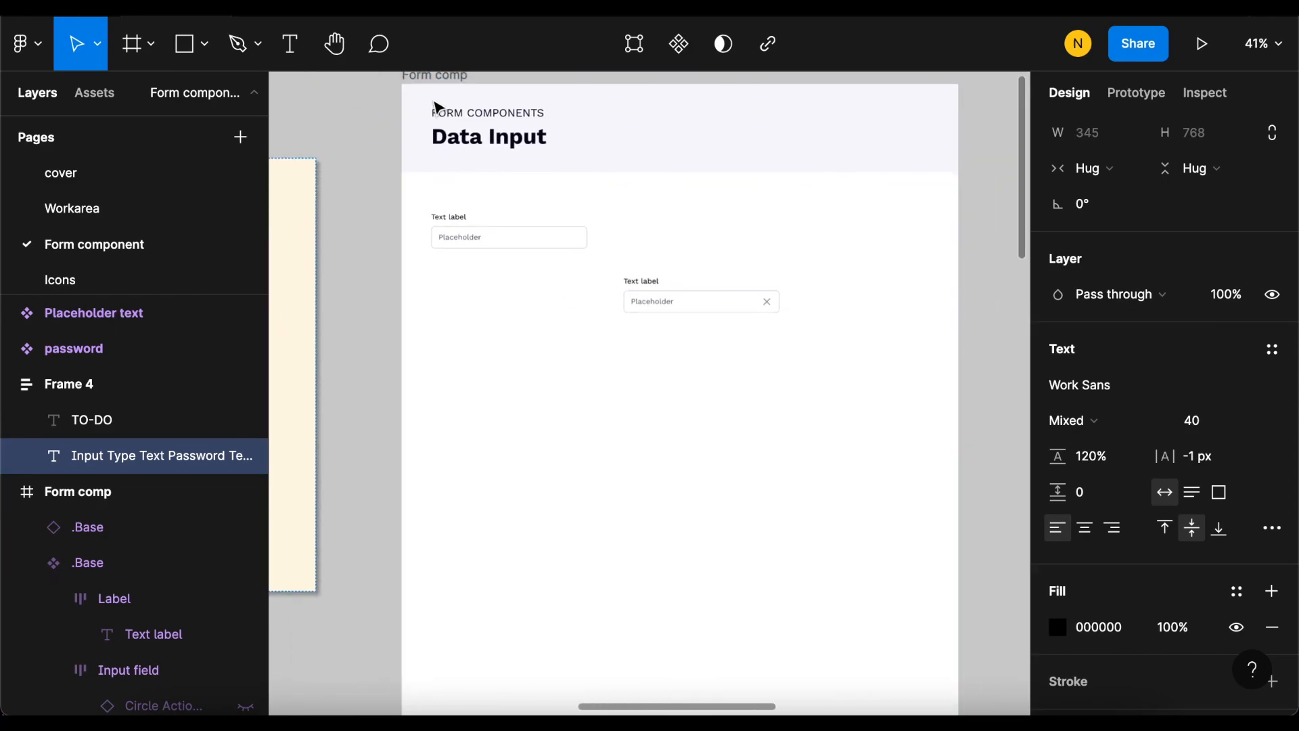